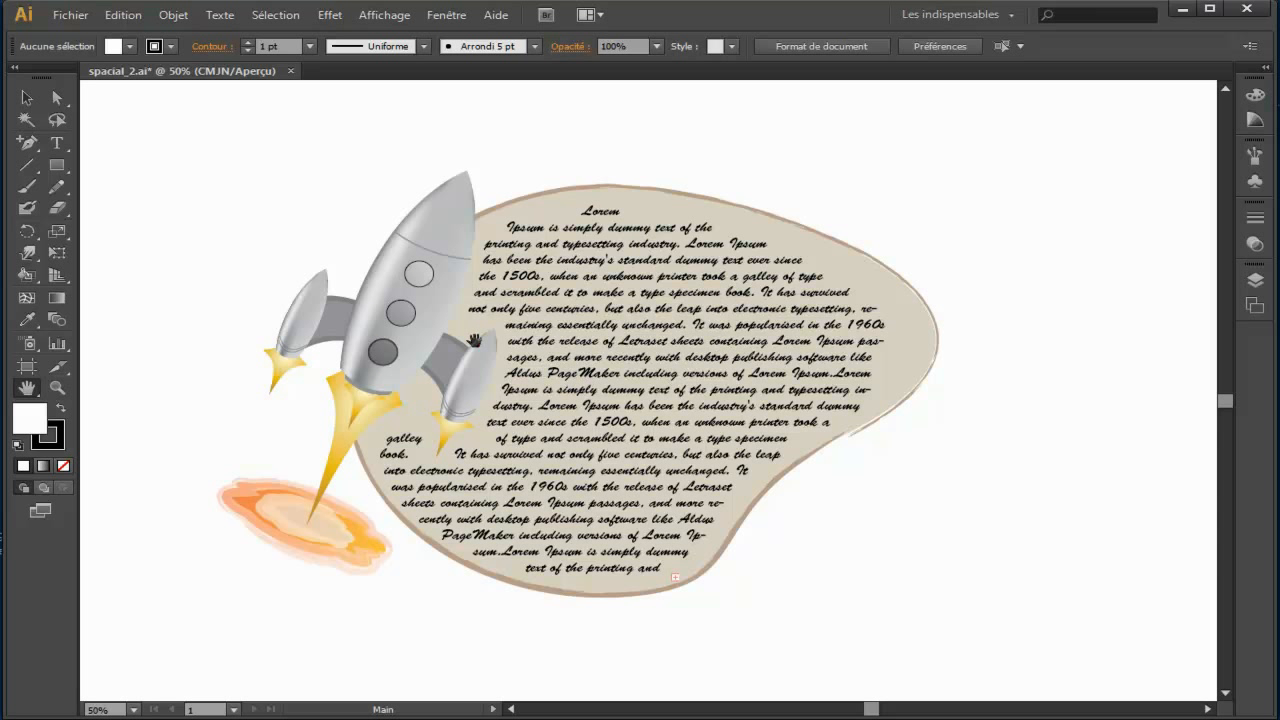
Step: Create a new one-artboard A4 portrait document in pixels and hide its artboards
left_click(79, 18)
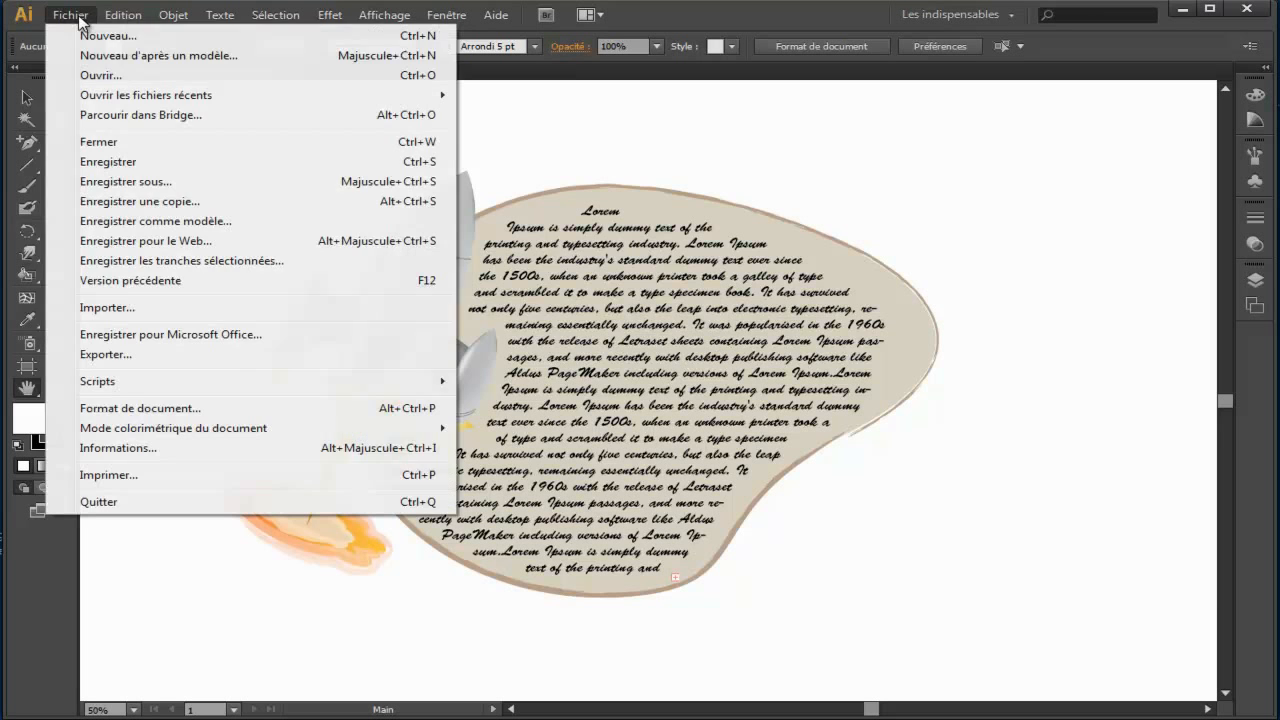
left_click(152, 38)
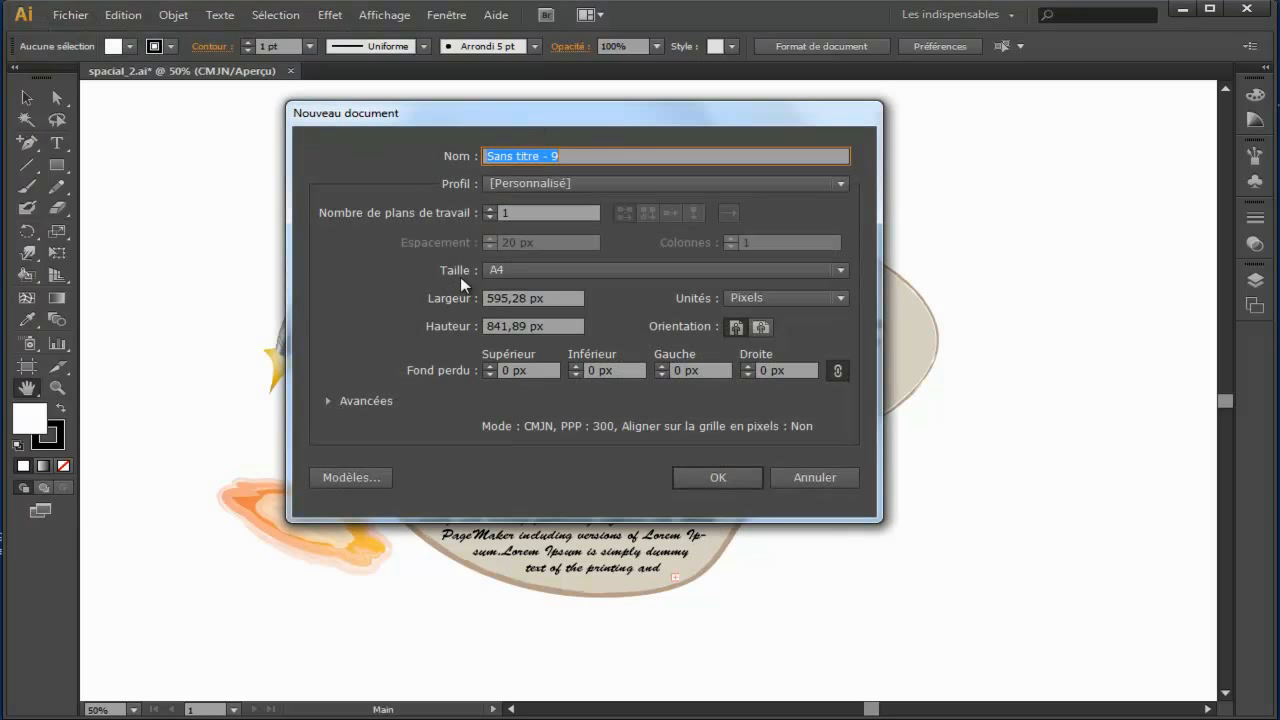
left_click(717, 478)
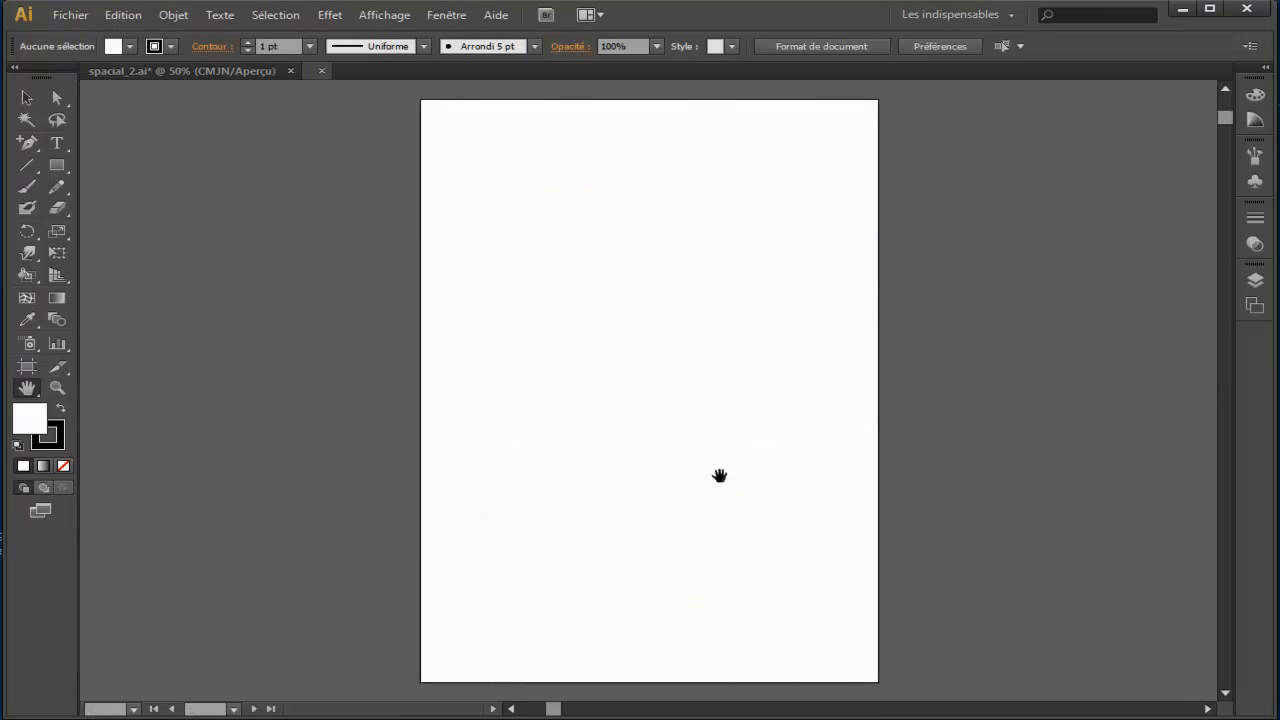
left_click(384, 15)
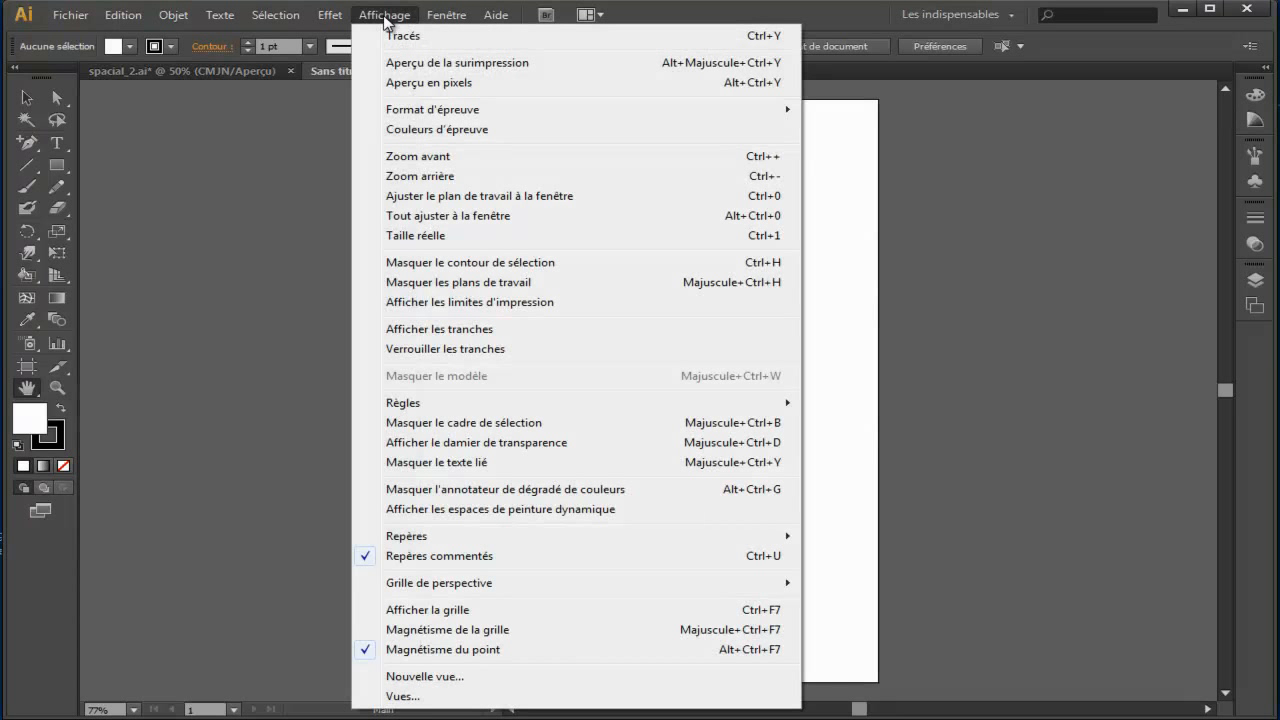
left_click(578, 286)
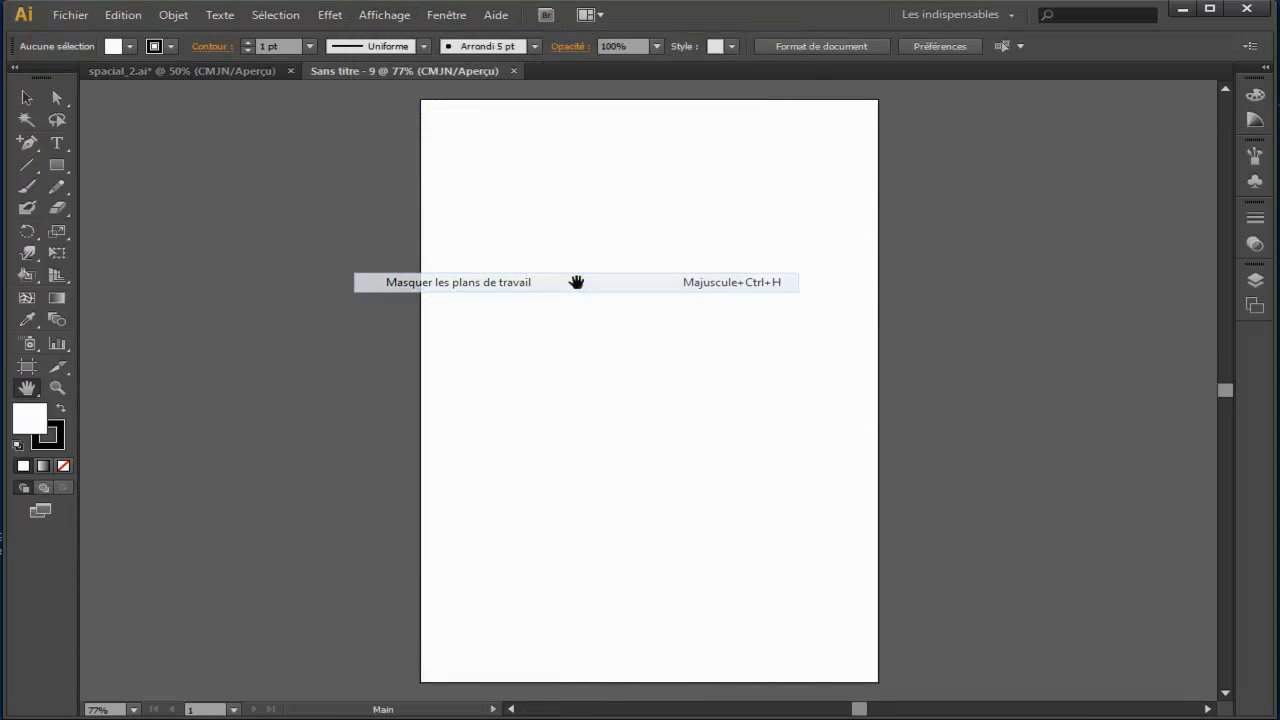
Step: In spacial_2.ai, move the upright rocket's body away from its fins and flames, and return to the new document
left_click(234, 74)
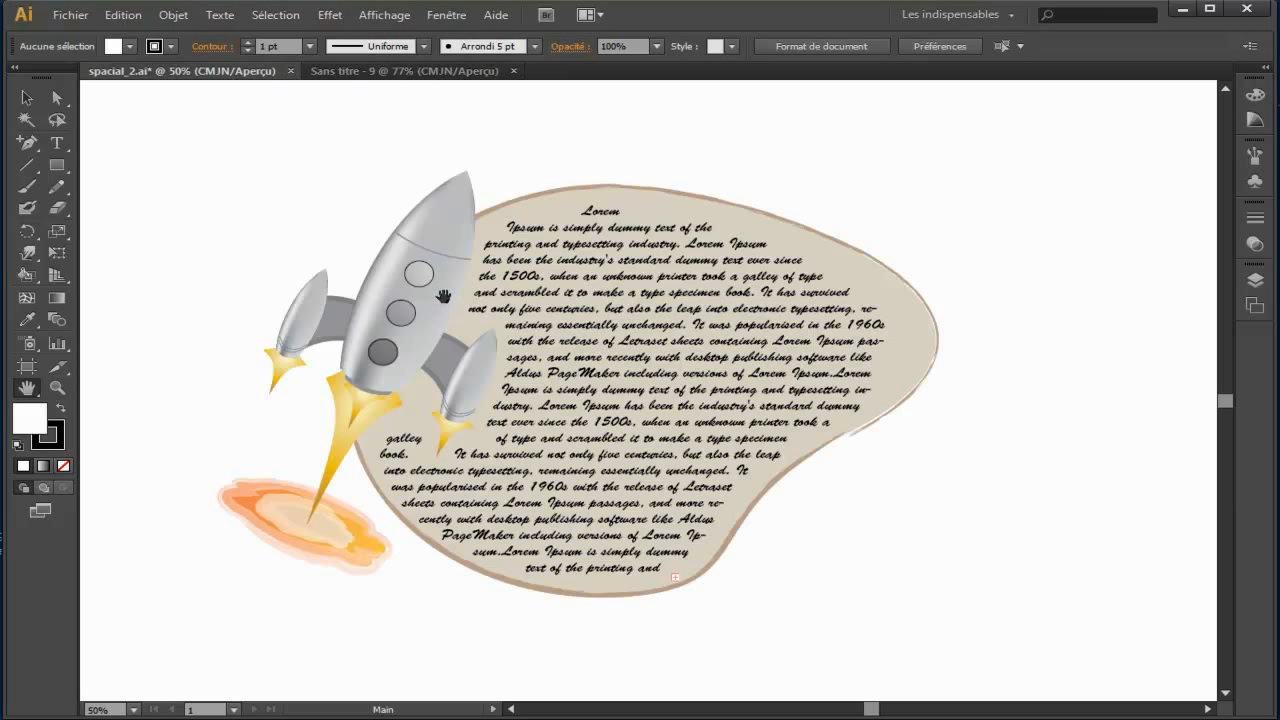
left_click_drag(383, 295, 984, 309)
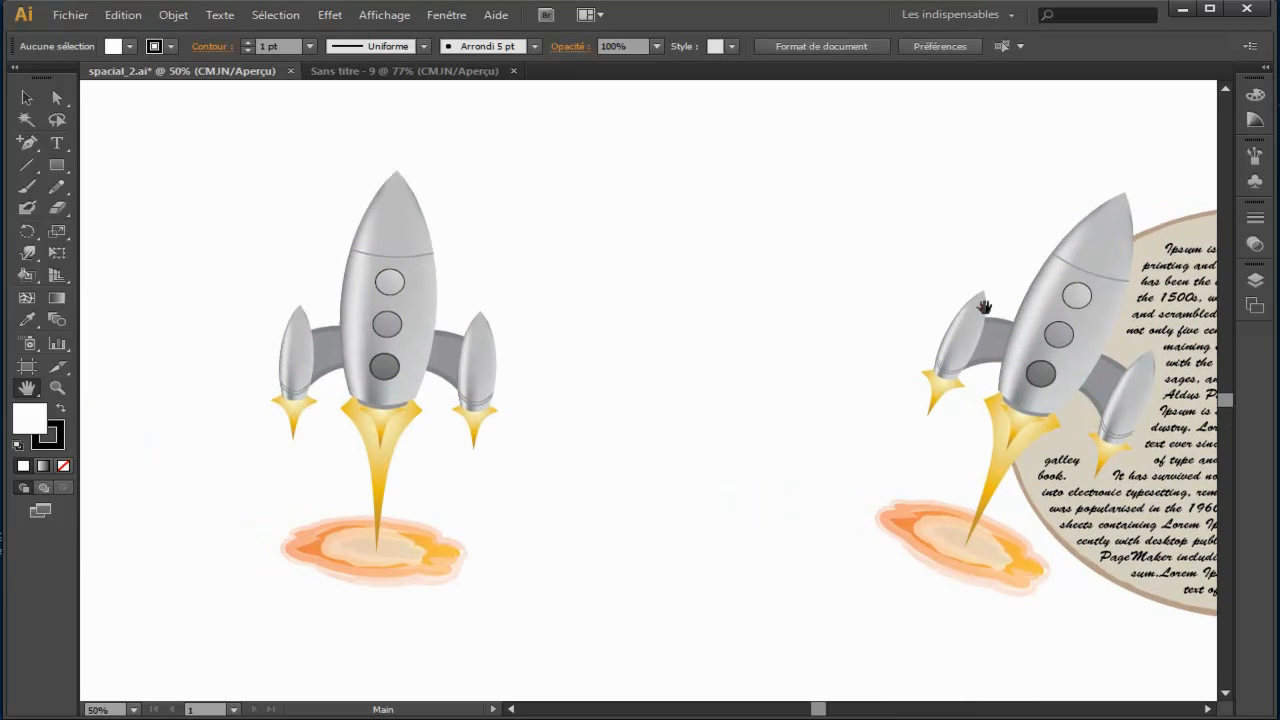
left_click(26, 97)
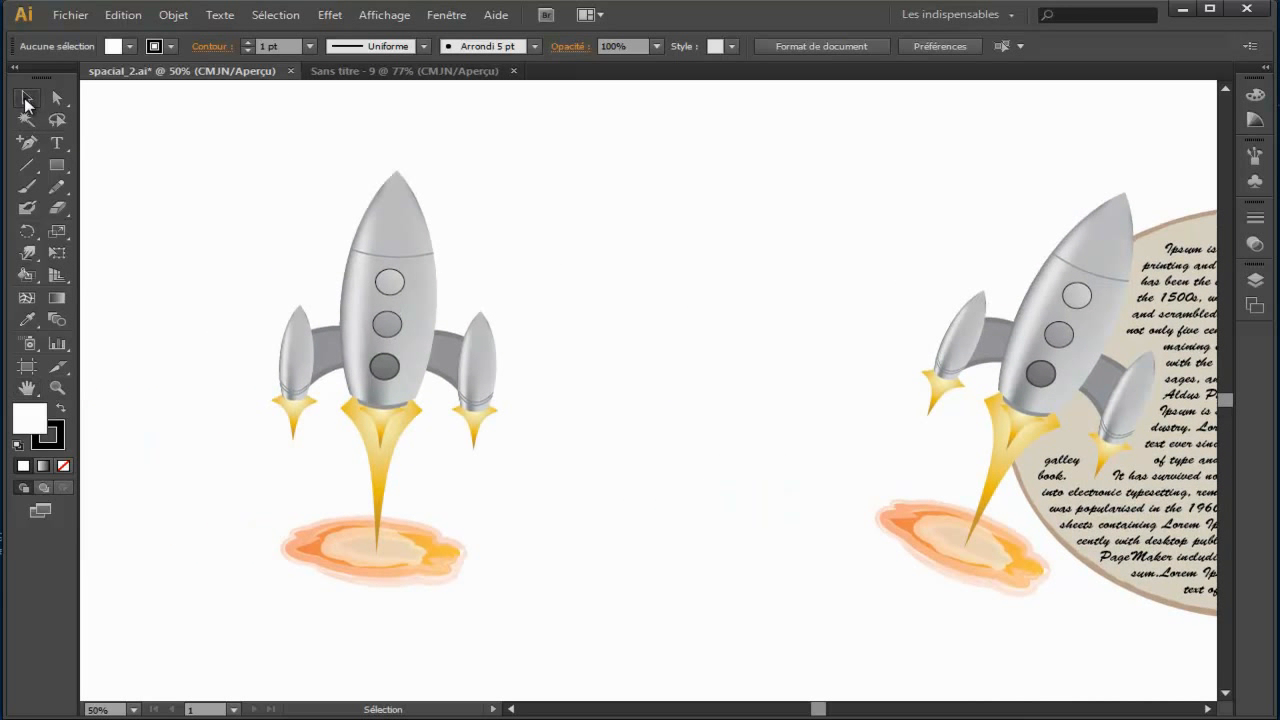
left_click_drag(437, 270, 747, 258)
left_click(792, 306)
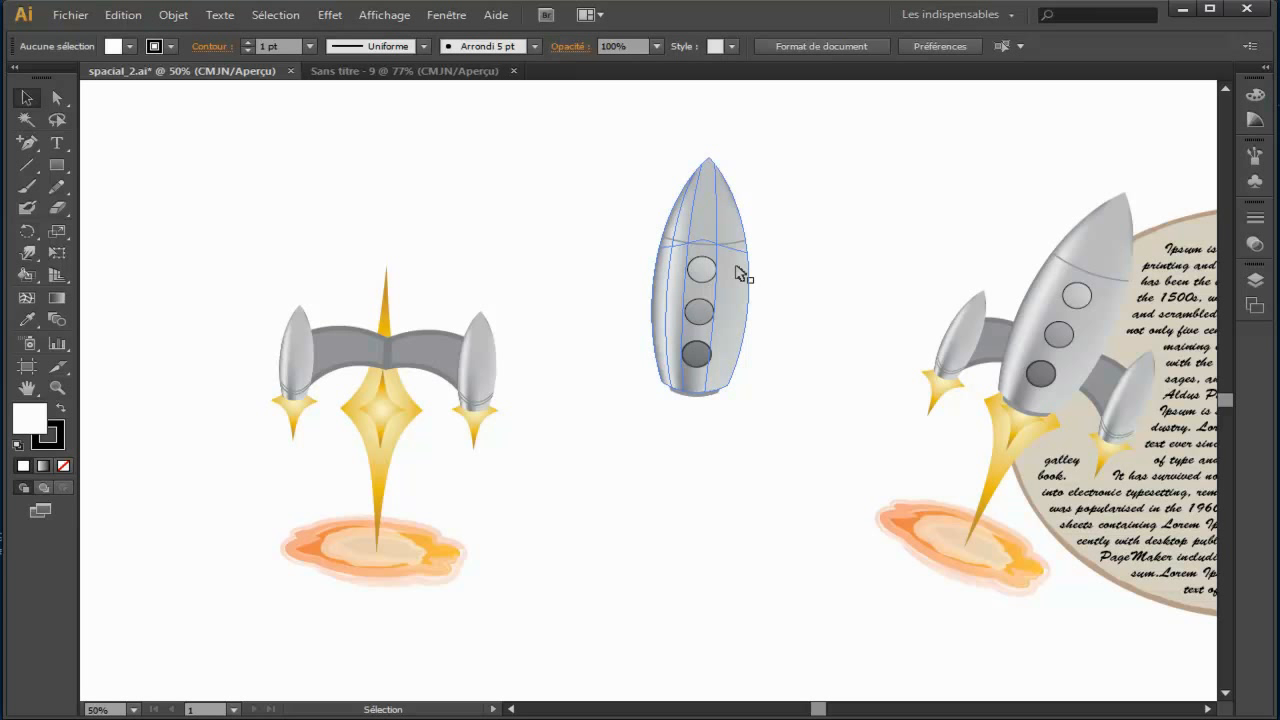
left_click(398, 72)
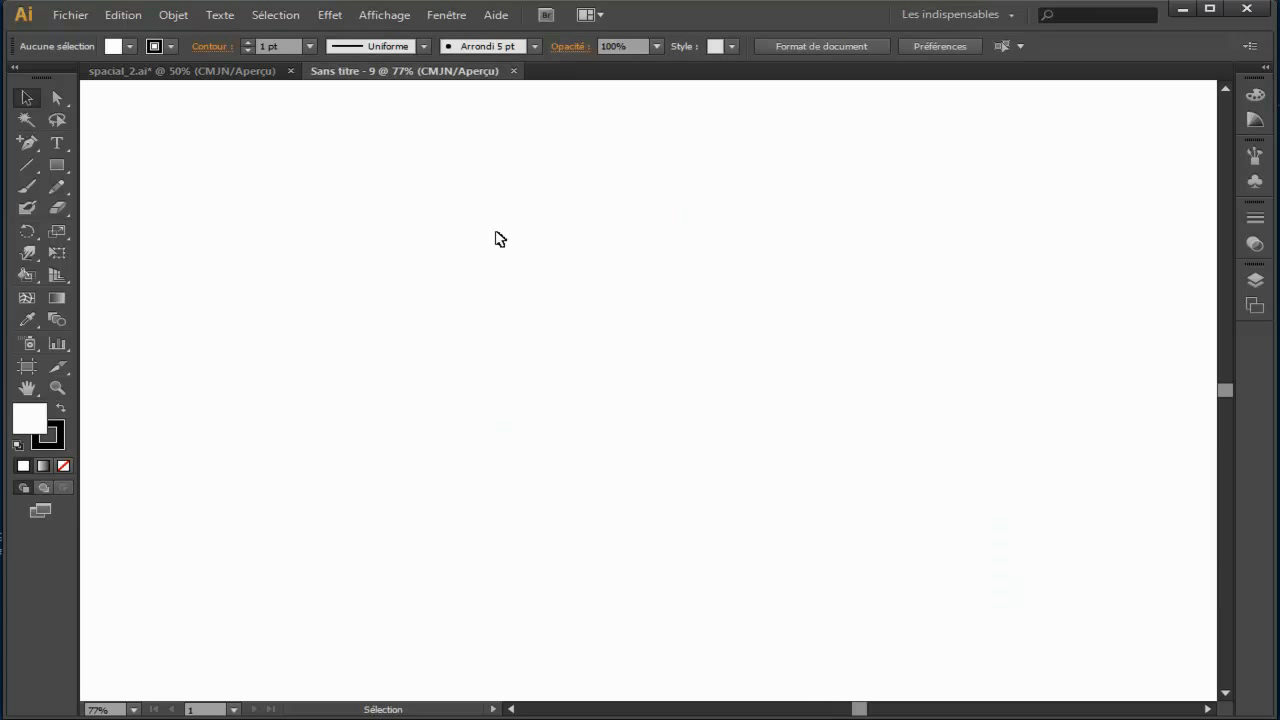
Step: Display the Nuancier (Swatches) and Pathfinder panels for the new document
left_click(446, 18)
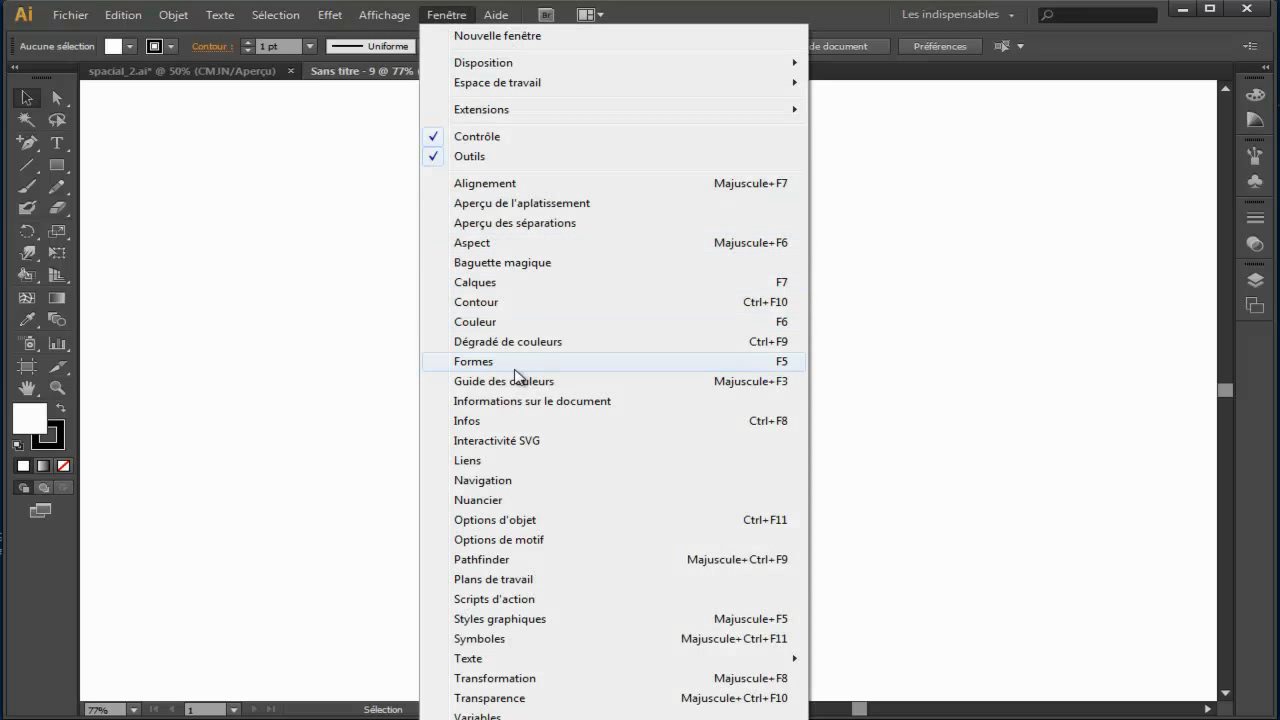
left_click(517, 503)
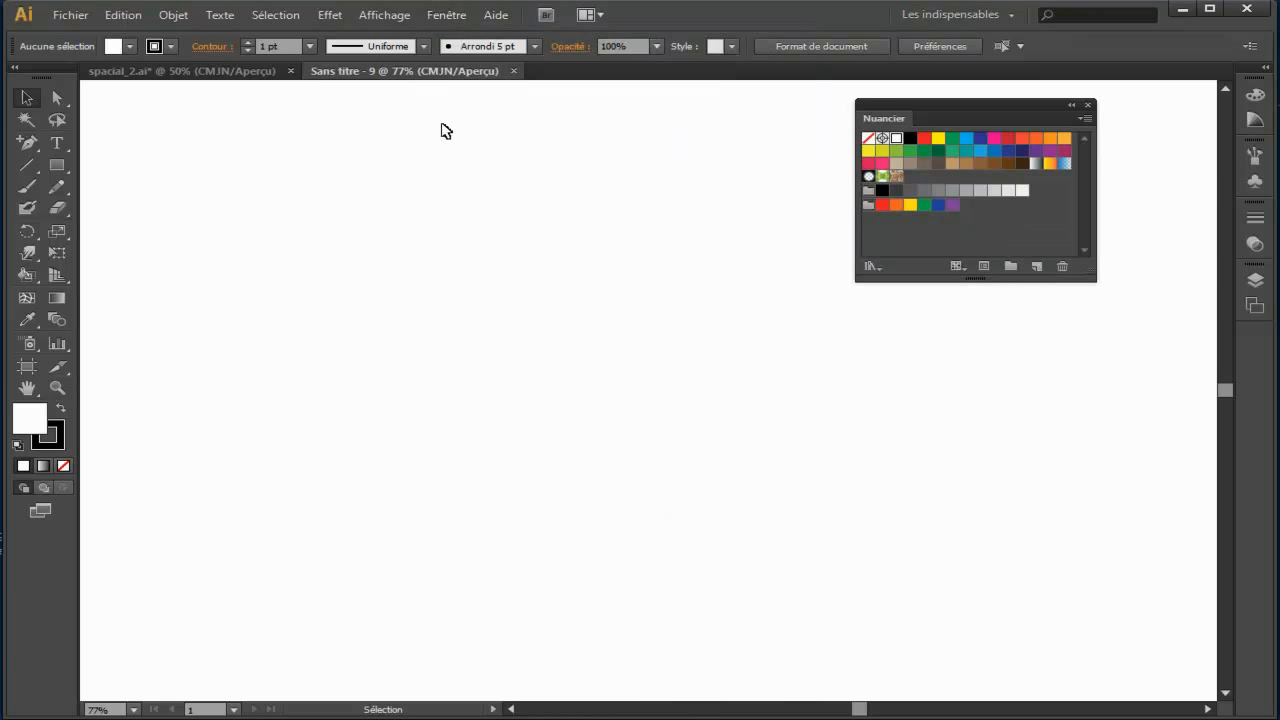
left_click(444, 17)
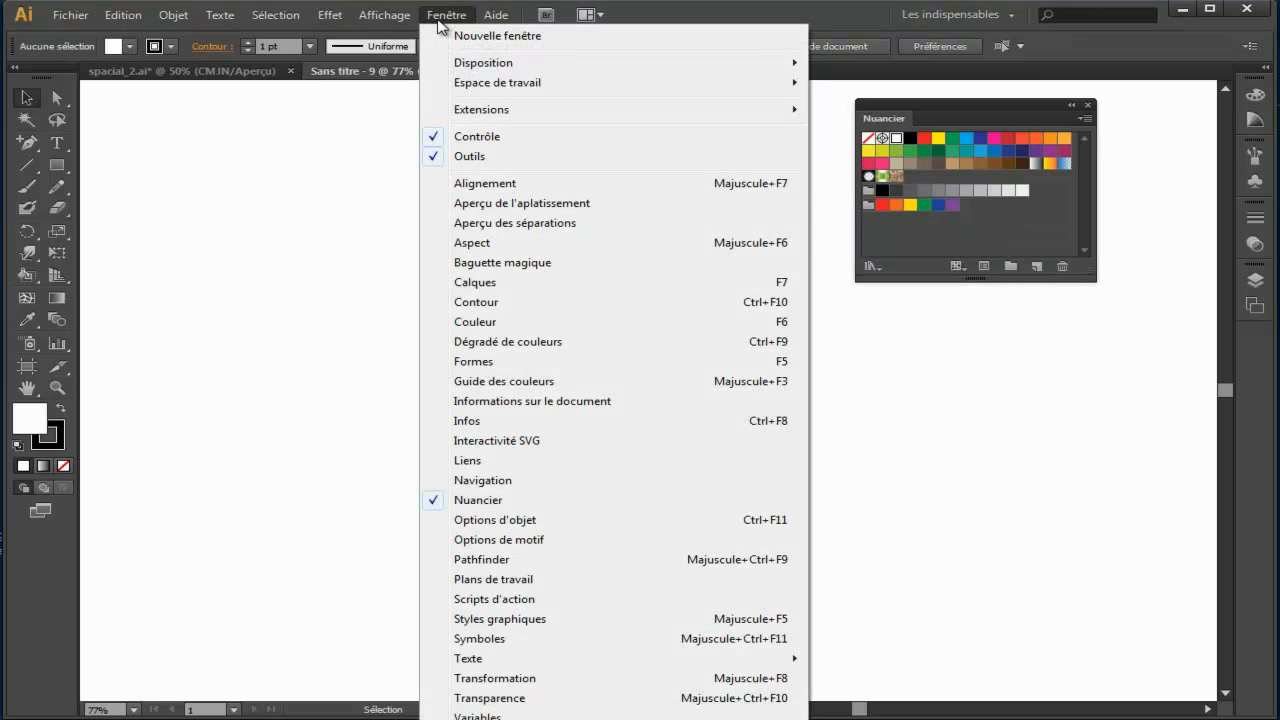
left_click(537, 564)
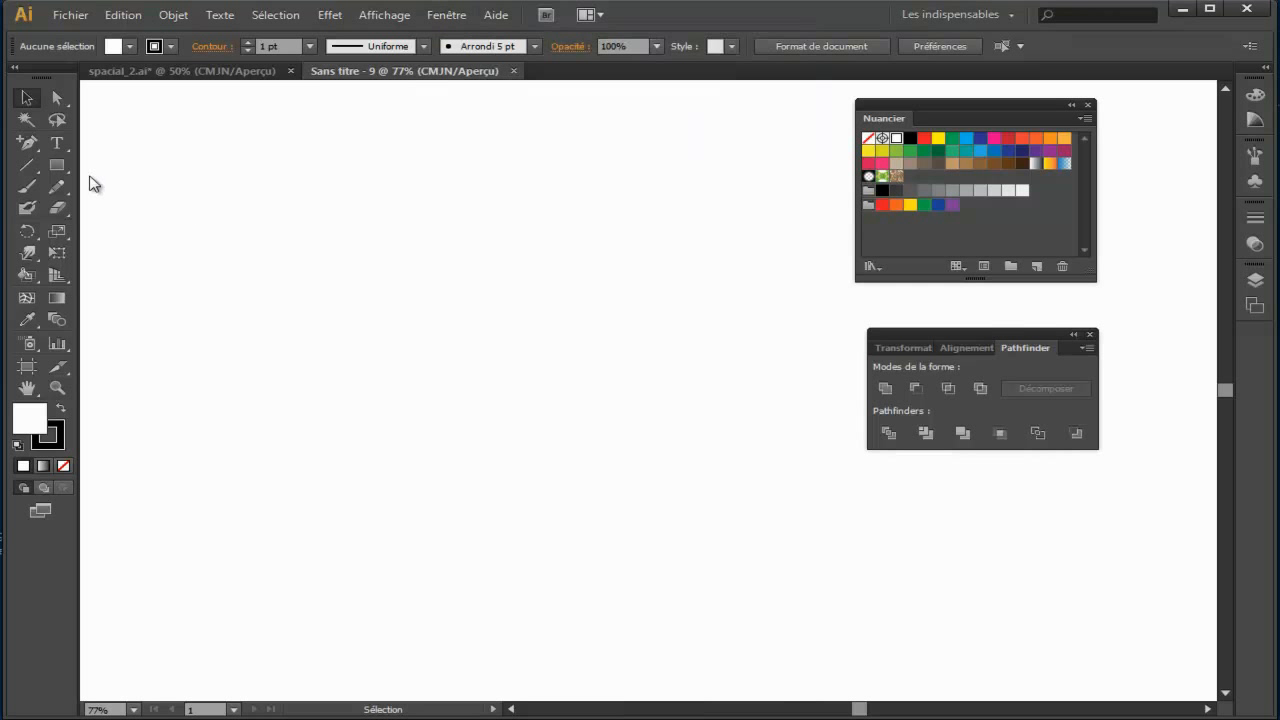
Step: Draw a slightly wide ellipse on the blank canvas and remove its fill, keeping the 1 pt black stroke
left_click(57, 165)
left_click(150, 207)
left_click_drag(237, 271, 523, 522)
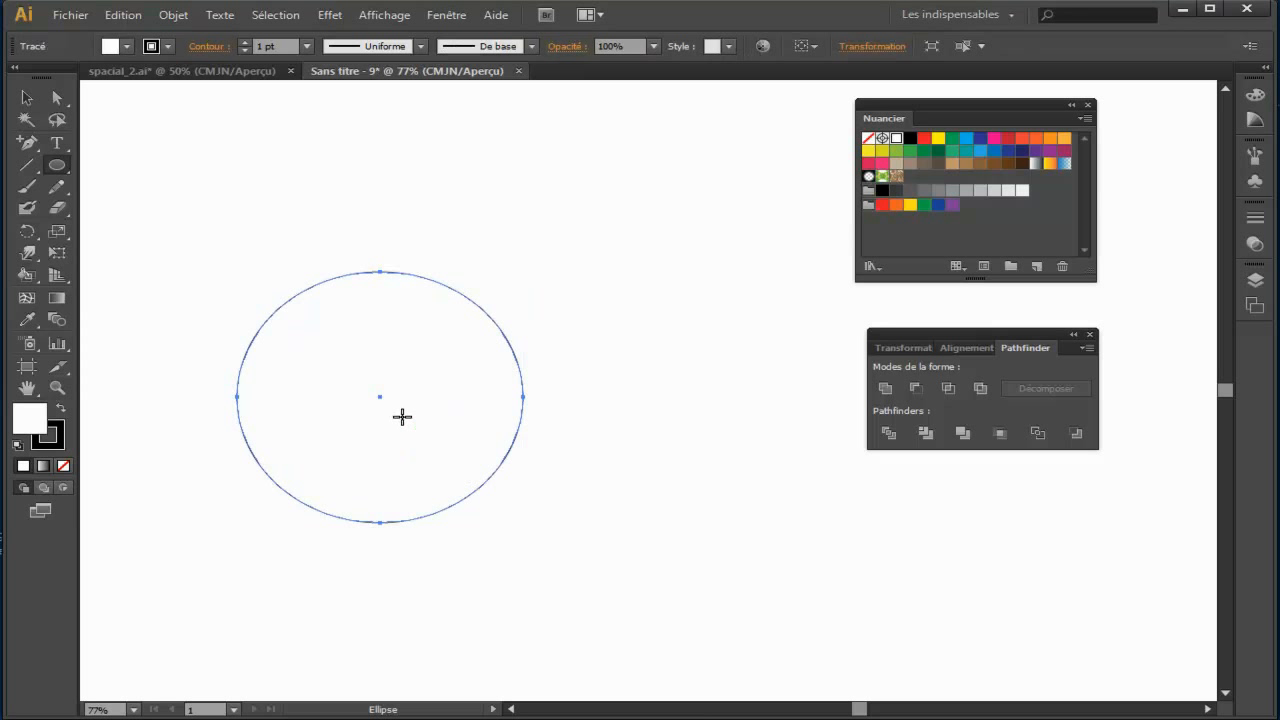
left_click(27, 97)
left_click_drag(330, 224, 395, 314)
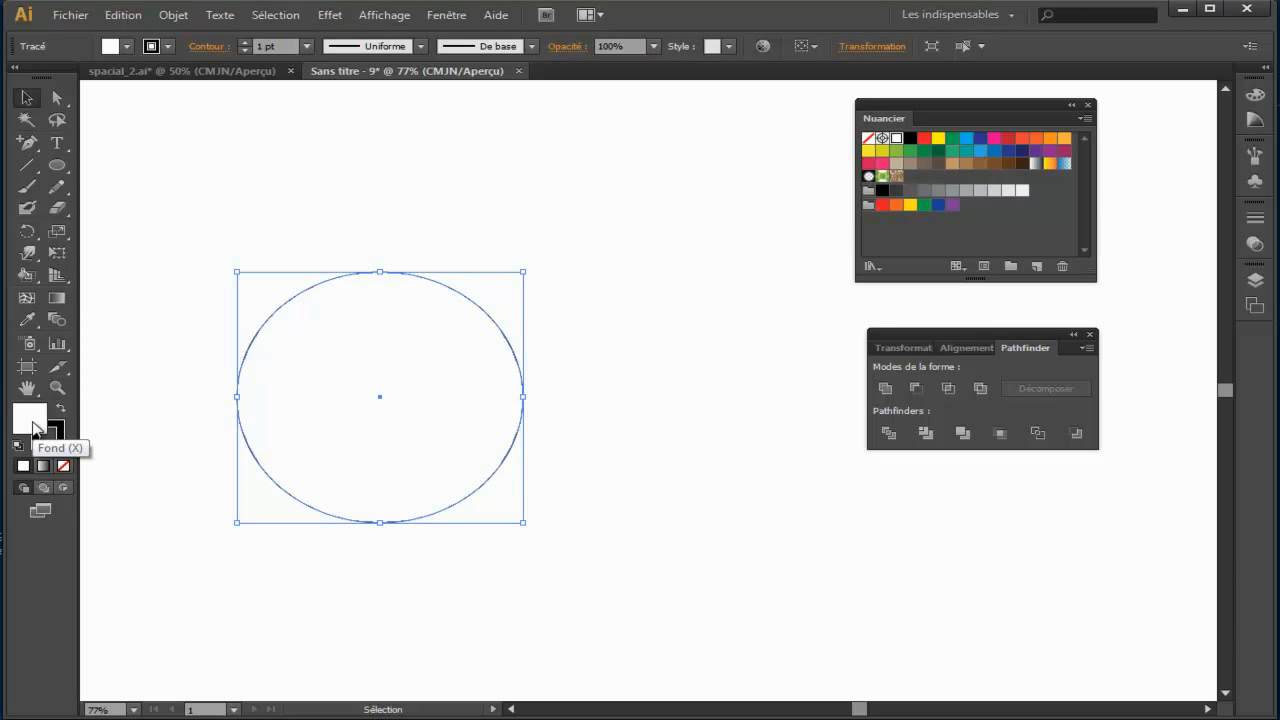
left_click(869, 143)
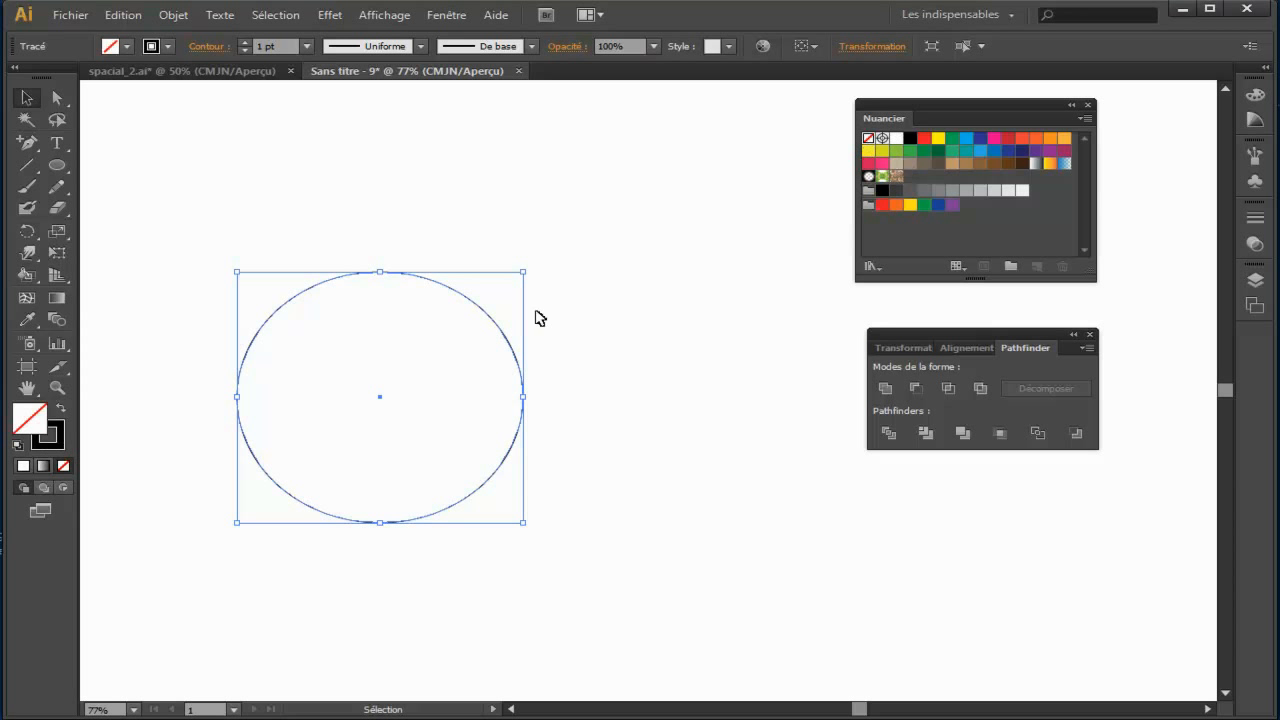
Step: Duplicate the ellipse horizontally so it overlaps the original by half its width, and keep only their intersection
left_click_drag(379, 396, 523, 396)
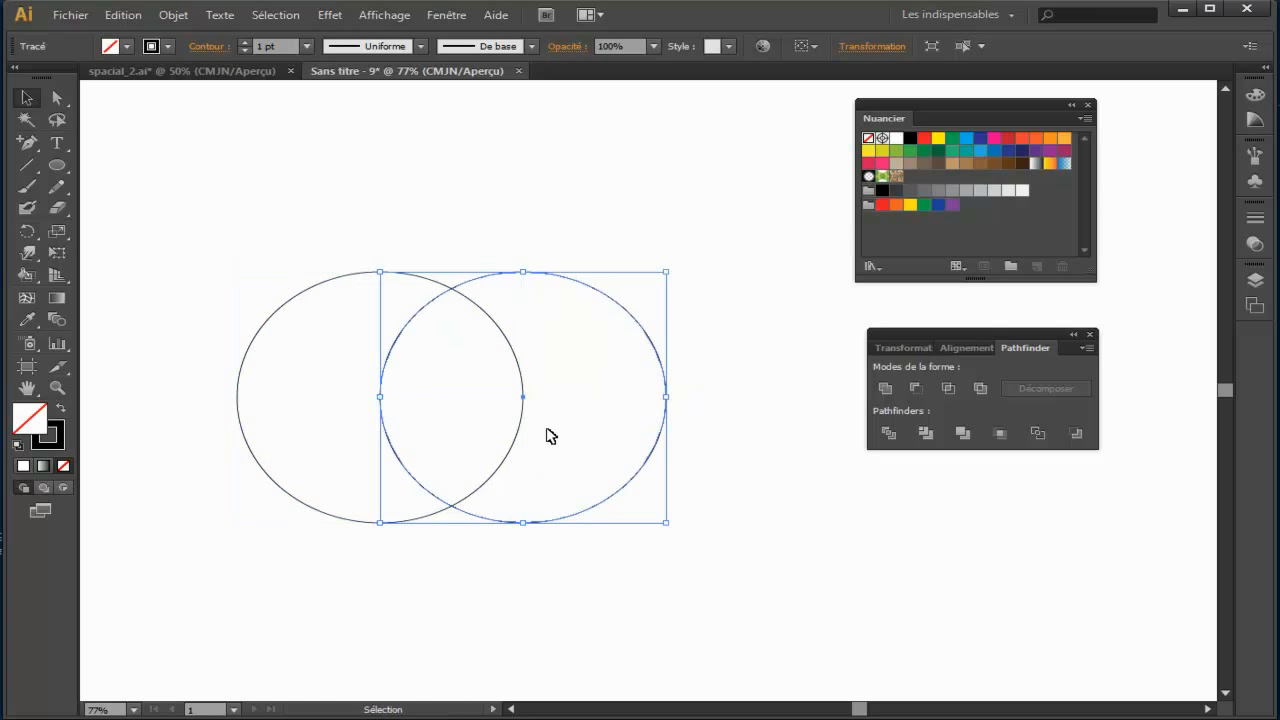
left_click_drag(294, 199, 527, 403)
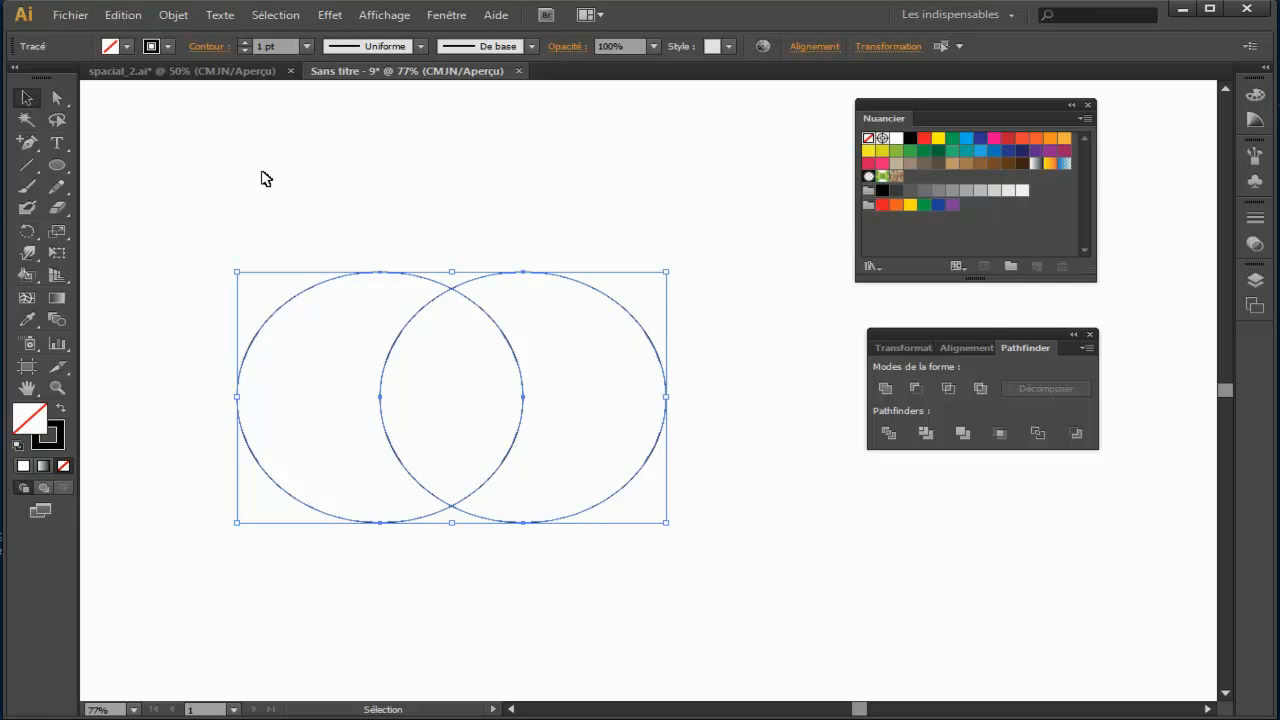
left_click(948, 388)
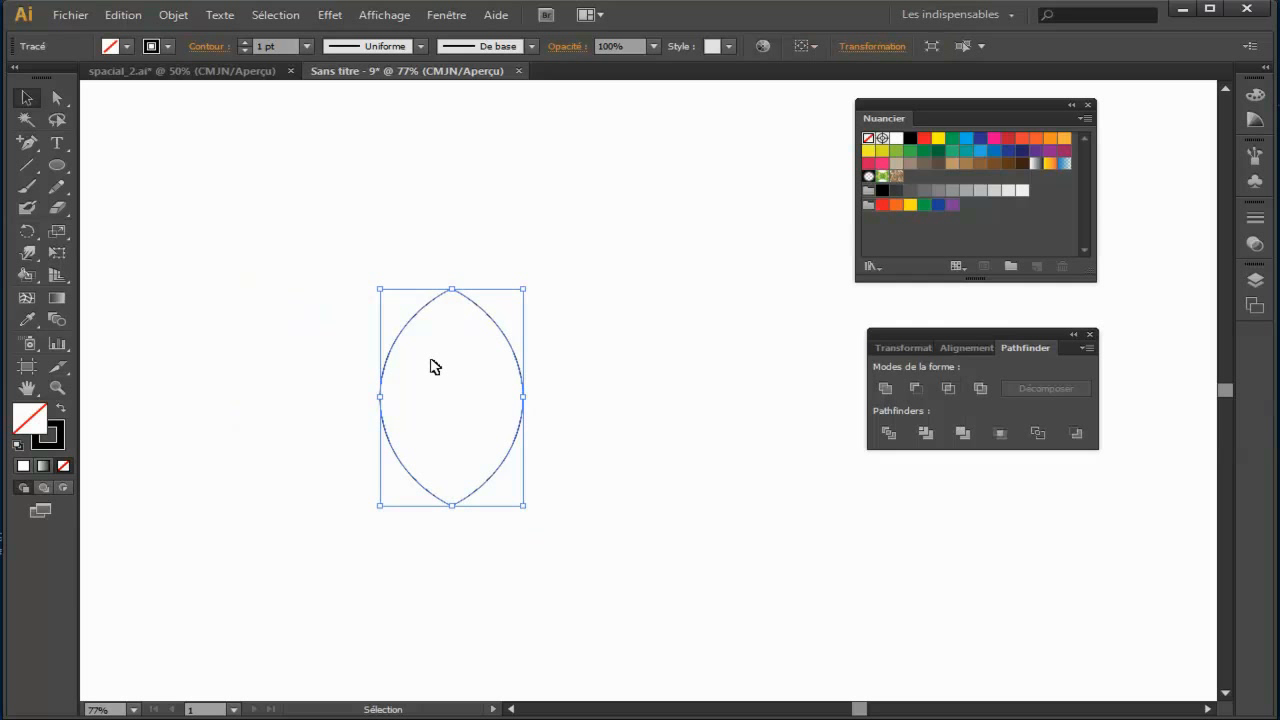
Step: Draw a large ellipse centred horizontally over all but the pointed shape's lower tip, and intersect both shapes to round the base
left_click_drag(57, 165, 155, 207)
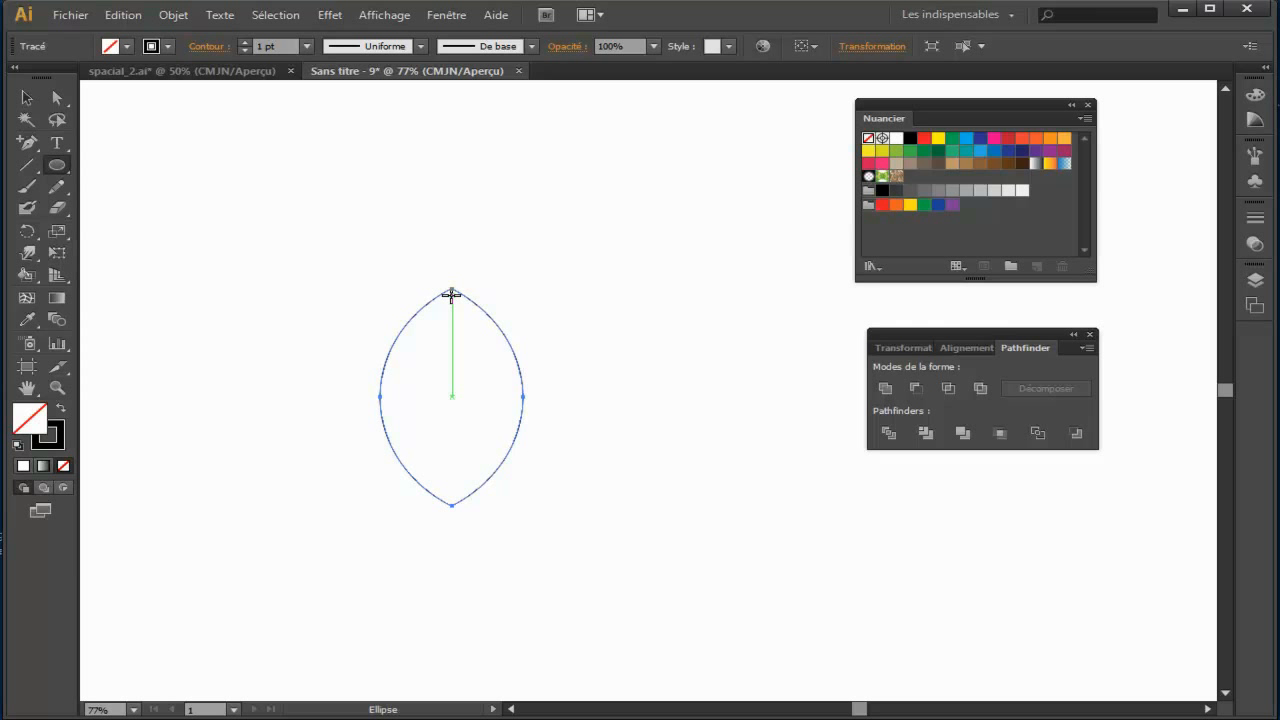
left_click_drag(453, 289, 485, 472)
key("v")
left_click_drag(228, 221, 545, 517)
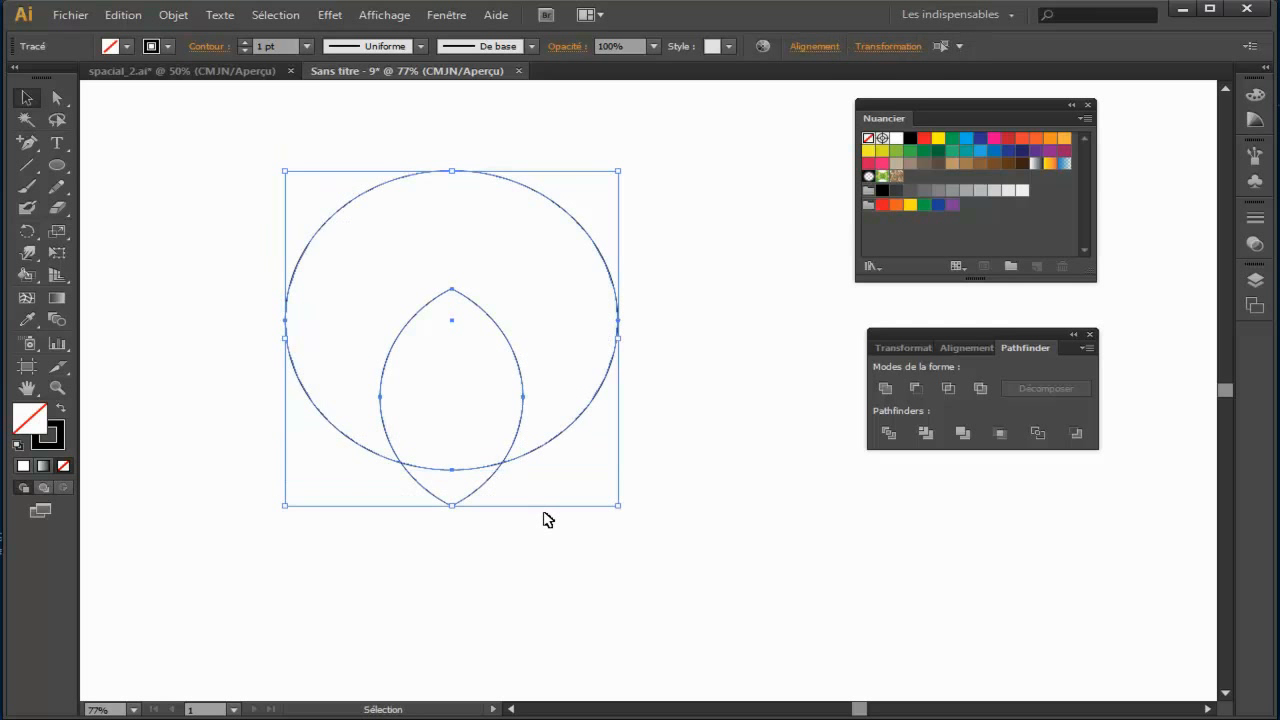
left_click(950, 386)
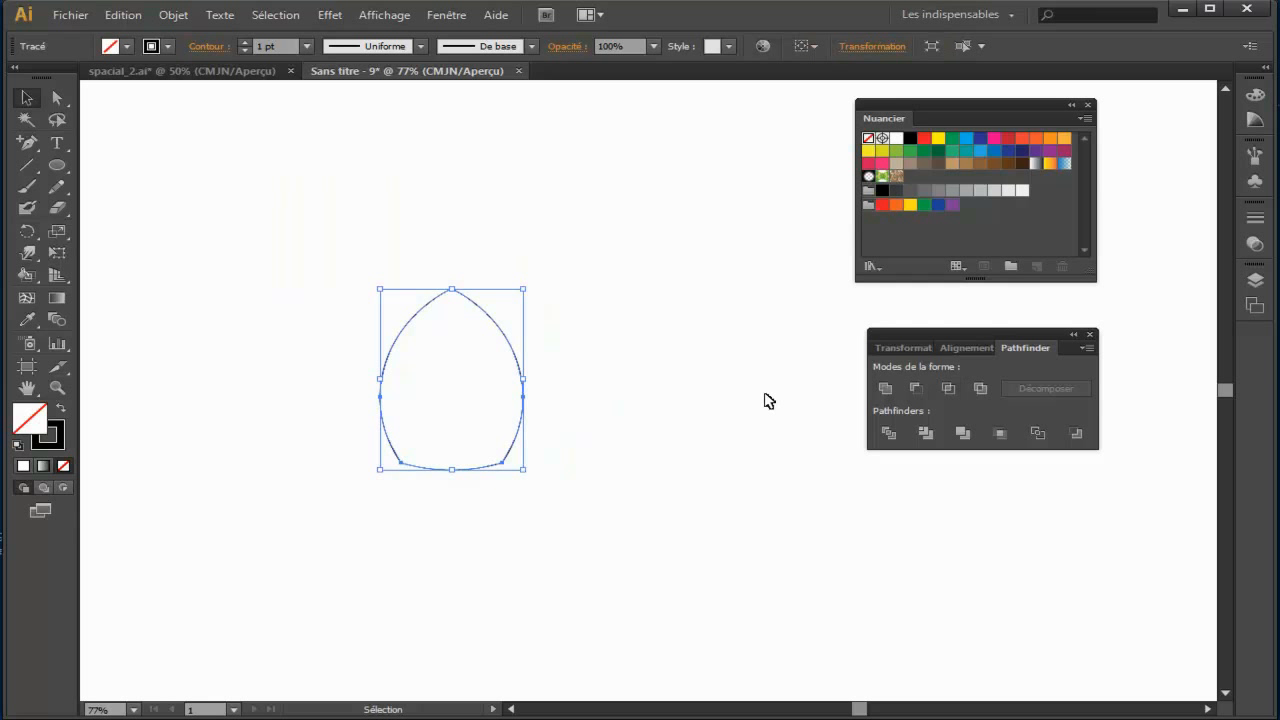
Step: Stretch the intersected shape vertically into a tall rocket body and reposition it on the canvas
left_click_drag(453, 470, 453, 587)
left_click_drag(527, 439, 498, 323)
left_click_drag(441, 496, 440, 512)
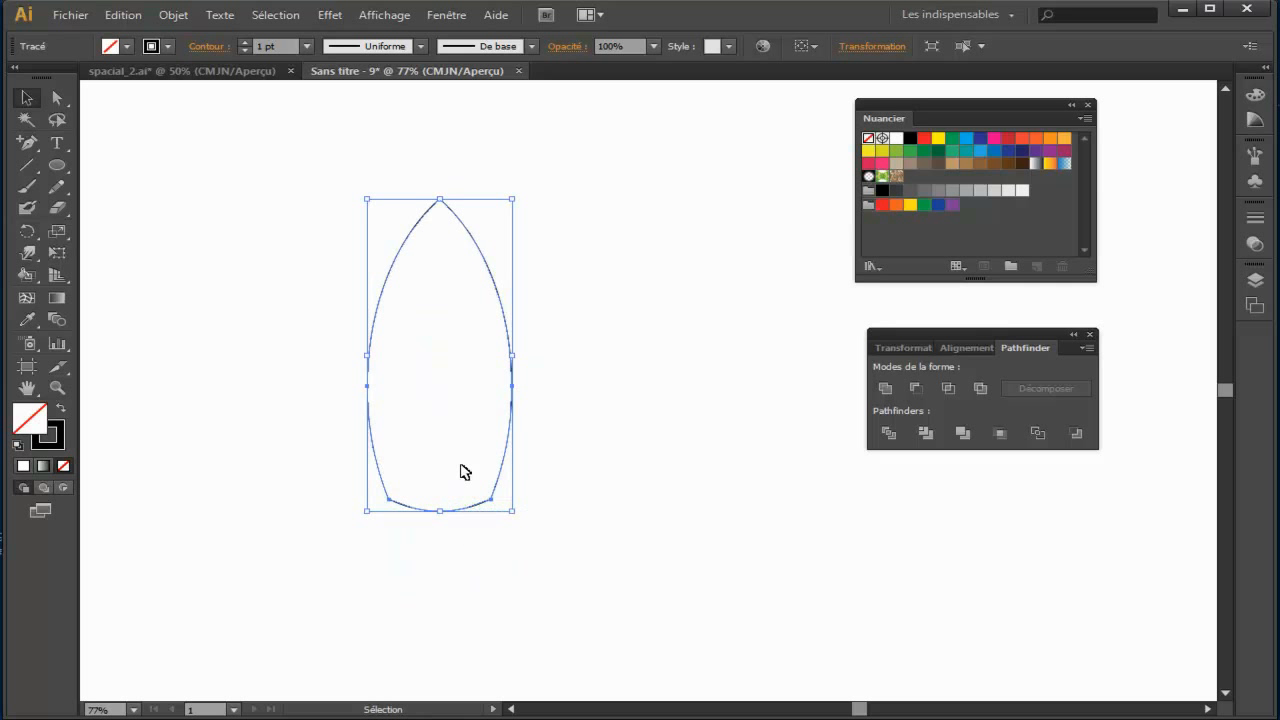
left_click(593, 447)
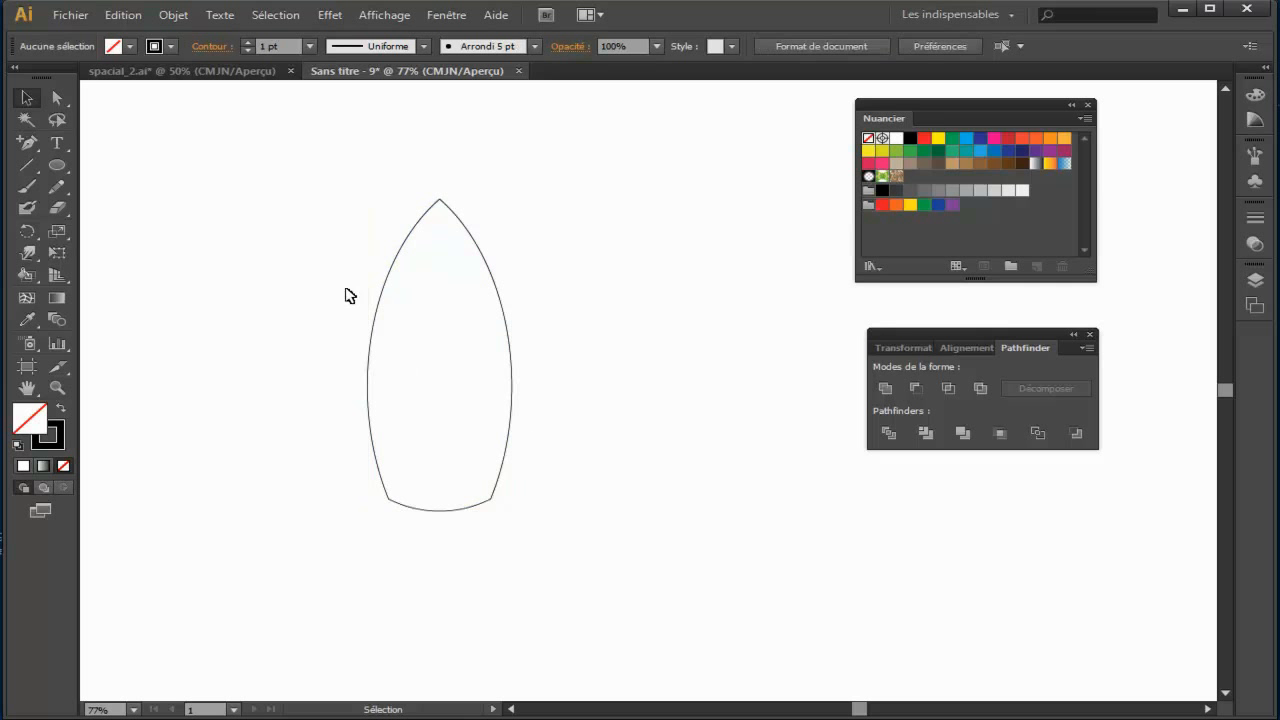
Step: Check the body in spacial_2.ai up close, and fill the new rocket body with the grey swatch C=0 M=0 J=0 N=40
left_click(214, 74)
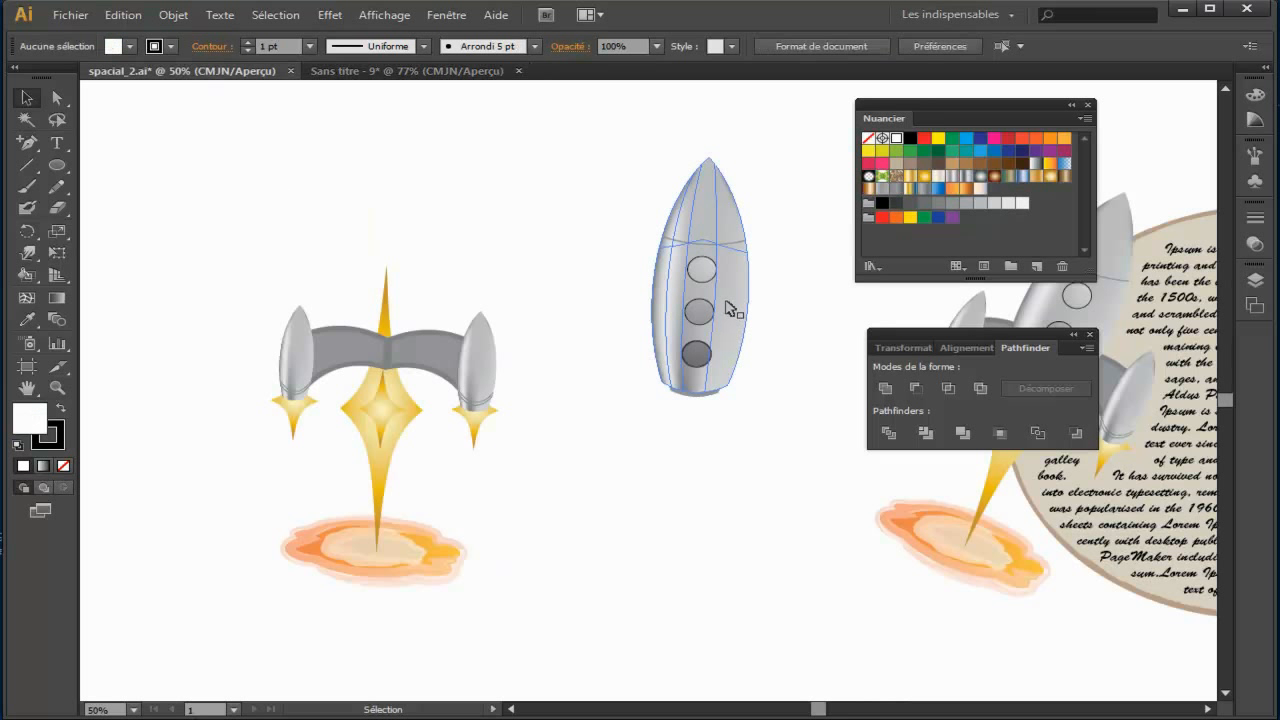
scroll(729, 308, "up", 2)
left_click_drag(646, 337, 405, 469)
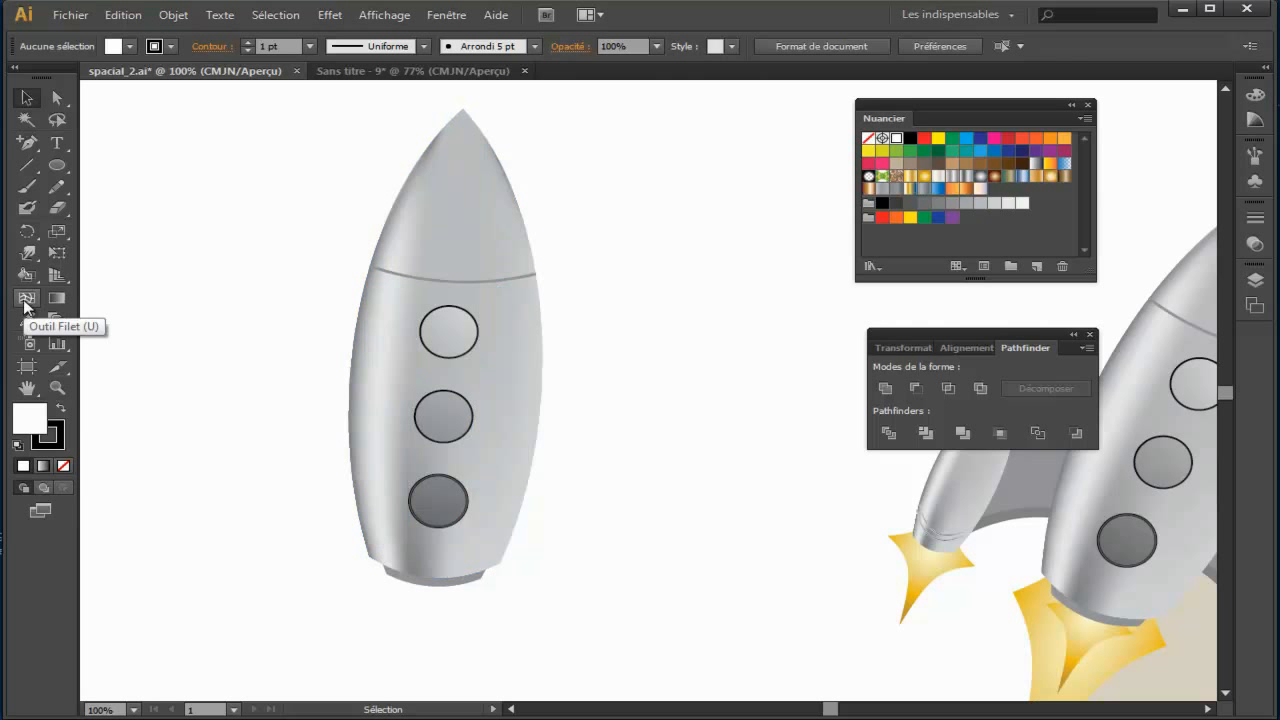
left_click(428, 71)
left_click(465, 398)
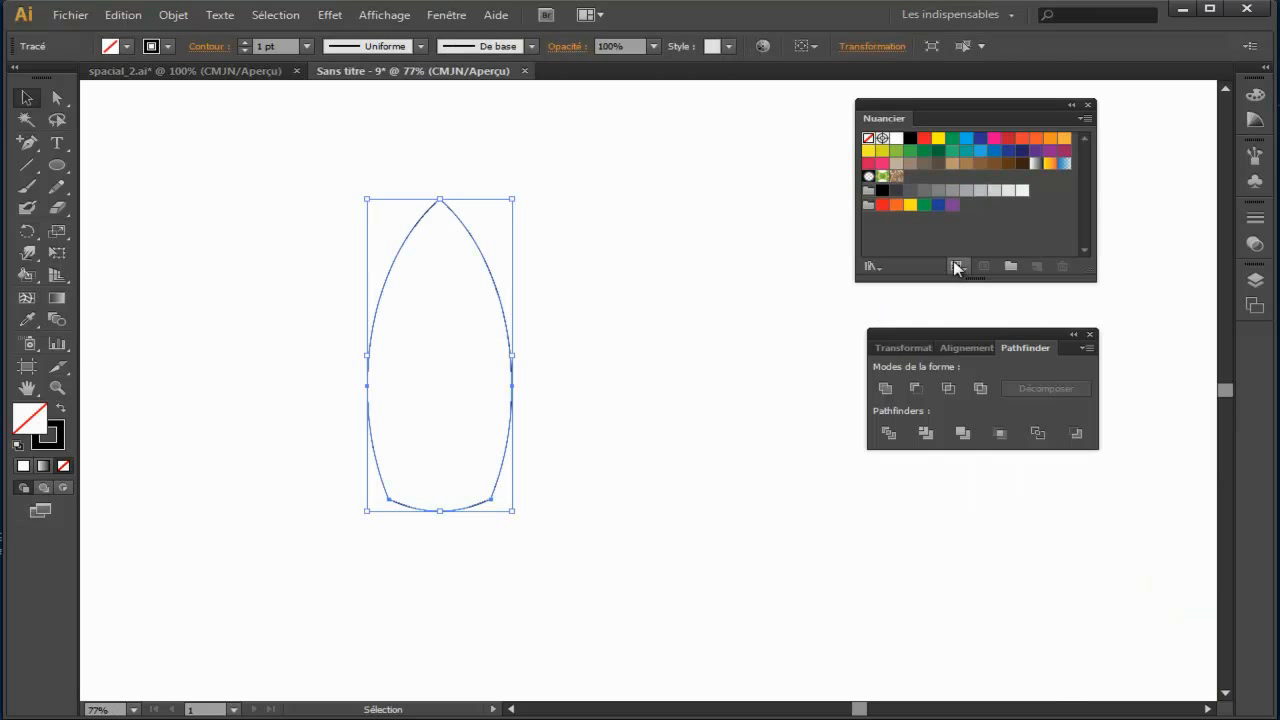
left_click(965, 192)
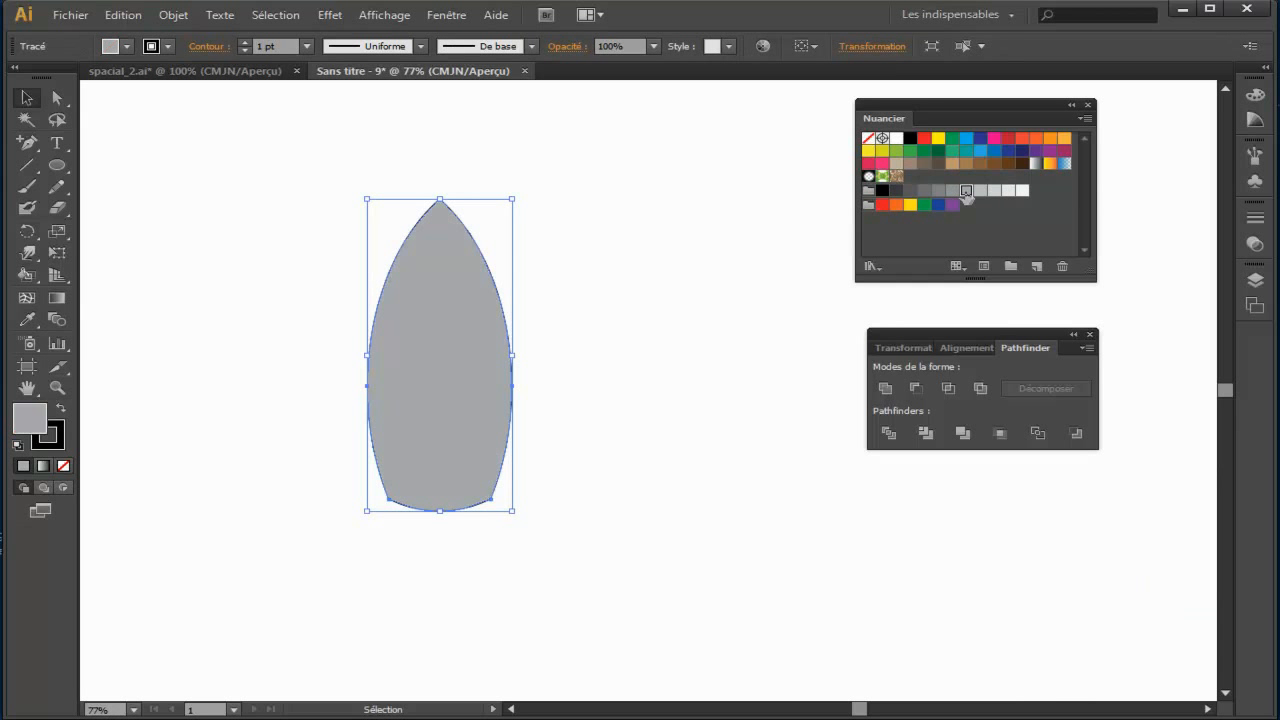
Step: Add a gradient mesh point in the body's upper part, left of centre, and recolour the central mesh points with a lighter grey swatch
left_click(27, 300)
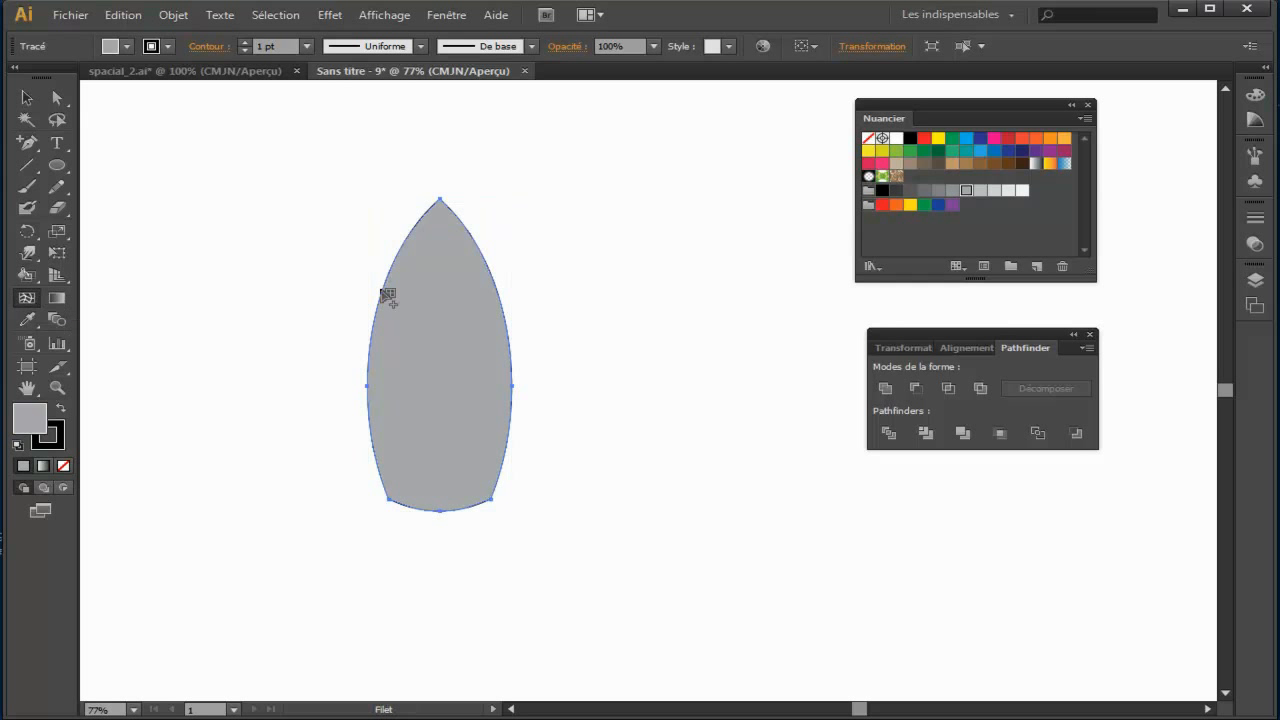
left_click(429, 280)
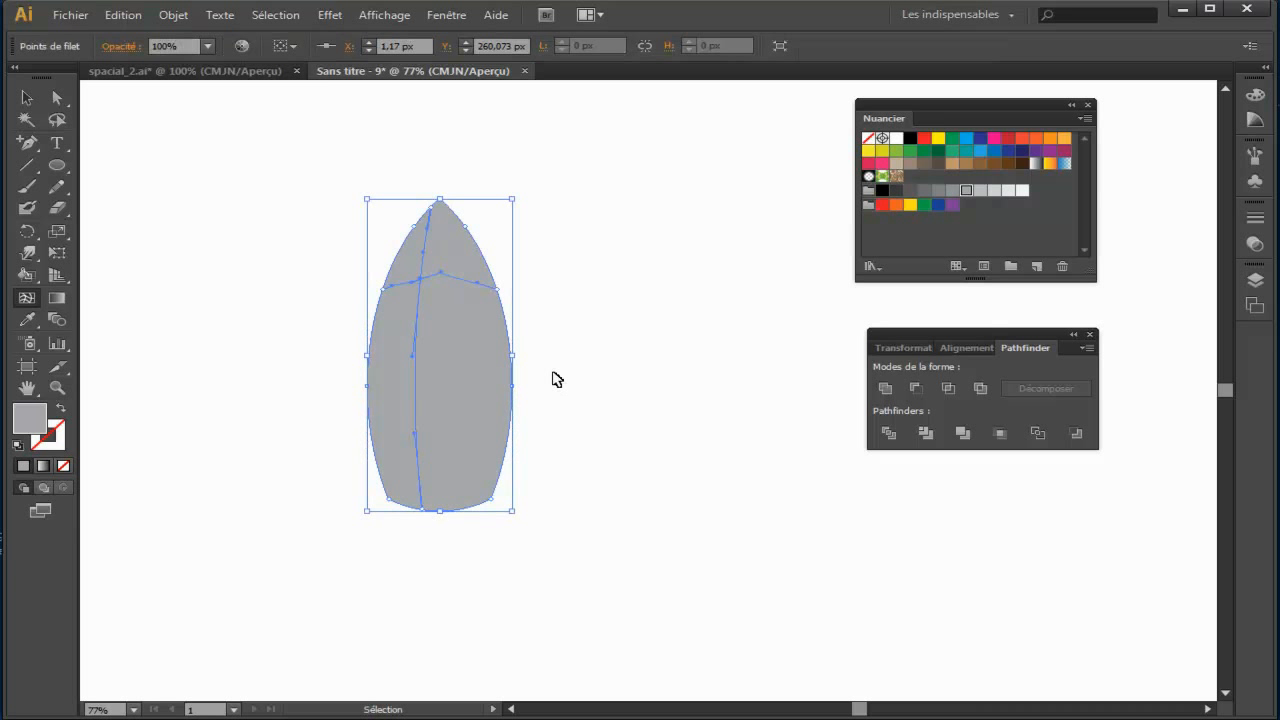
key("ctrl+plus")
key("ctrl+plus")
left_click_drag(557, 381, 686, 421)
left_click(57, 97)
left_click(370, 106)
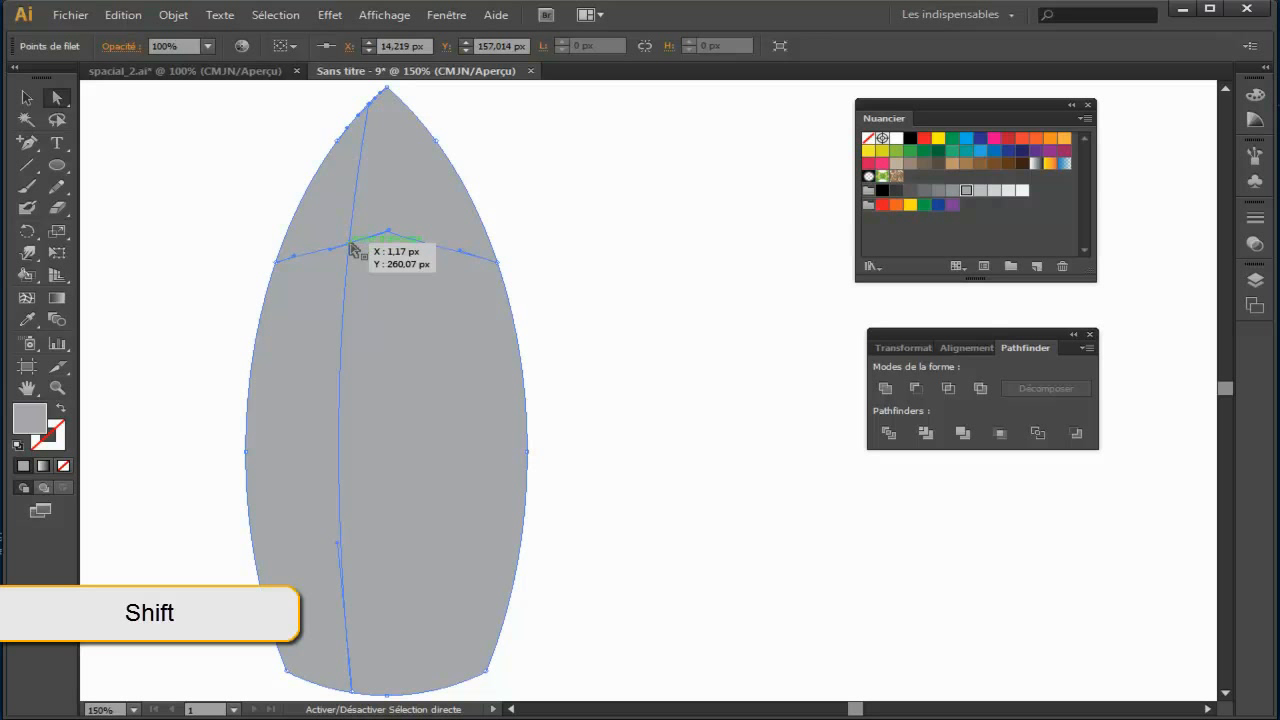
left_click(351, 243, "shift")
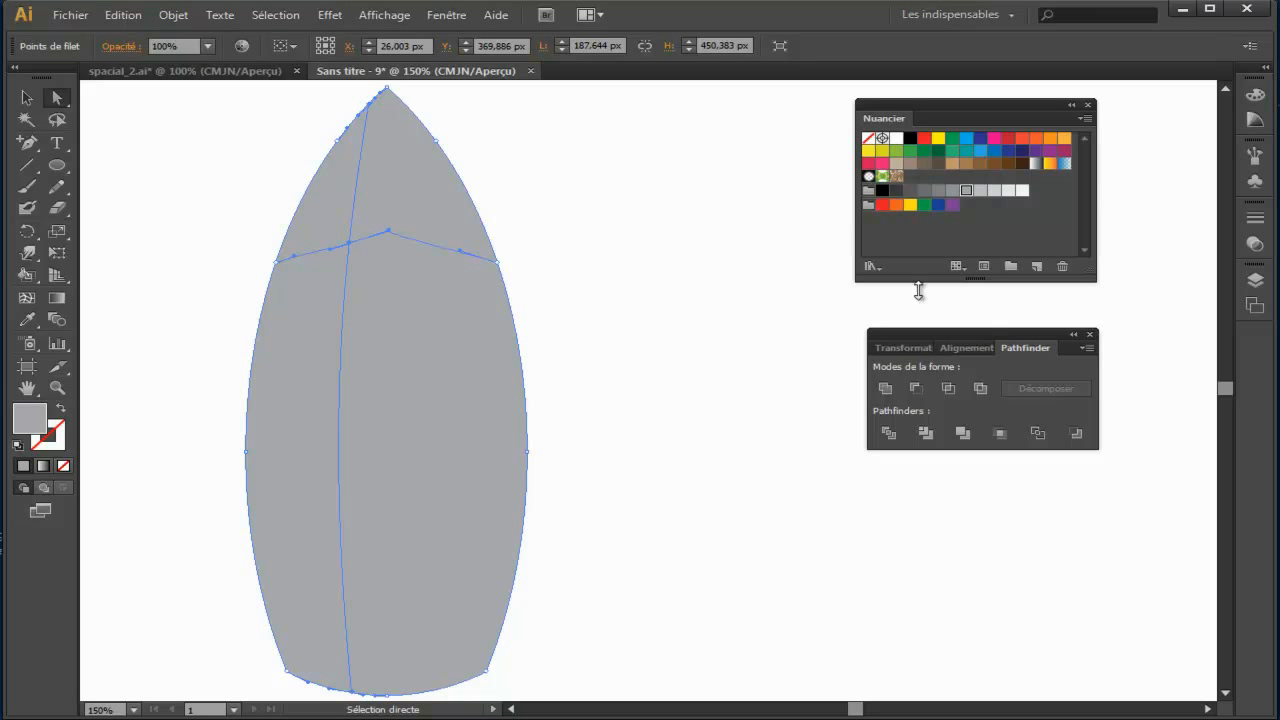
left_click(996, 194)
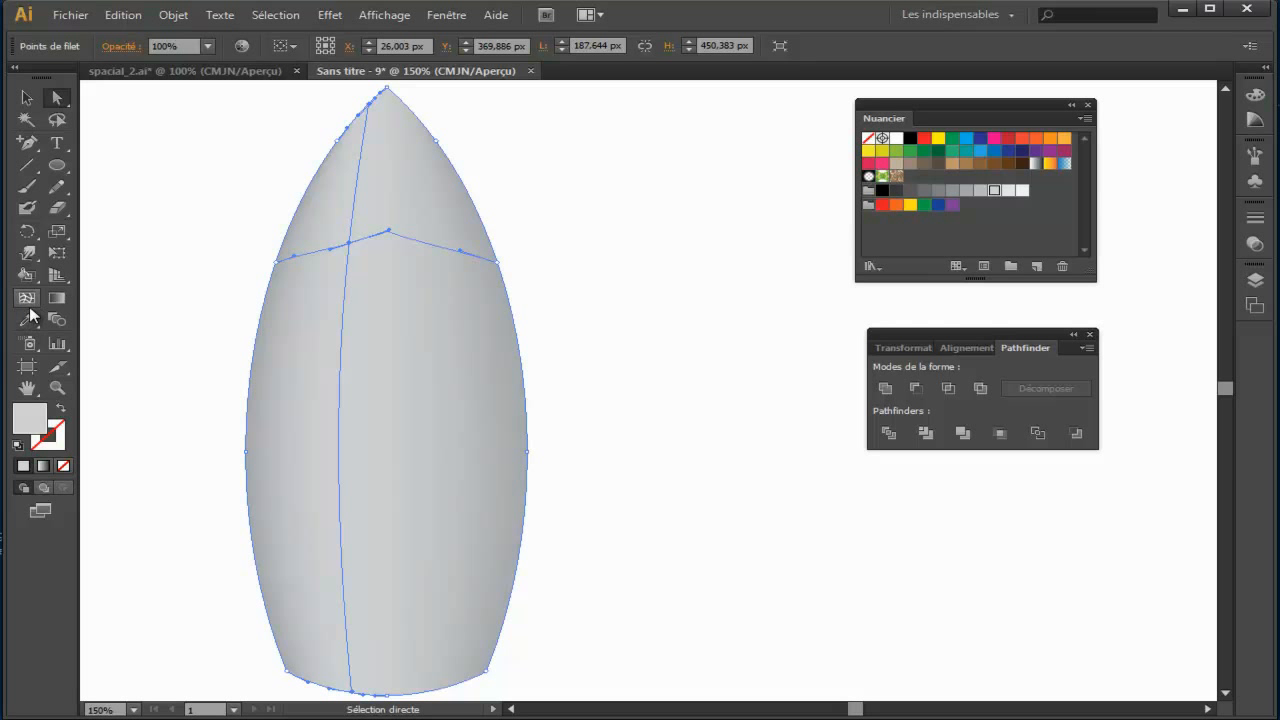
Step: Select the body's left-edge mesh points and its tip, and recolour them with a darker grey swatch
left_click(629, 313)
left_click(432, 346)
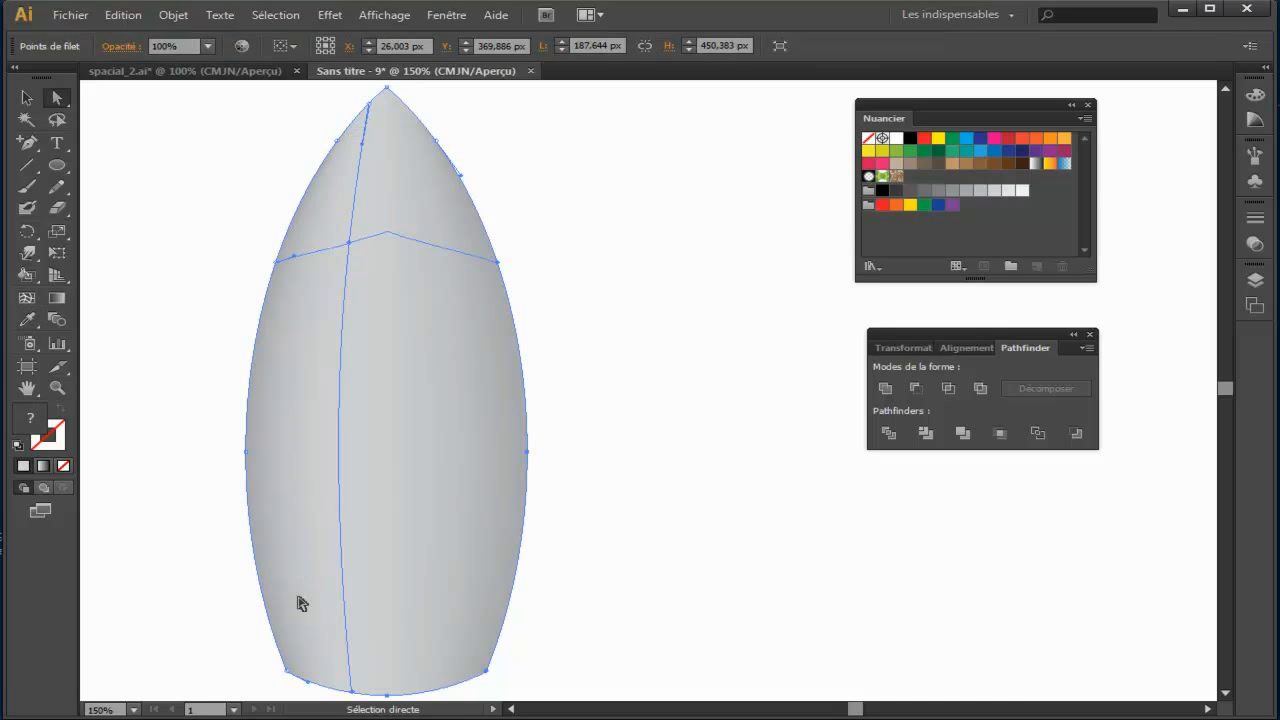
left_click(287, 671)
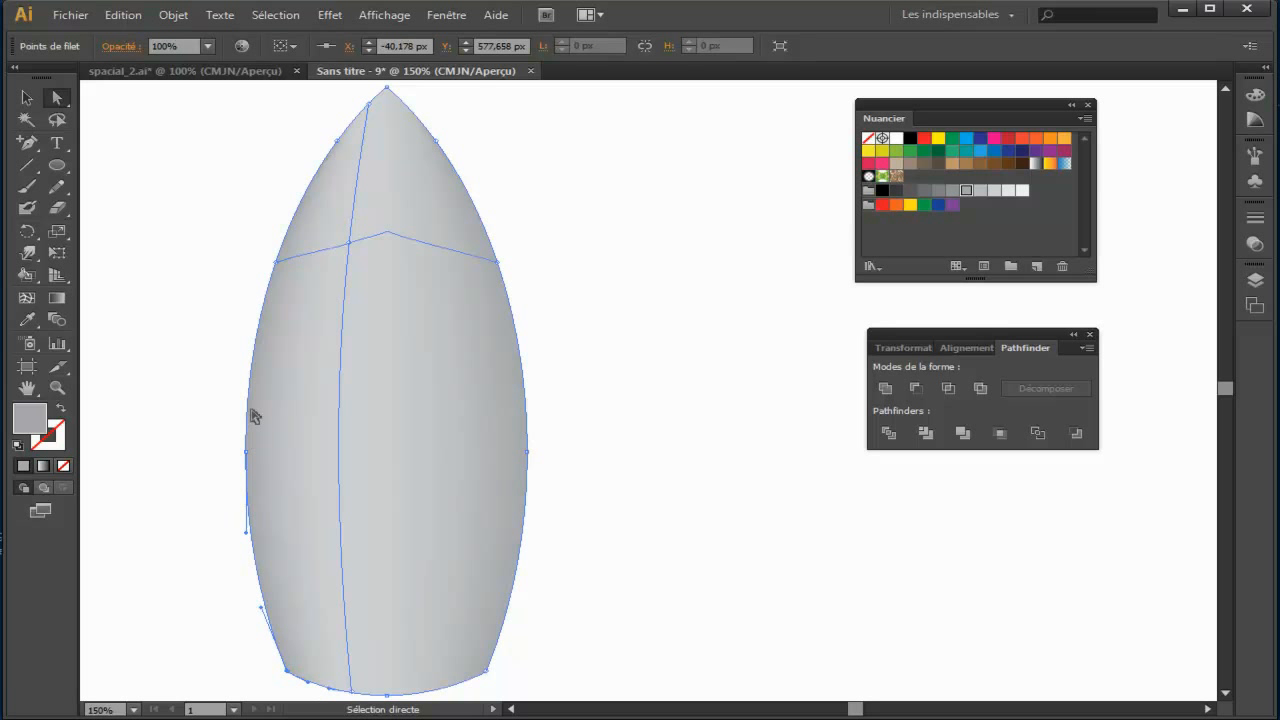
left_click(277, 262)
left_click(384, 96, "shift")
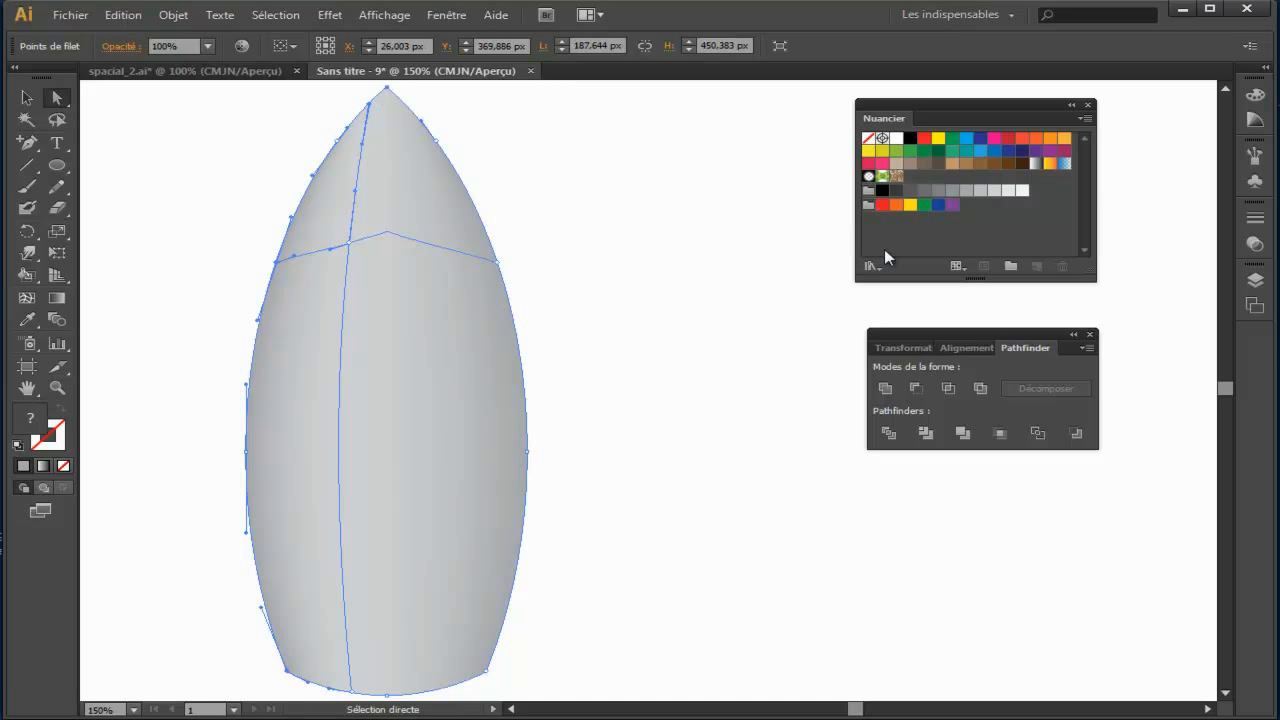
left_click(939, 192)
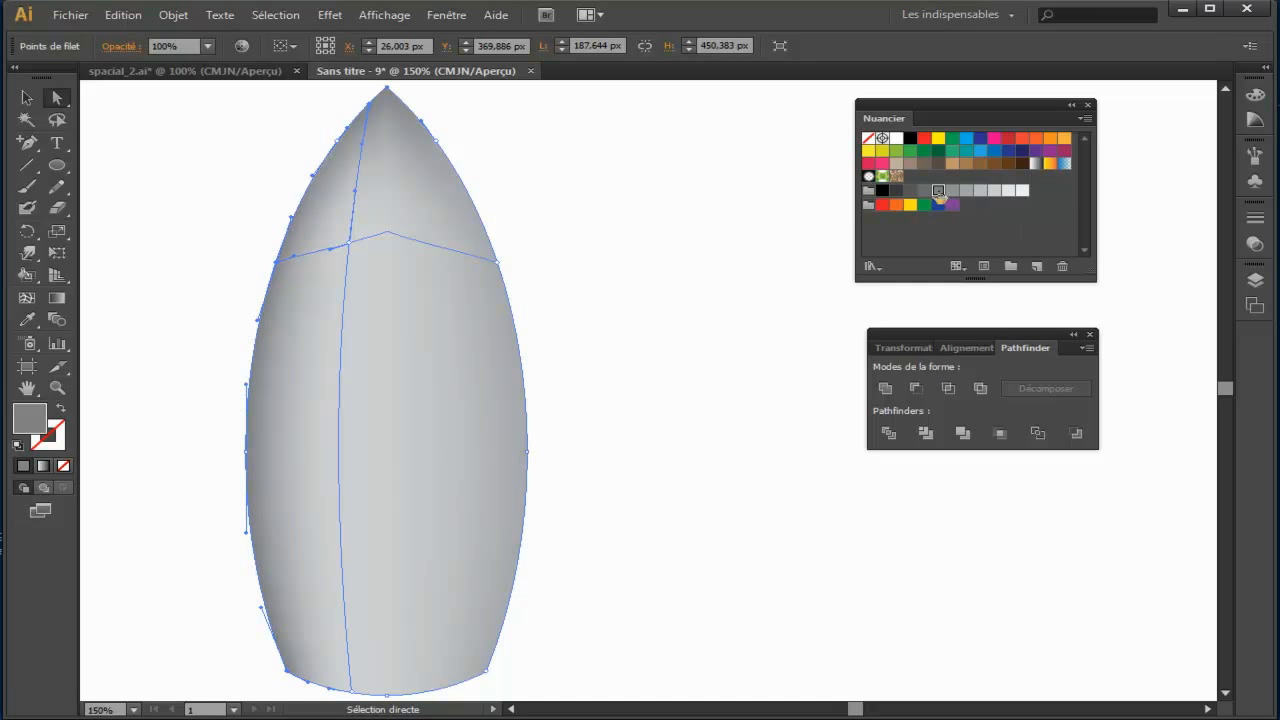
key("ctrl+1")
left_click(690, 355)
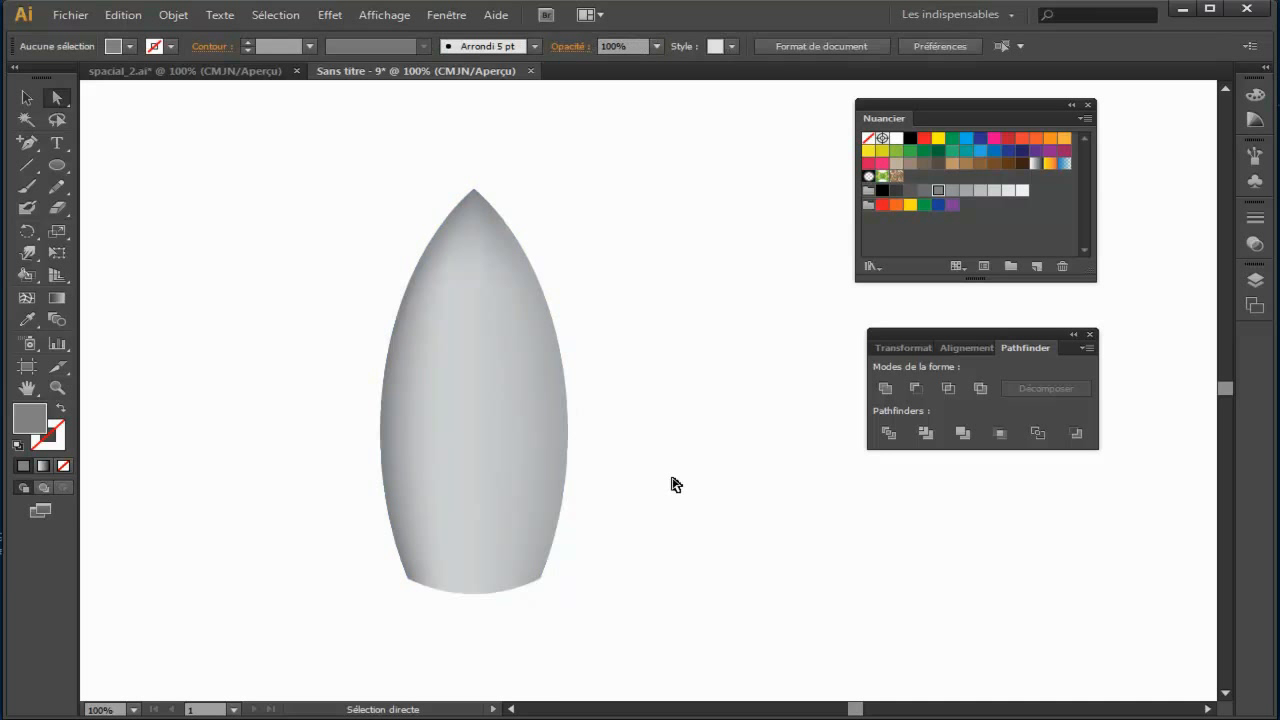
Step: Check the rocket's base in spacial_2.ai, and place a duplicate of the shaded body beside the original in the untitled document
left_click(160, 73)
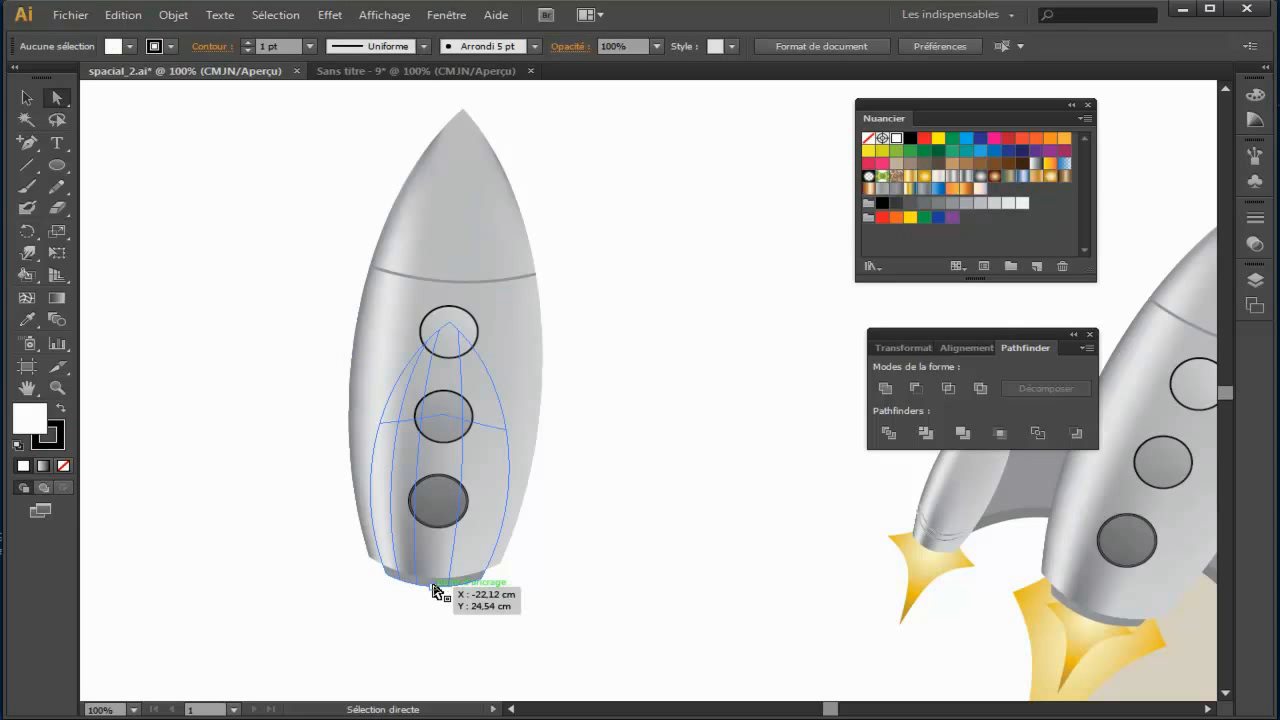
left_click(421, 71)
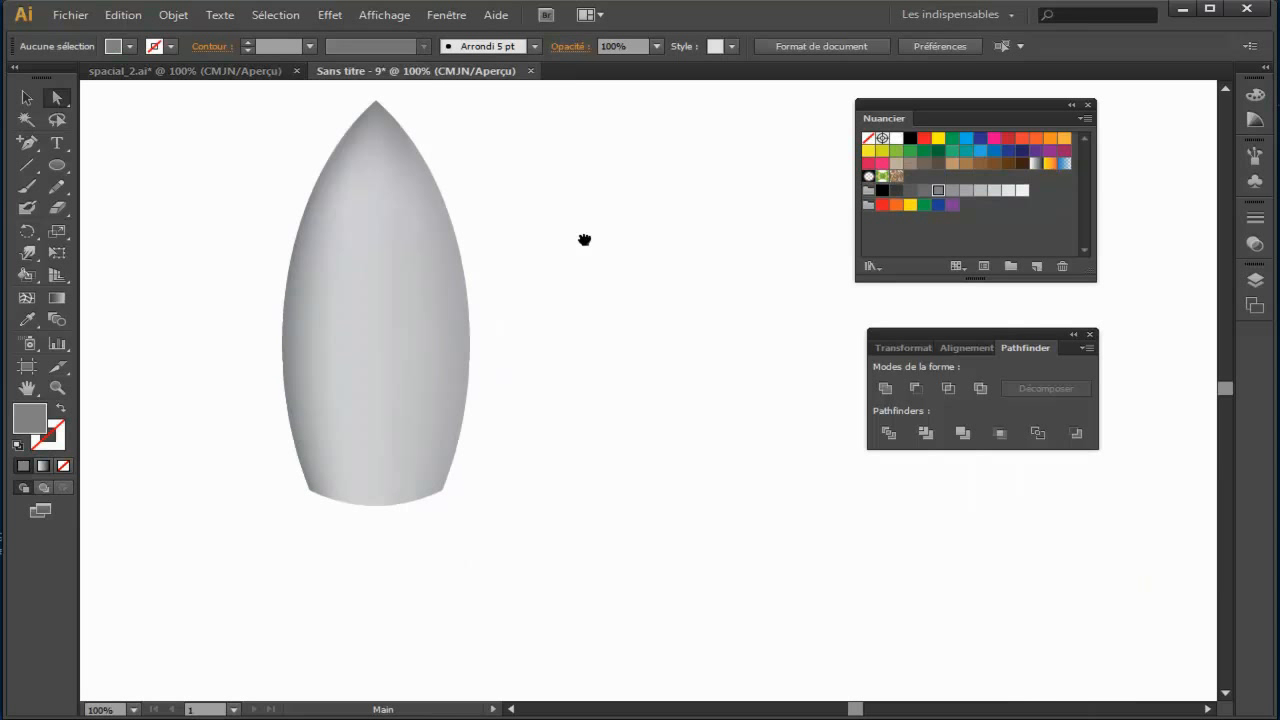
left_click_drag(584, 240, 560, 277)
key("v")
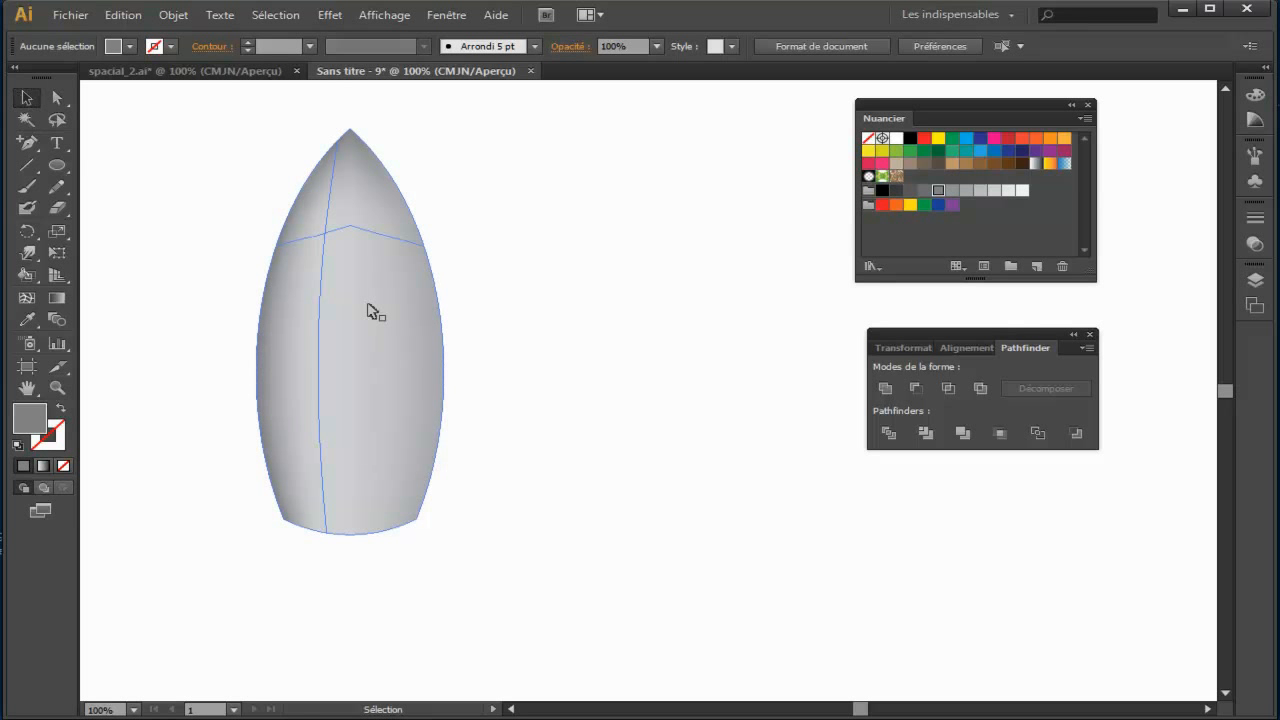
left_click(369, 311)
left_click_drag(381, 347, 688, 370)
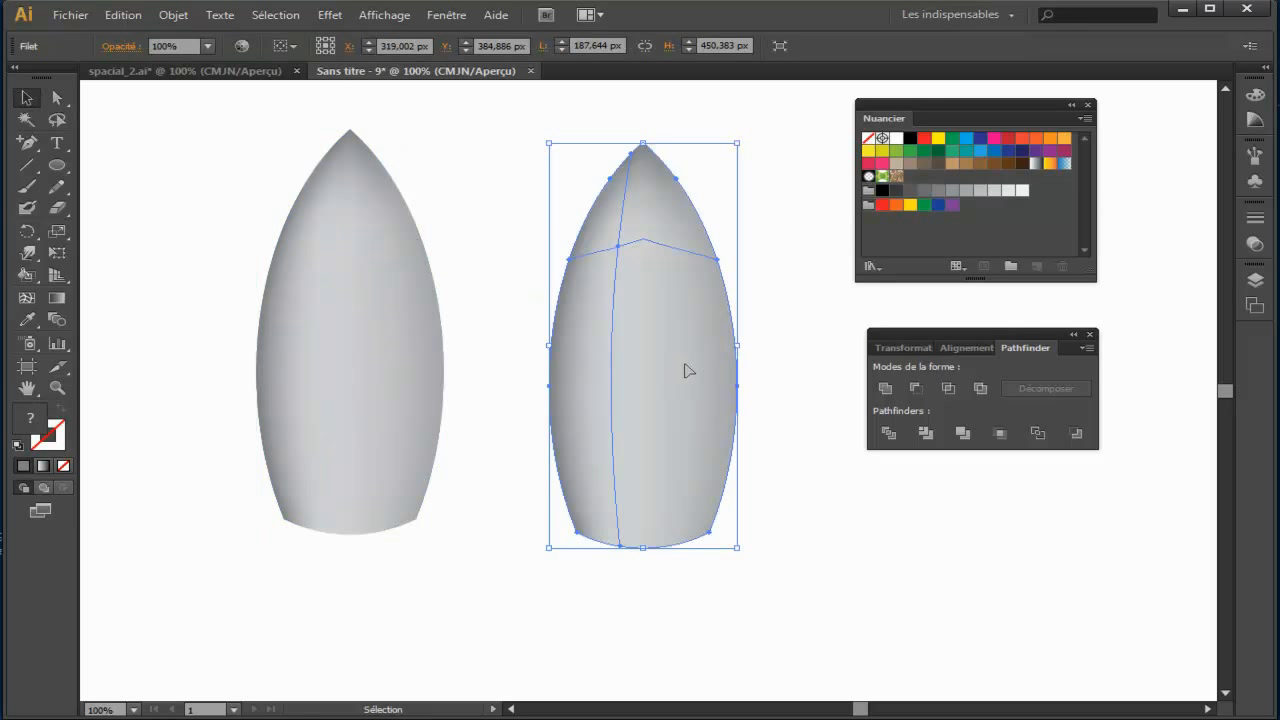
Step: Select the mesh points along the duplicate's bottom edge and recolour them with a dark grey swatch
left_click(57, 98)
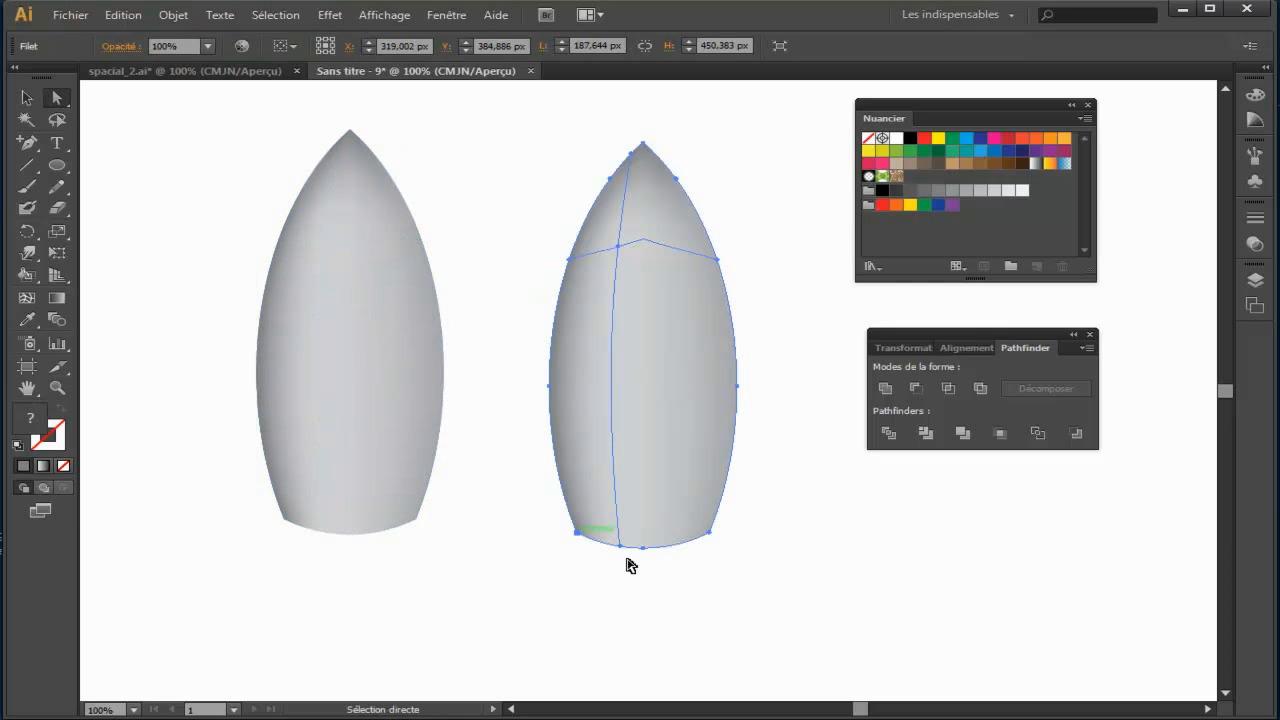
left_click_drag(743, 559, 558, 517)
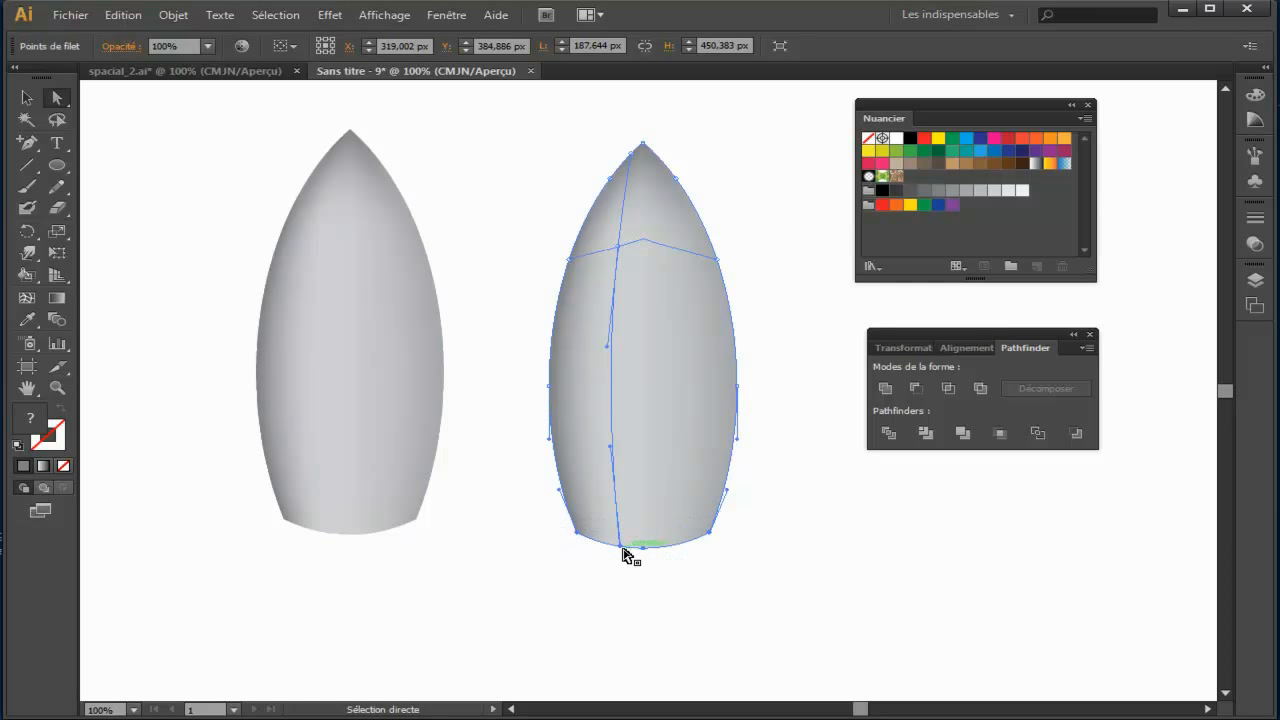
left_click(913, 195)
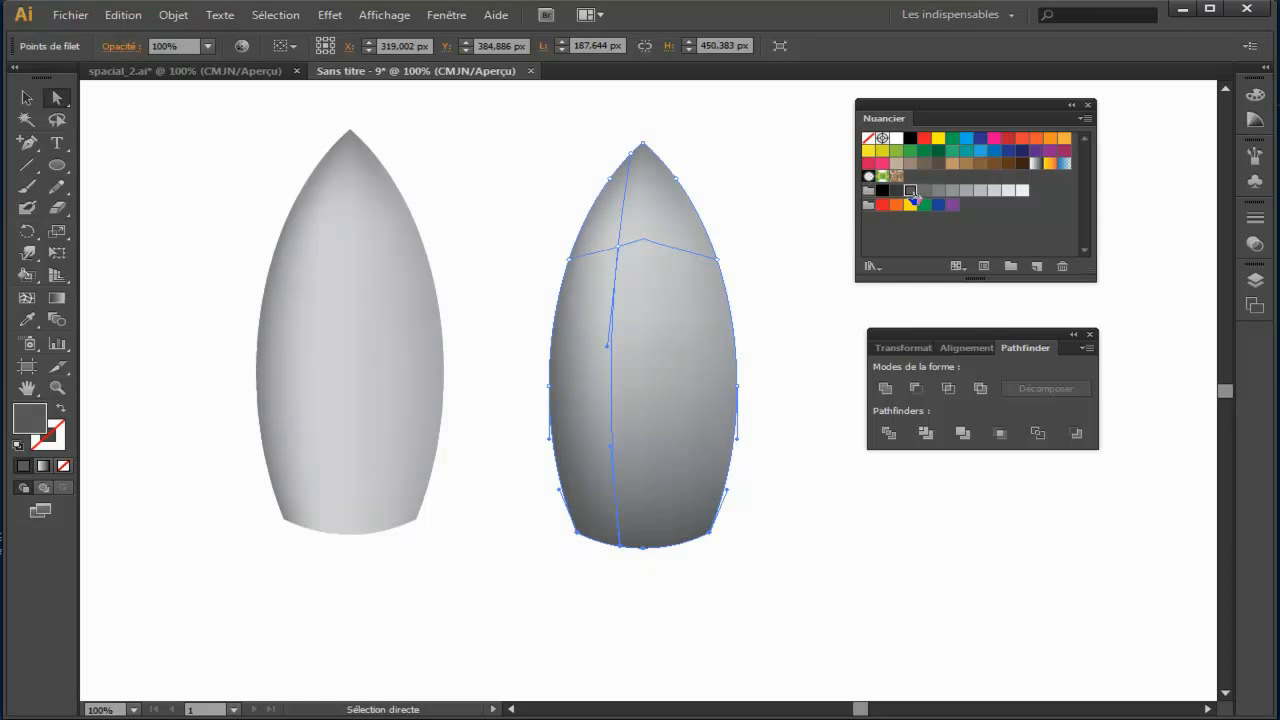
Step: Move the darkened duplicate over the original body and send it to the back
left_click(26, 97)
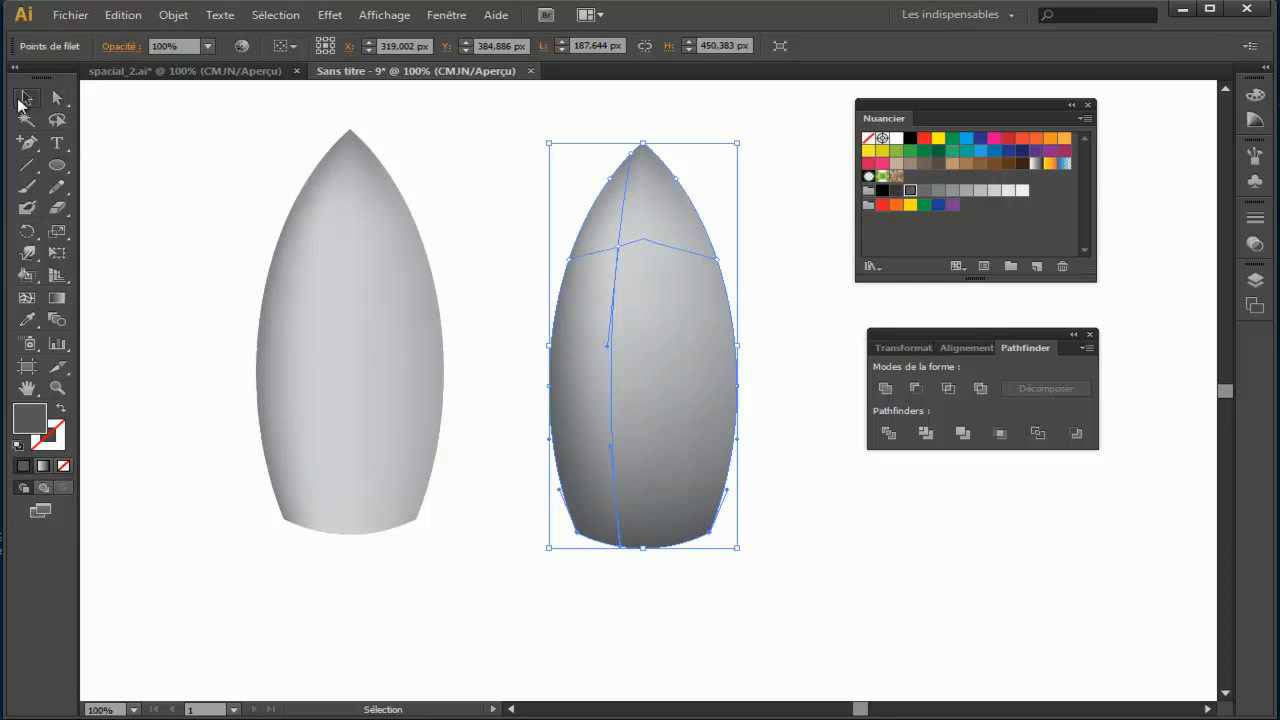
left_click_drag(701, 402, 469, 403)
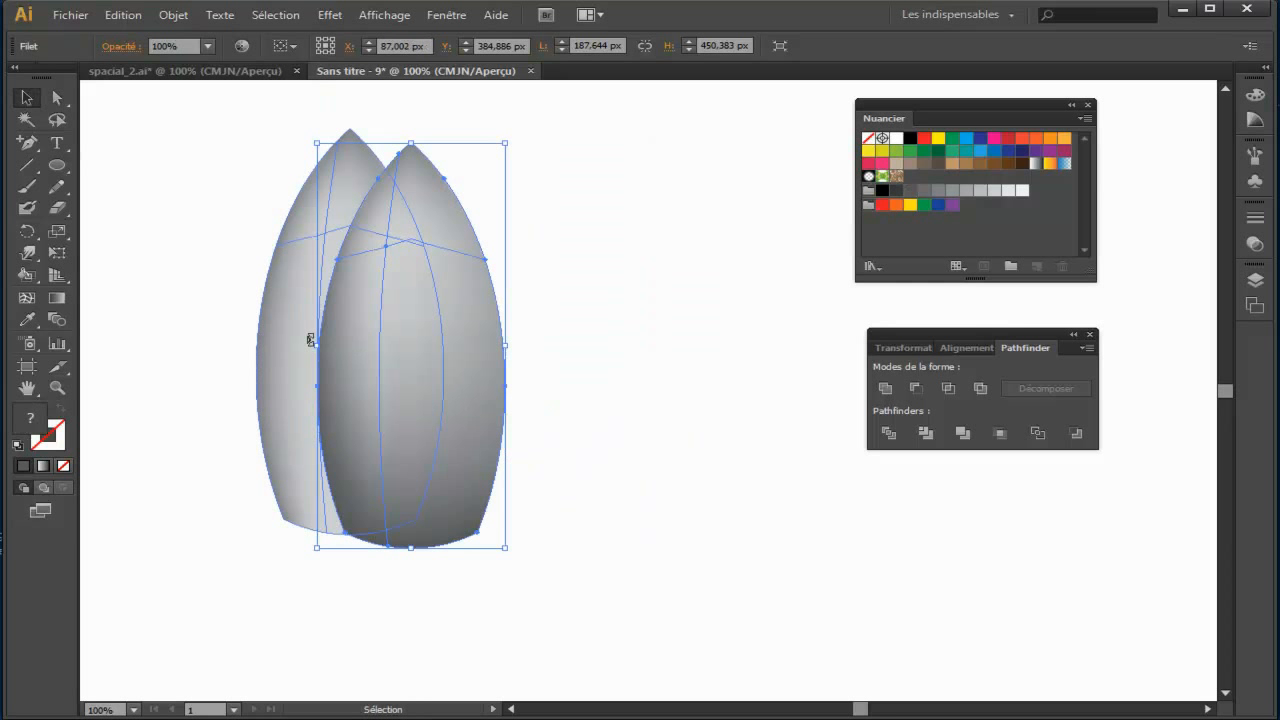
right_click(443, 317)
mouse_move(560, 428)
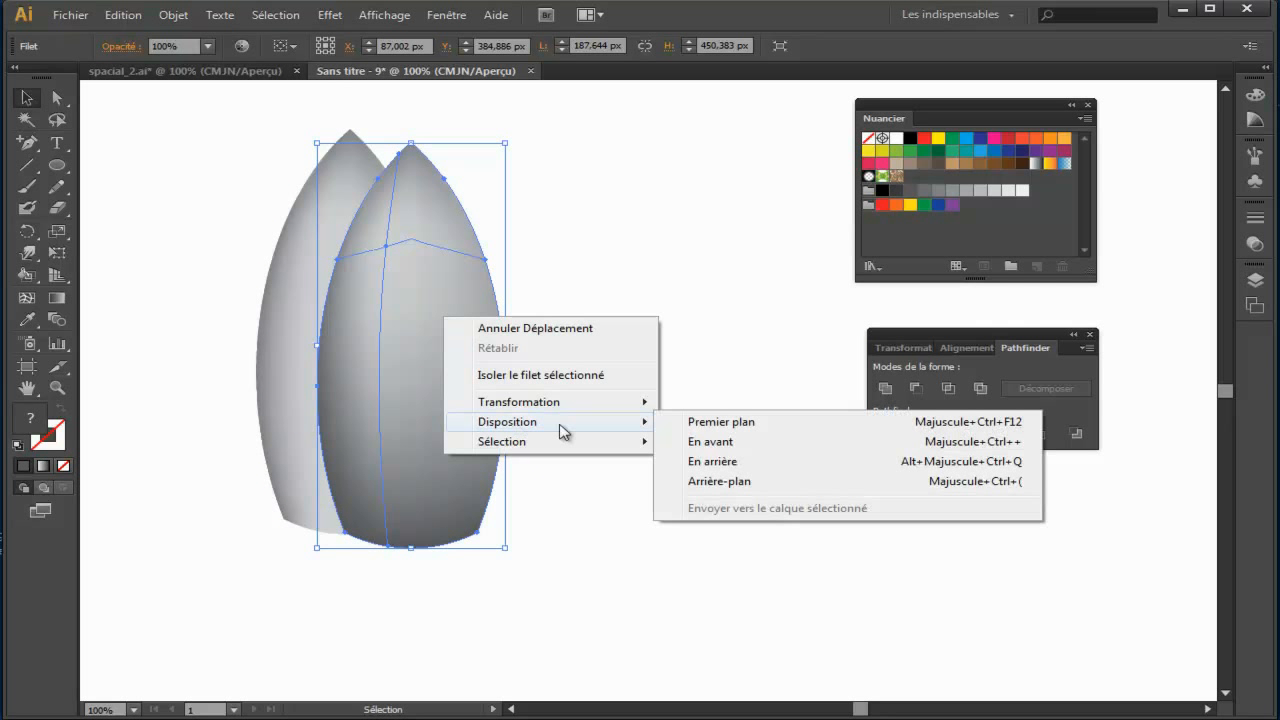
left_click(722, 483)
Step: Scale the duplicate down to about 154 by 369 px and position it so its dark base protrudes beneath the body
left_click_drag(498, 461, 445, 471)
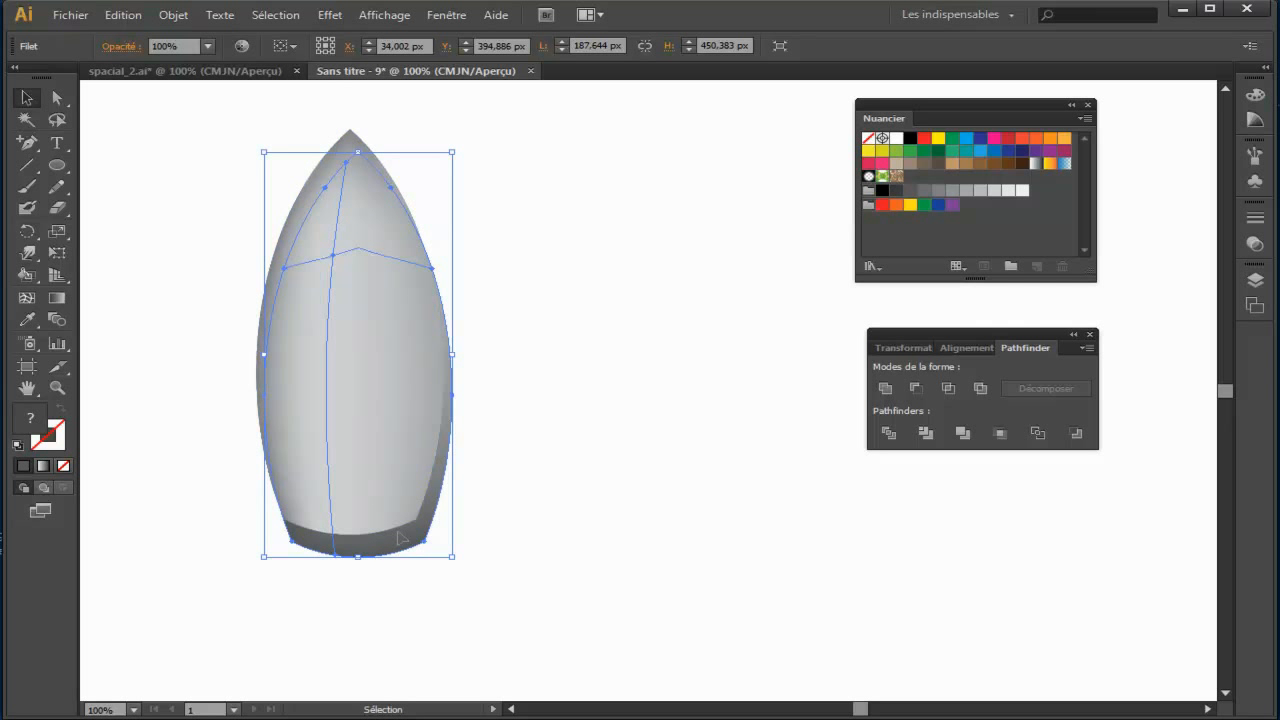
left_click_drag(453, 152, 435, 188)
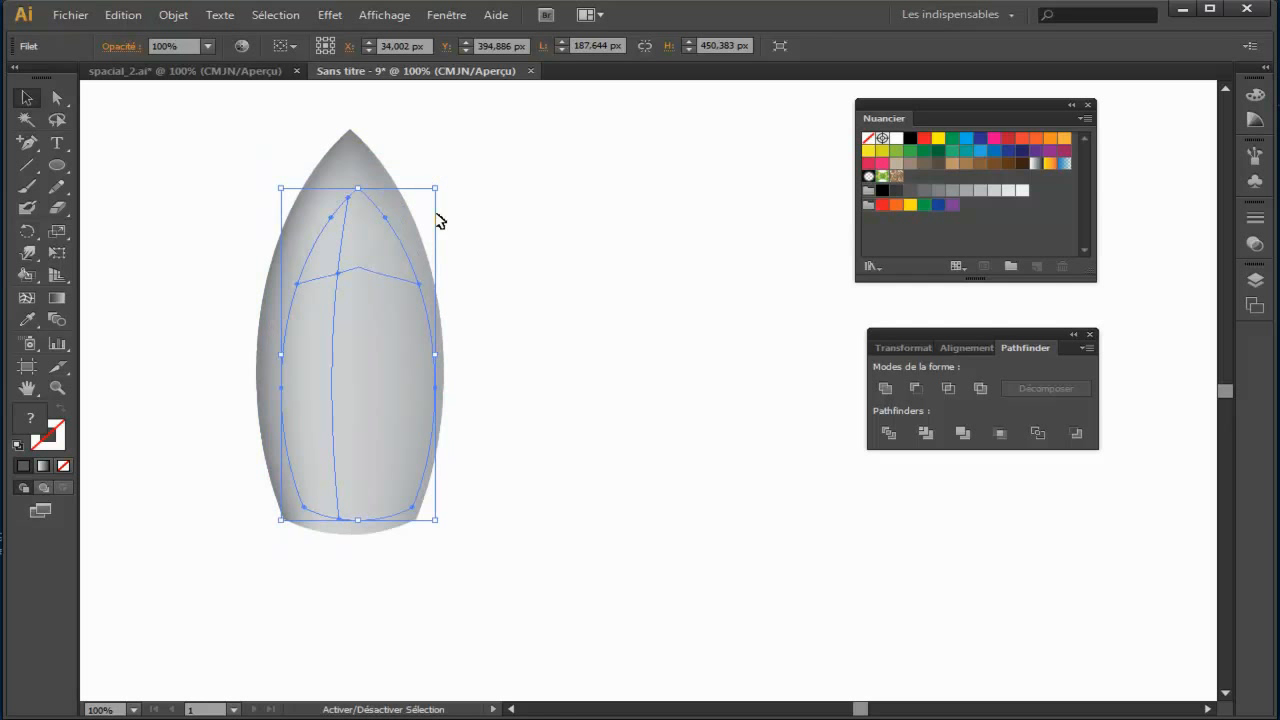
mouse_move(418, 484)
left_mouse_down()
mouse_move(413, 521)
mouse_move(494, 427)
left_mouse_up()
left_click_drag(343, 501, 426, 474)
key("Left")
key("Left")
key("Left")
key("Left")
key("Left")
key("Left")
key("Left")
key("Left")
key("Left")
key("Left")
key("Left")
key("Right")
key("Up")
key("Up")
key("Up")
Step: Centre the dark base piece under the body and widen it symmetrically to about 157 px
key("ctrl+plus")
key("ctrl+plus")
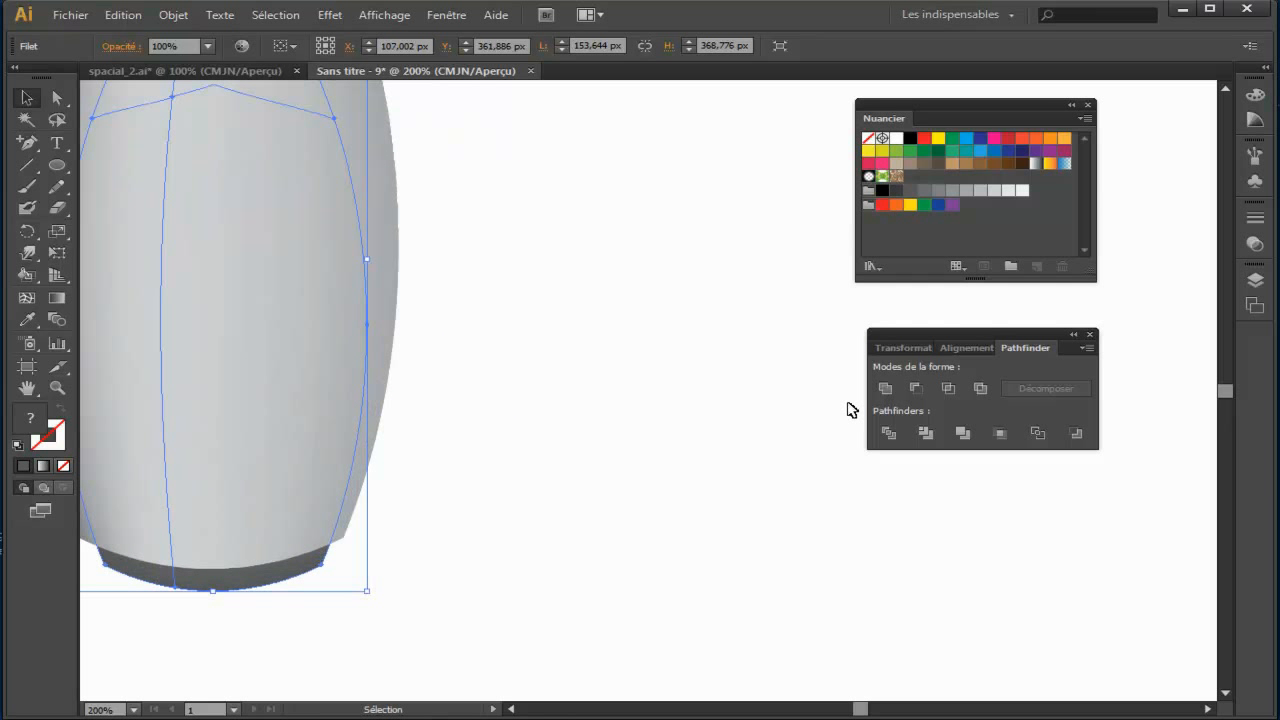
scroll(847, 430, "left", 3)
left_click_drag(407, 615, 401, 616)
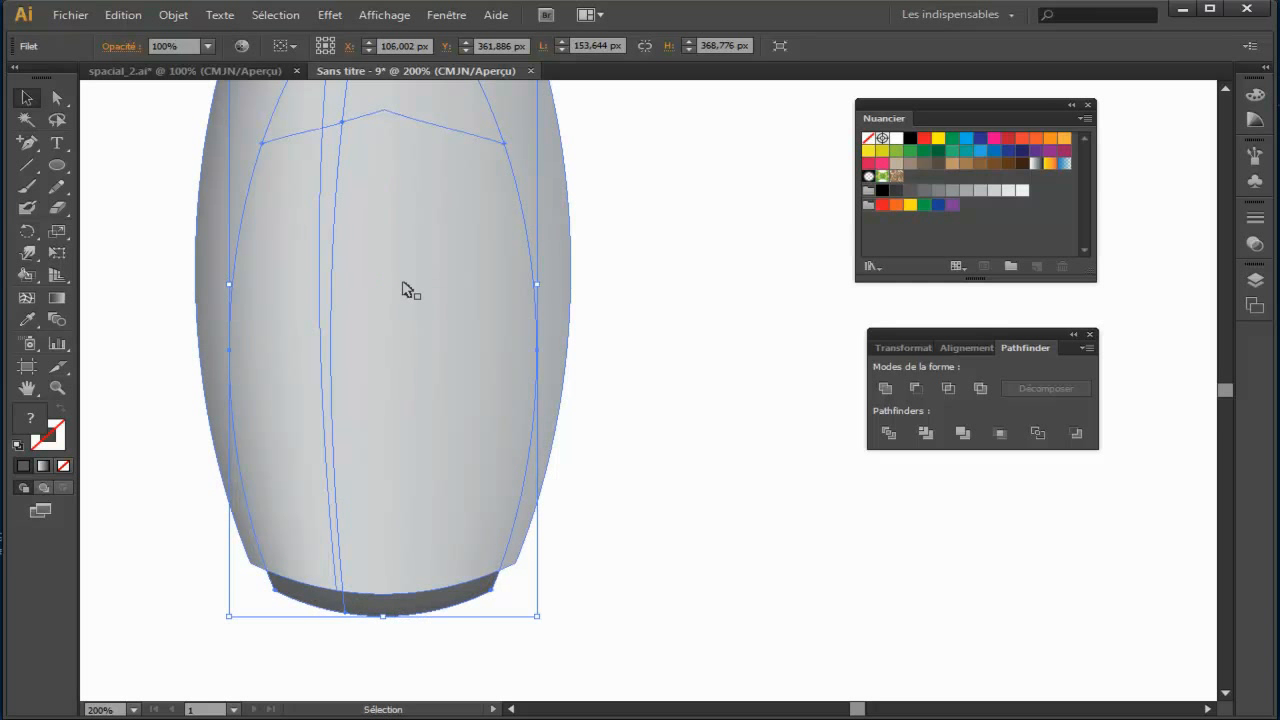
left_click(446, 643)
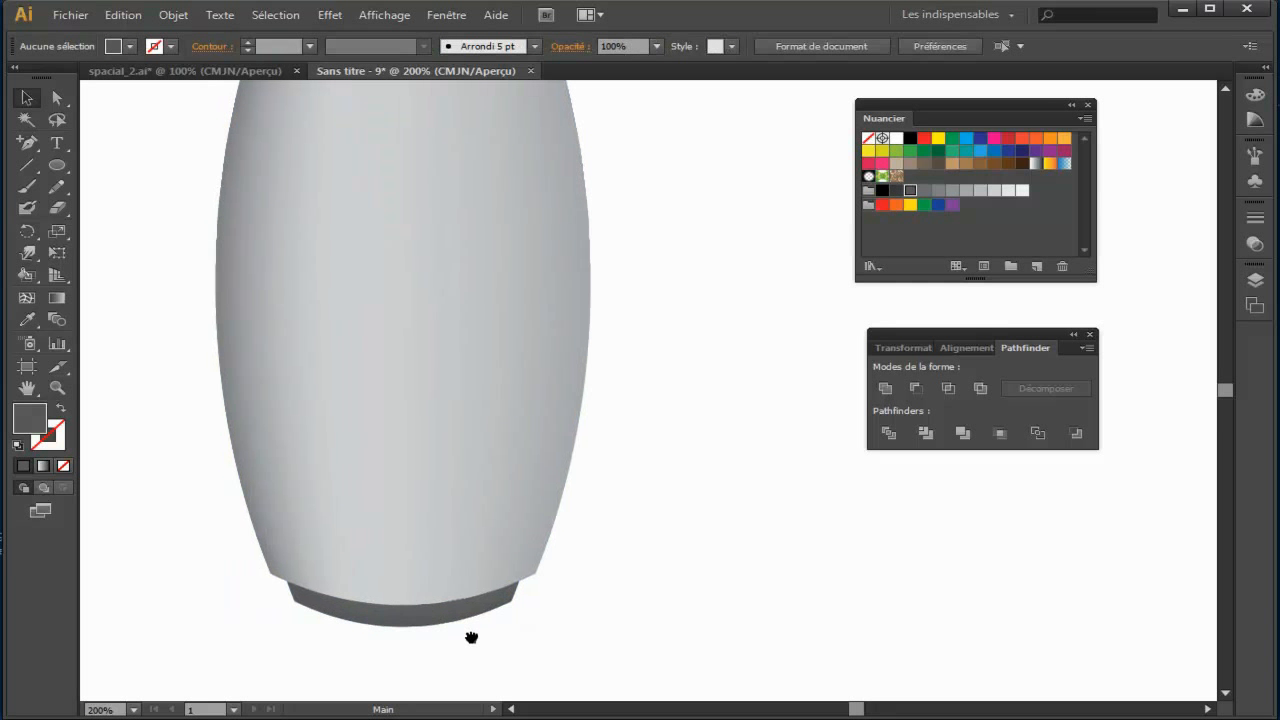
left_click(500, 606)
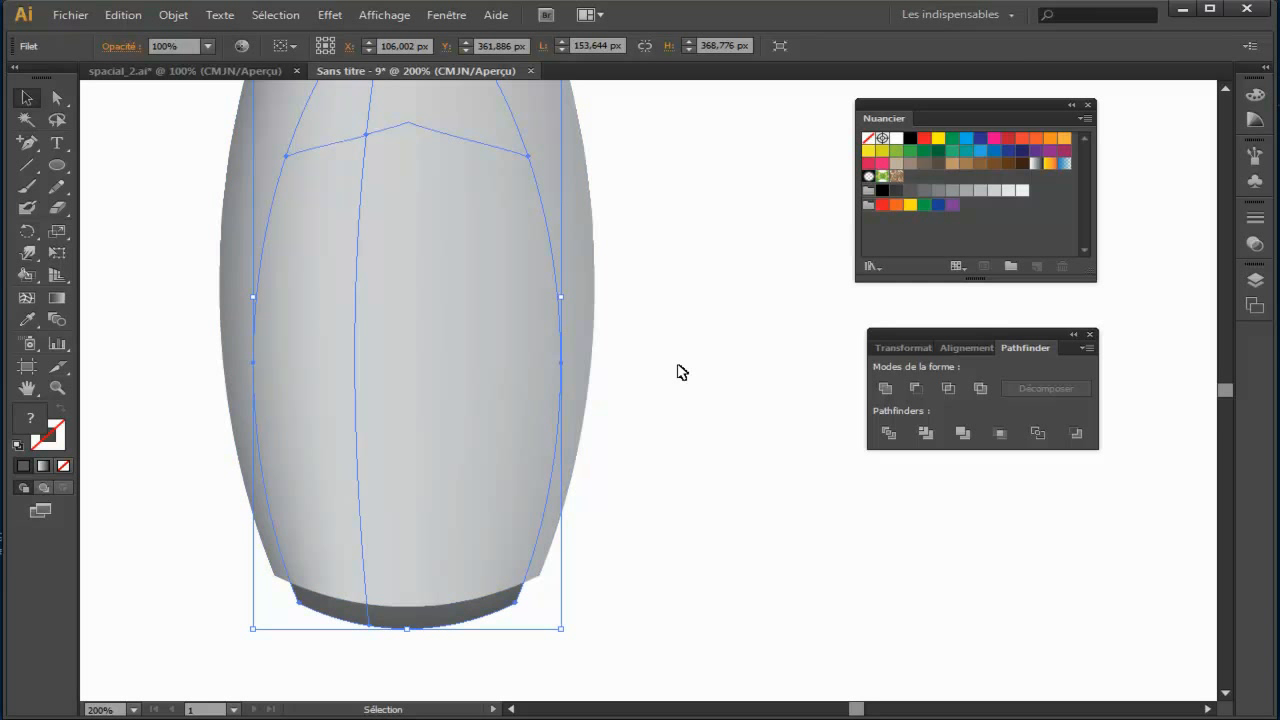
left_click_drag(559, 298, 563, 300)
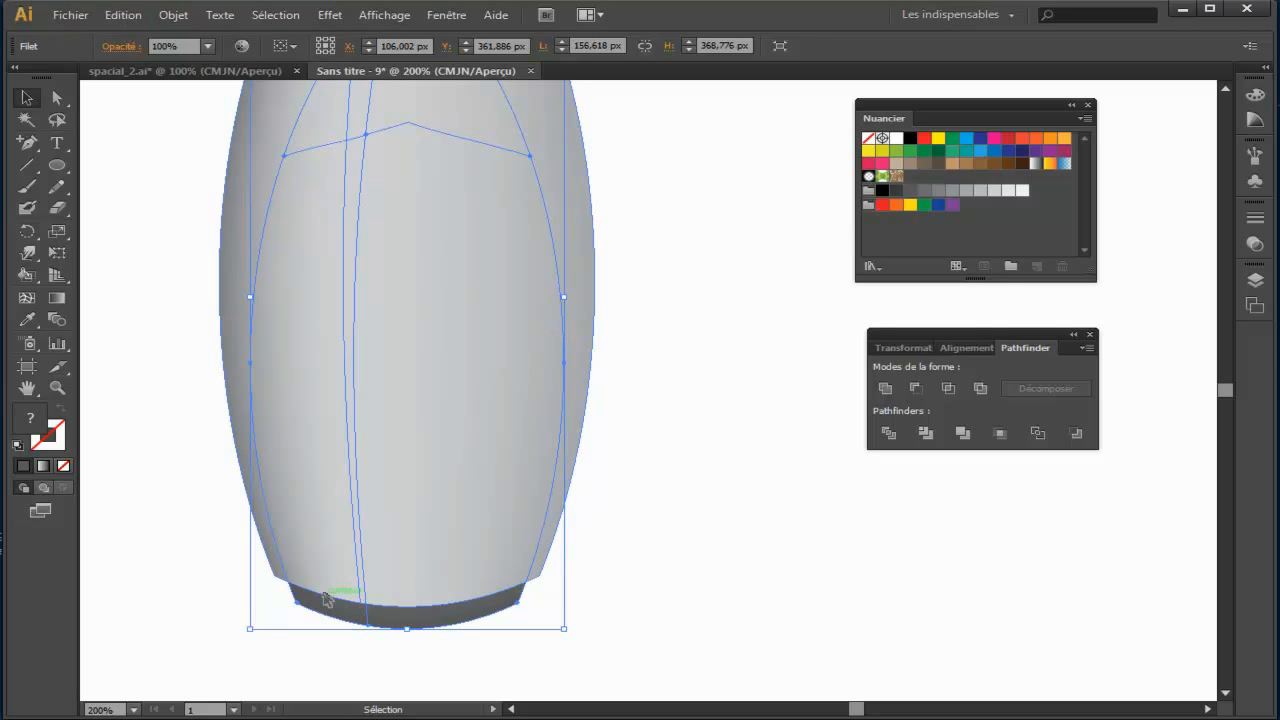
left_click(694, 591)
key("ctrl+minus")
key("ctrl+minus")
Step: Check the nose seam line in spacial_2.ai, and draw a large ellipse centred on the new rocket's tip, crossing its upper body
left_click_drag(697, 461, 517, 508)
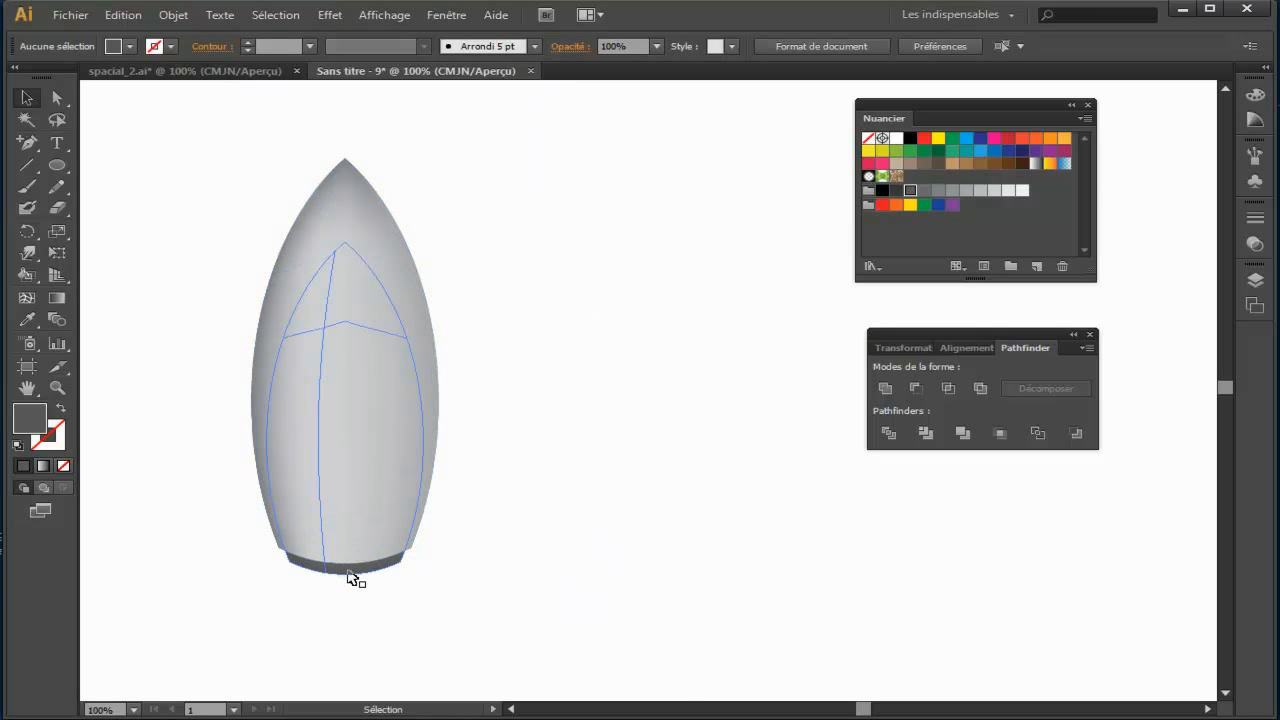
left_click(236, 74)
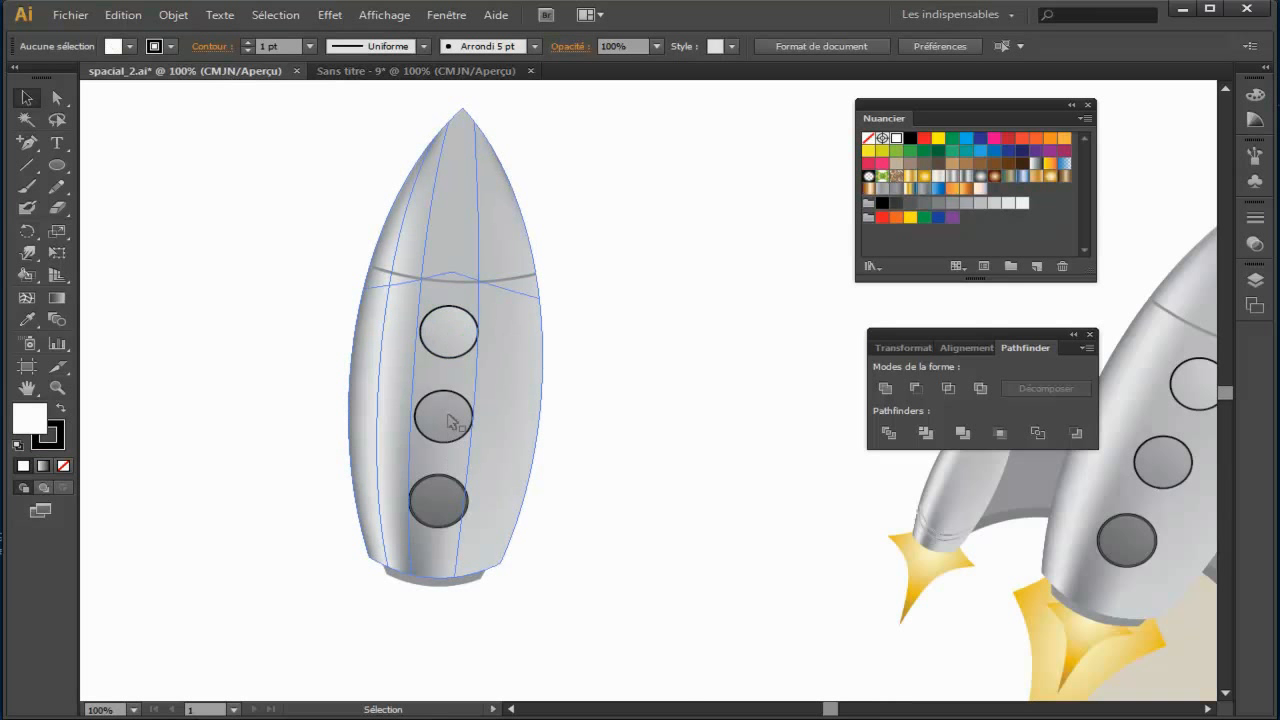
left_click(429, 72)
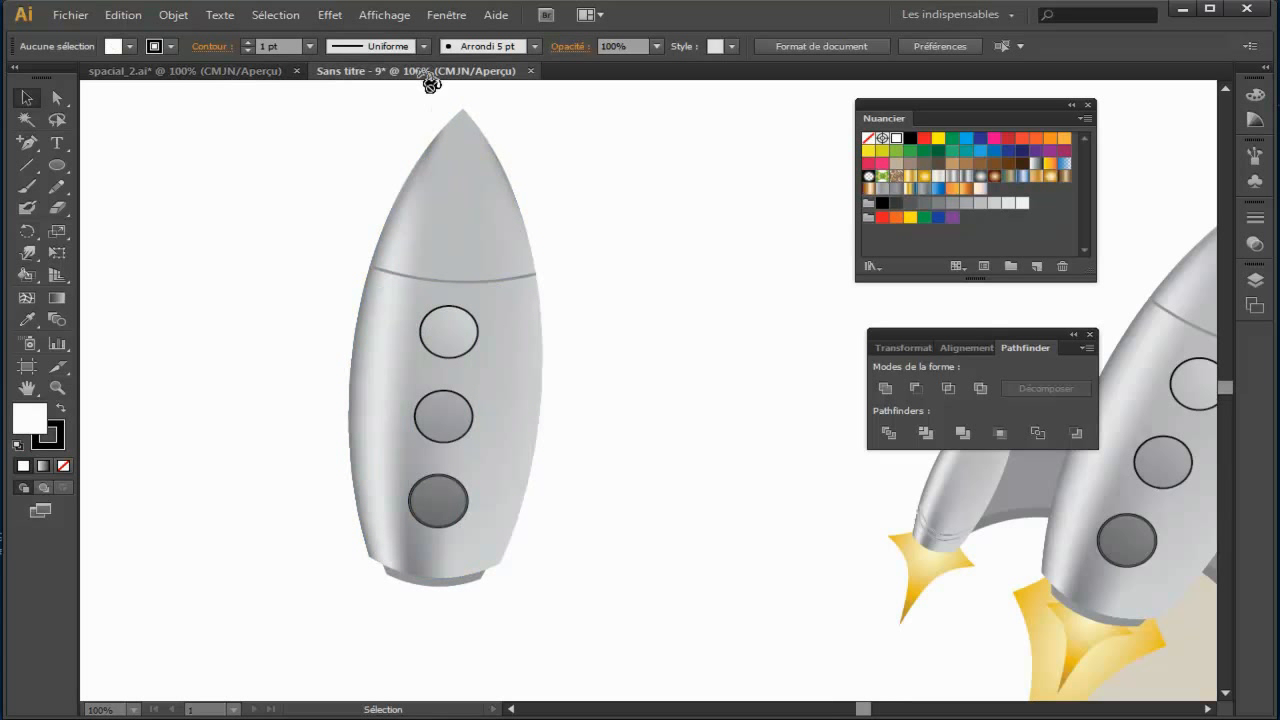
left_click_drag(579, 278, 677, 312)
left_click(62, 168)
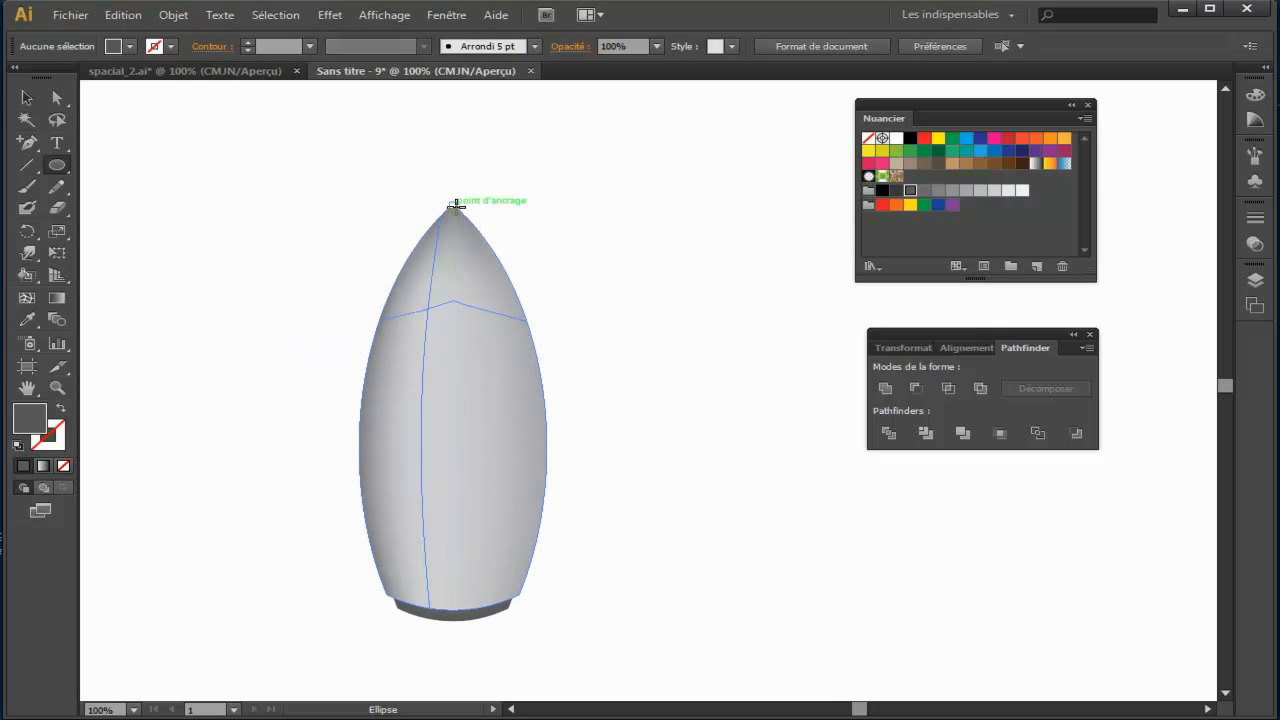
left_click_drag(453, 203, 563, 349)
key("space")
left_click_drag(163, 220, 151, 364)
key("v")
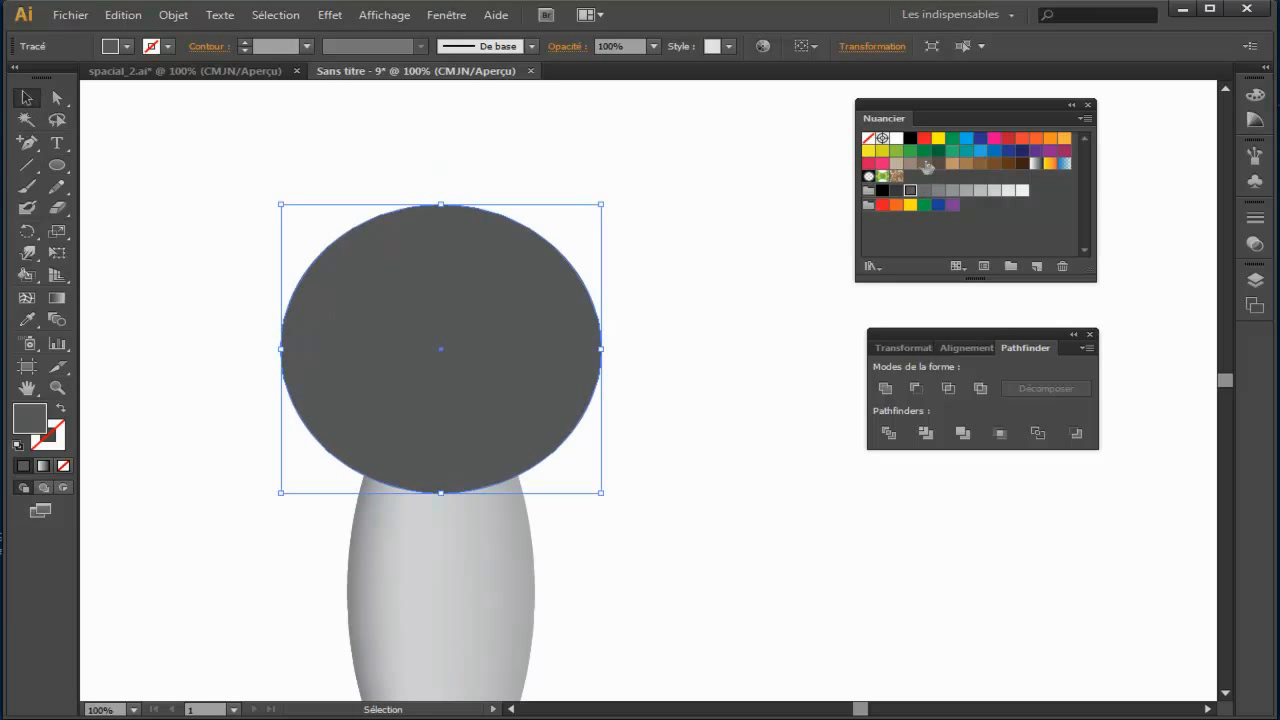
Step: Remove the ellipse's fill and give it a 2 pt outline in the grey swatch C=0 M=0 J=0 N=70
left_click(868, 139)
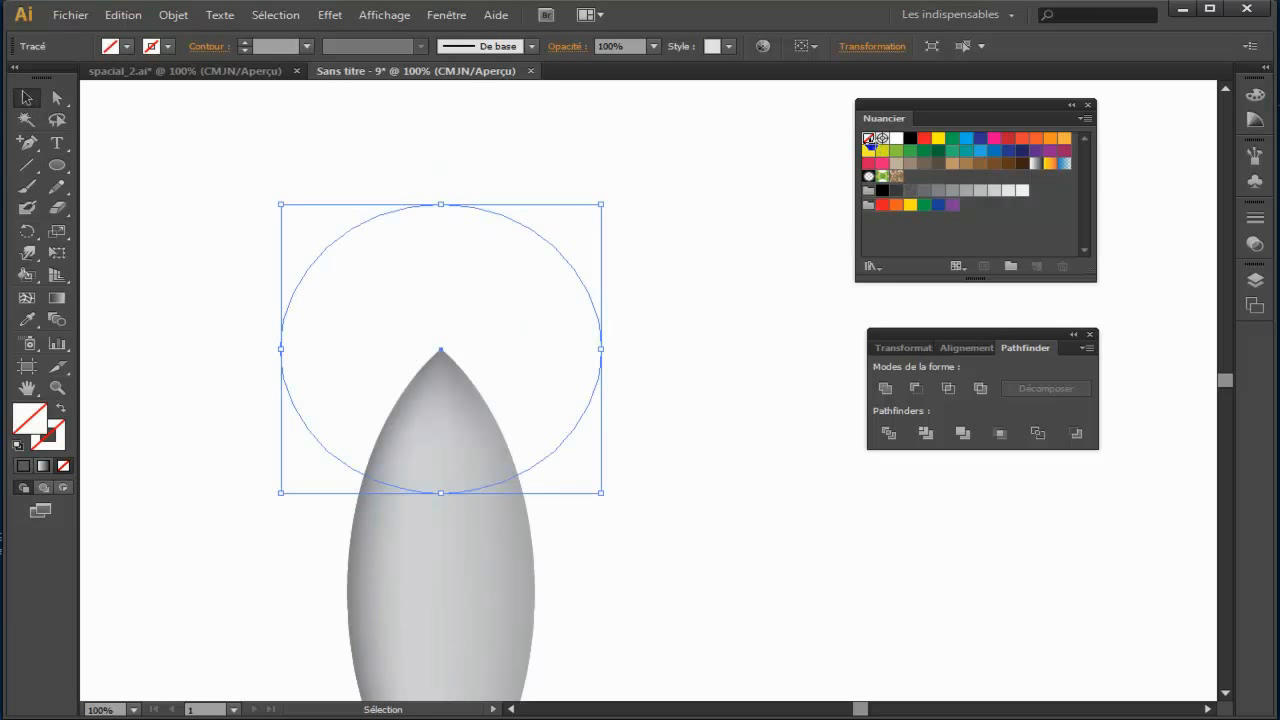
left_click(59, 447)
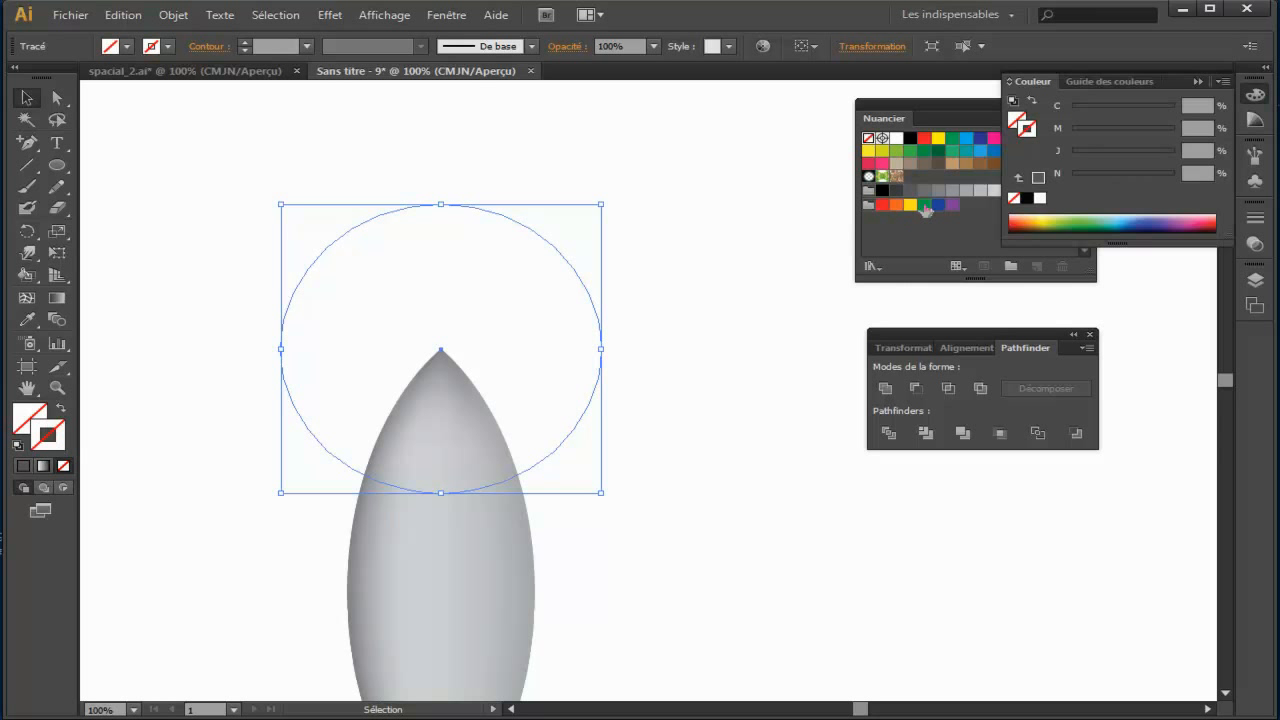
left_click(924, 191)
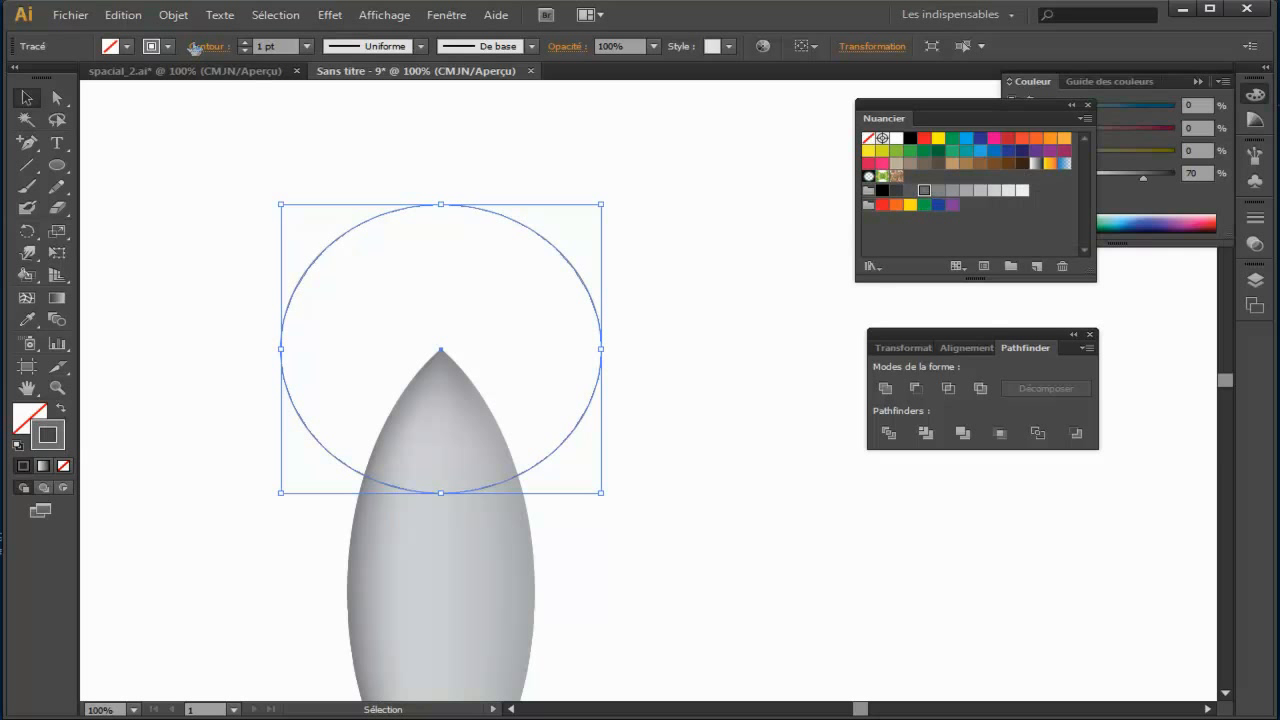
left_click(244, 42)
left_click(244, 42)
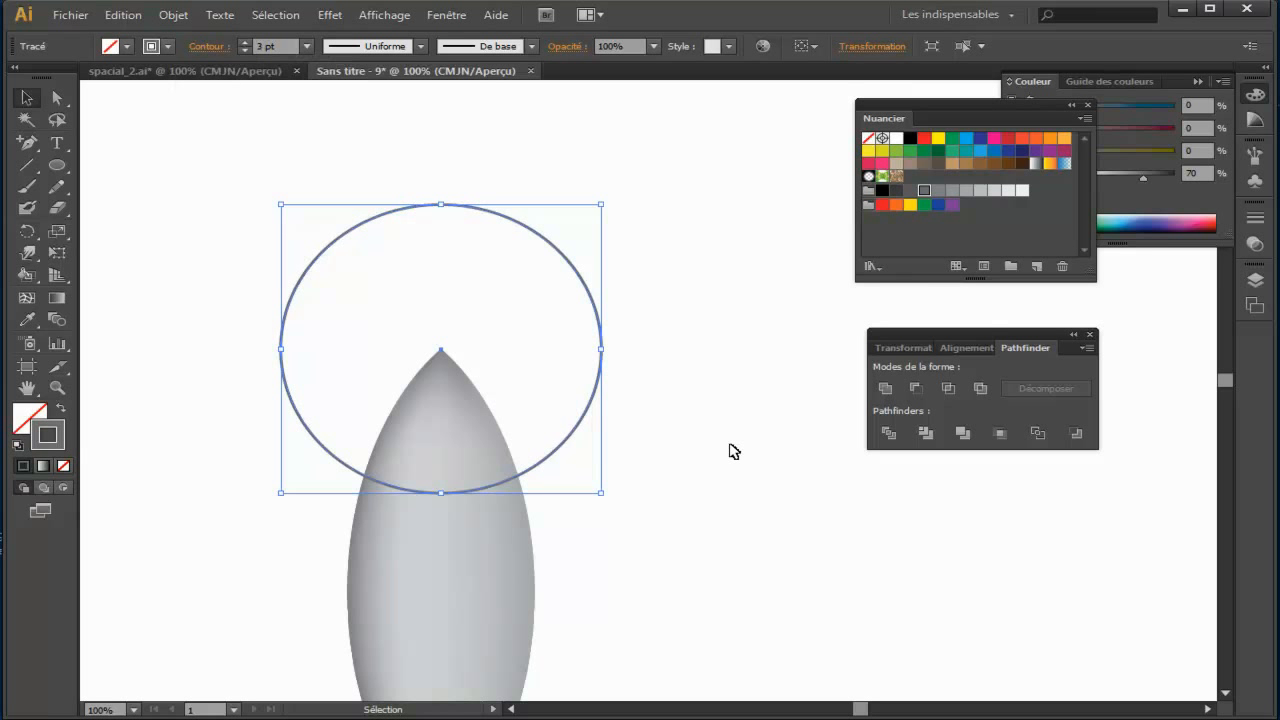
left_click(729, 449)
left_click_drag(669, 394, 556, 318)
left_click(244, 50)
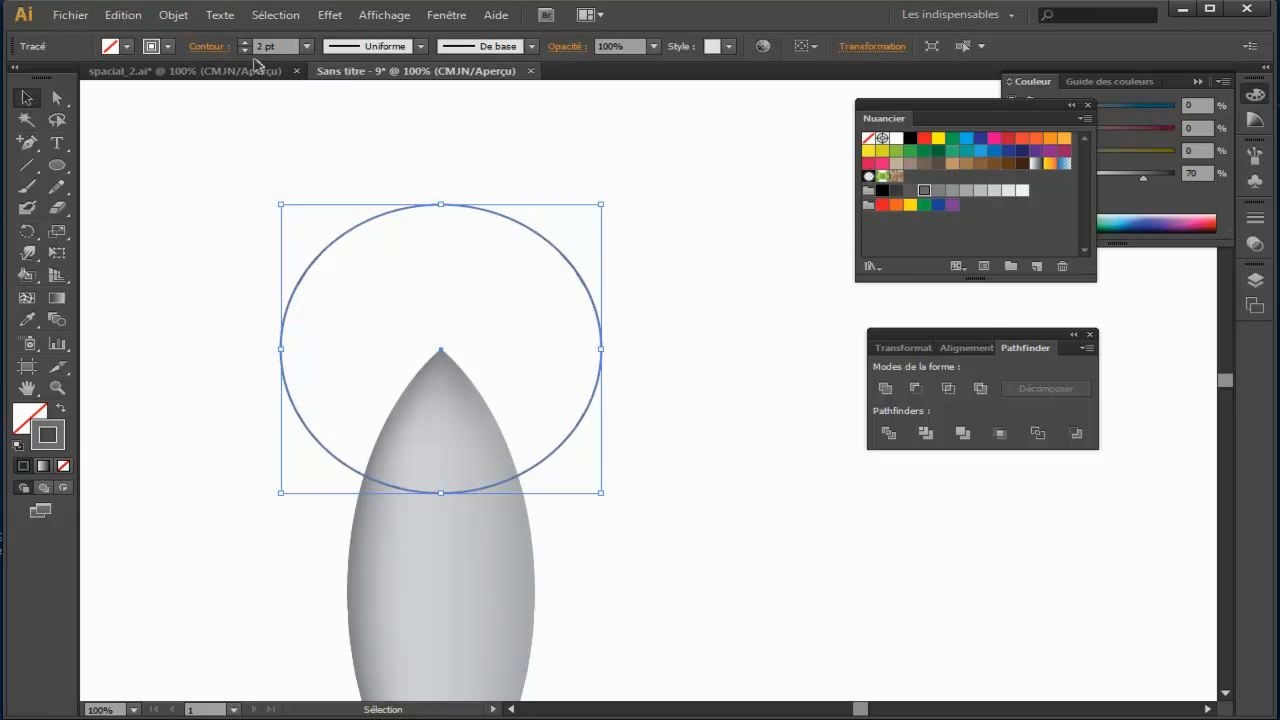
left_click(696, 323)
Step: Cut the ellipse with the Scissors tool at the two points where it crosses the rocket body's edges
key("ctrl+plus")
left_click_drag(340, 349, 673, 263)
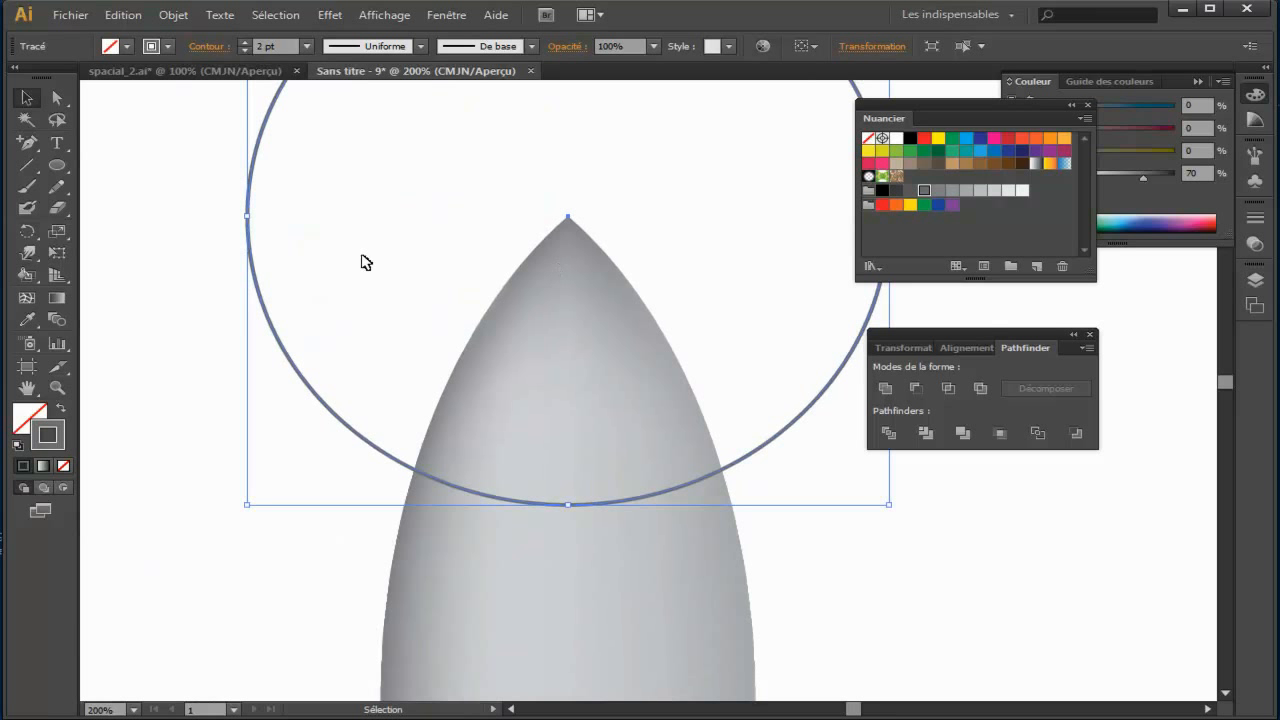
left_click(60, 218)
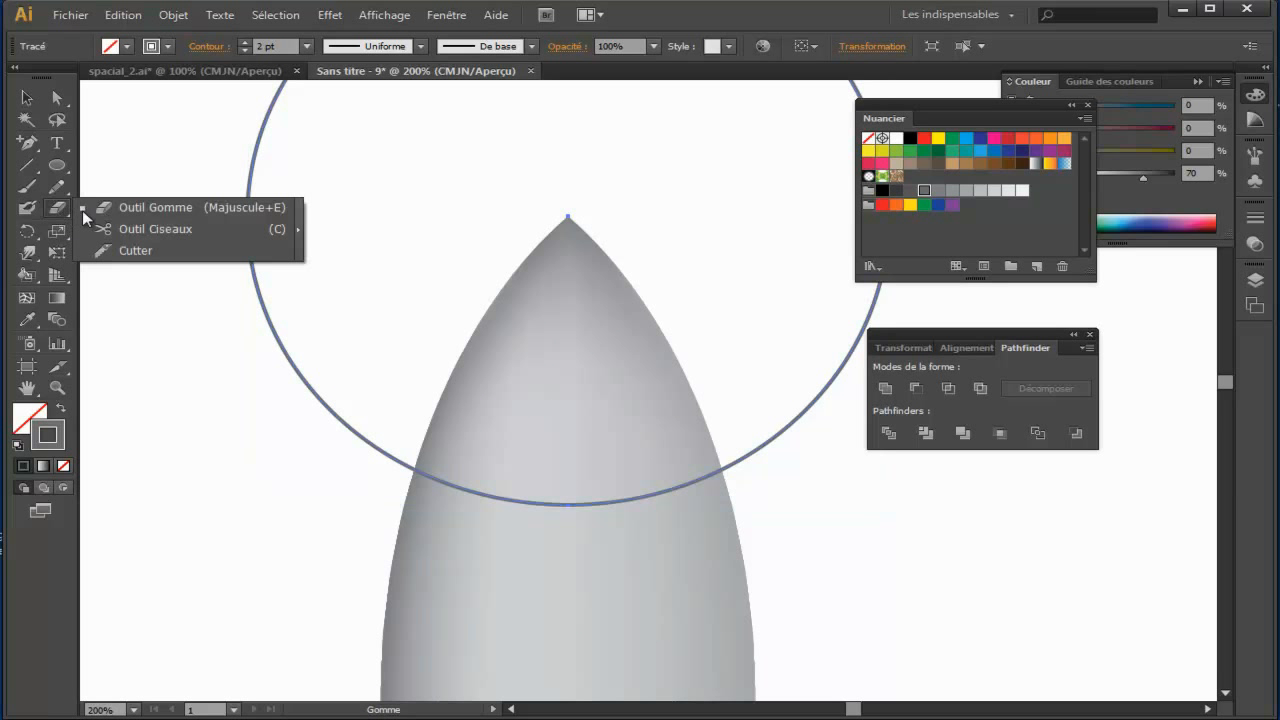
left_click(145, 228)
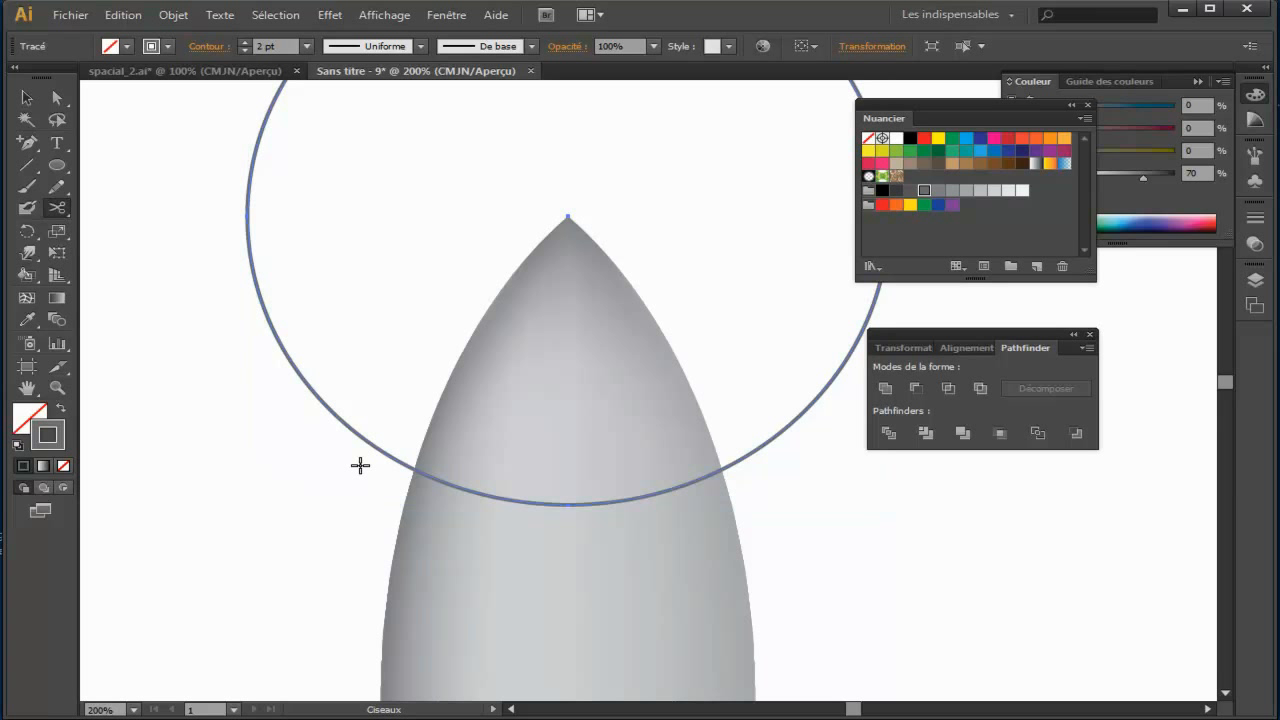
key("ctrl+plus")
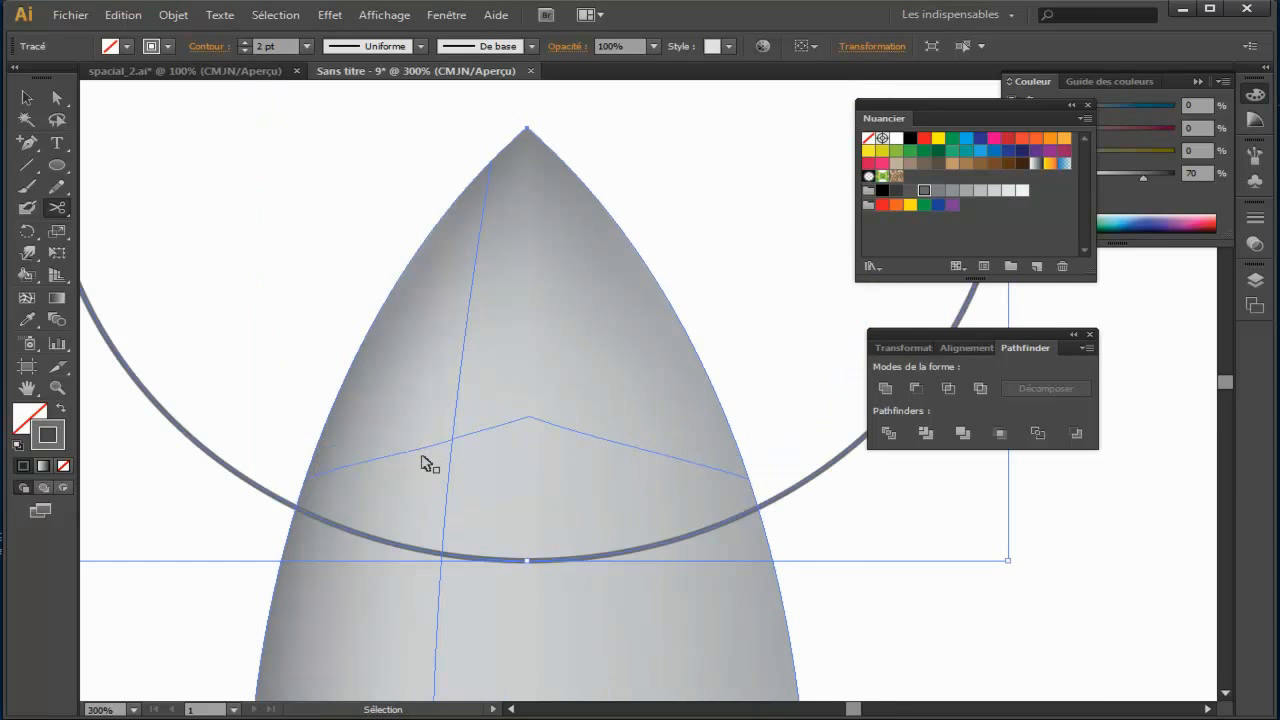
left_click_drag(214, 430, 296, 338)
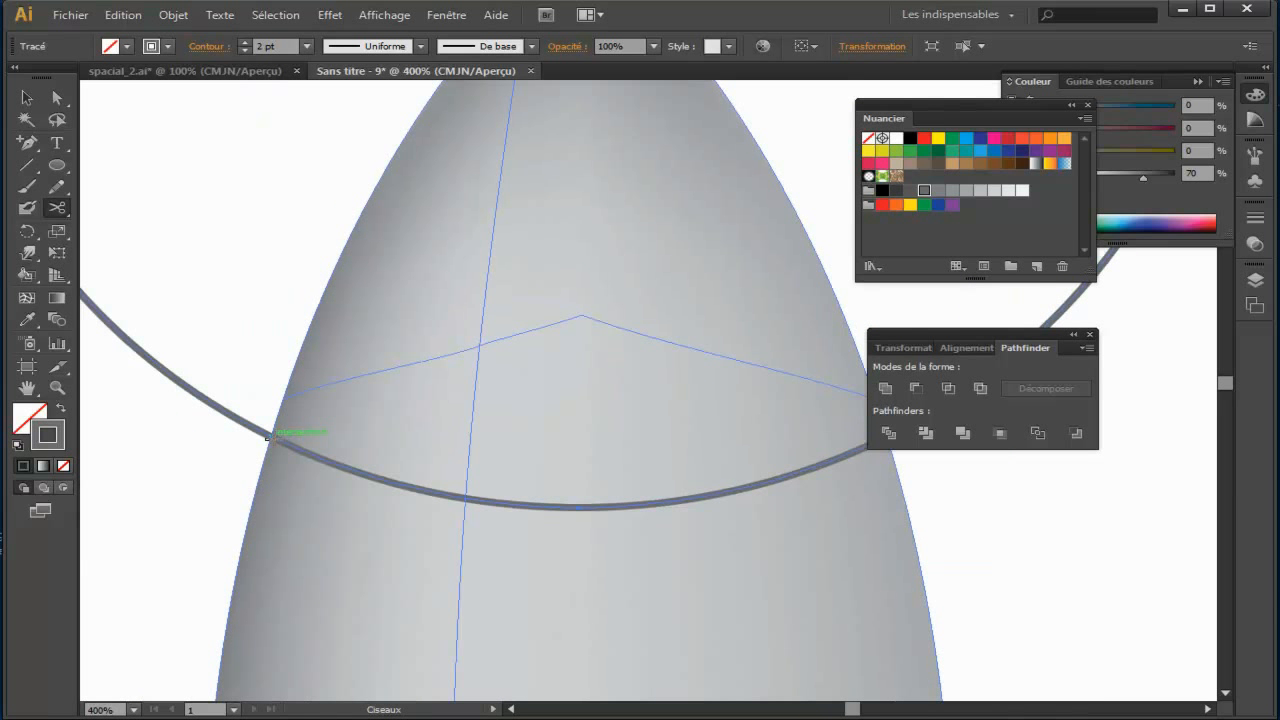
left_click(270, 436)
left_click_drag(603, 449, 289, 449)
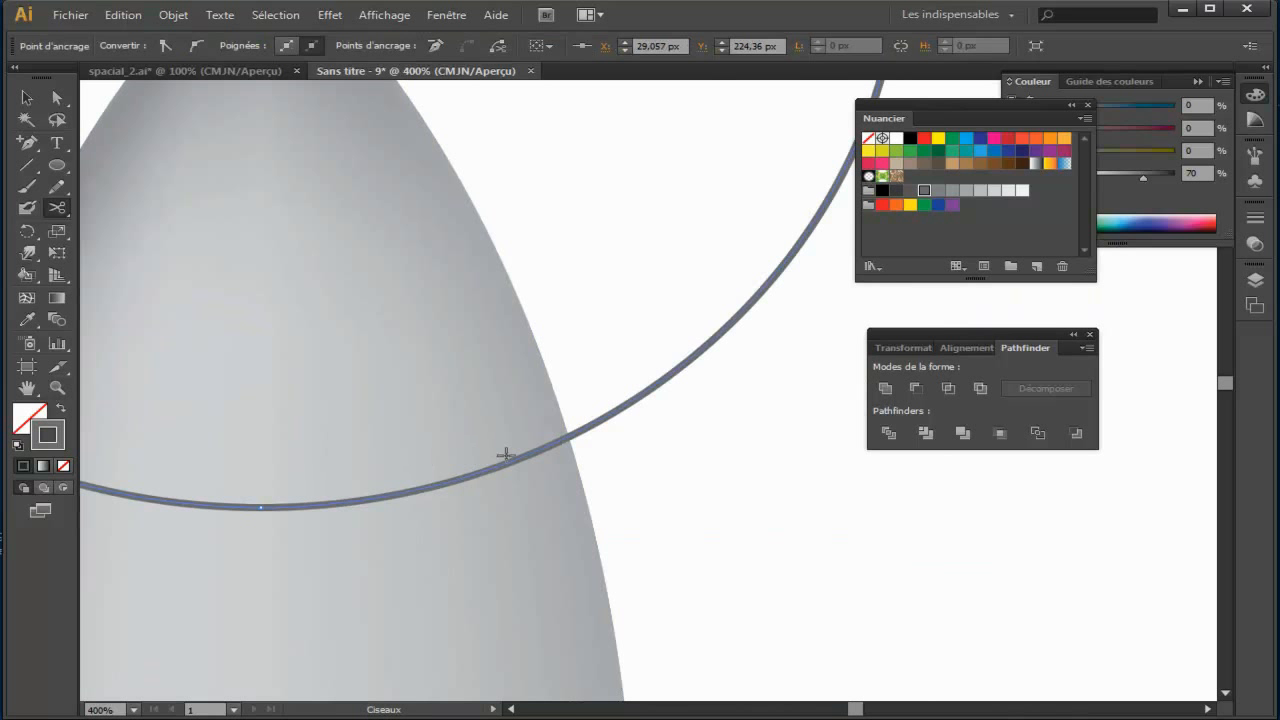
left_click(569, 437)
key("ctrl+minus")
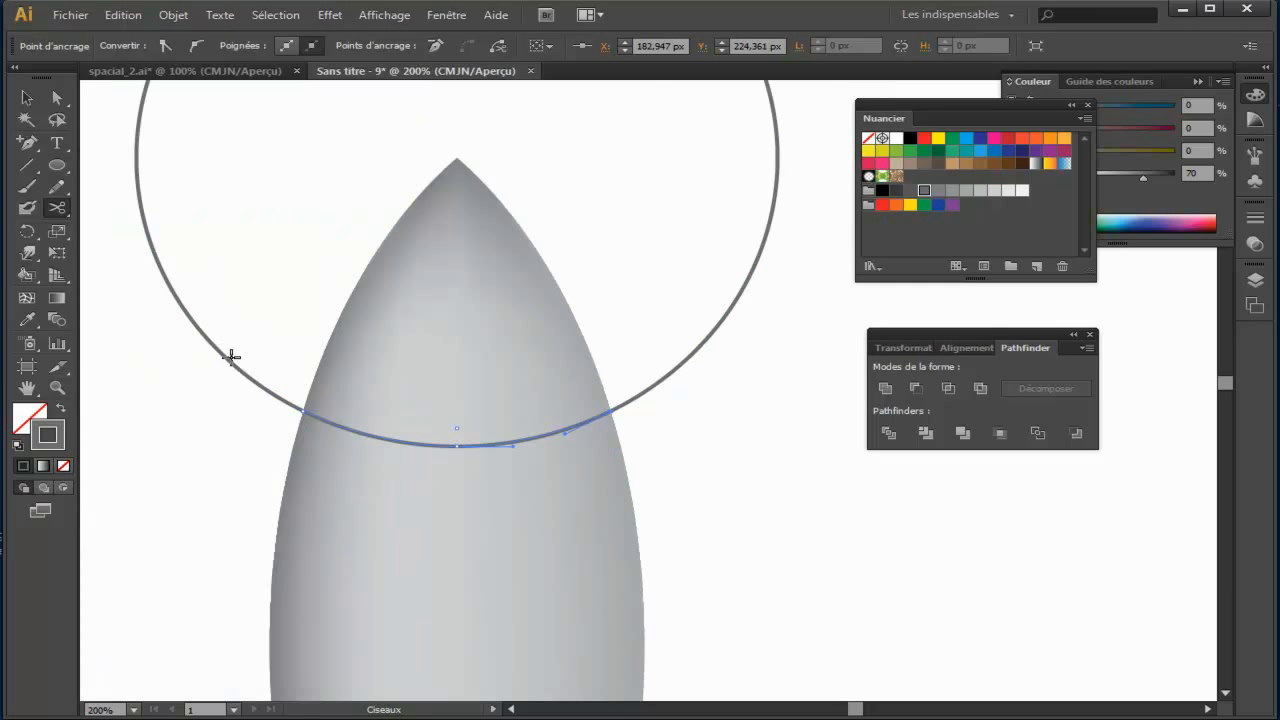
Step: Delete the part of the cut ellipse outside the body, keeping only the curved seam line across the nose
left_click(27, 97)
left_click(251, 337)
left_click_drag(263, 309, 193, 340)
key("Delete")
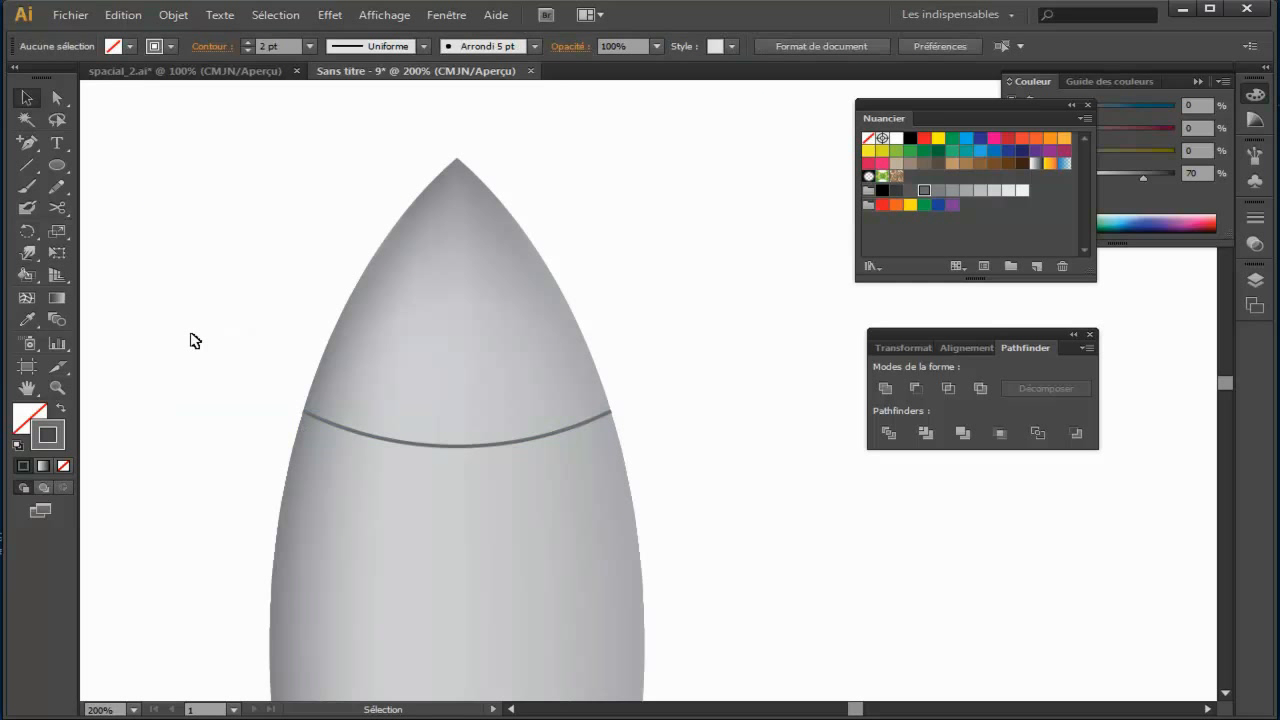
Step: Apply the linear white-to-black gradient to the seam line's stroke
key("space")
left_click_drag(640, 429, 568, 375)
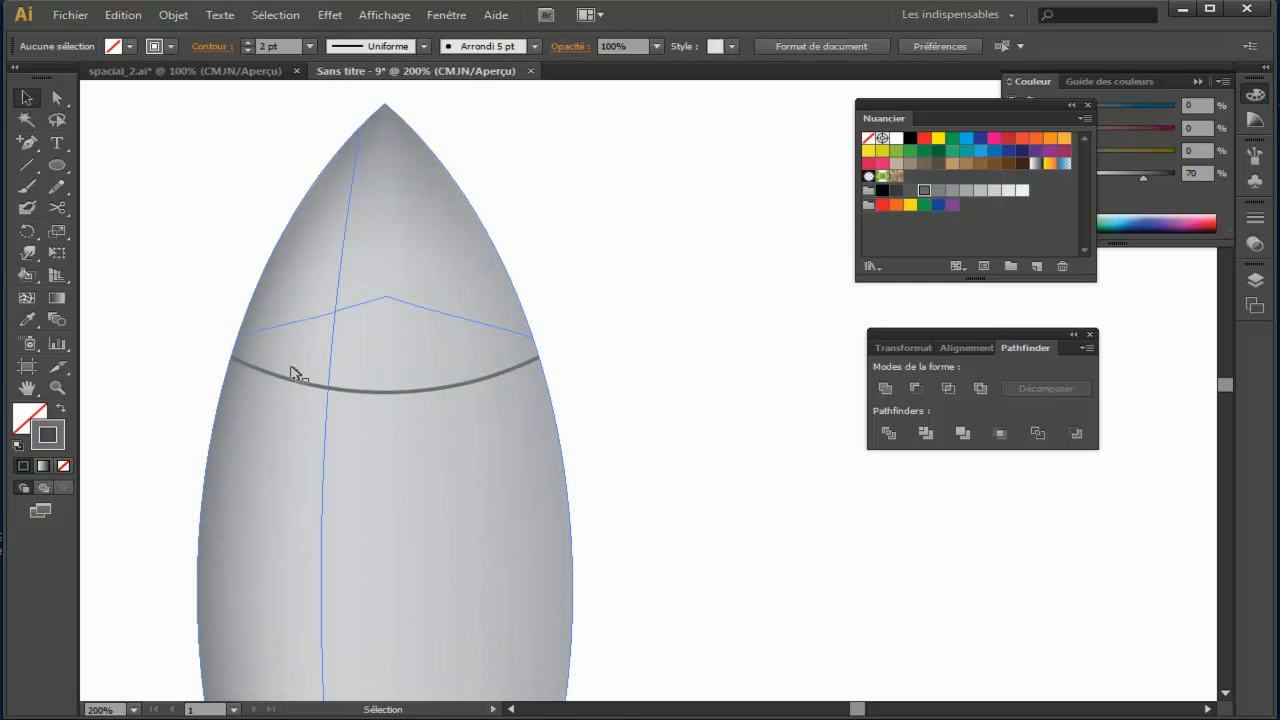
left_click(57, 298)
left_click_drag(414, 383, 580, 390)
left_click(26, 97)
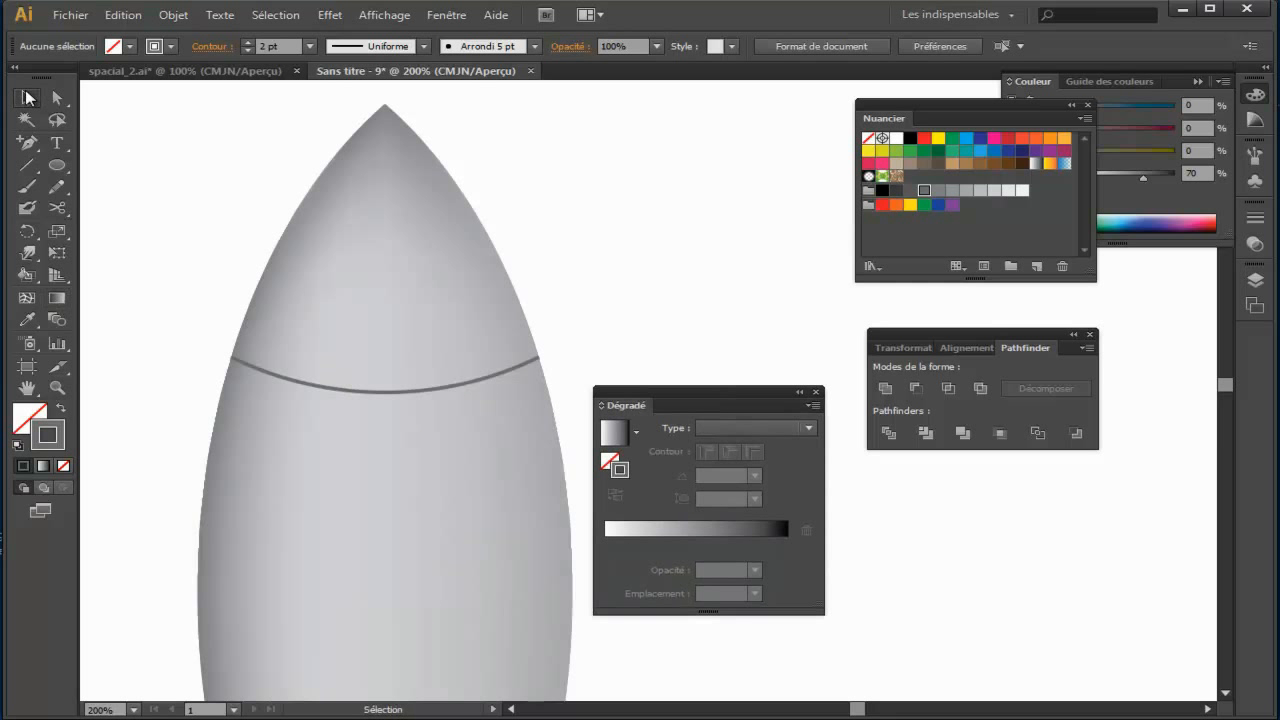
left_click(383, 391)
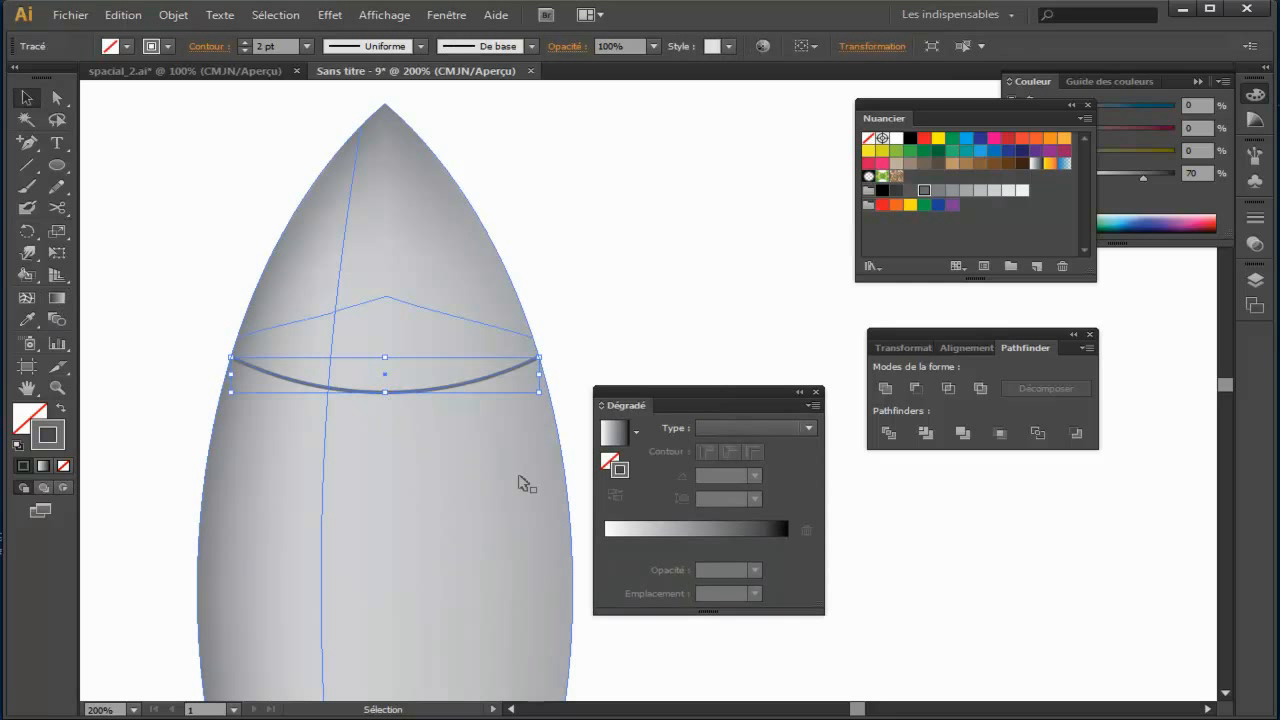
left_click(612, 432)
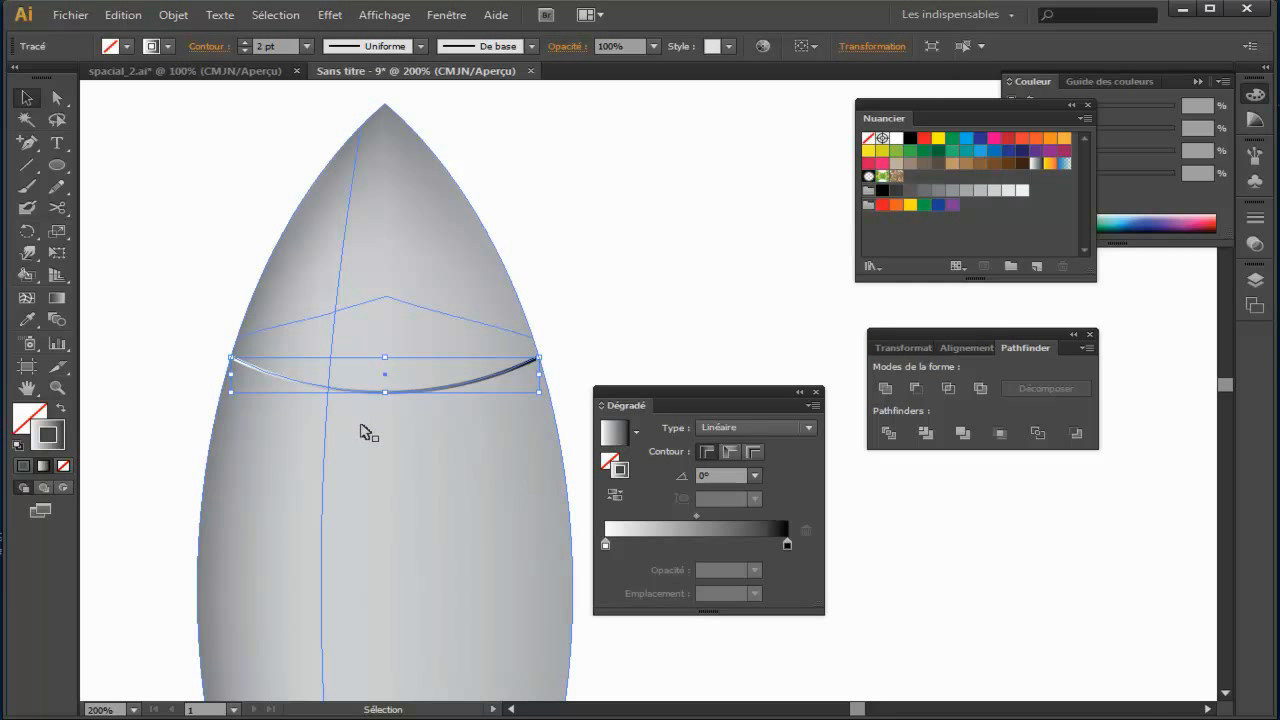
Step: Try the Gradient tool on the seam line, and convert its stroke into a filled shape with Outline Stroke (Vectoriser le contour)
left_click(57, 298)
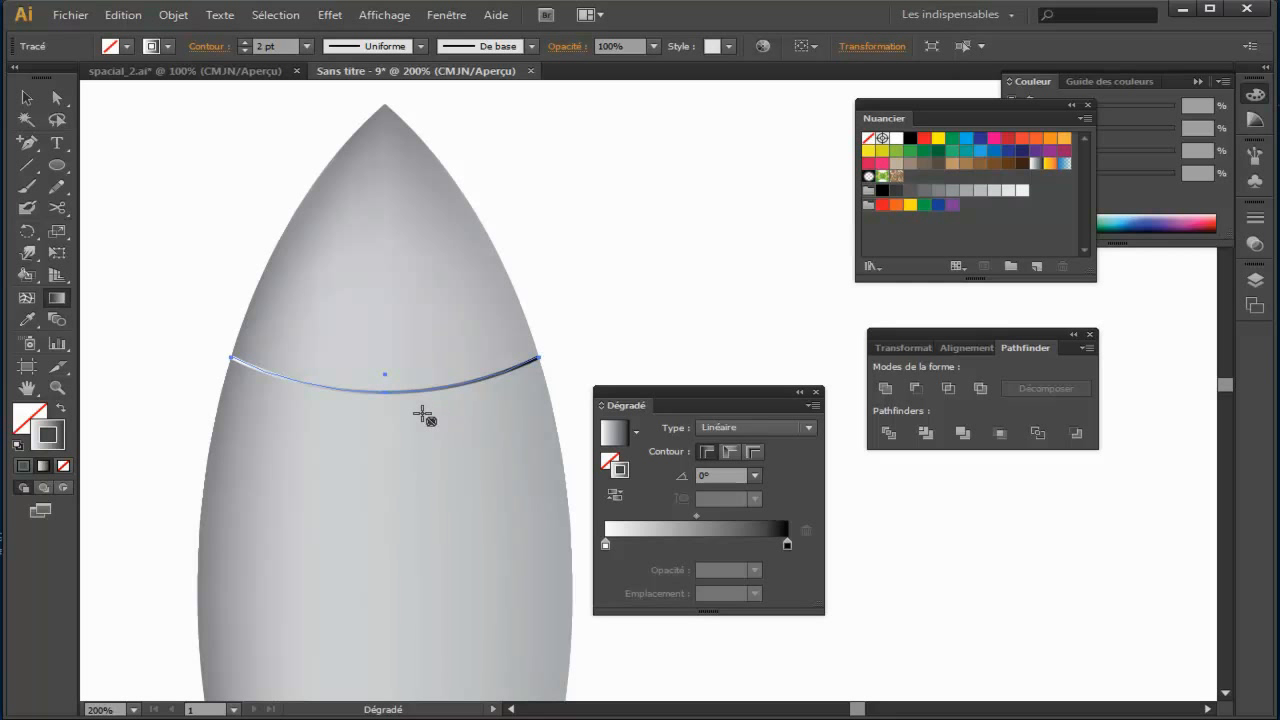
left_click(26, 97)
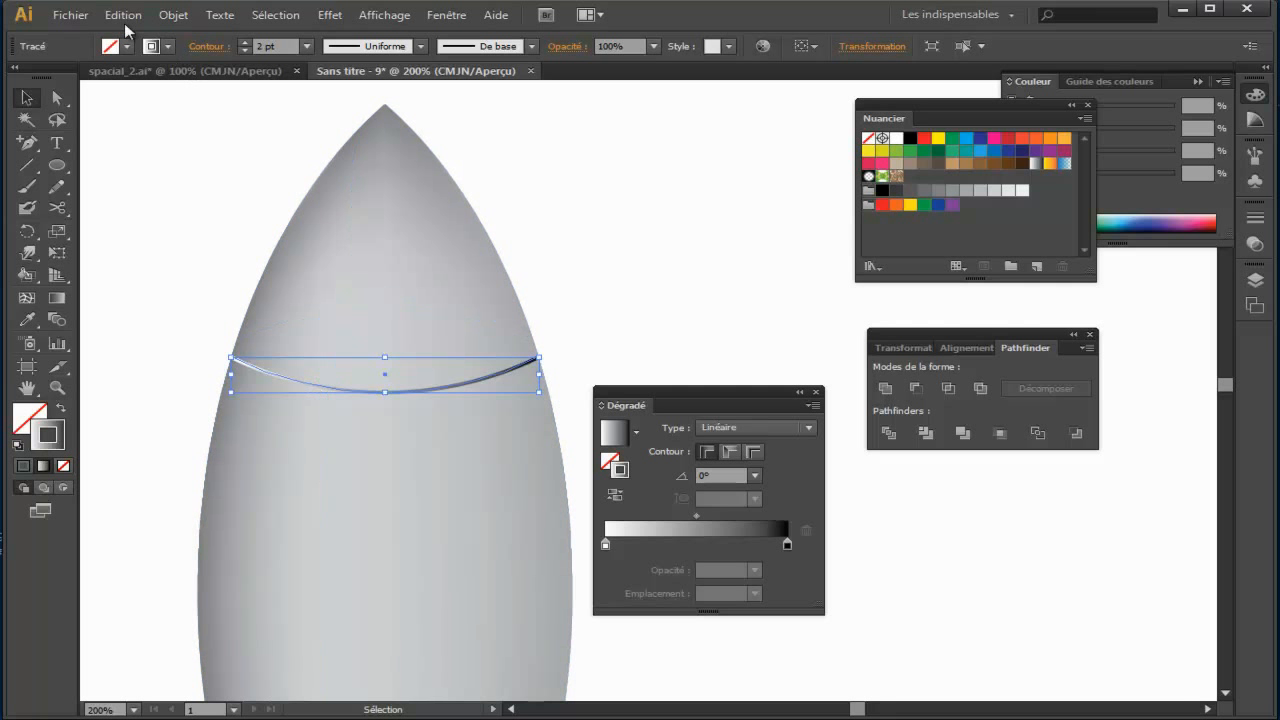
left_click(172, 16)
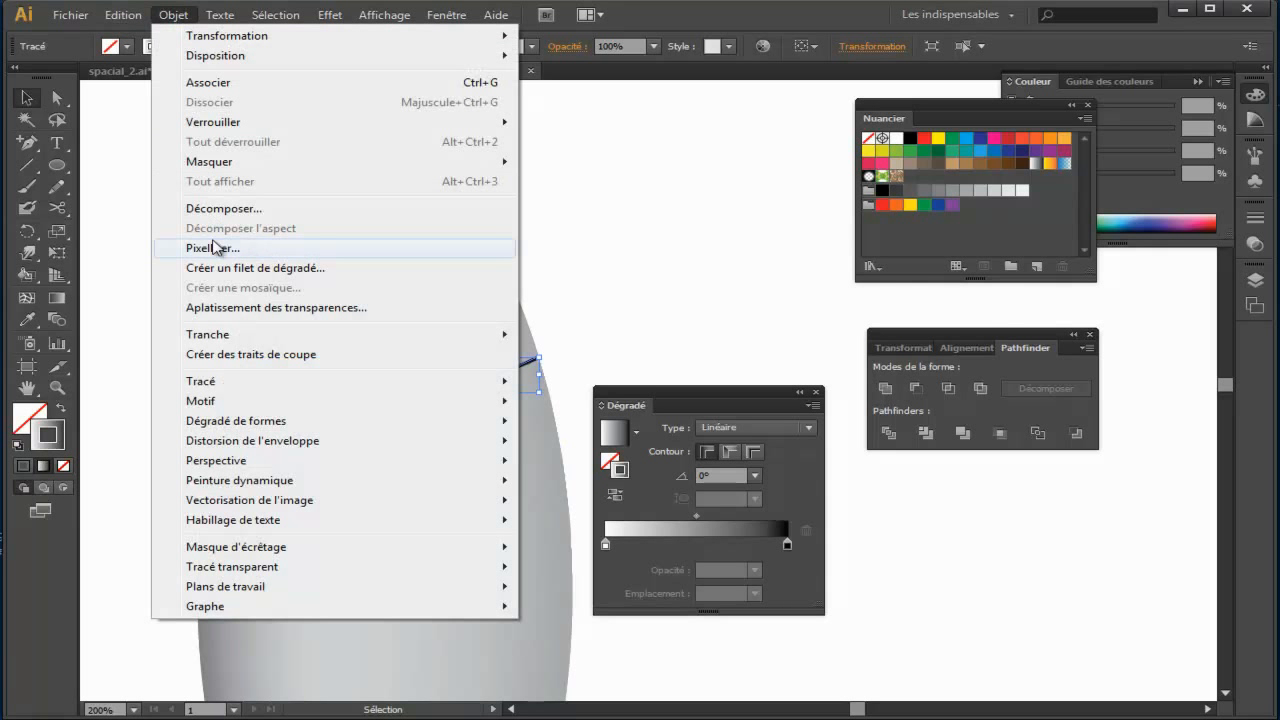
mouse_move(222, 381)
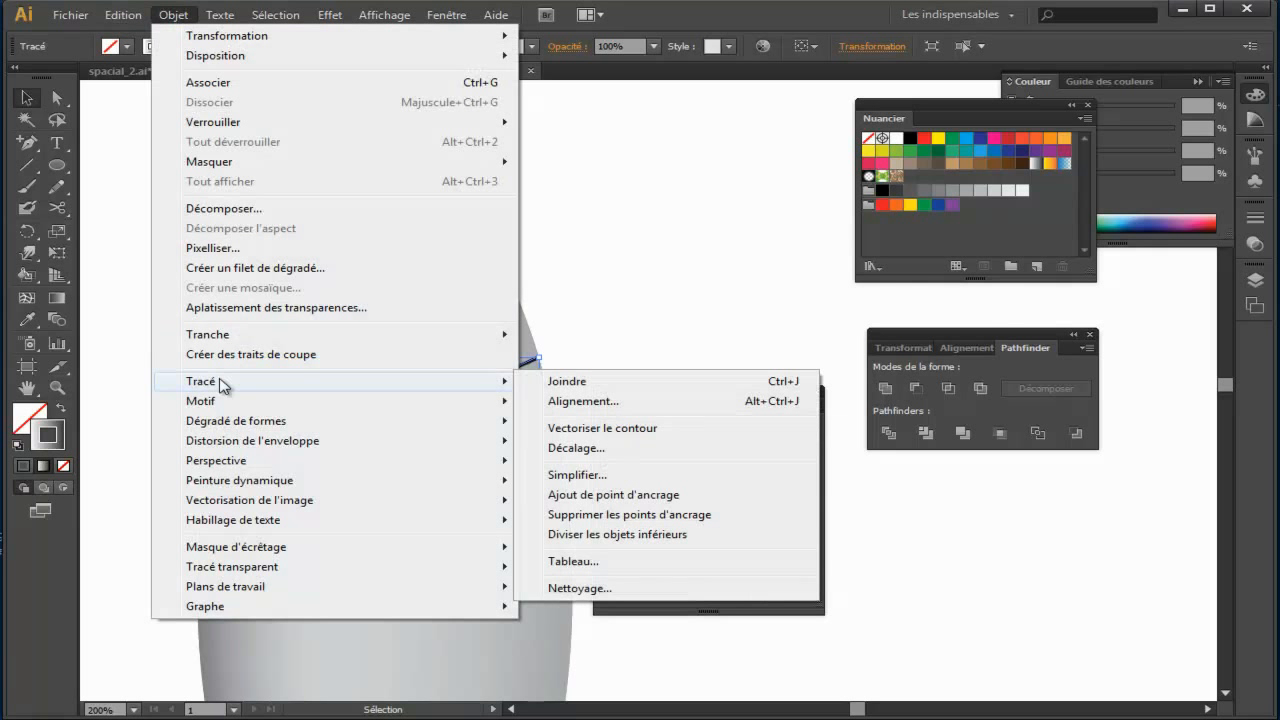
left_click(659, 433)
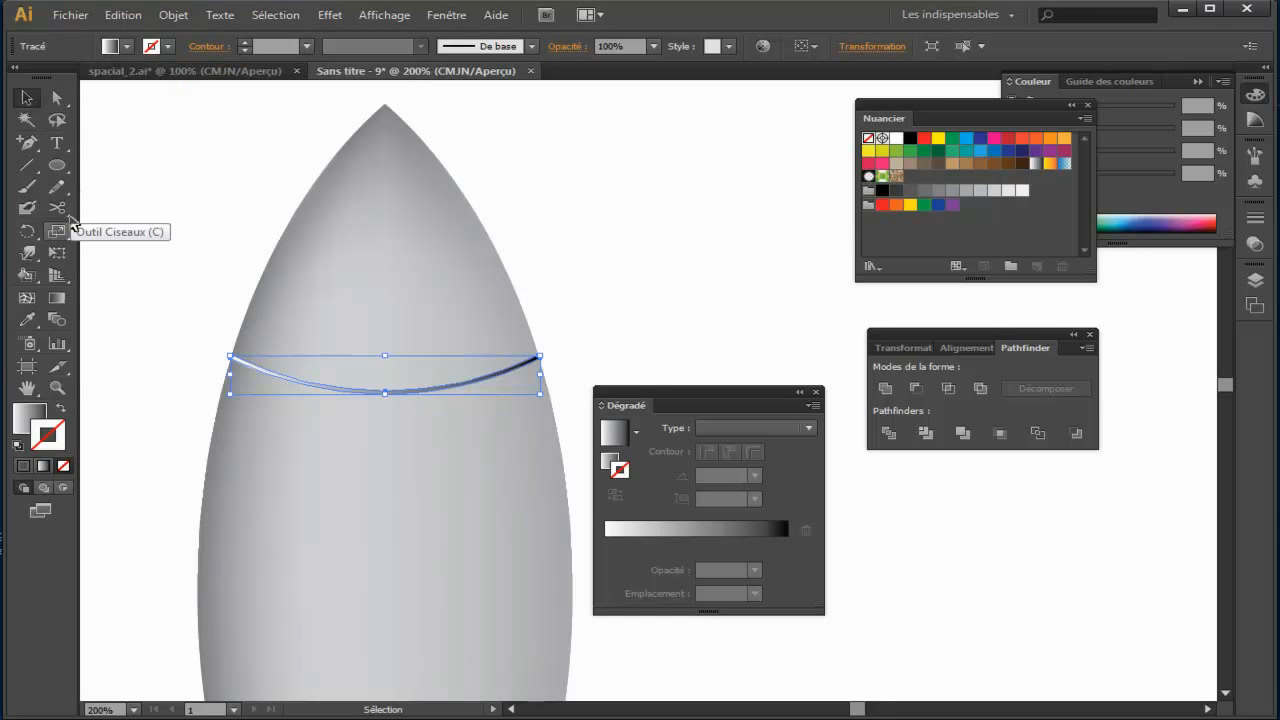
Step: Redirect the seam shape's gradient fill almost vertically at about -89.3°, from above the seam to below it
left_click(29, 420)
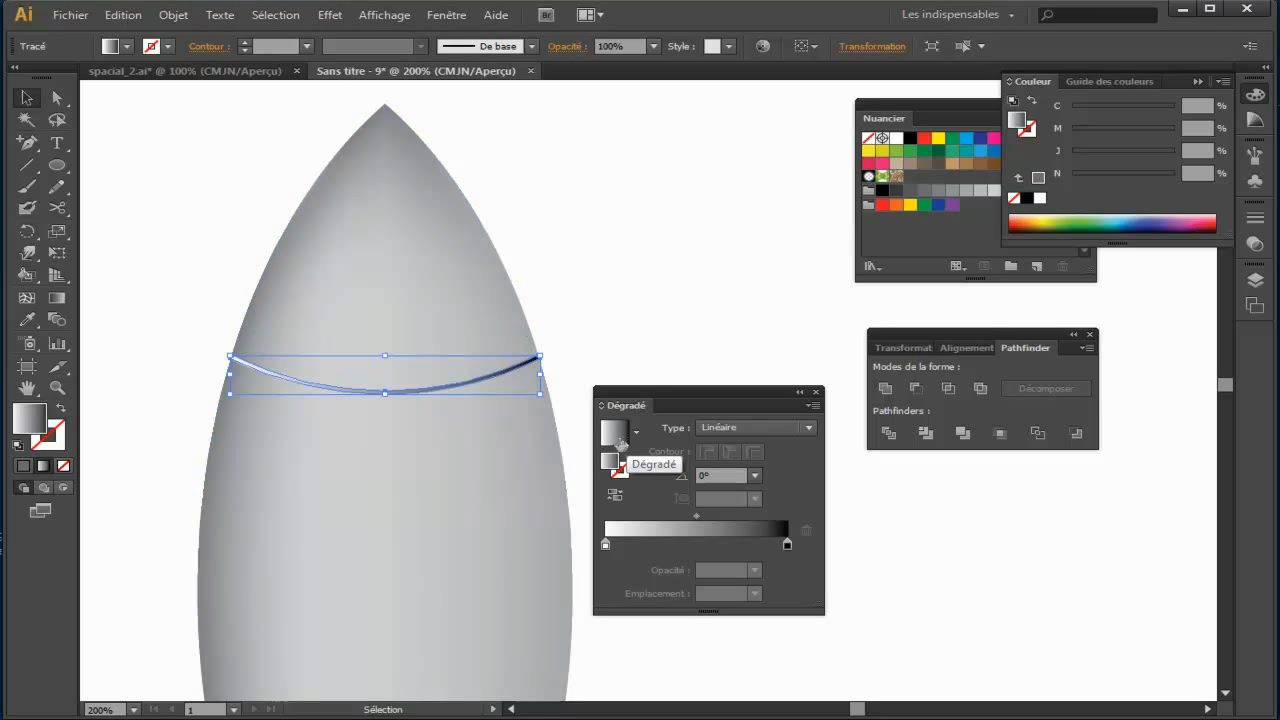
left_click(57, 298)
left_click_drag(384, 318, 384, 491)
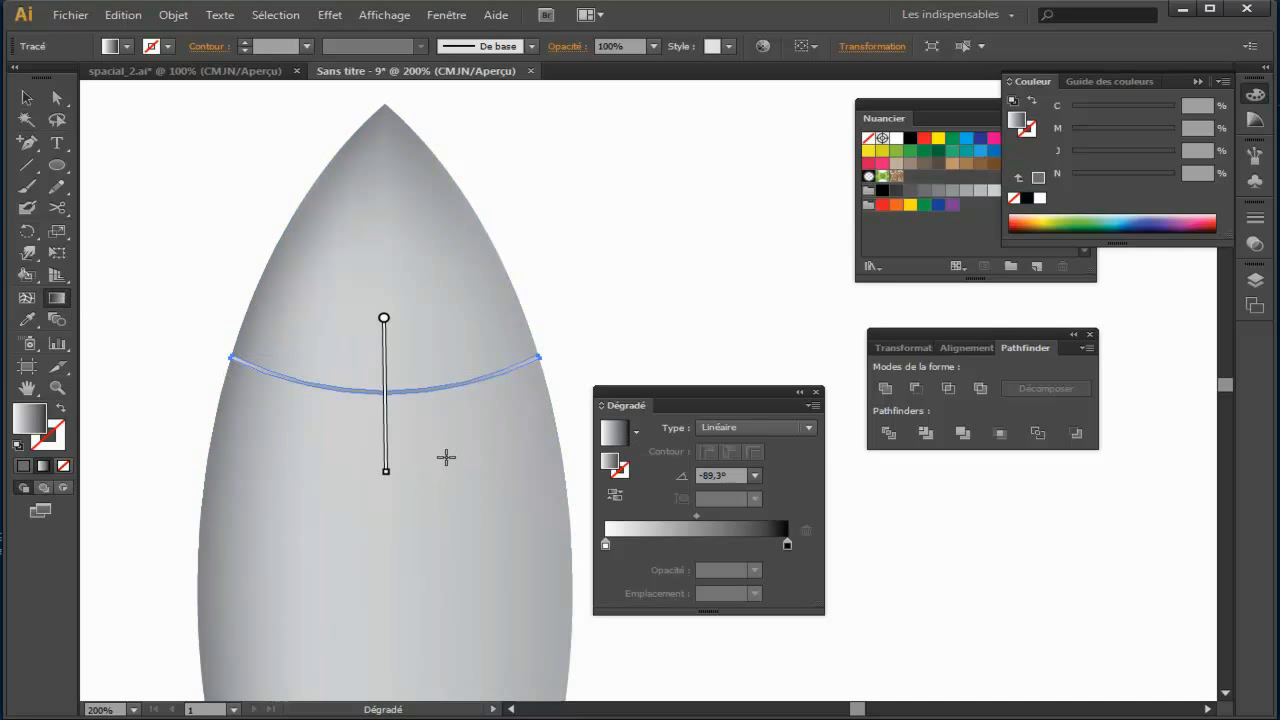
left_click(26, 97)
left_click(252, 200)
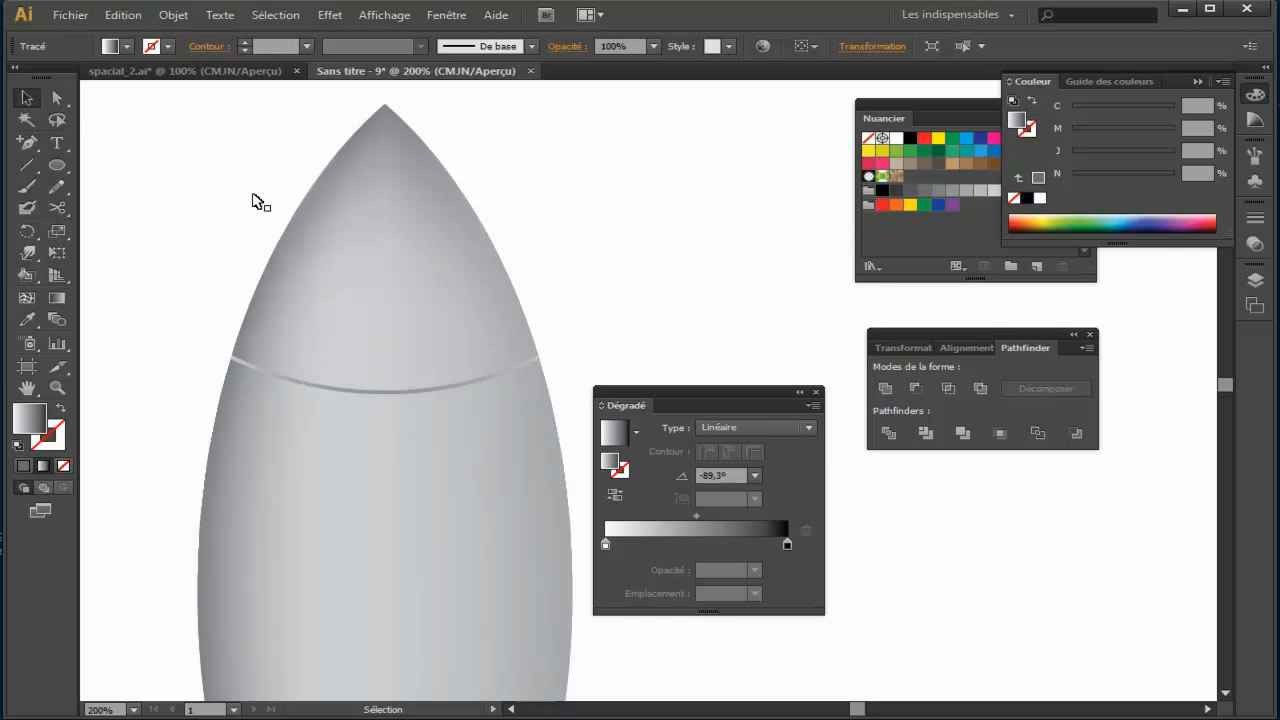
Step: Draw a small round porthole on the rocket body below the nose seam
key("ctrl+minus")
left_click_drag(722, 285, 631, 235)
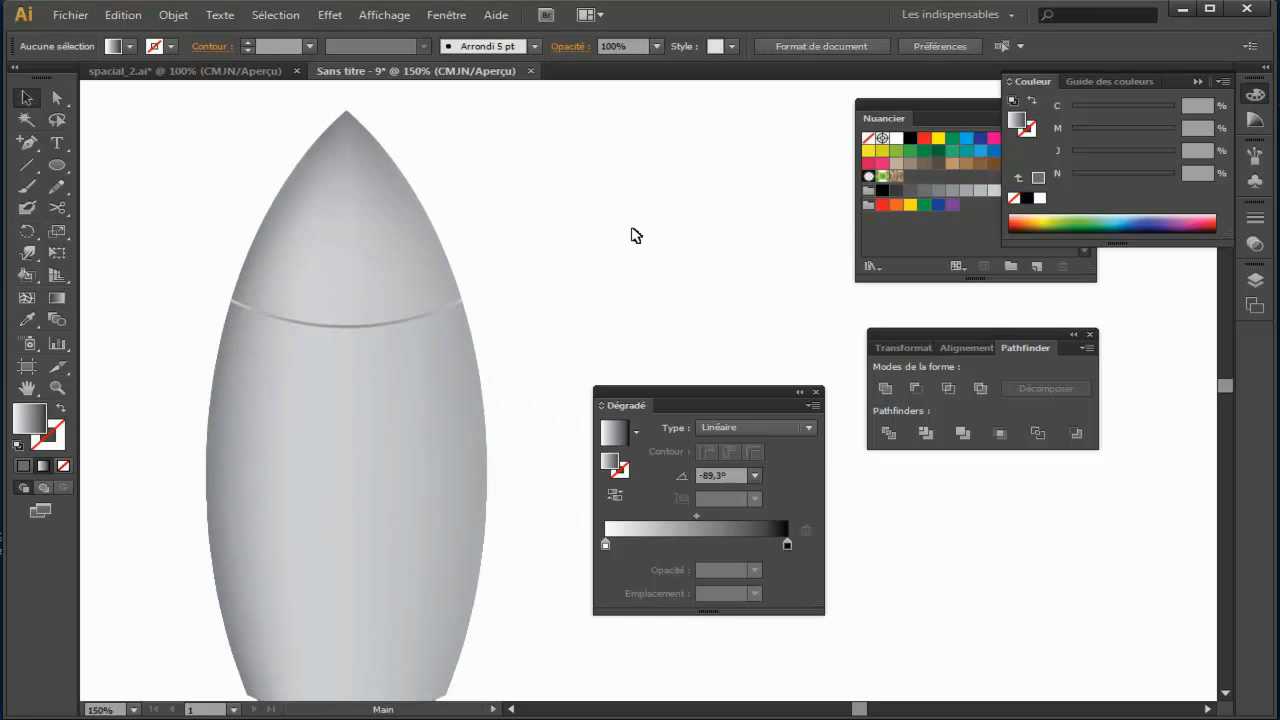
left_click(372, 355)
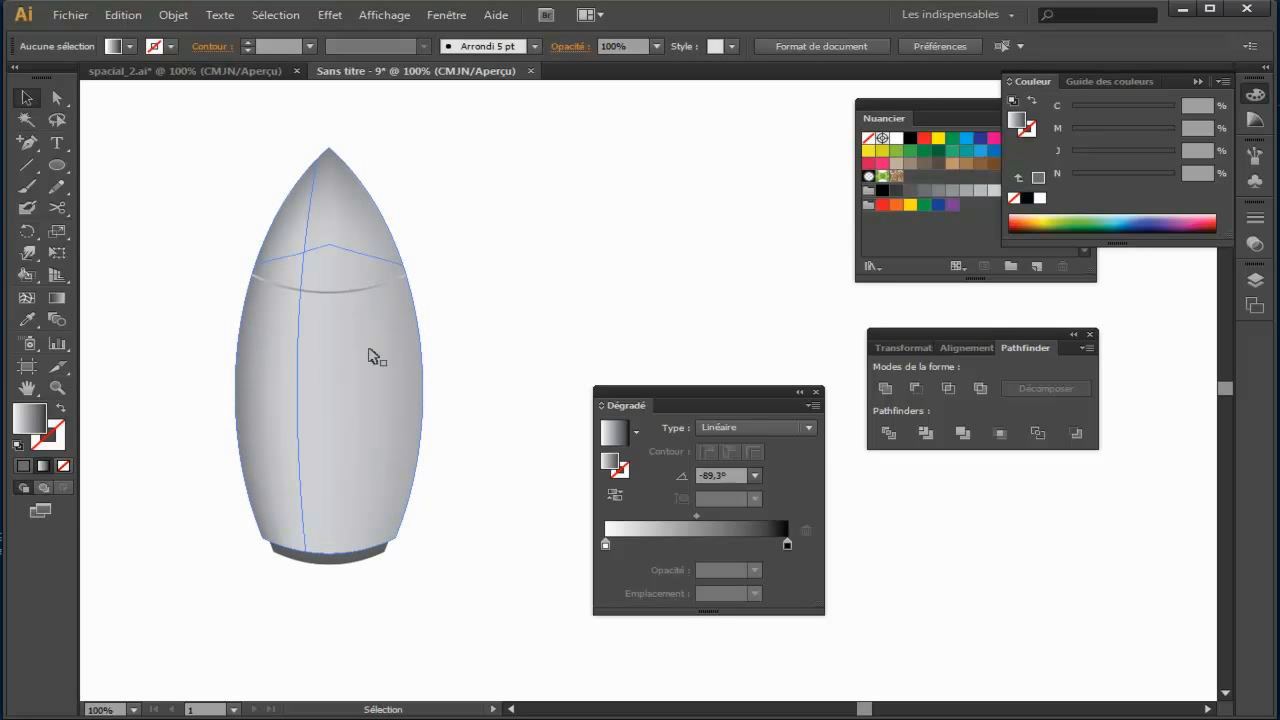
left_click(118, 207)
left_click_drag(57, 165, 167, 207)
left_click_drag(322, 359, 336, 383)
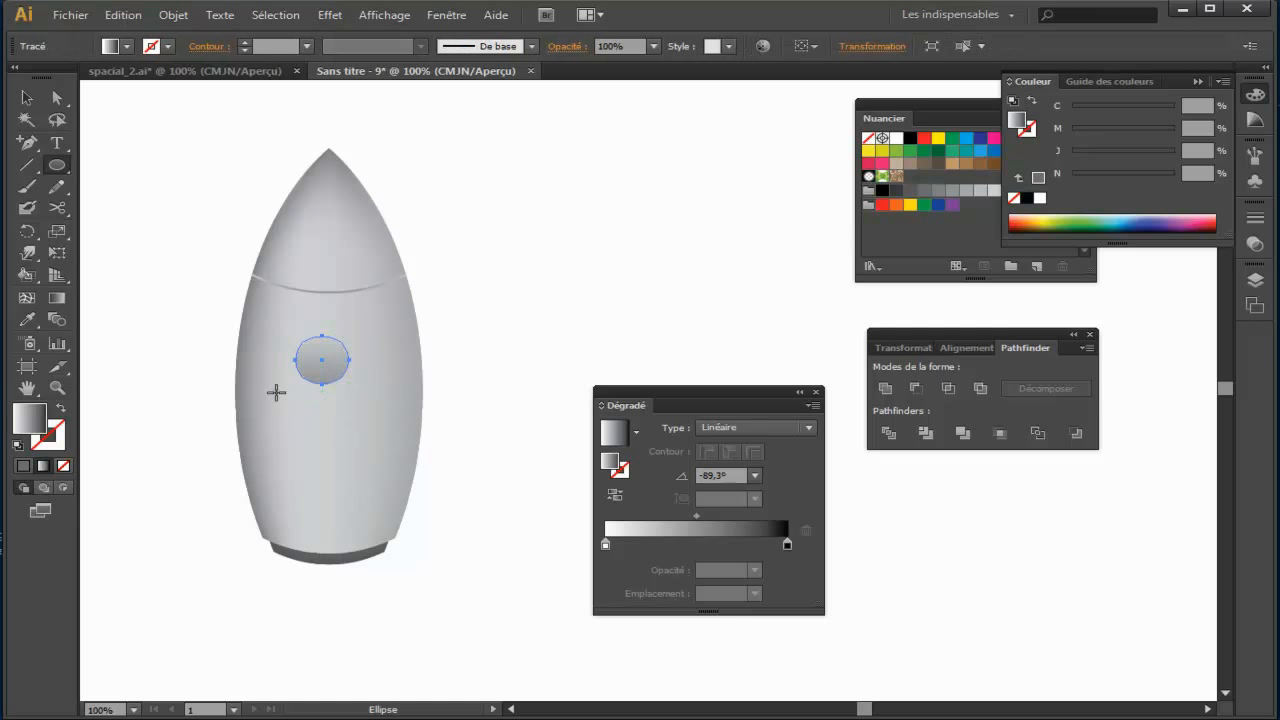
Step: Give the porthole a 2 pt outline in the grey swatch C=0 M=0 J=0 N=80
left_click(26, 97)
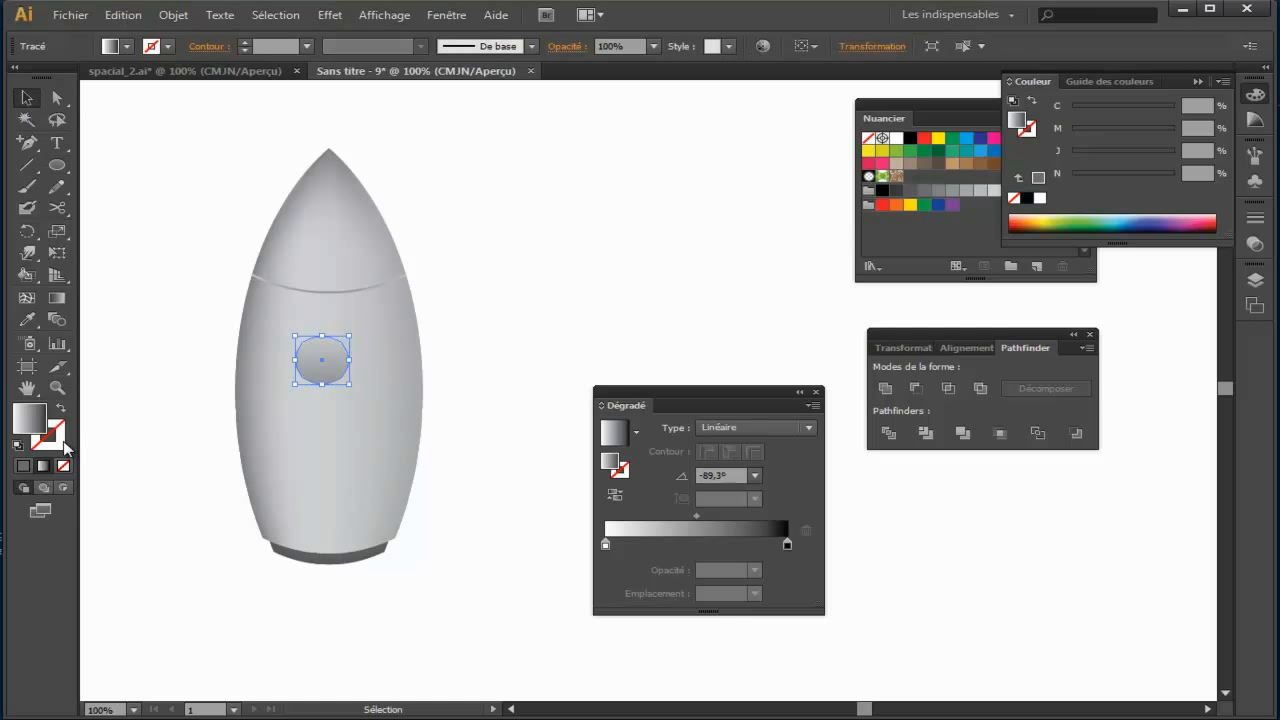
left_click(63, 441)
left_click_drag(966, 100, 783, 97)
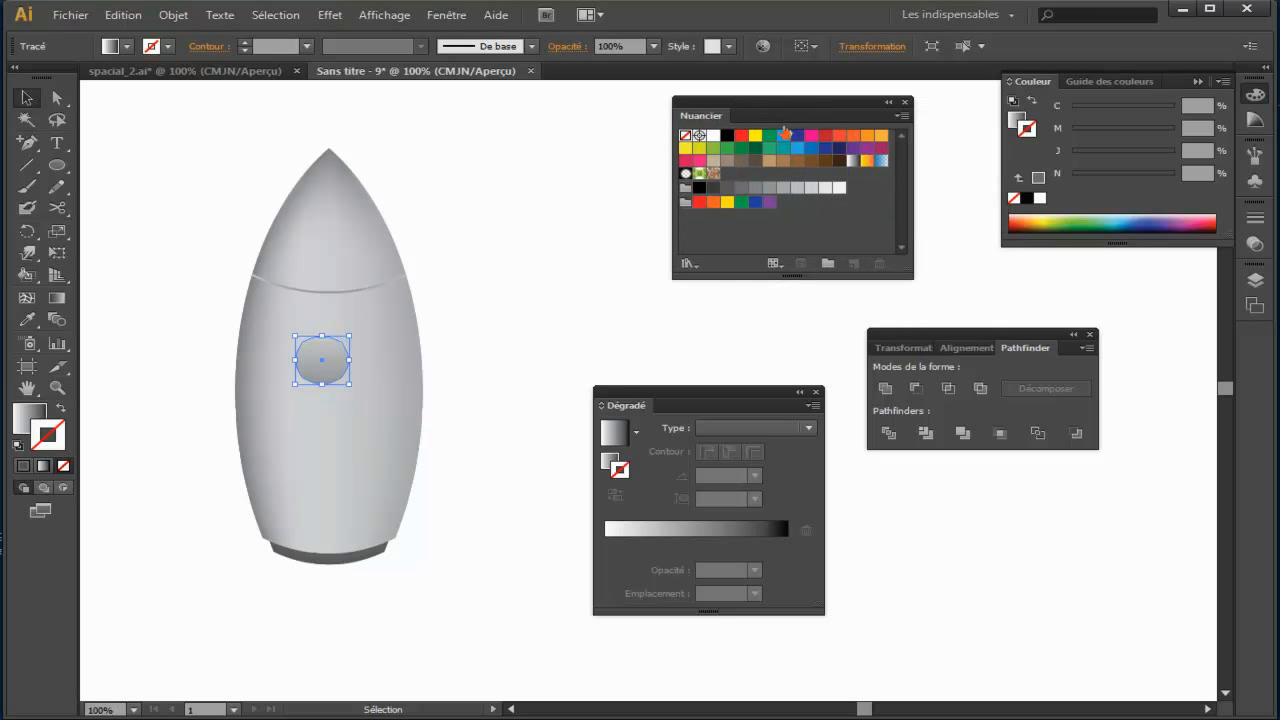
left_click(729, 188)
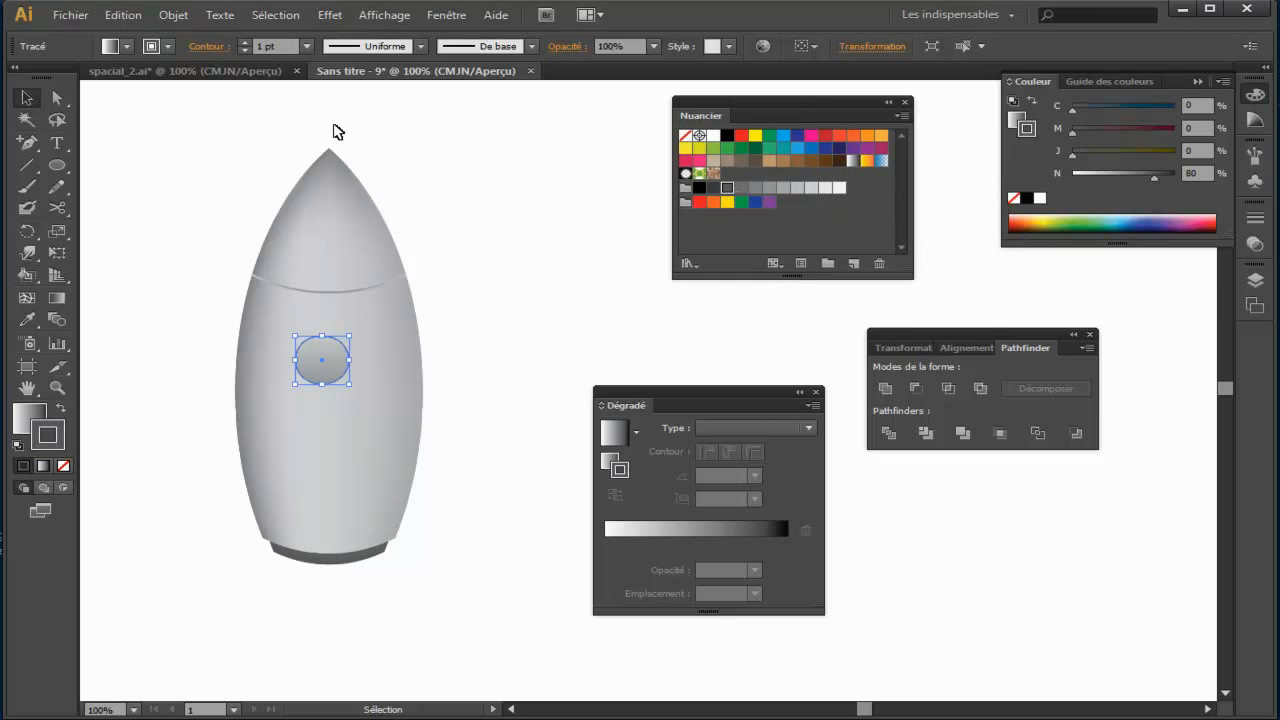
left_click(528, 271)
Step: Duplicate the porthole straight down and repeat the copy to make a vertical row of three evenly spaced portholes
mouse_move(317, 373)
left_mouse_down()
mouse_move(333, 363)
mouse_move(328, 345)
mouse_move(336, 424)
left_mouse_up()
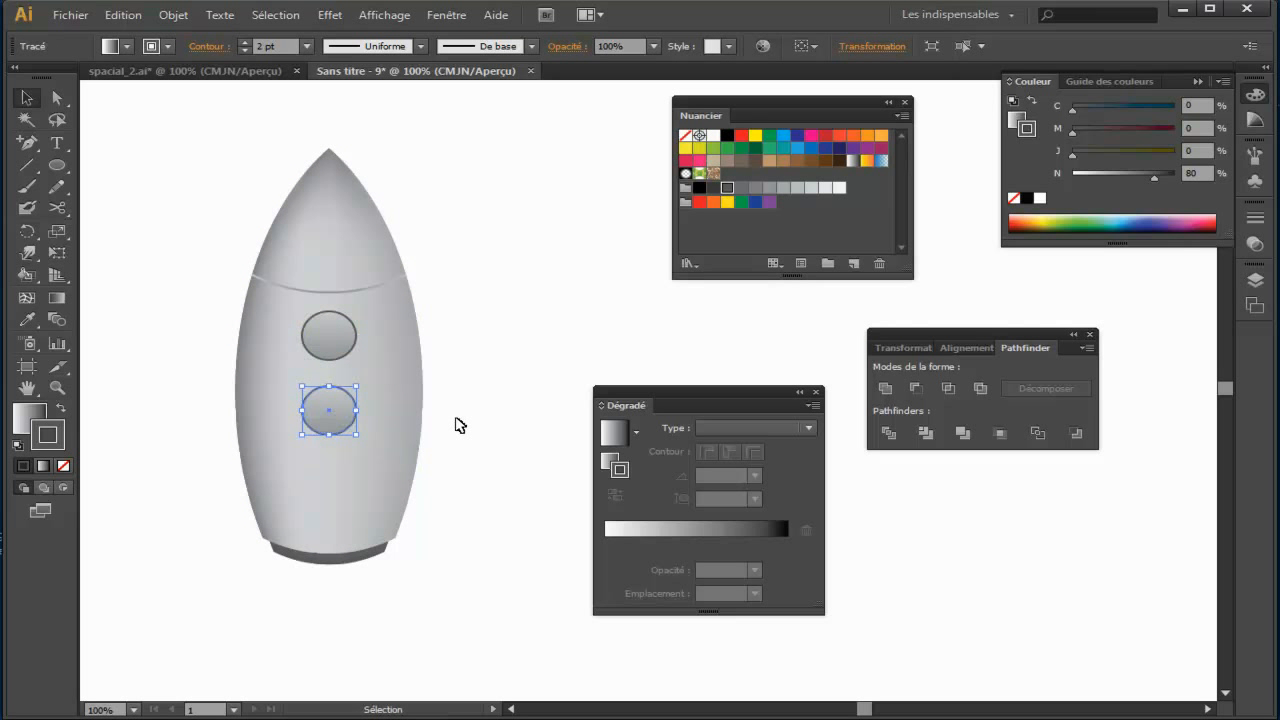
key("ctrl+d")
Step: Run one linear gradient across all three porthole fills at about -112.5°, from light near the nose's right edge to dark at the lower left
left_click(343, 347)
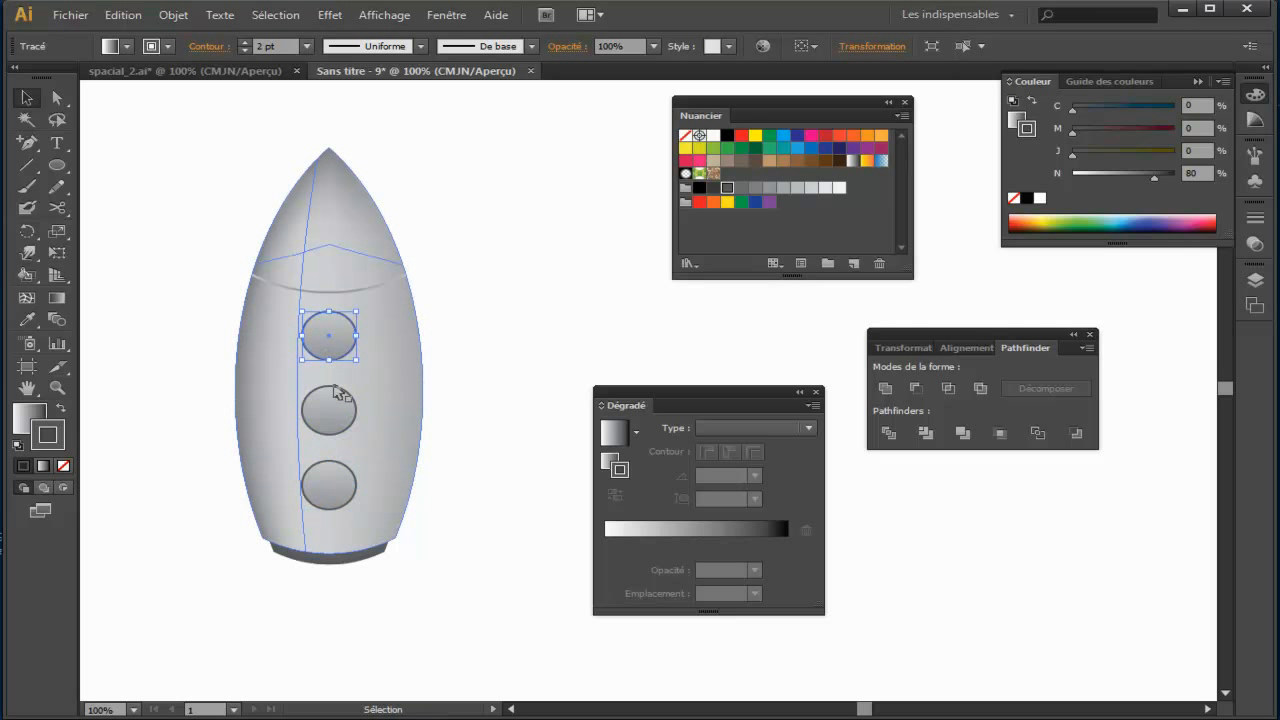
left_click(341, 428, "shift")
left_click(335, 485, "shift")
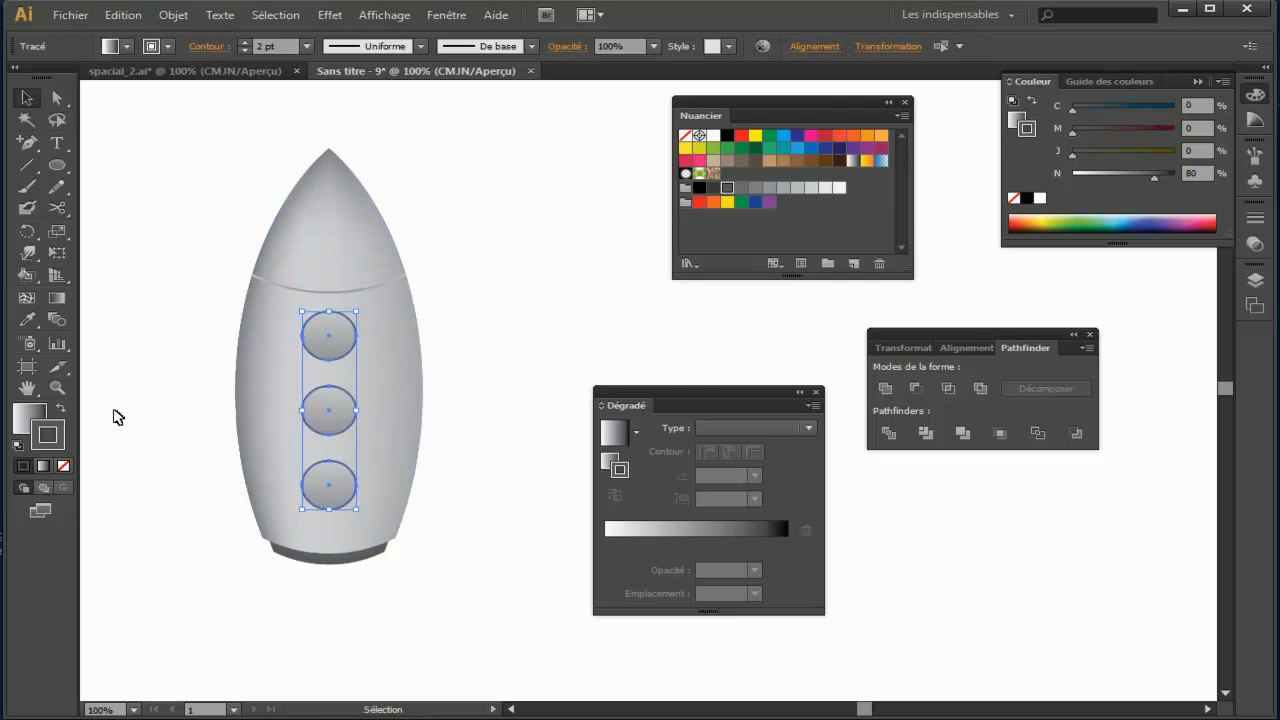
key("period")
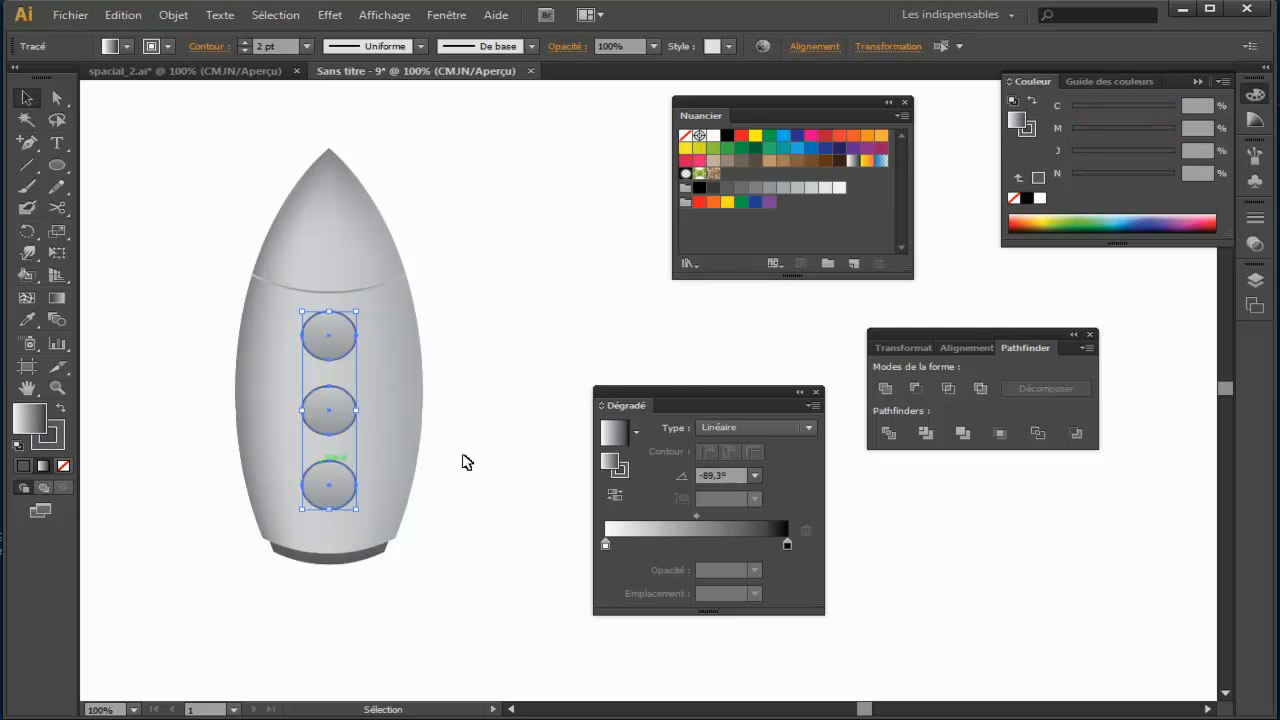
left_click(57, 297)
left_click_drag(401, 249, 259, 562)
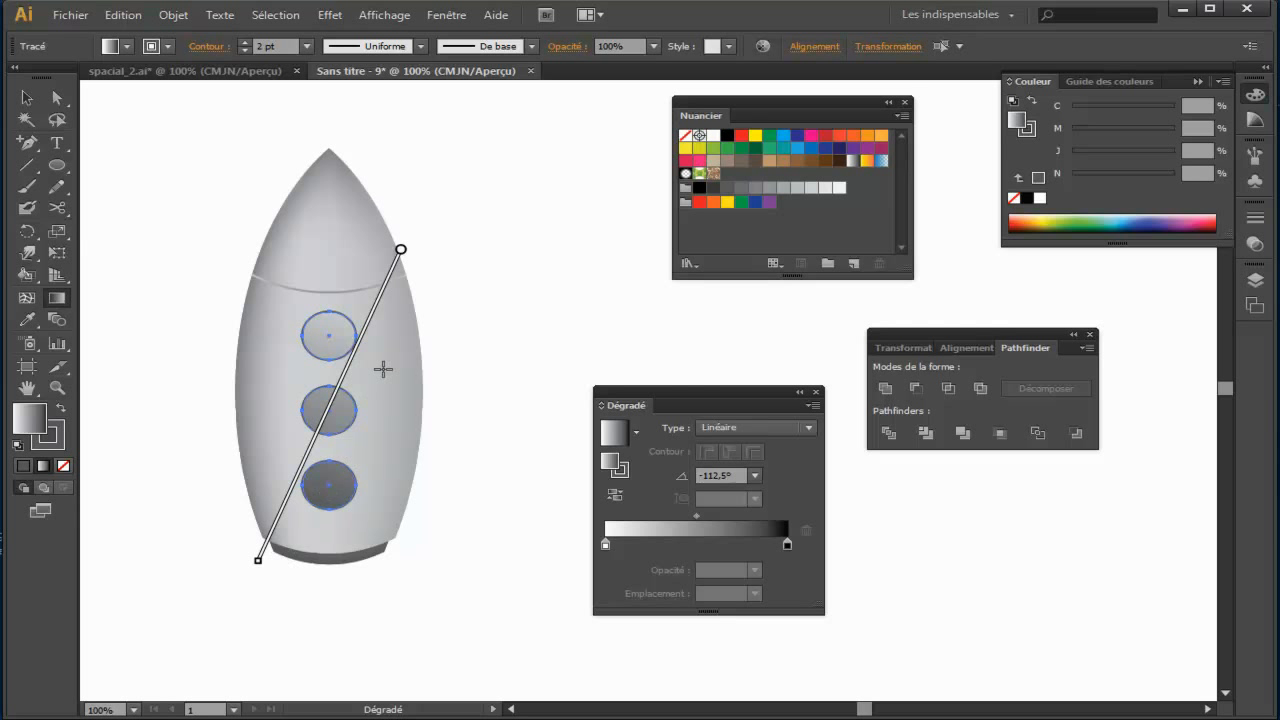
key("v")
left_click(505, 347)
left_click_drag(517, 357, 508, 350)
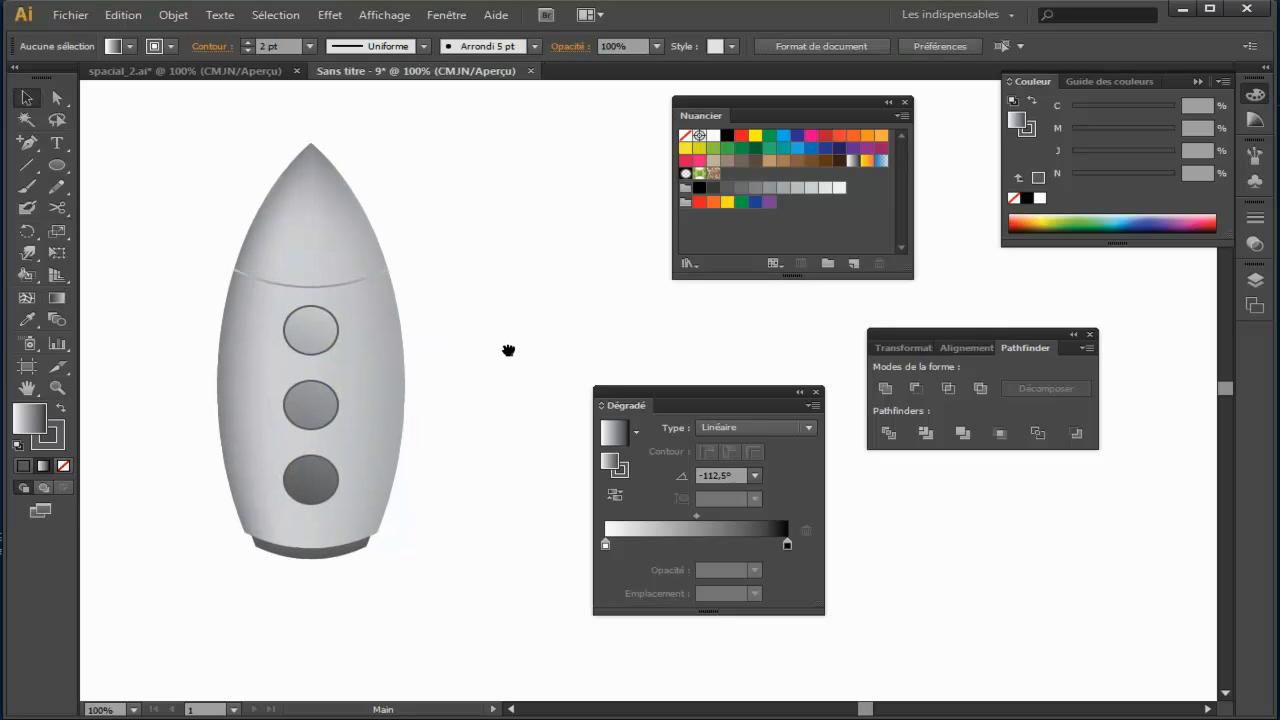
Step: Look over the complete spaceship example and its separate parts in spacial_2.ai, and return to the new rocket document
left_click(252, 74)
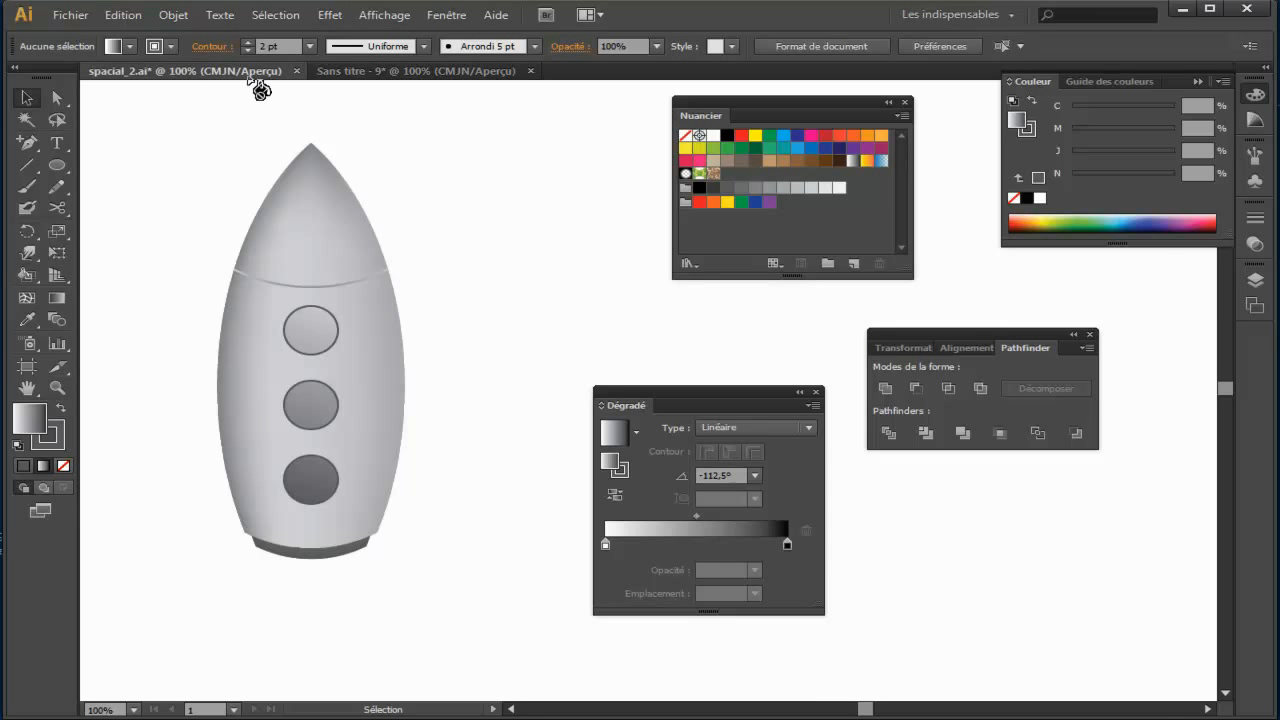
left_click_drag(509, 357, 409, 298)
key("ctrl+minus")
key("ctrl+minus")
key("ctrl+minus")
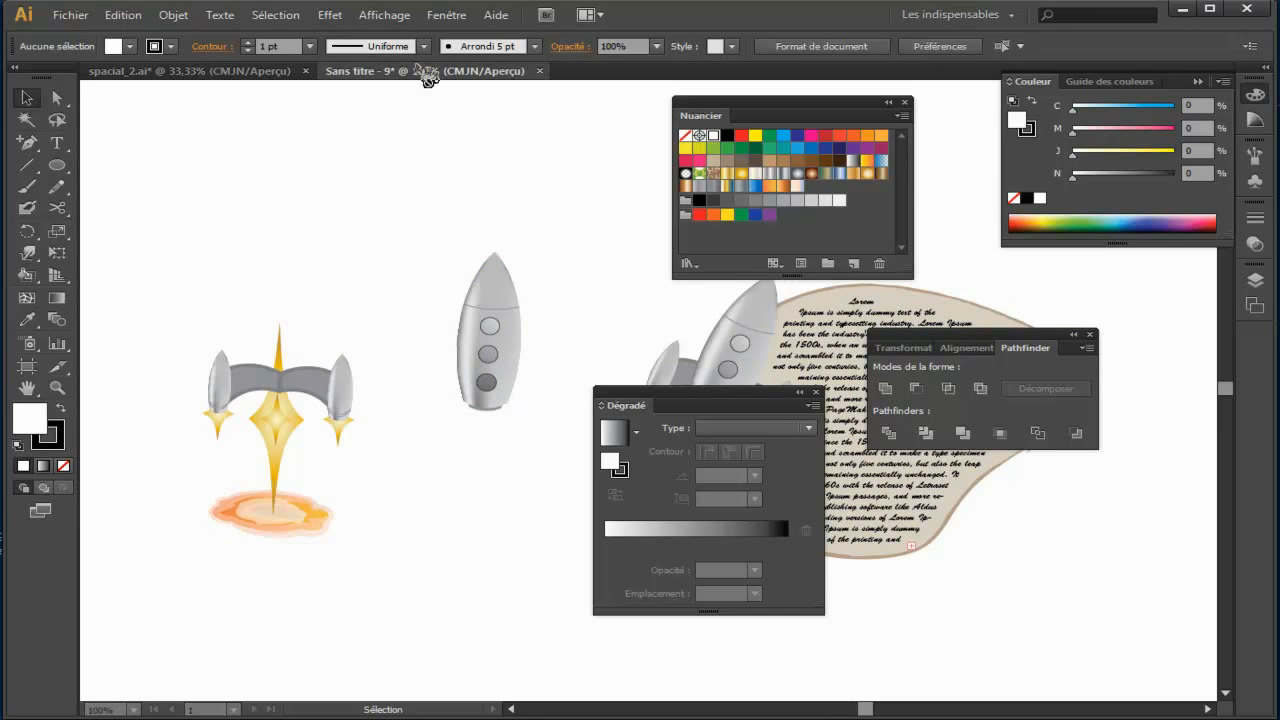
left_click(424, 71)
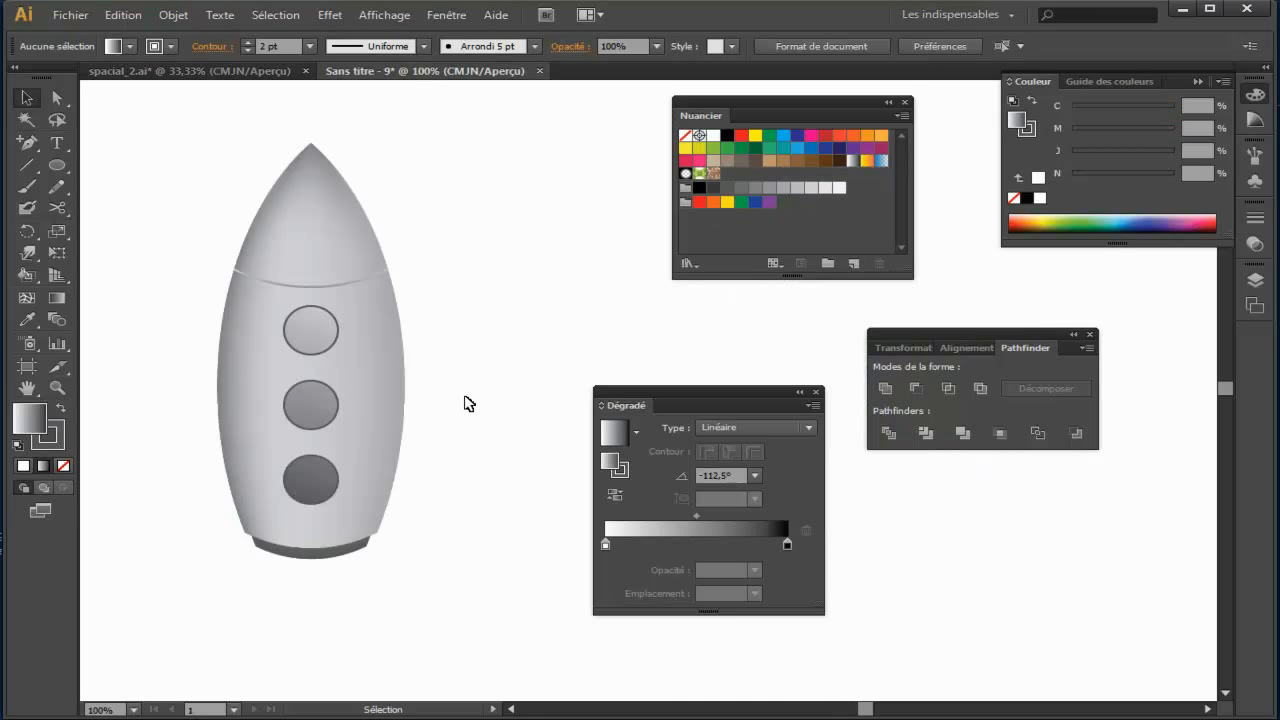
Step: In spacial_2.ai, move the example ship's right-hand arm and small side booster out into the empty area below the rocket
left_click(240, 72)
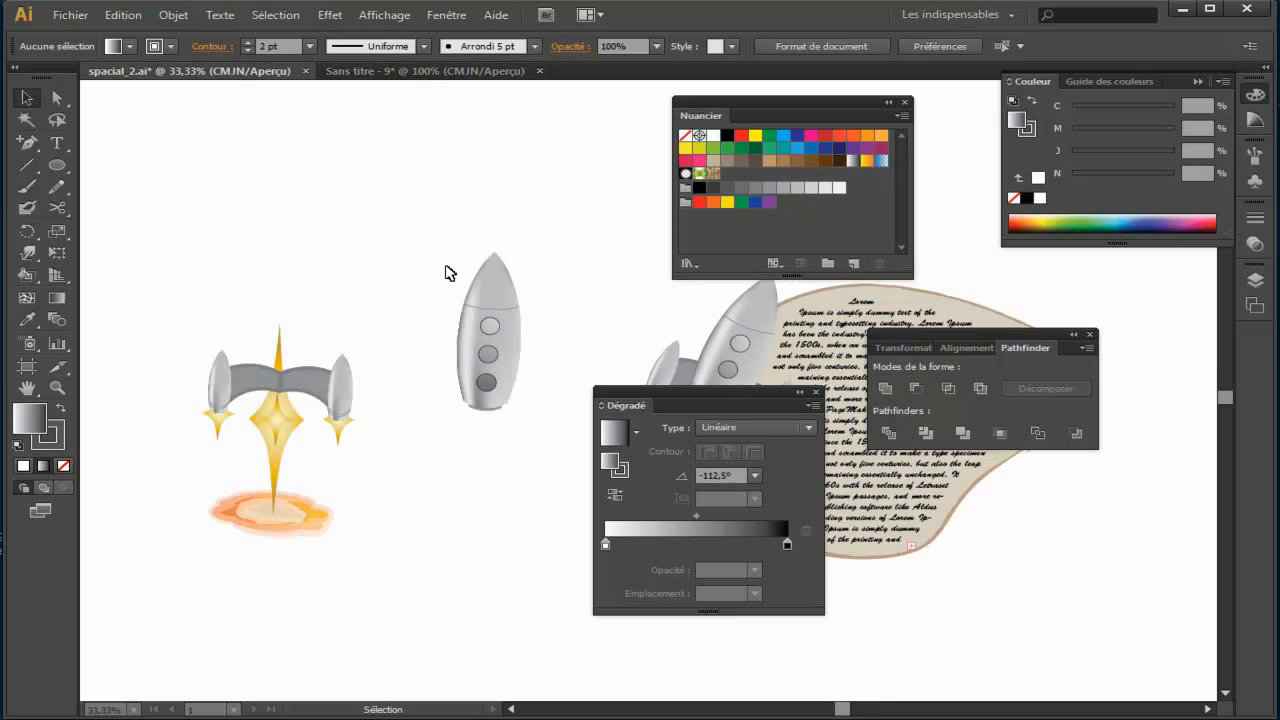
left_click_drag(575, 375, 497, 325)
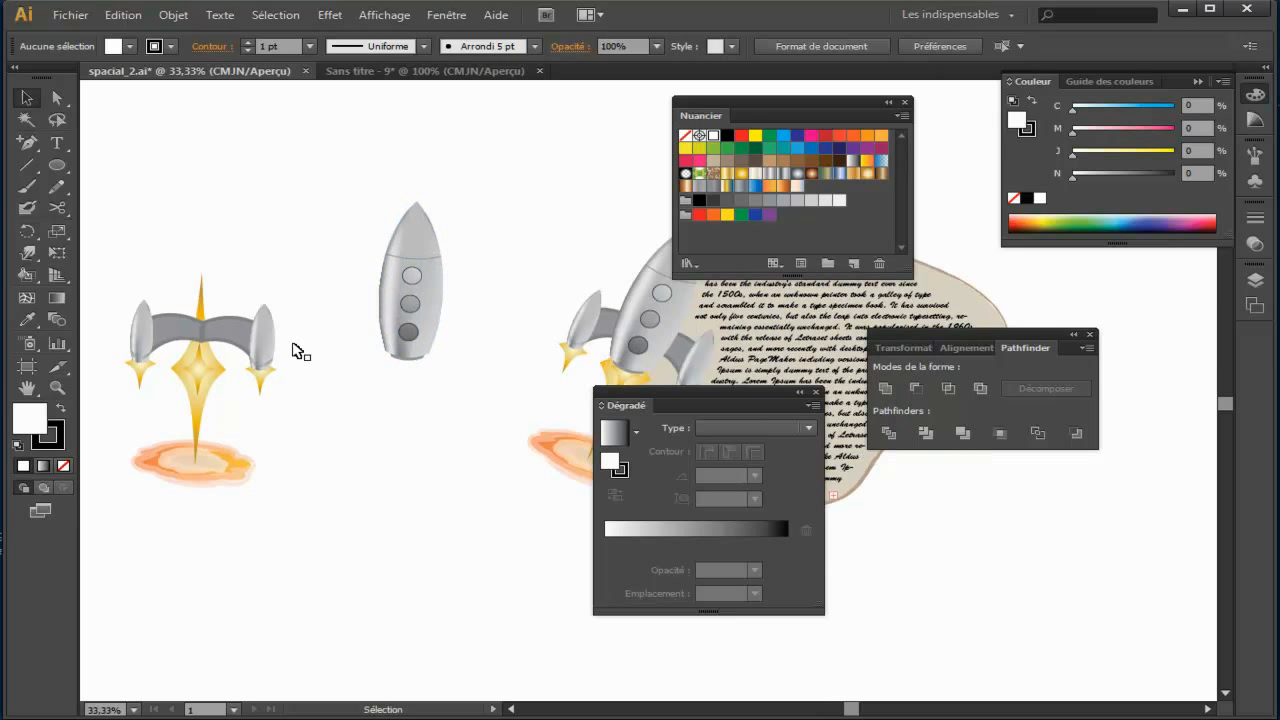
left_click_drag(253, 330, 415, 448)
left_click(378, 551)
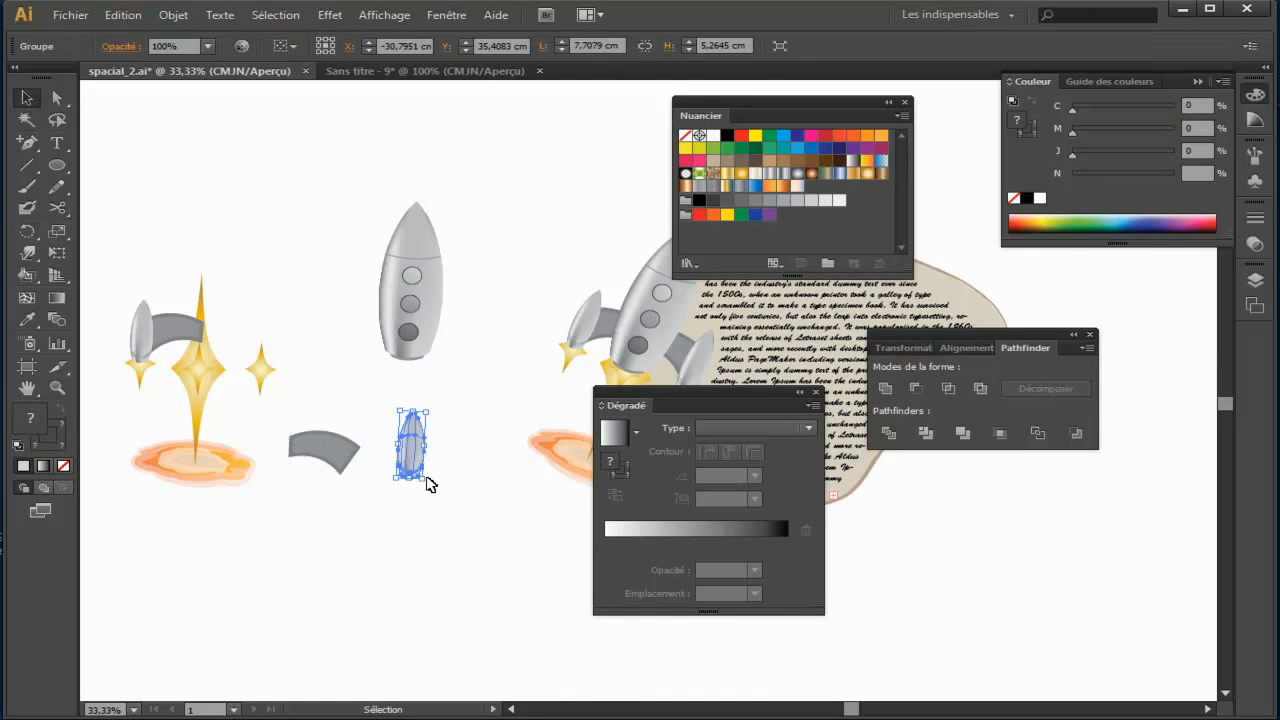
Step: Examine the mesh shading and curved seam lines of the example's side booster and the outlined shape of its warped arm
key("ctrl+plus")
key("ctrl+plus")
key("ctrl+plus")
left_click_drag(254, 523, 565, 314)
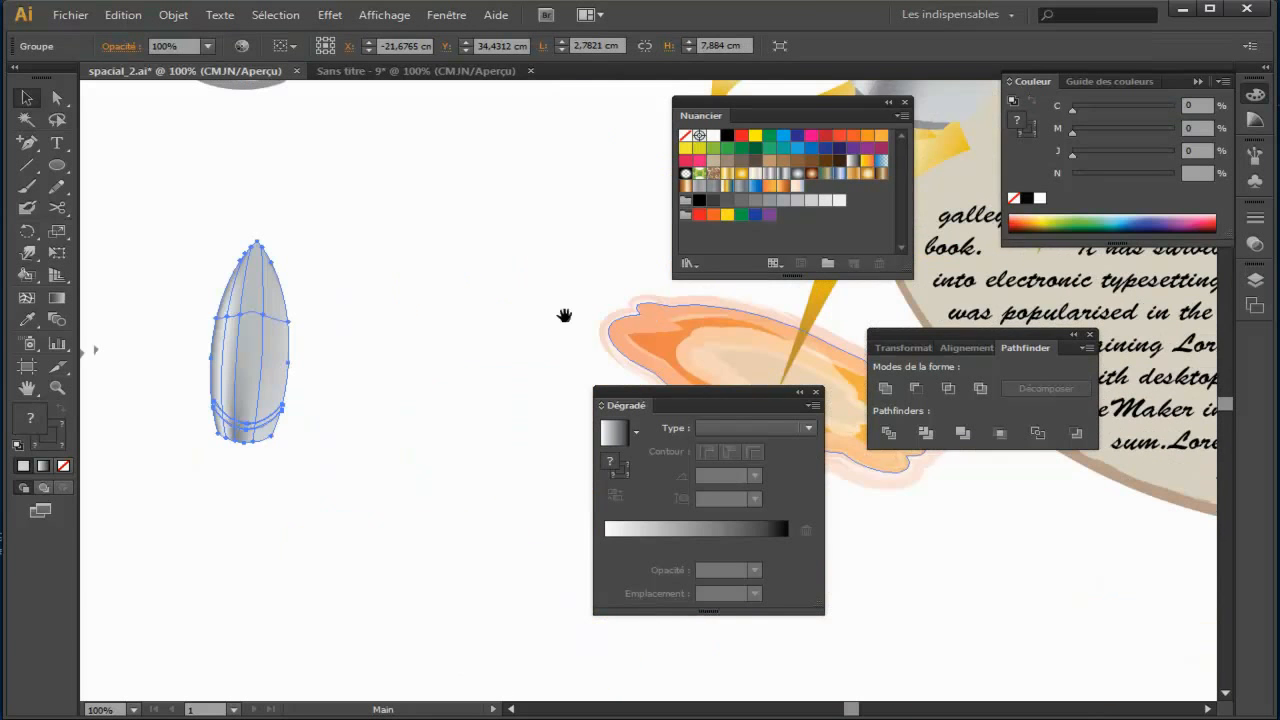
left_click(394, 423)
key("ctrl+plus")
key("ctrl+plus")
key("ctrl+plus")
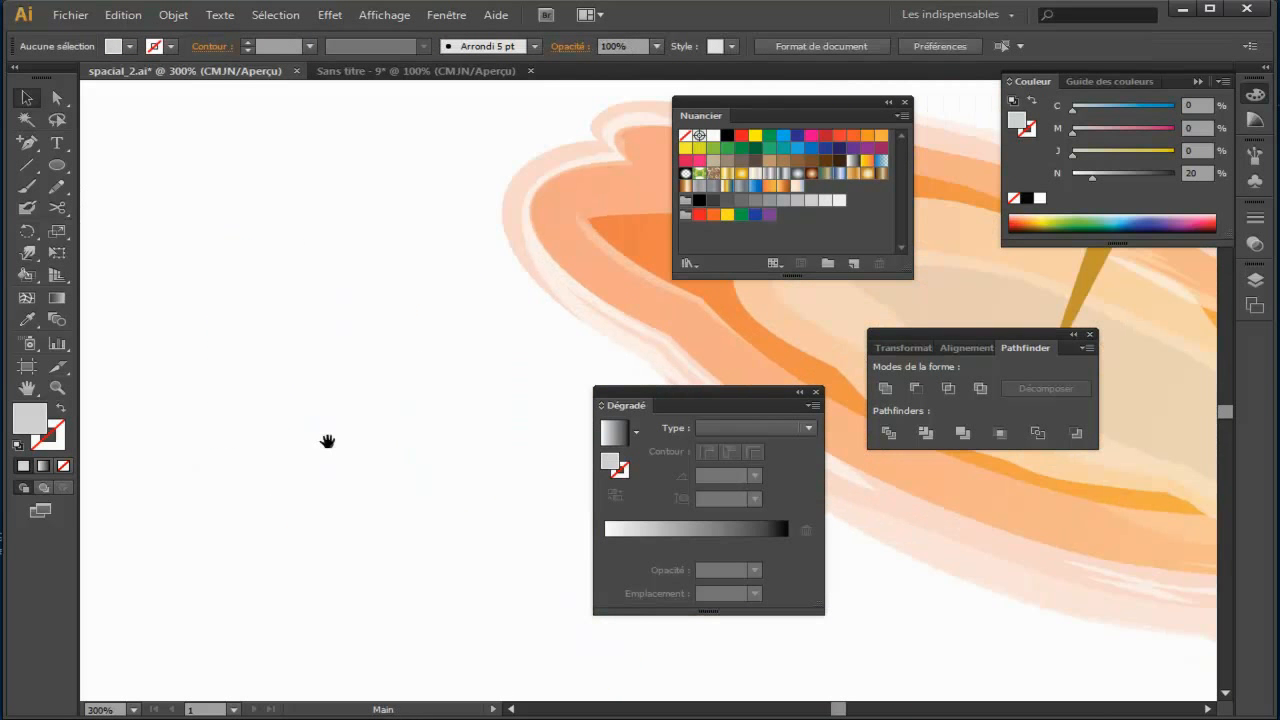
left_click_drag(275, 415, 491, 357)
left_click_drag(190, 362, 551, 371)
left_click_drag(172, 263, 396, 459)
left_click_drag(94, 336, 232, 338)
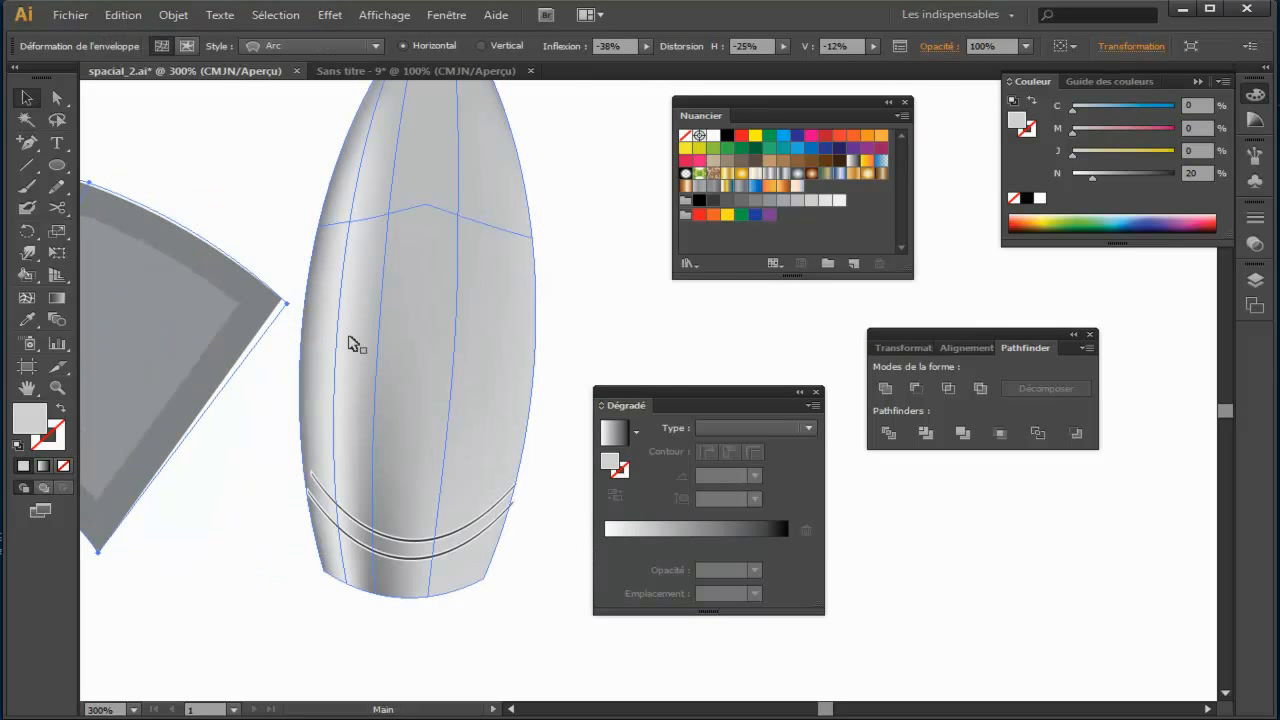
key("ctrl+minus")
key("ctrl+minus")
key("ctrl+minus")
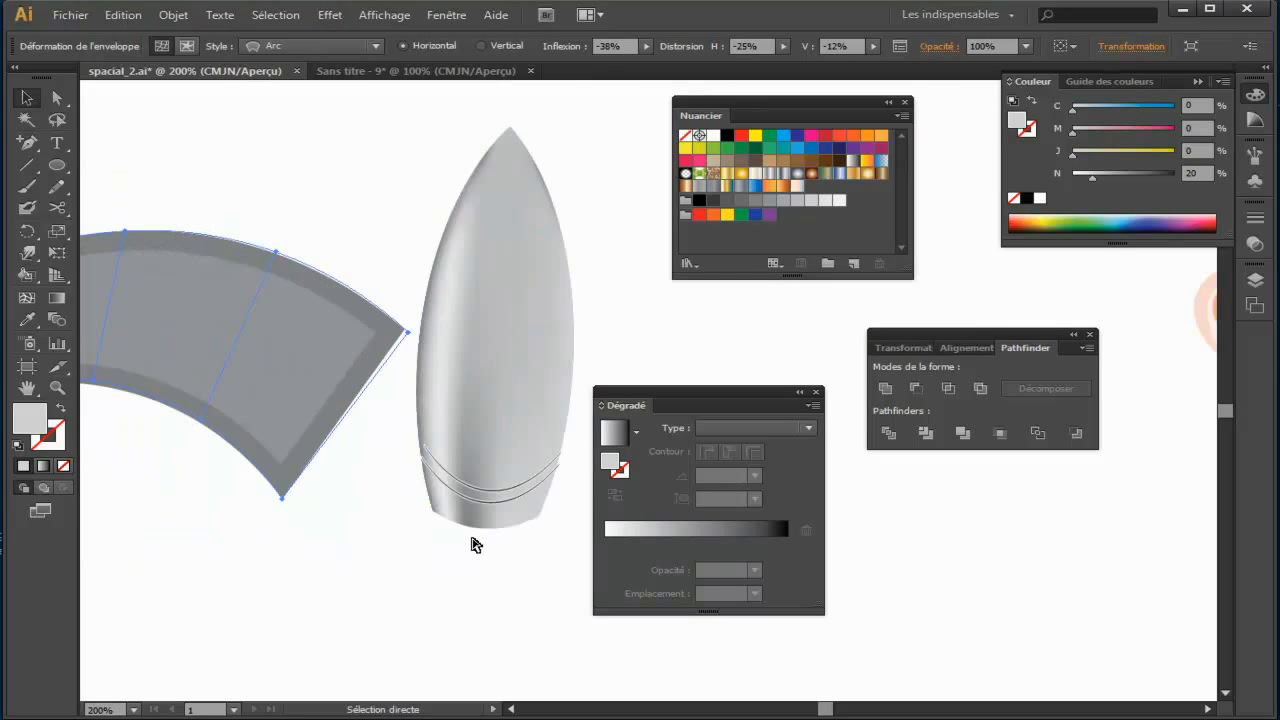
left_click_drag(515, 274, 265, 364)
Step: Return to the new rocket document and free the canvas by grouping Gradient with Pathfinder, collapsing Color and moving Swatches aside
left_click(423, 71)
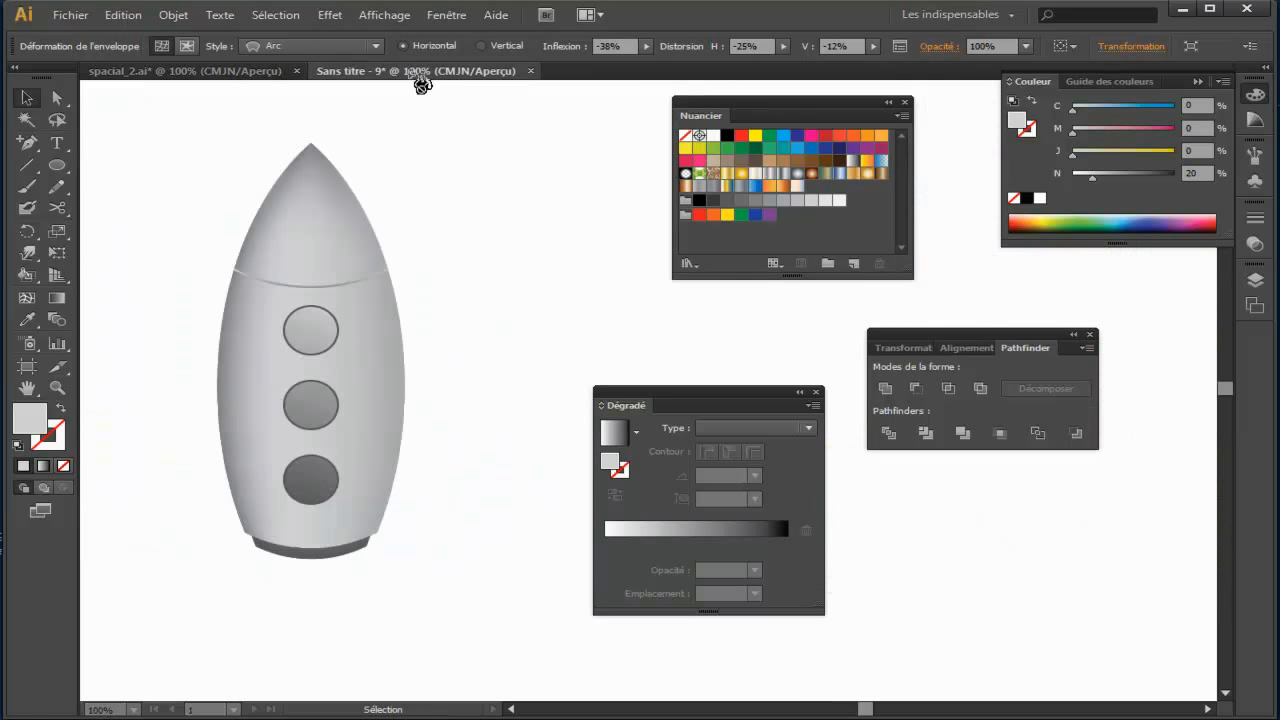
left_click_drag(695, 397, 1105, 307)
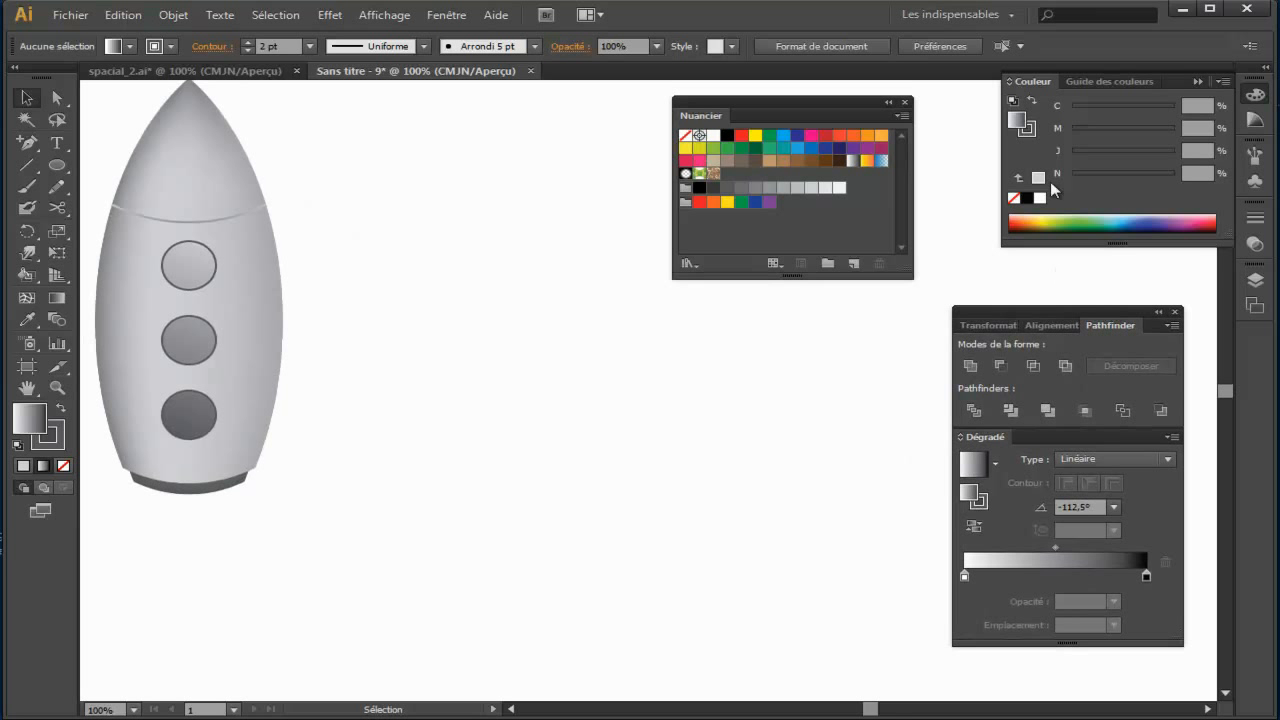
left_click(1198, 82)
left_click_drag(822, 100, 969, 103)
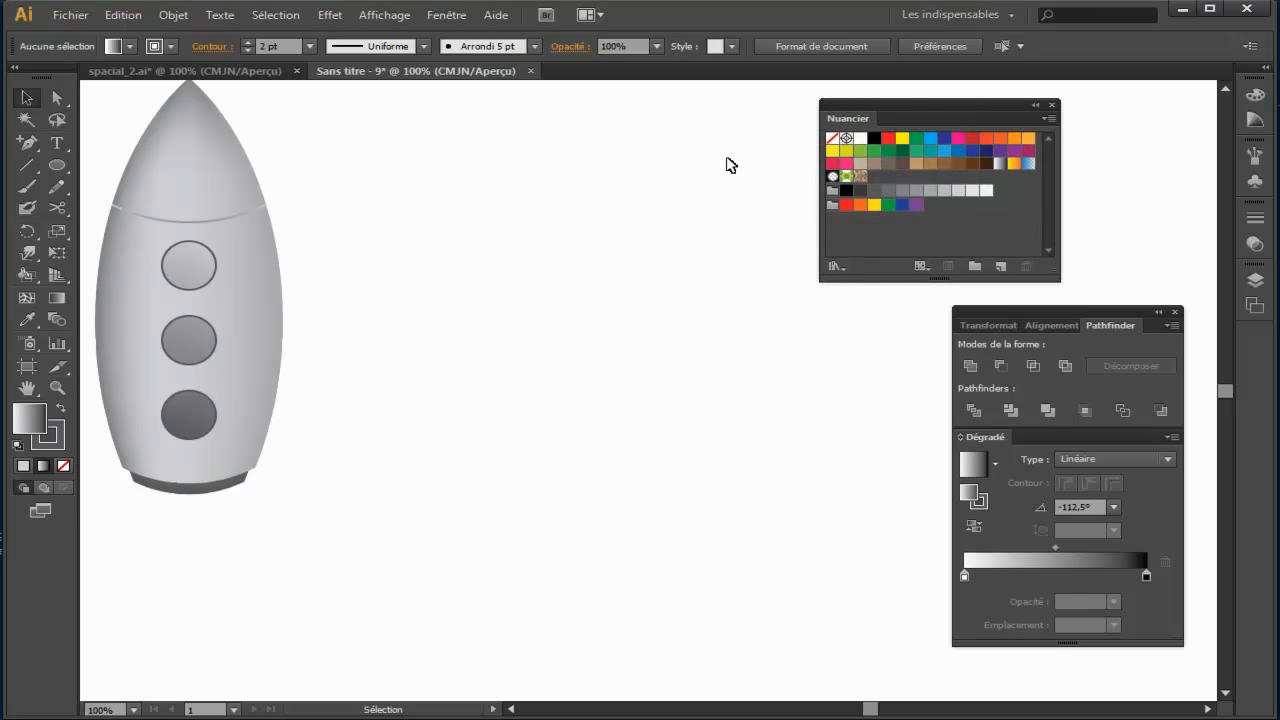
Step: Duplicate the rocket's mesh body without its details, scale the copy to about one third, and place it well to the rocket's right
left_click_drag(374, 241, 534, 266)
left_click(440, 345)
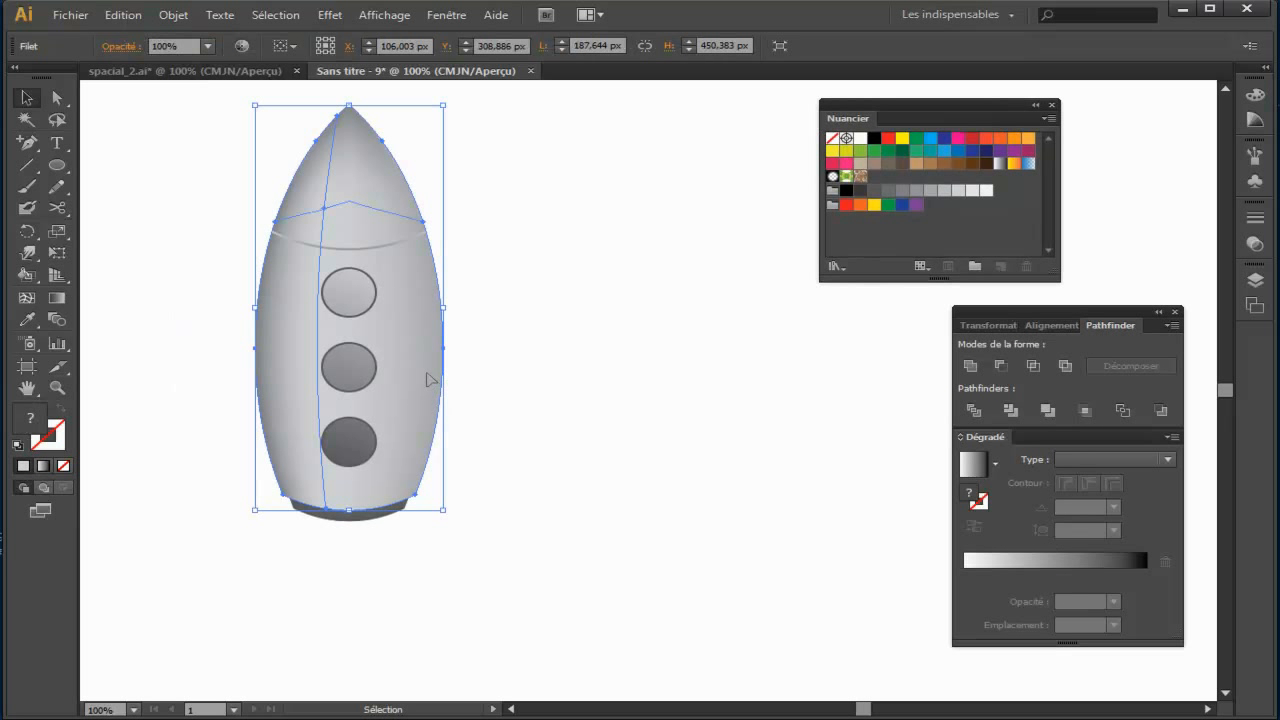
left_click_drag(428, 375, 716, 437)
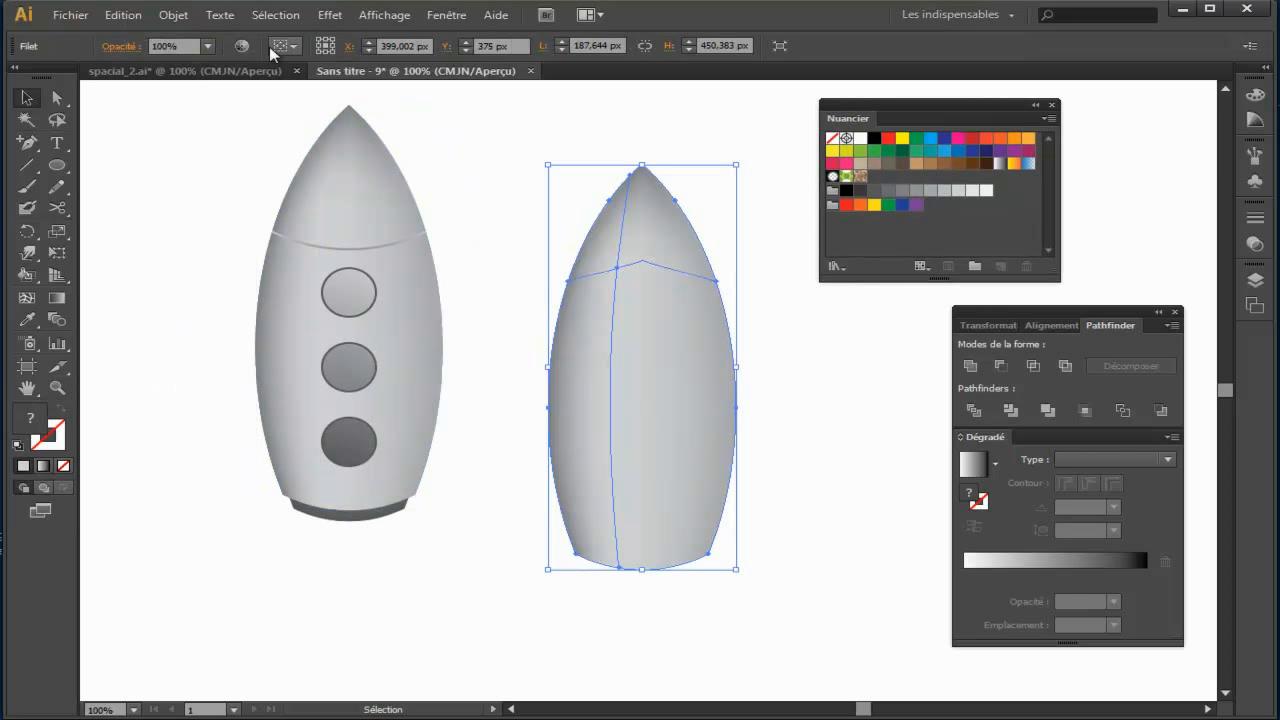
left_click(185, 71)
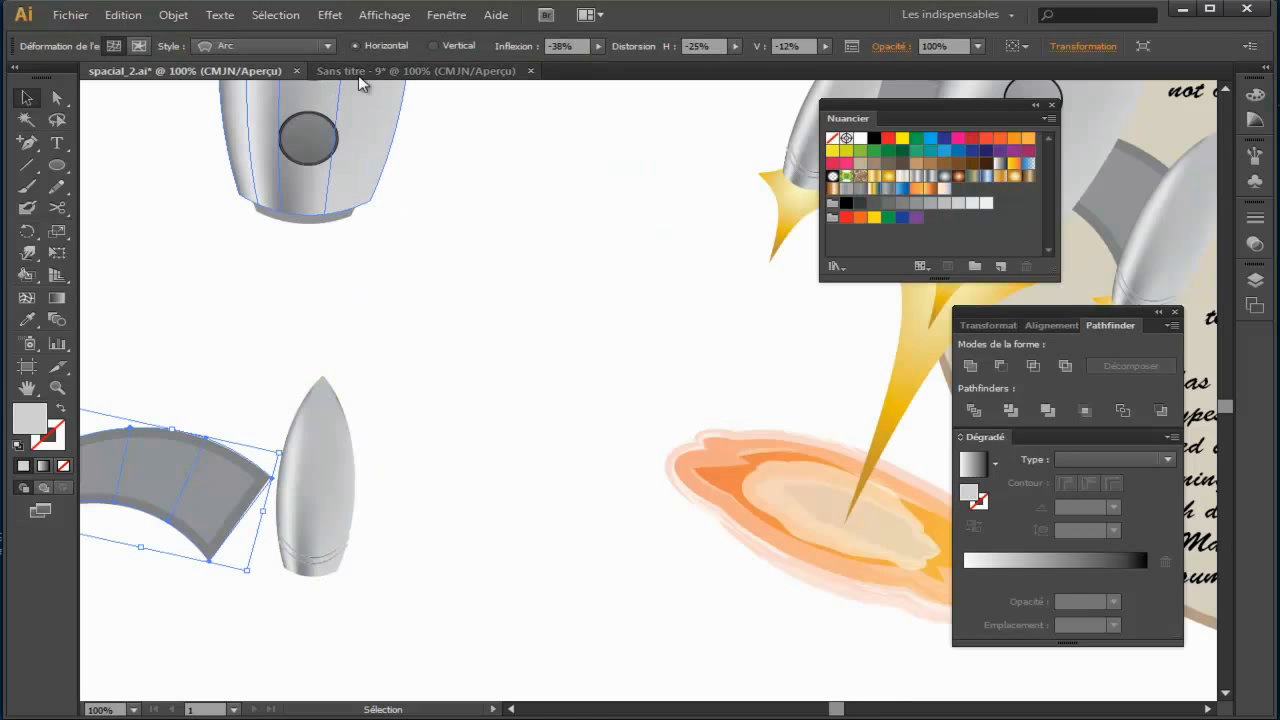
left_click(362, 71)
left_click_drag(739, 164, 687, 293)
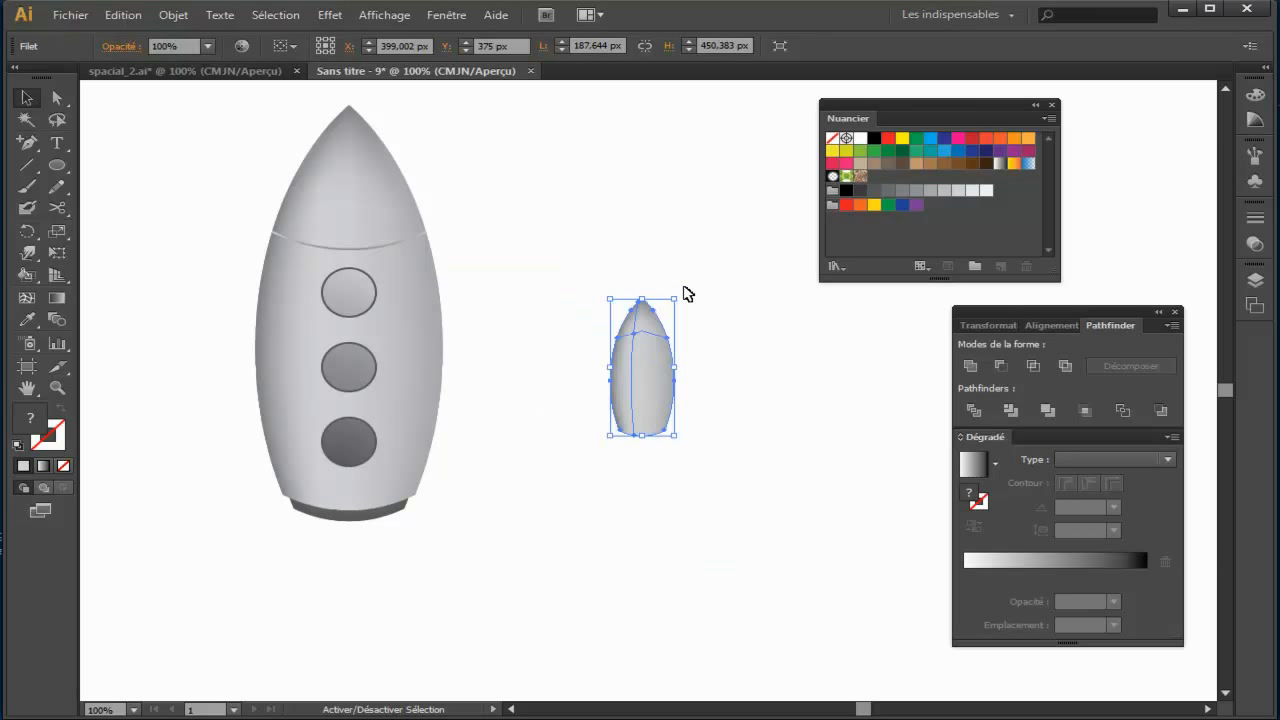
left_click_drag(660, 400, 796, 450)
left_click(580, 441)
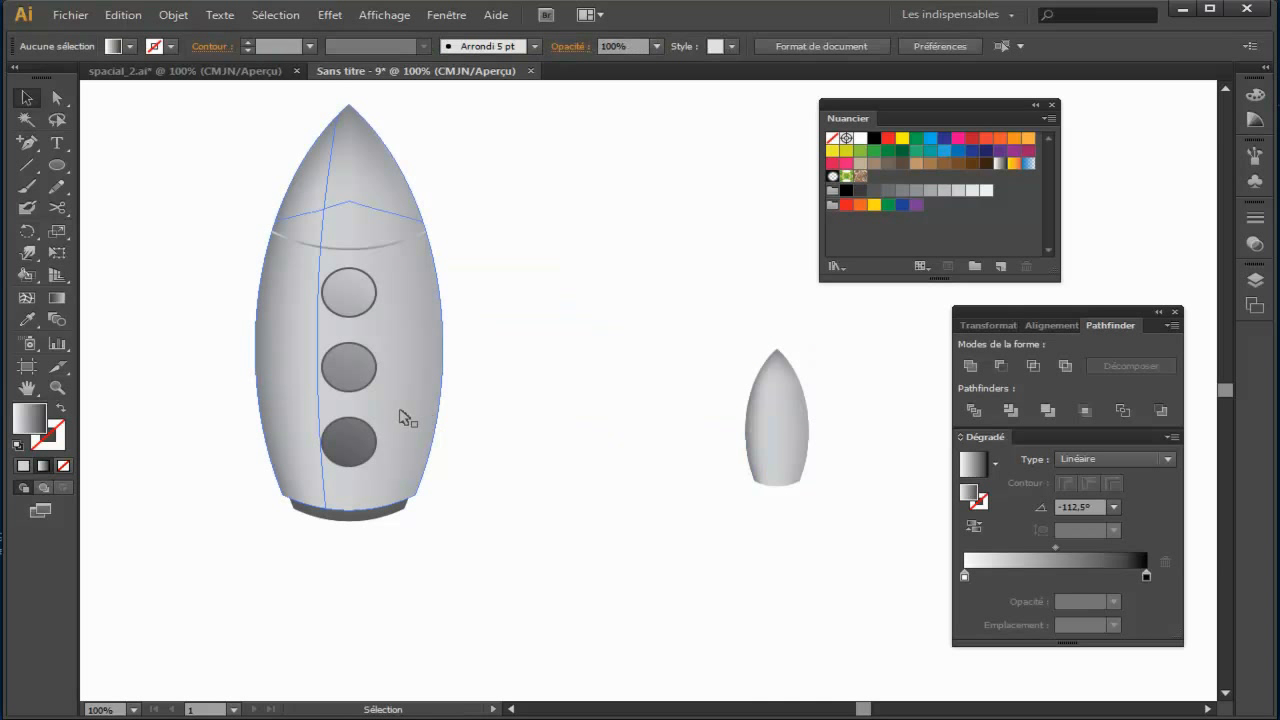
Step: Draw a horizontal rectangle below and between the two bodies and fill it with a flat light grey swatch
left_click_drag(58, 165, 142, 165)
left_click_drag(501, 521, 666, 619)
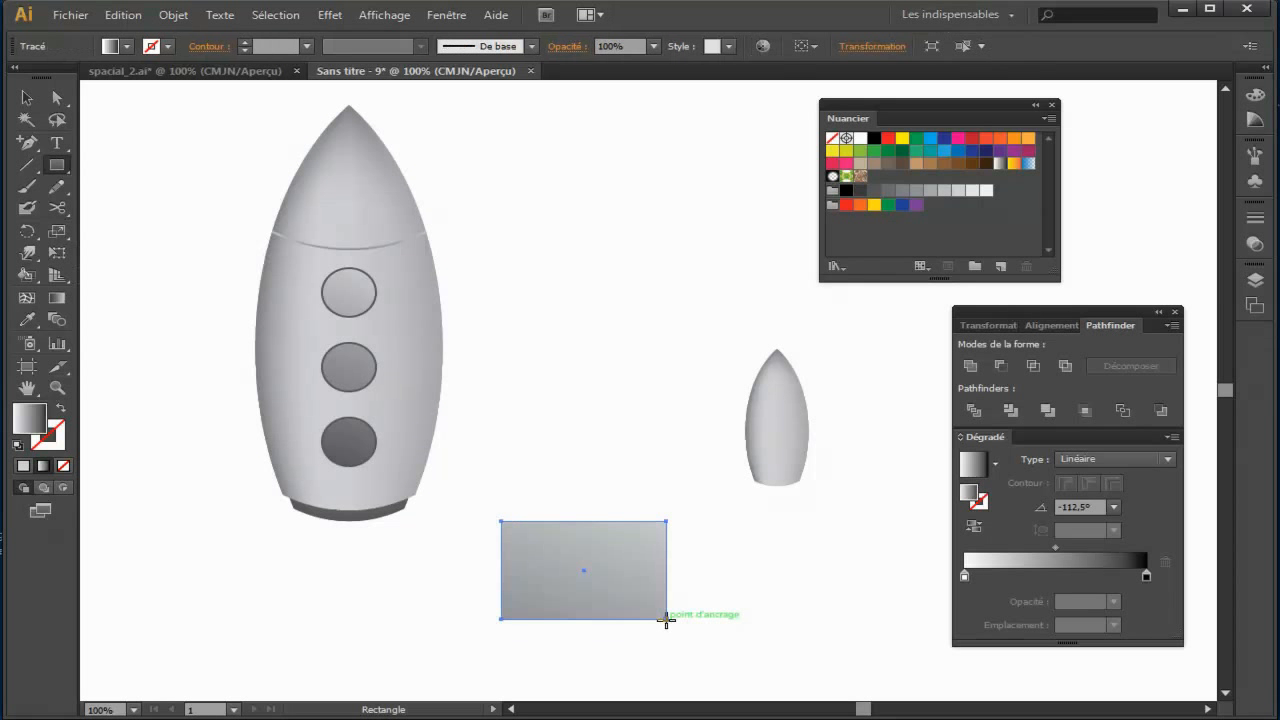
left_click(126, 47)
left_click(127, 48)
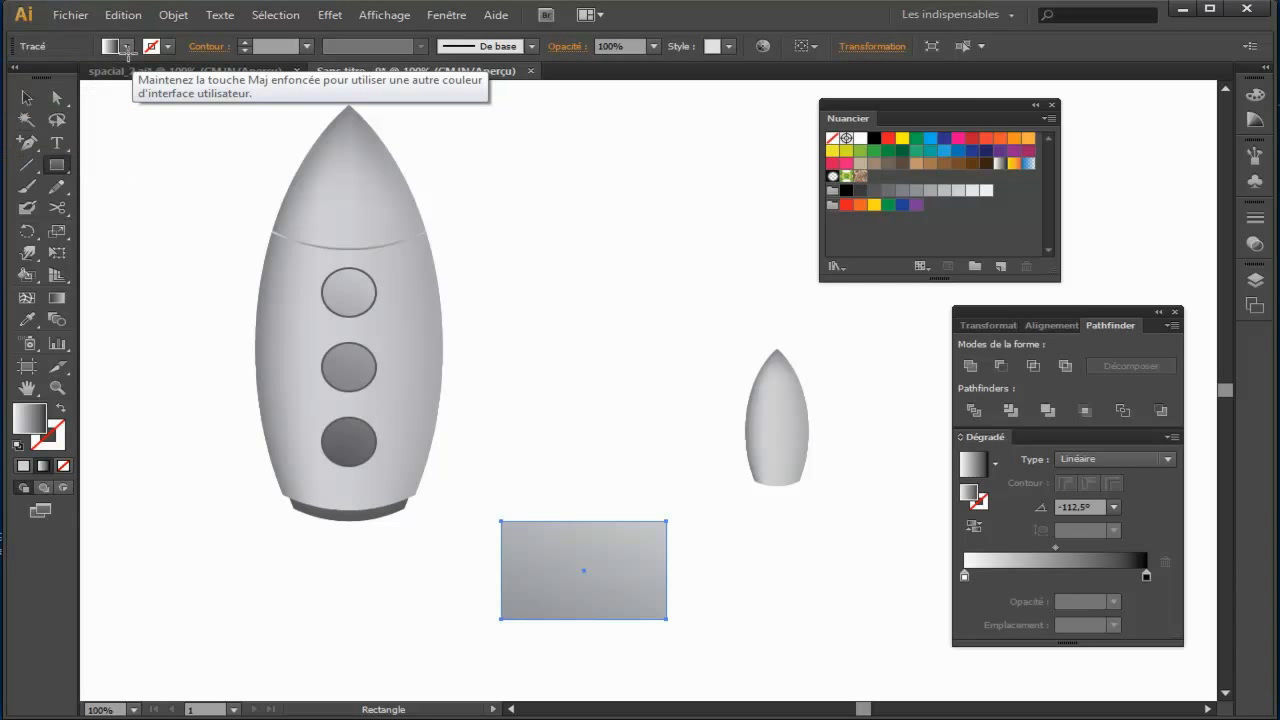
left_click(944, 191)
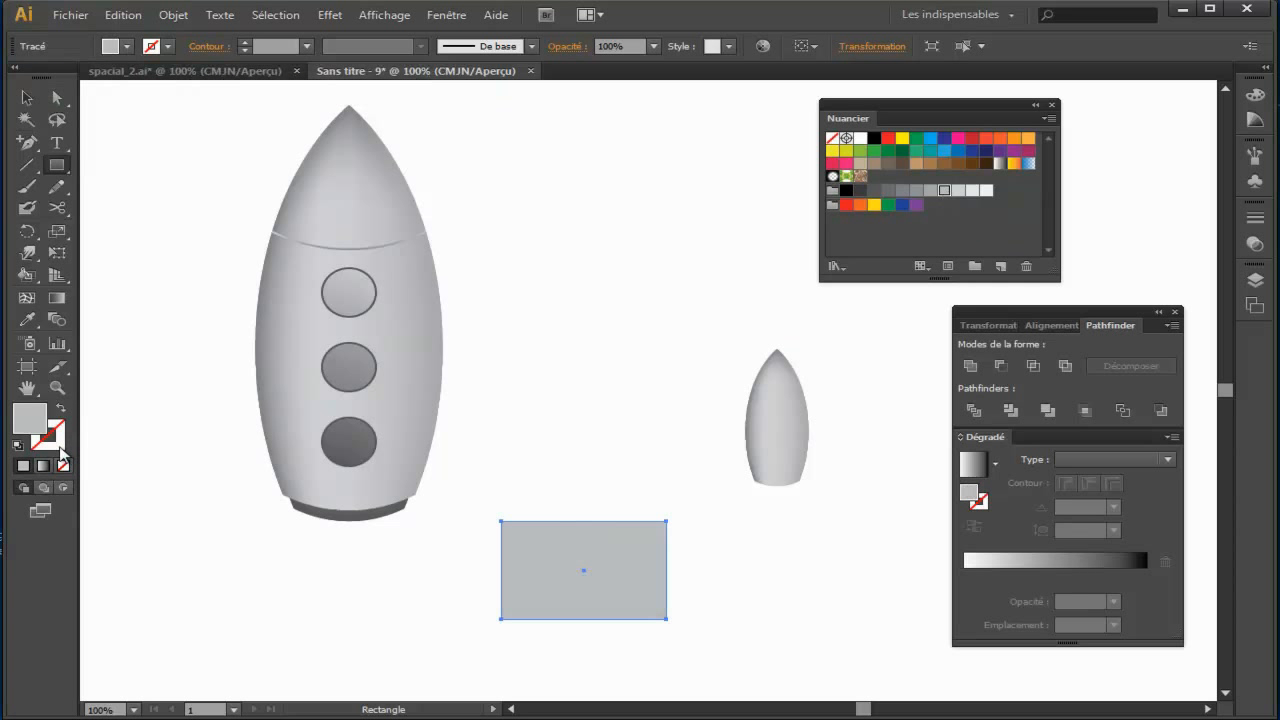
Step: Give the rectangle a 7 pt outline in the 60% grey swatch
left_click(60, 448)
left_click(902, 192)
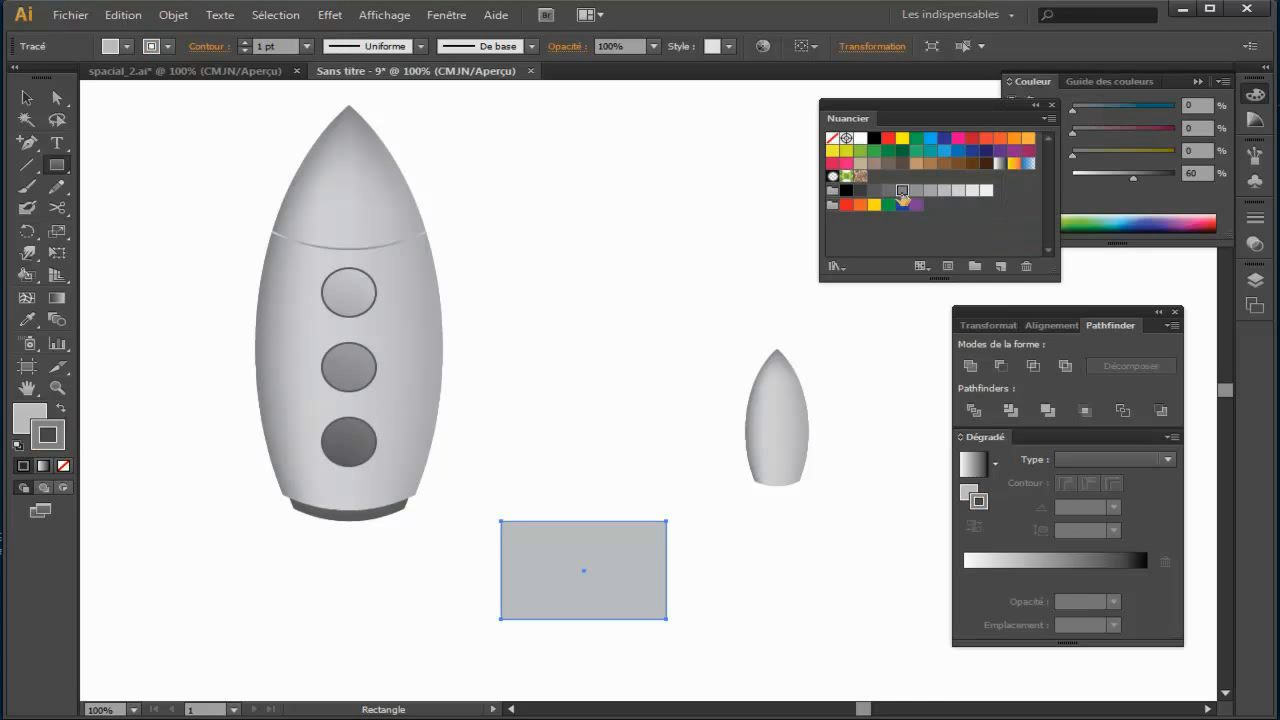
left_click(244, 42)
left_click(244, 42)
left_click(244, 42)
left_click(244, 42)
left_click(244, 42)
left_click(244, 42)
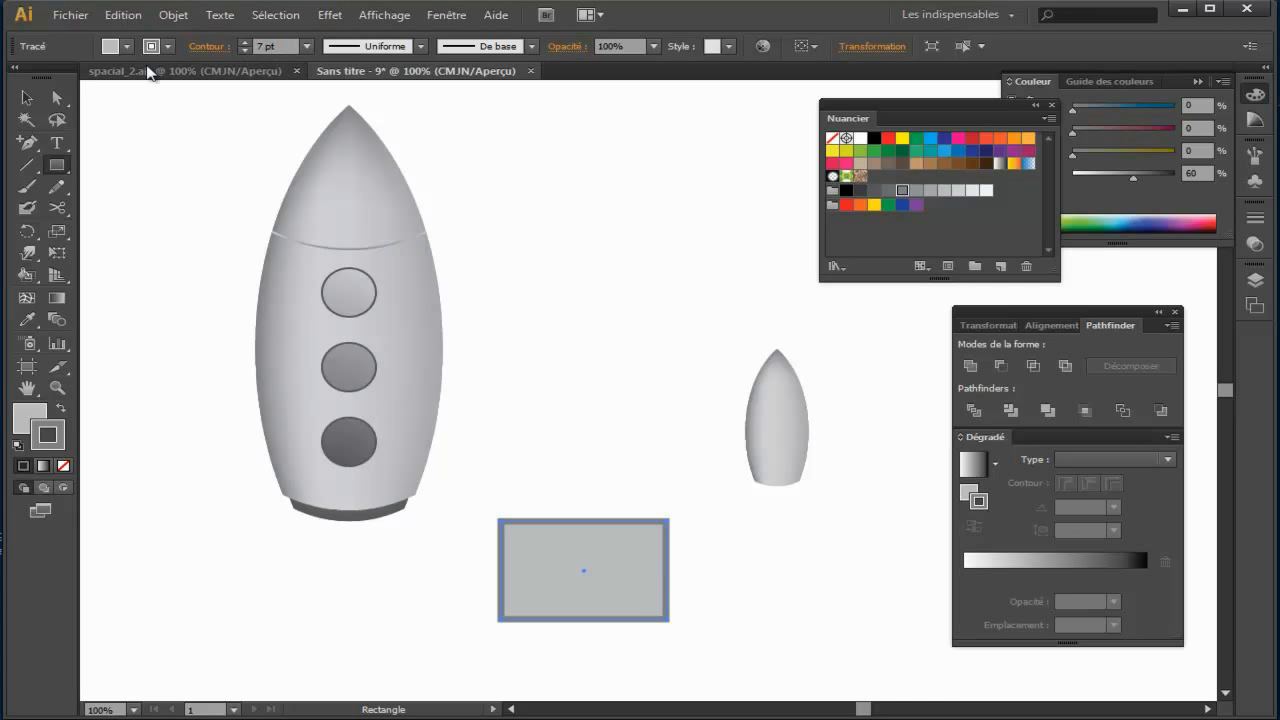
Step: Move the rectangle over the lower right side of the rocket and send it to the back
left_click(26, 97)
left_click_drag(629, 620, 493, 487)
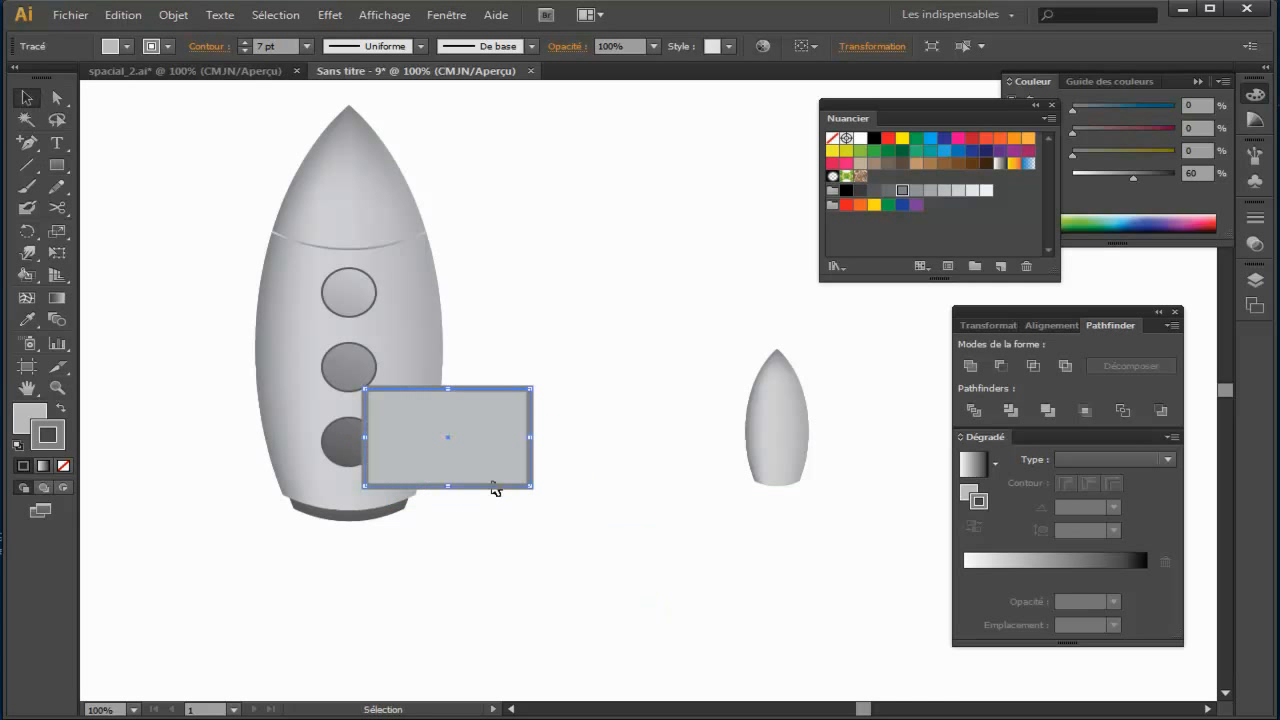
right_click(476, 418)
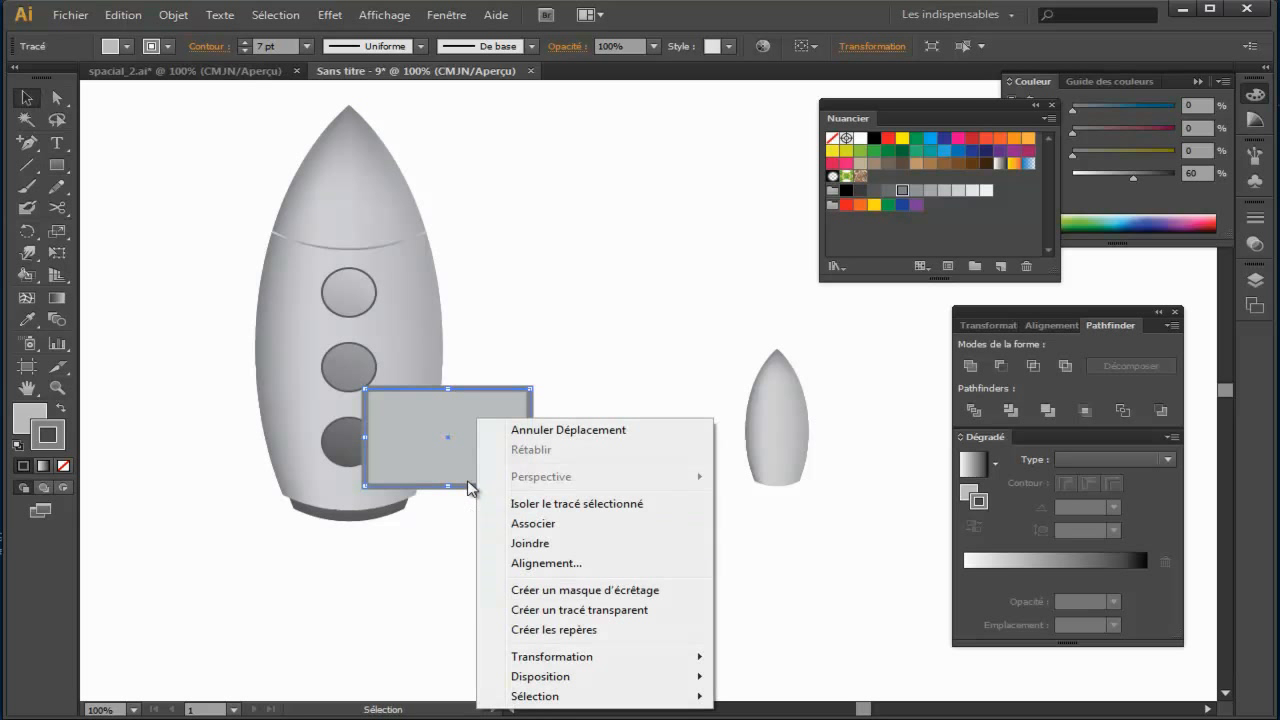
left_click(532, 354)
key("space")
left_click_drag(581, 457, 541, 331)
left_click(466, 336)
right_click(452, 318)
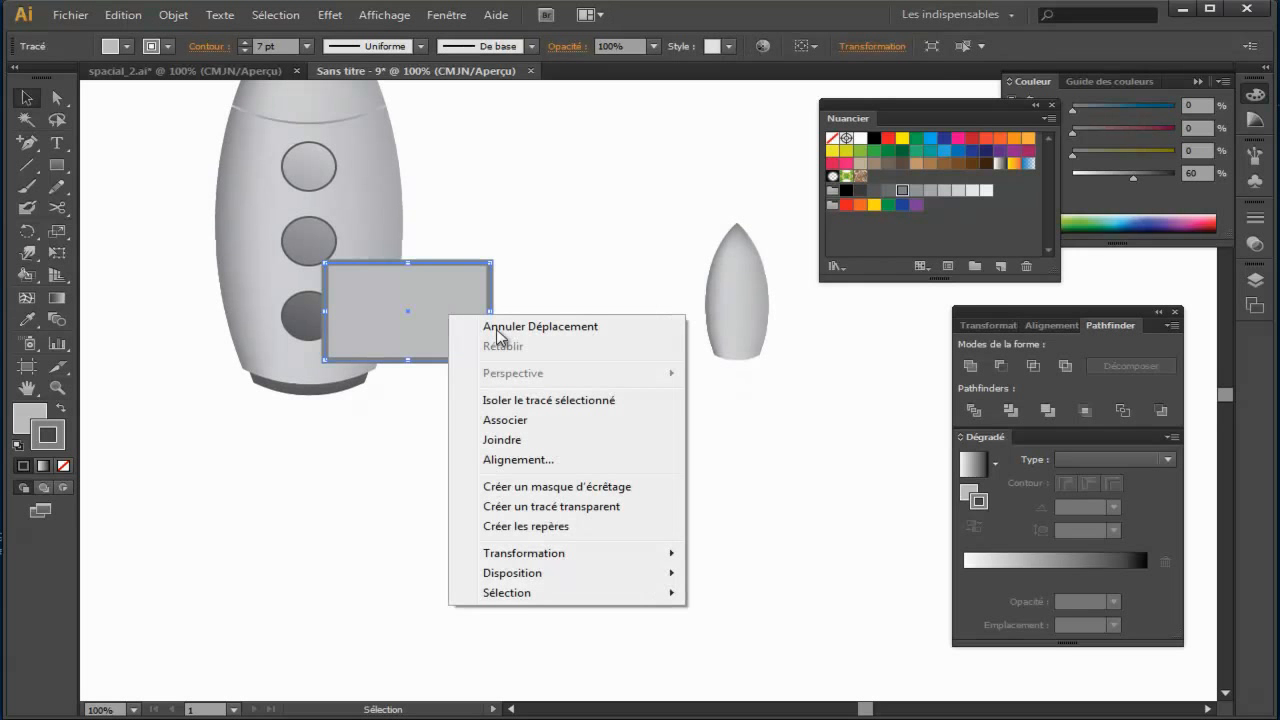
mouse_move(541, 576)
left_click(754, 630)
Step: Move the rectangle clear of the rocket, centred just below its dark base
left_click(620, 534)
key("space")
left_click_drag(620, 534, 593, 533)
left_click_drag(440, 390, 324, 570)
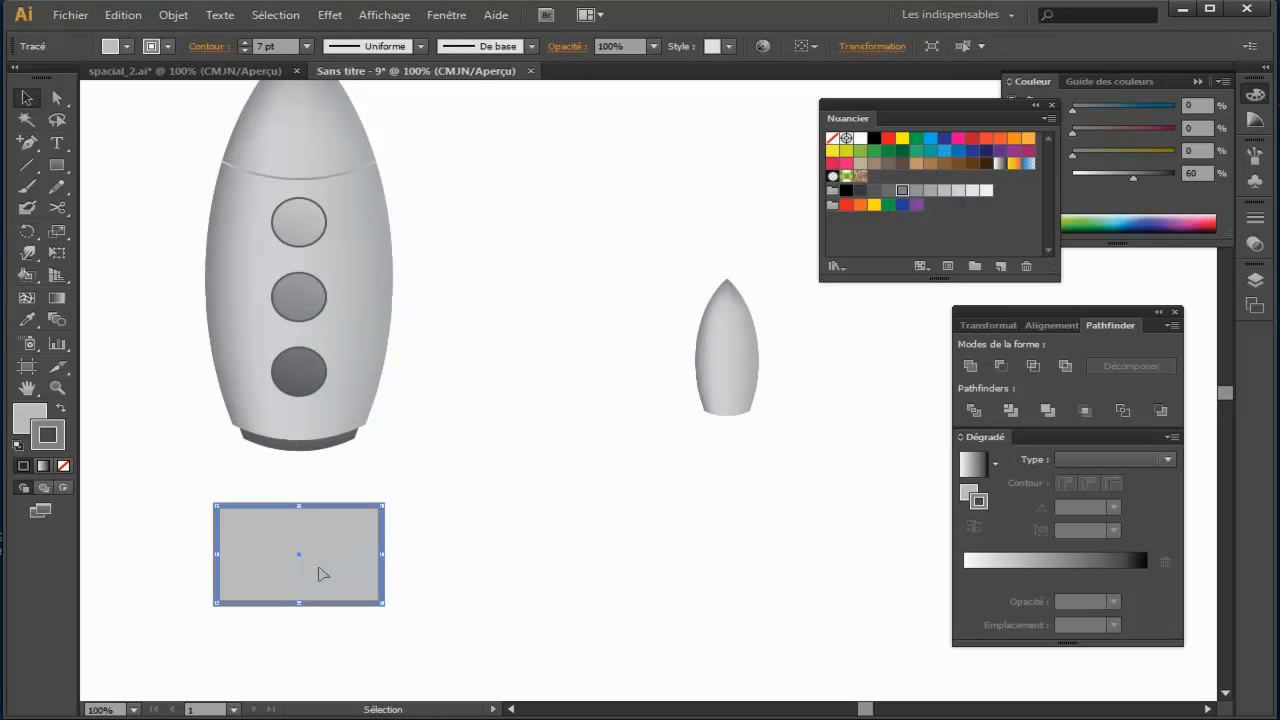
Step: Start a warp envelope distortion on the rectangle, using the Arc style with the preview on
left_click(173, 15)
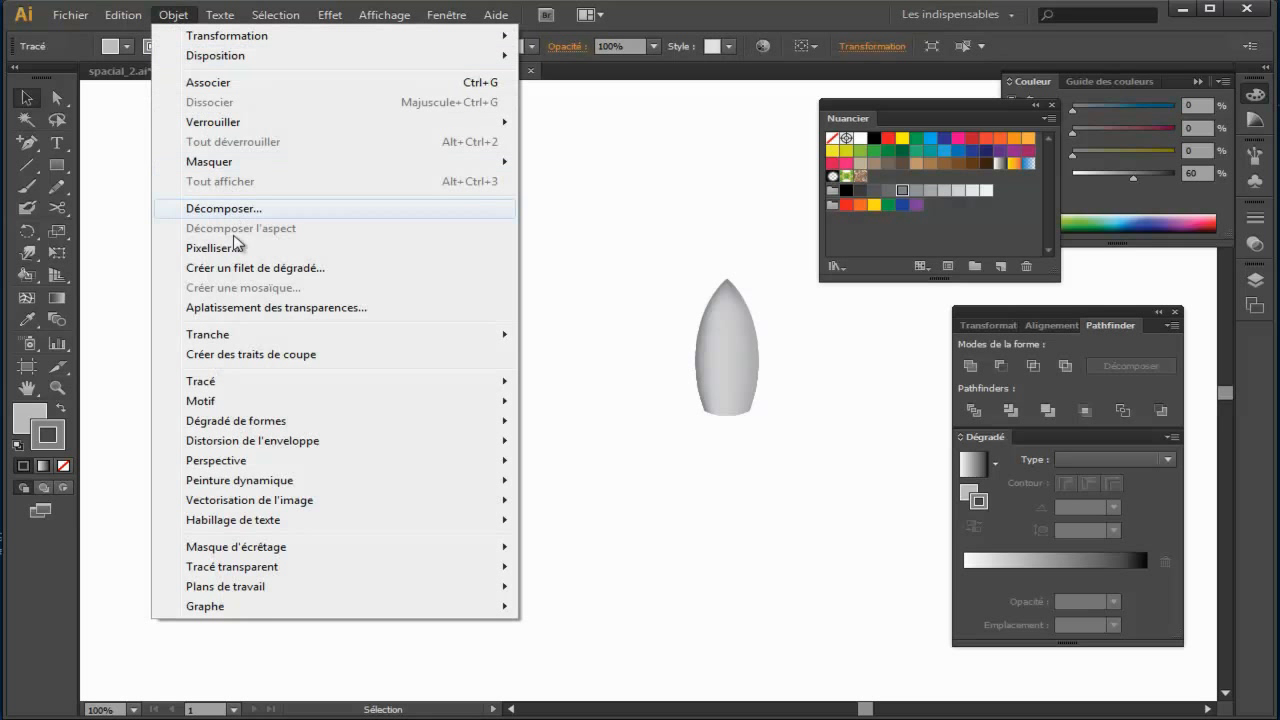
mouse_move(240, 450)
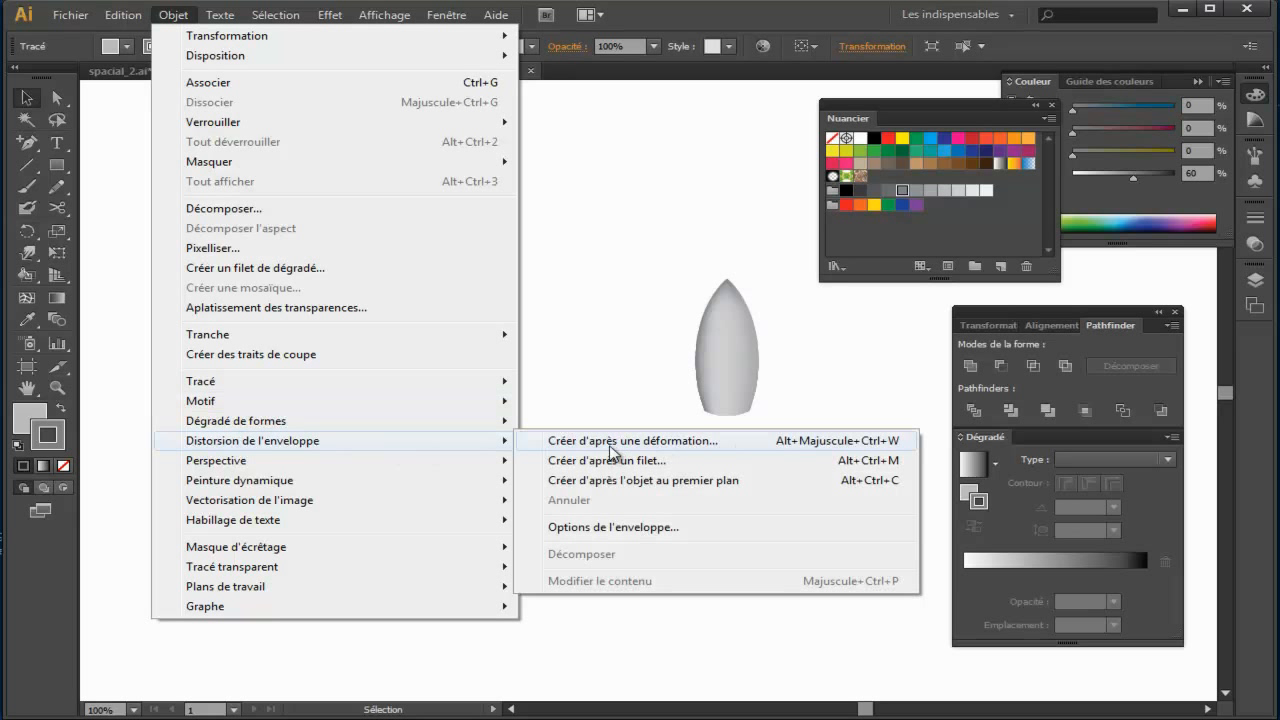
left_click(660, 450)
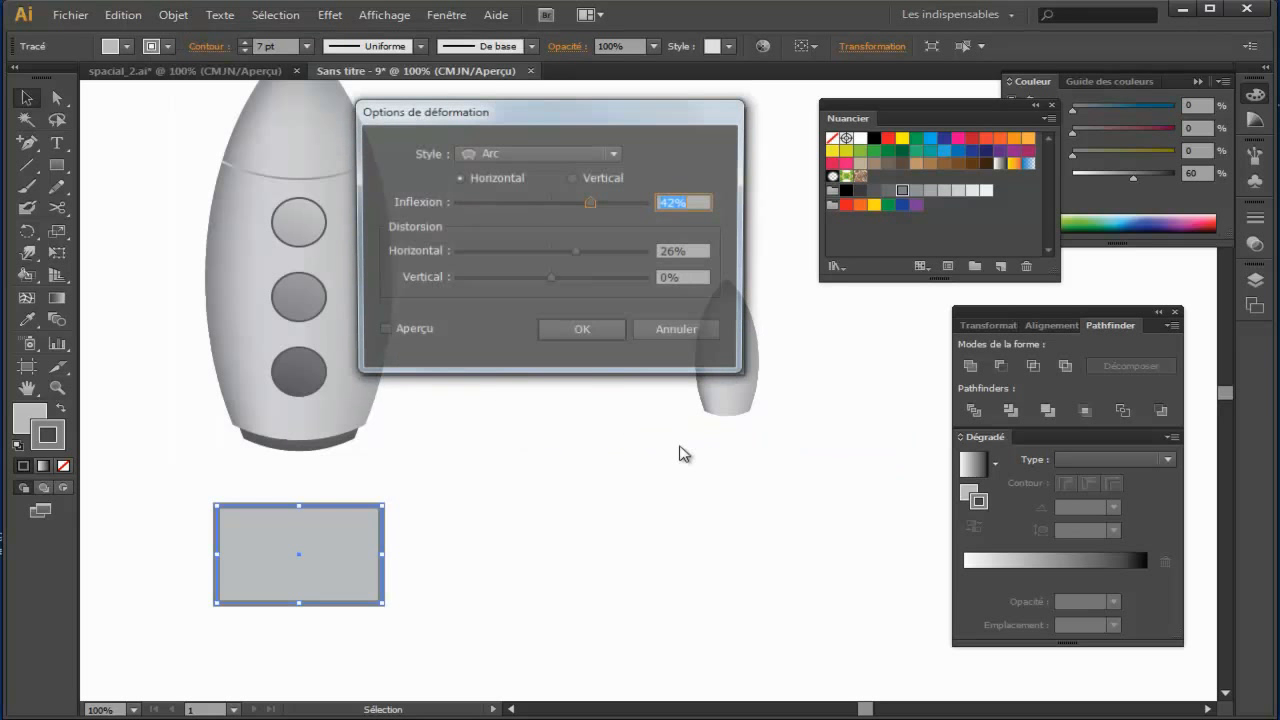
left_click(399, 333)
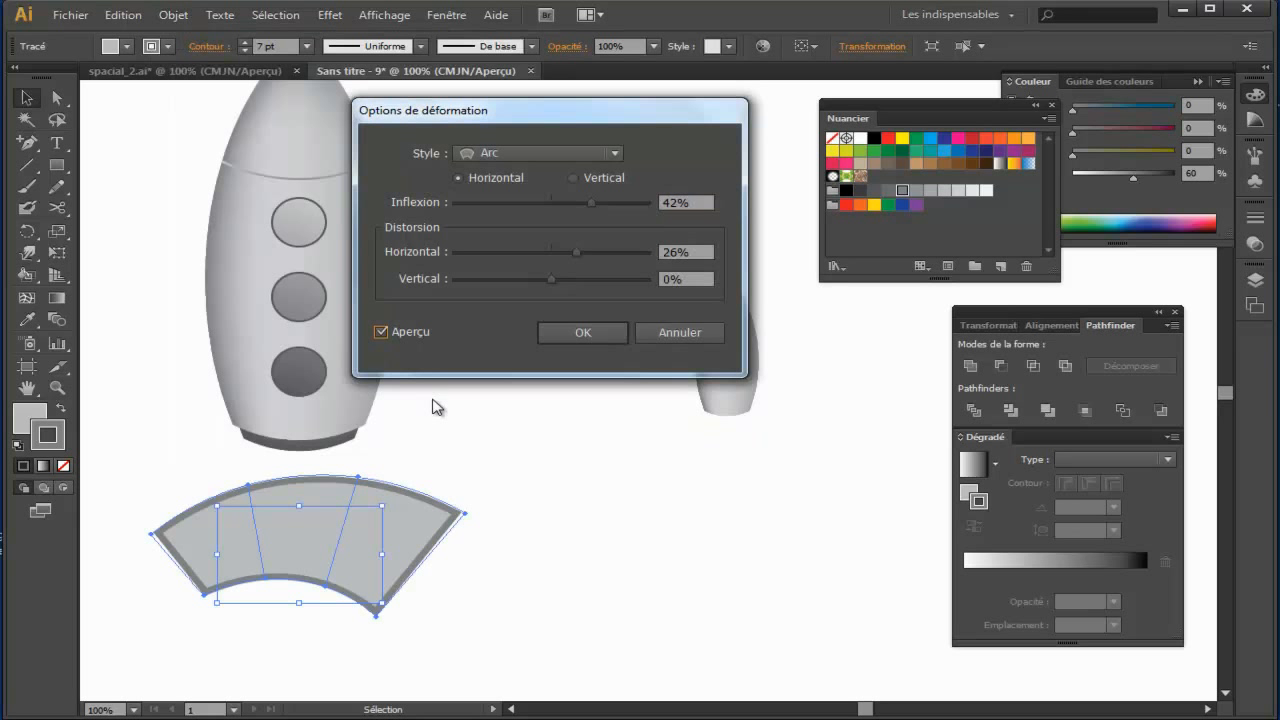
left_click(479, 152)
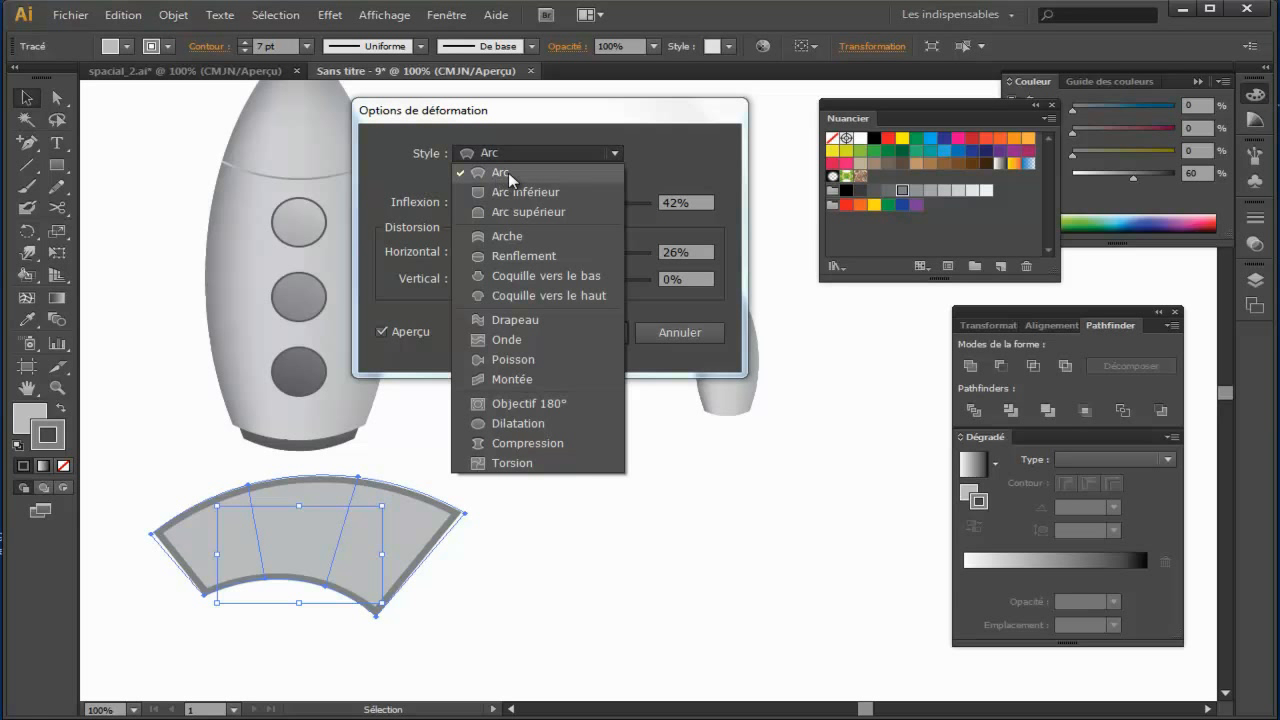
left_click(693, 166)
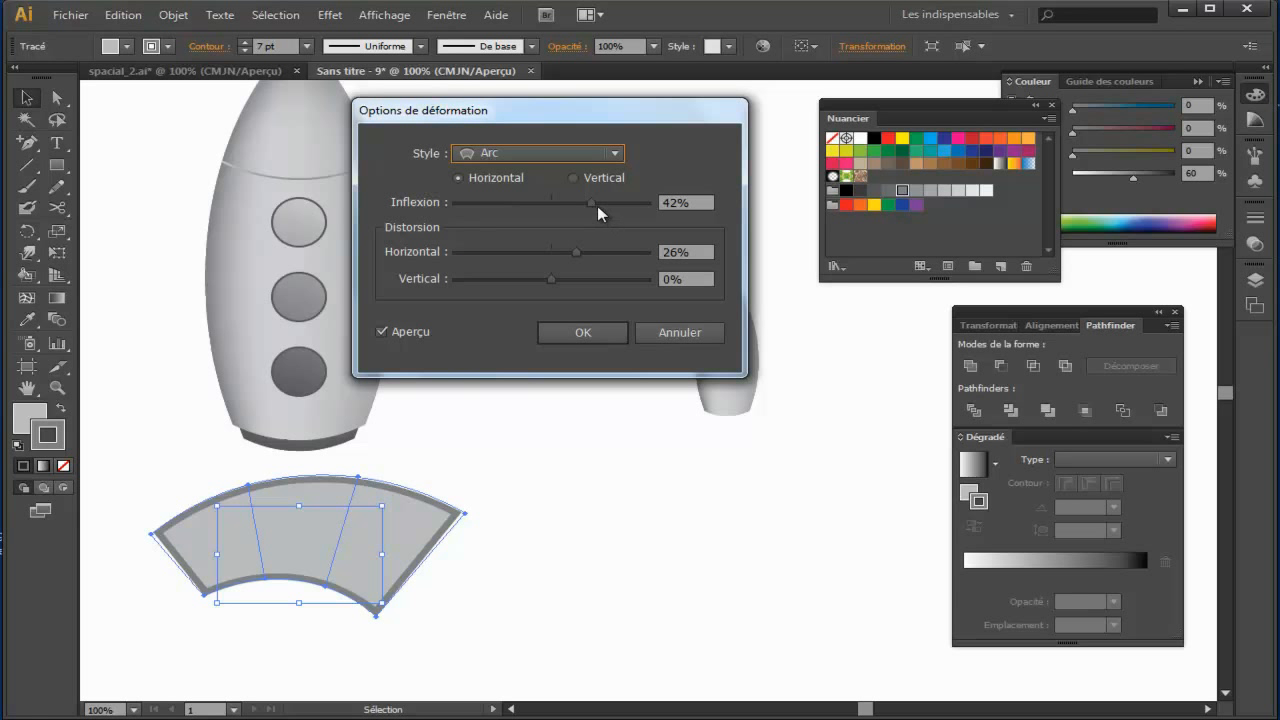
Step: Set the rectangle's Arc warp to 31% bend and 37% horizontal distortion, and apply it
left_click_drag(591, 202, 550, 201)
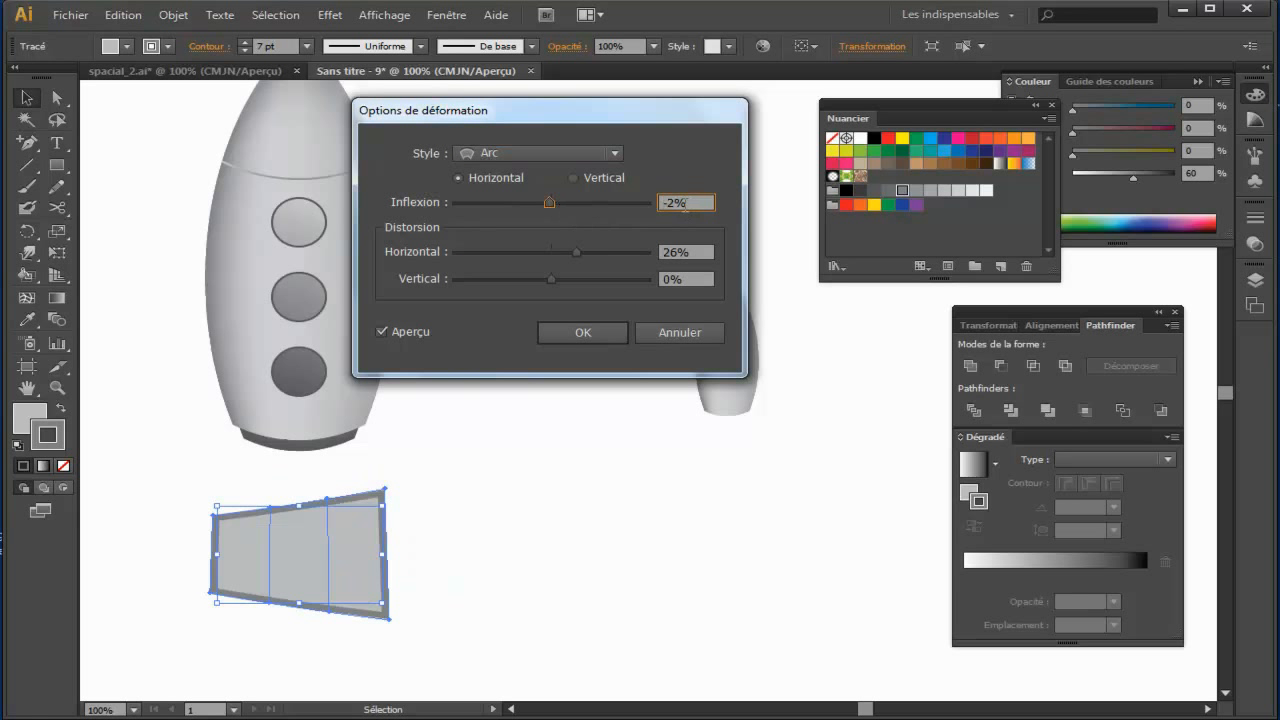
left_click(692, 251)
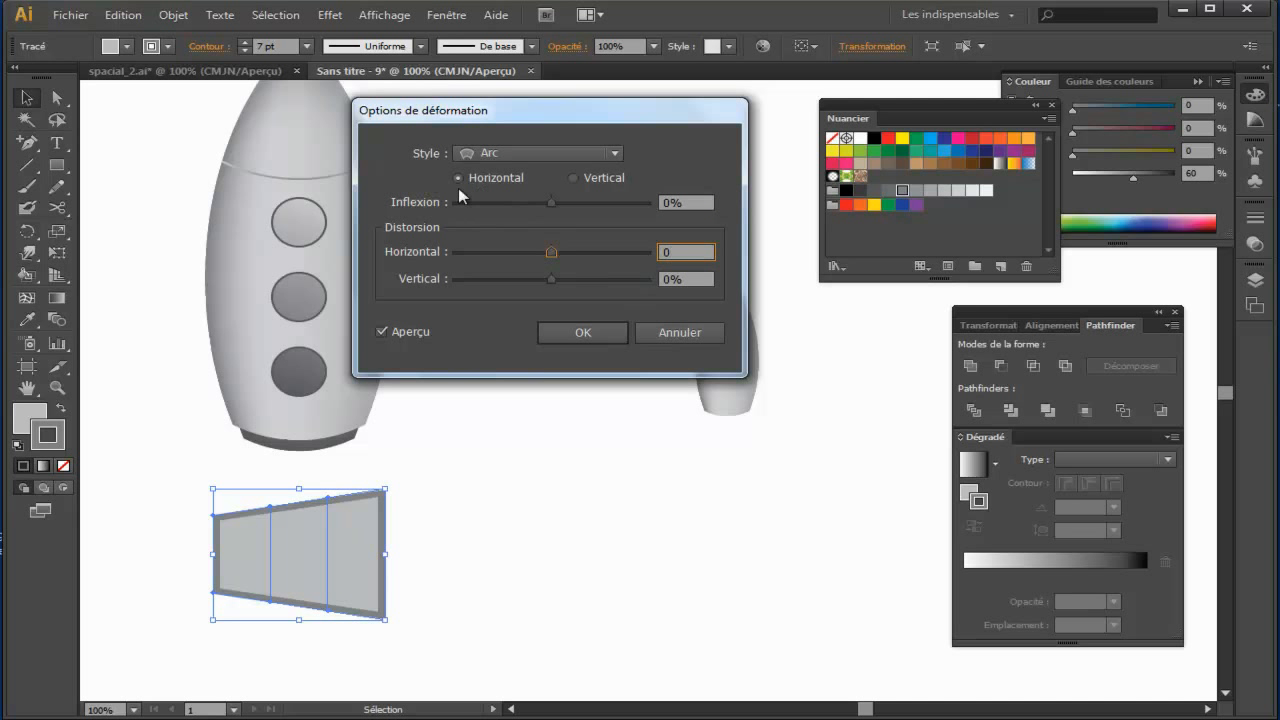
left_click_drag(555, 202, 600, 200)
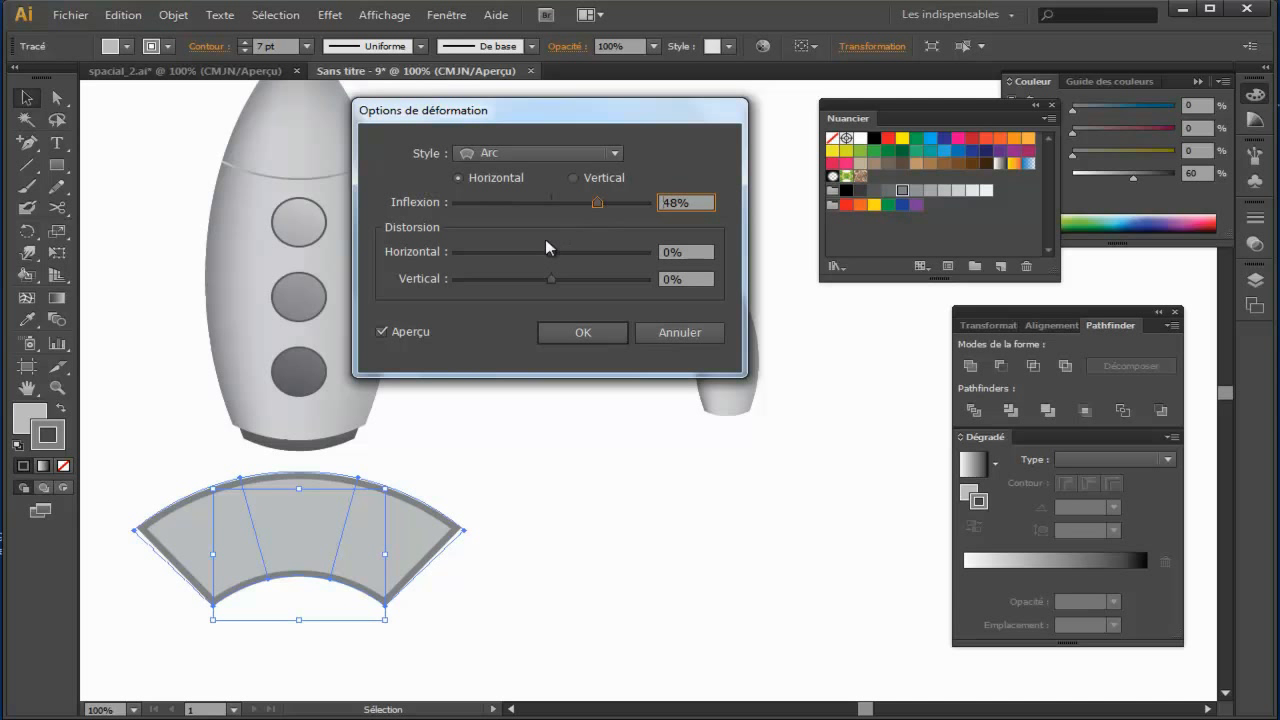
left_click_drag(555, 251, 588, 250)
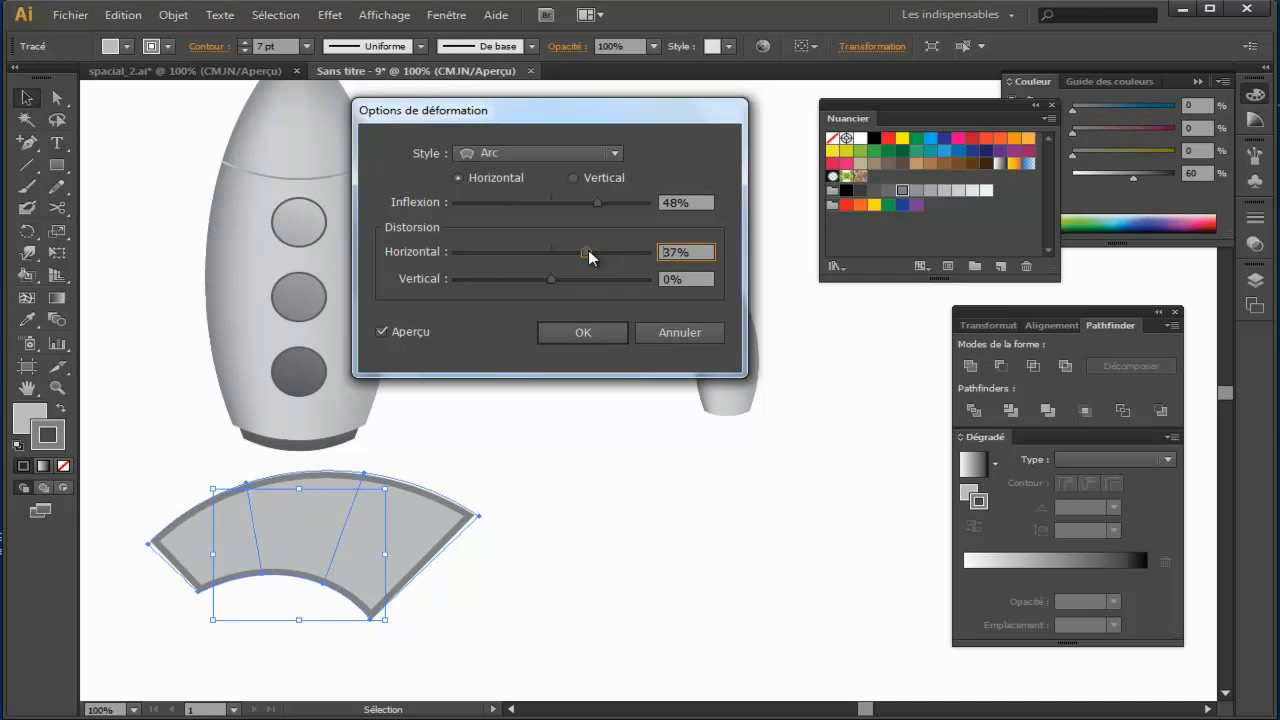
left_click_drag(596, 202, 578, 210)
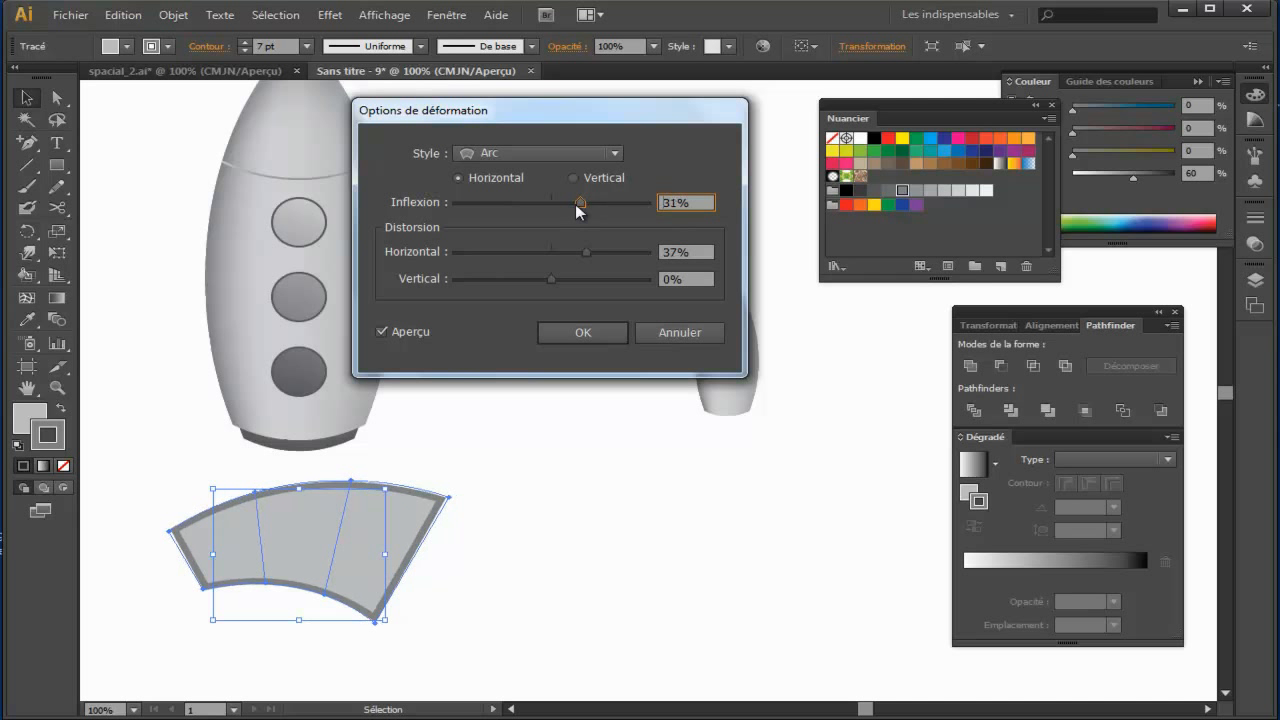
left_click_drag(696, 203, 591, 231)
left_click(710, 252)
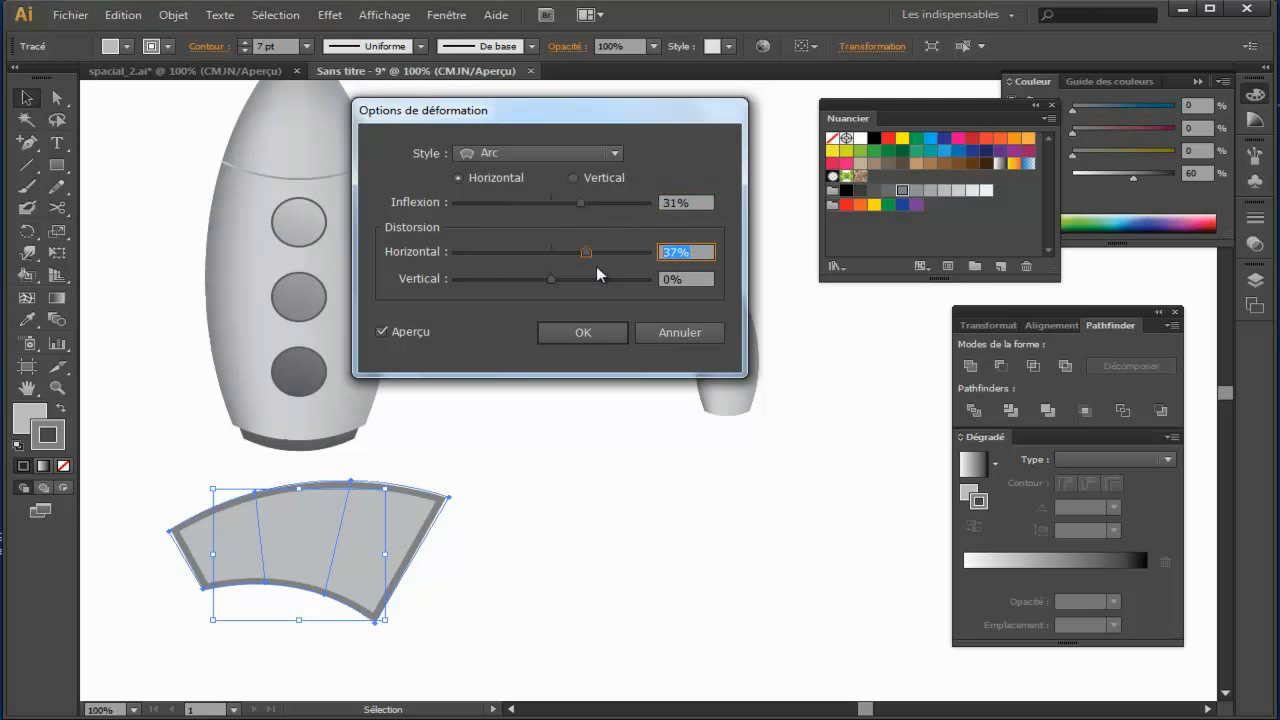
left_click(583, 333)
Step: Move the warped arm up against the rocket's lower right side, with its narrow end behind the body
left_click_drag(356, 564, 476, 369)
left_click_drag(563, 300, 510, 328)
key("shift+Left")
left_click(563, 417)
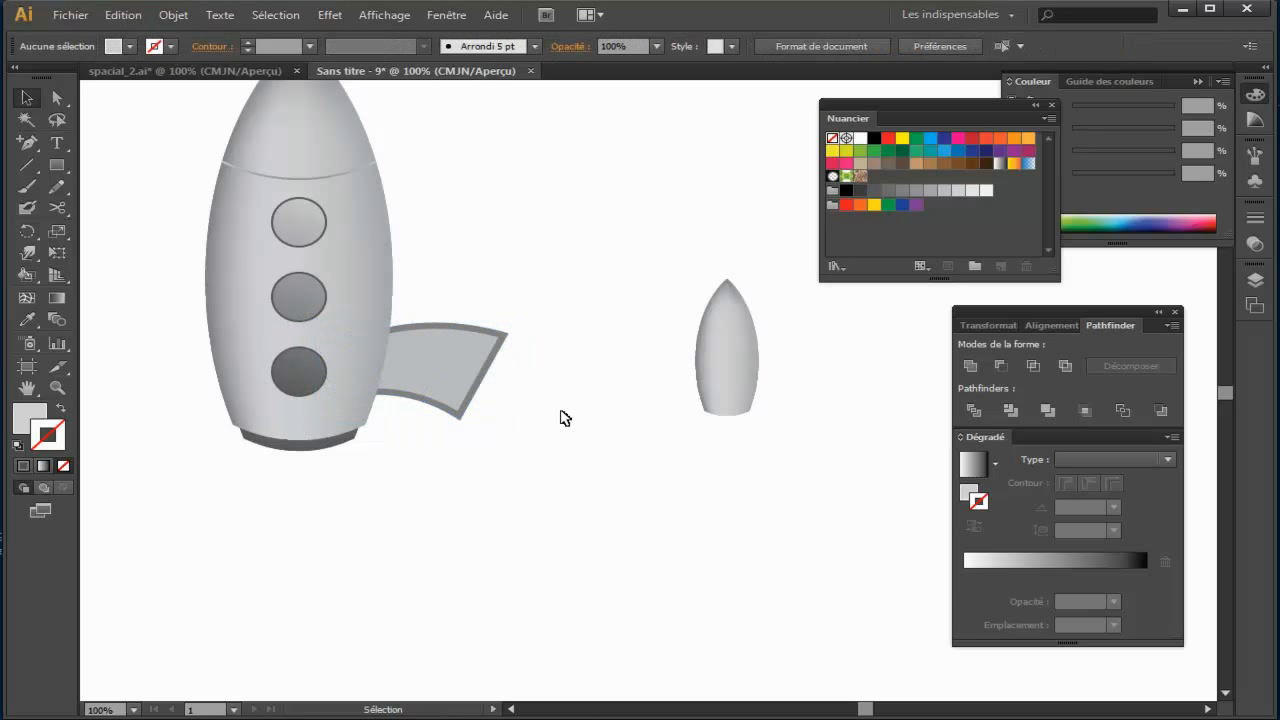
Step: Place the small mesh booster over the outer end of the connecting arm
left_click_drag(736, 368, 491, 398)
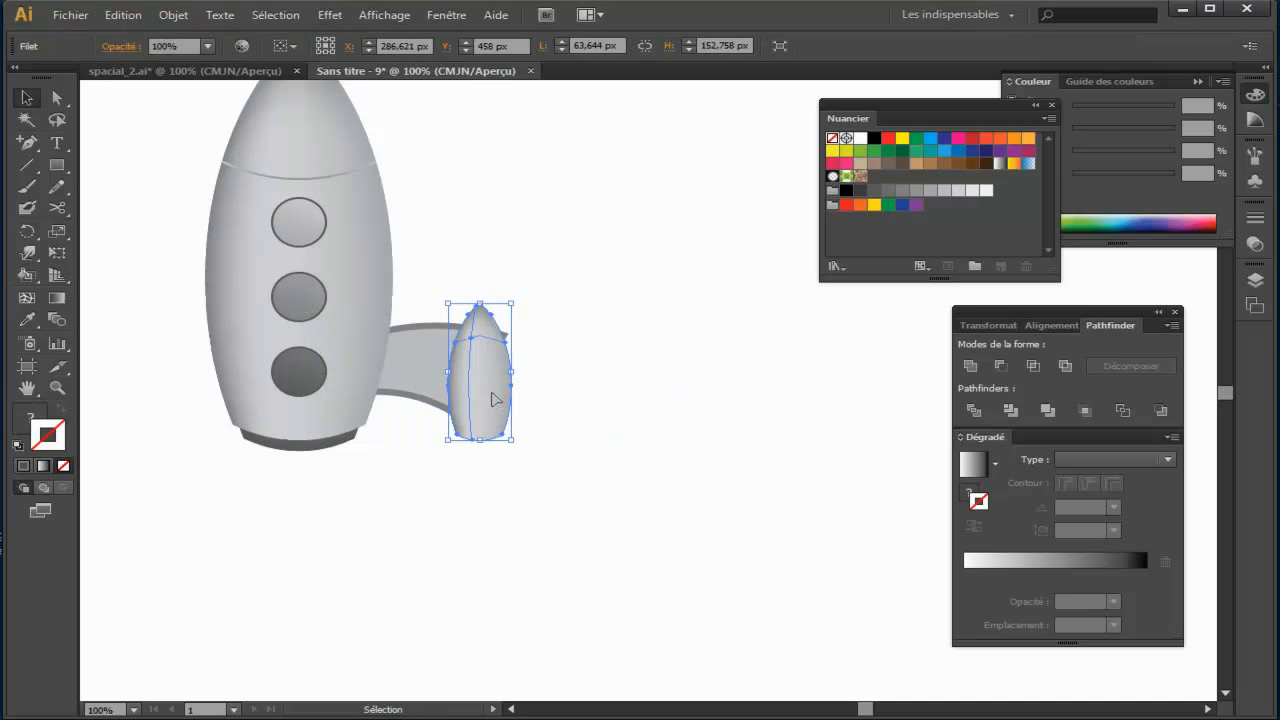
left_click(521, 398)
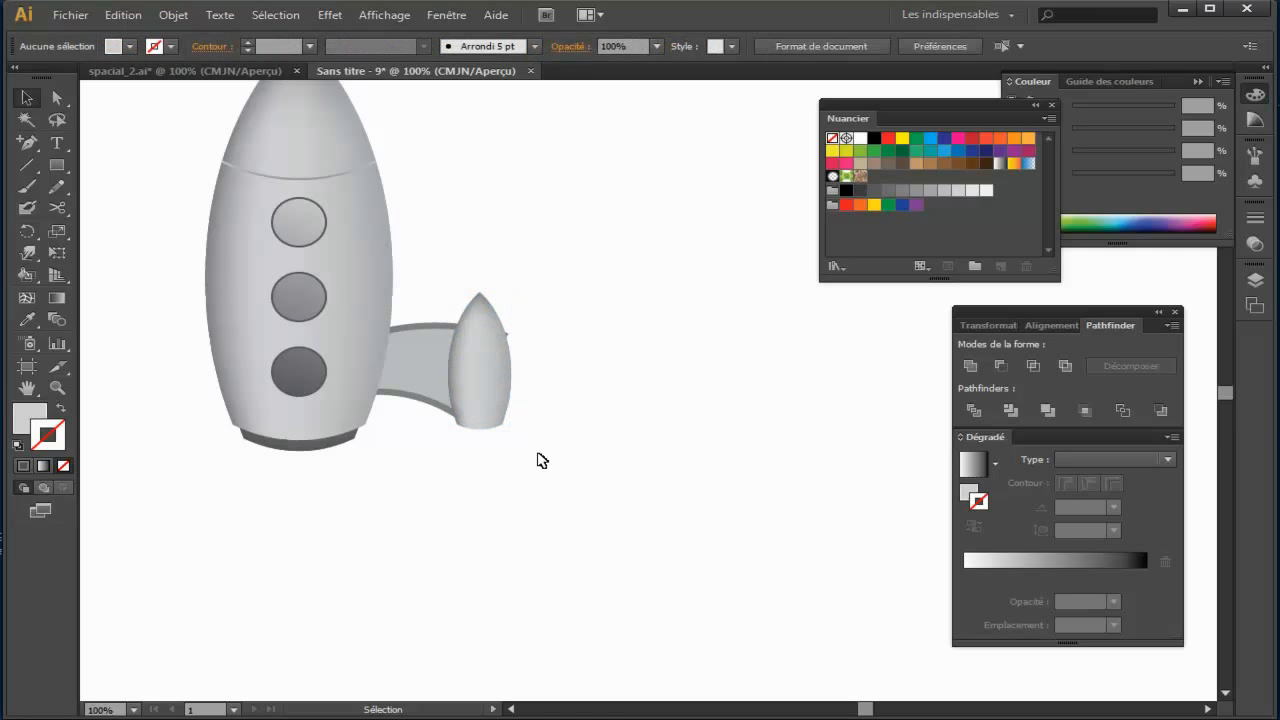
left_click_drag(486, 388, 497, 390)
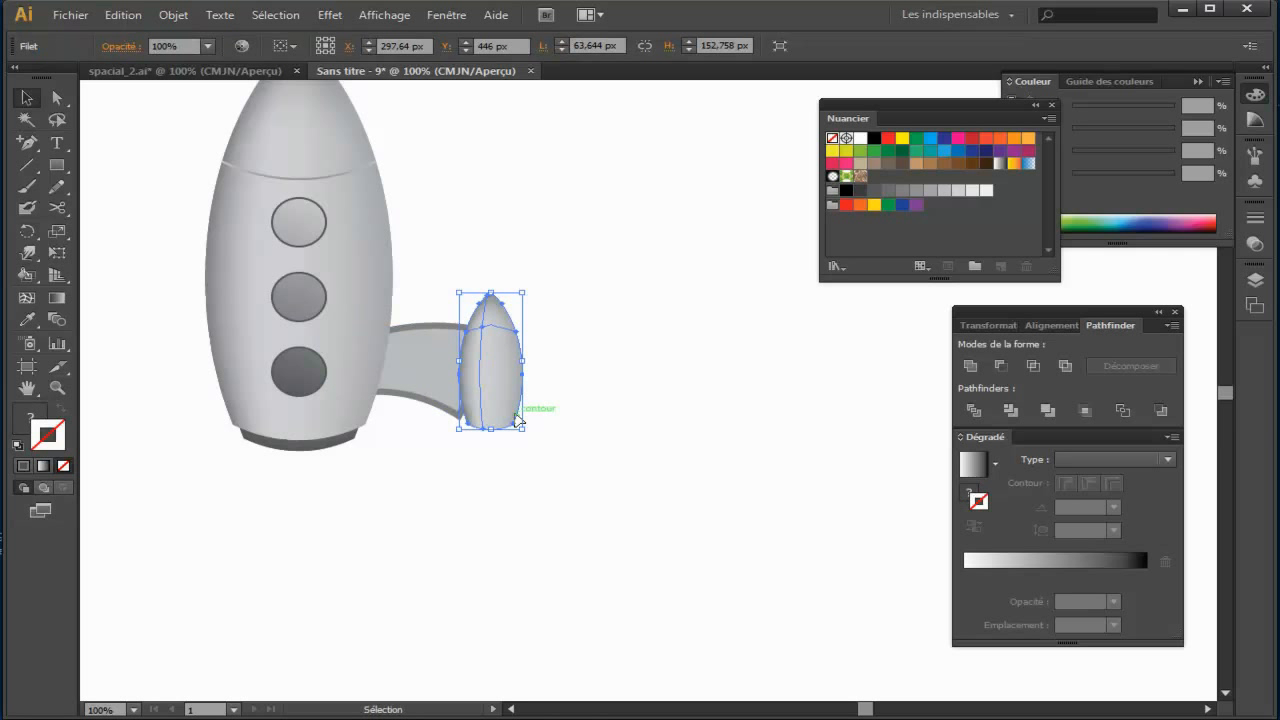
Step: Refine the booster's position over the arm's end, shifting it slightly towards the rocket and 3 px down
key("ctrl+plus")
key("ctrl+plus")
mouse_move(352, 378)
left_mouse_down()
mouse_move(337, 380)
mouse_move(343, 394)
left_mouse_up()
left_click(438, 398)
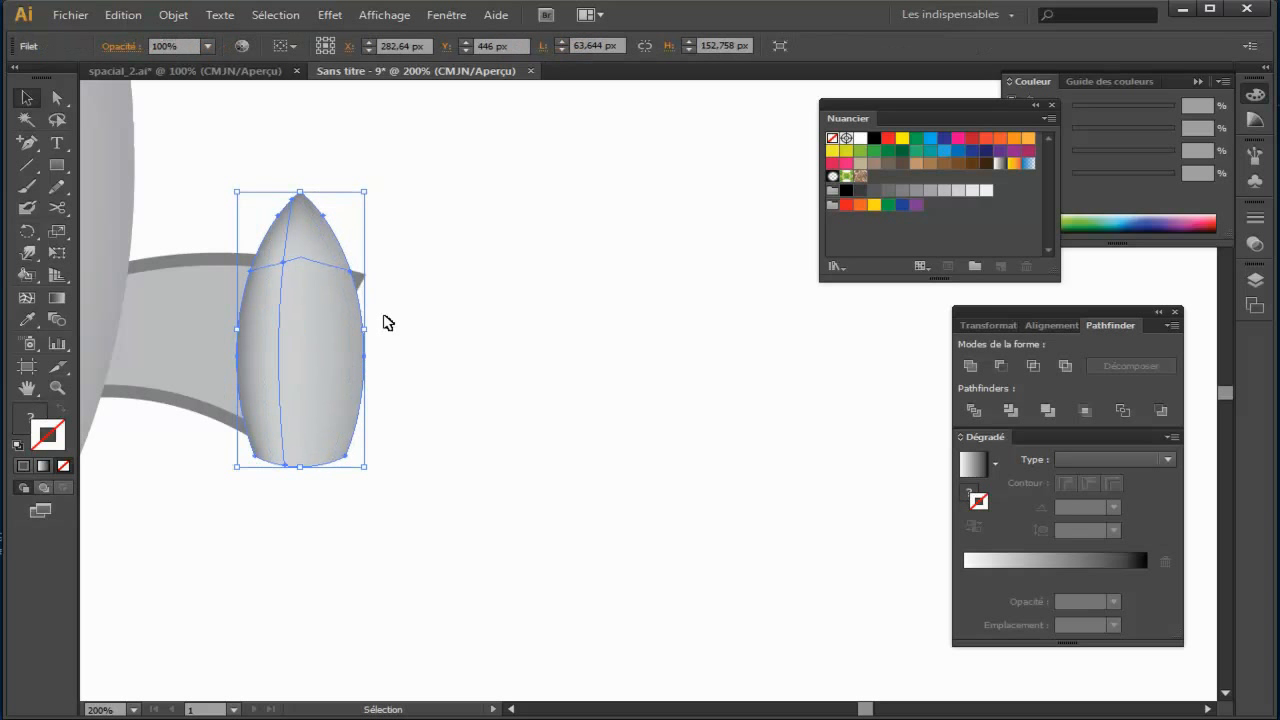
left_click_drag(337, 334, 364, 337)
left_click(475, 457)
left_click_drag(478, 457, 627, 479)
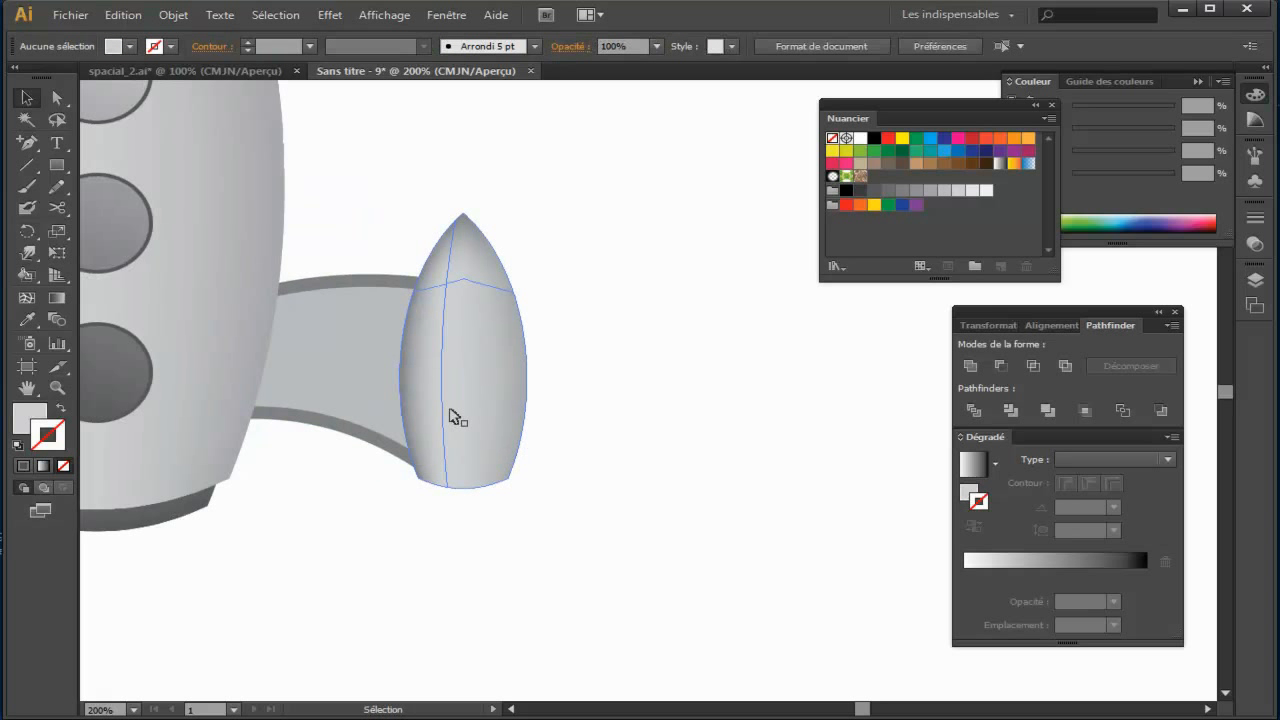
left_click(451, 417)
key("Down")
key("Down")
key("Down")
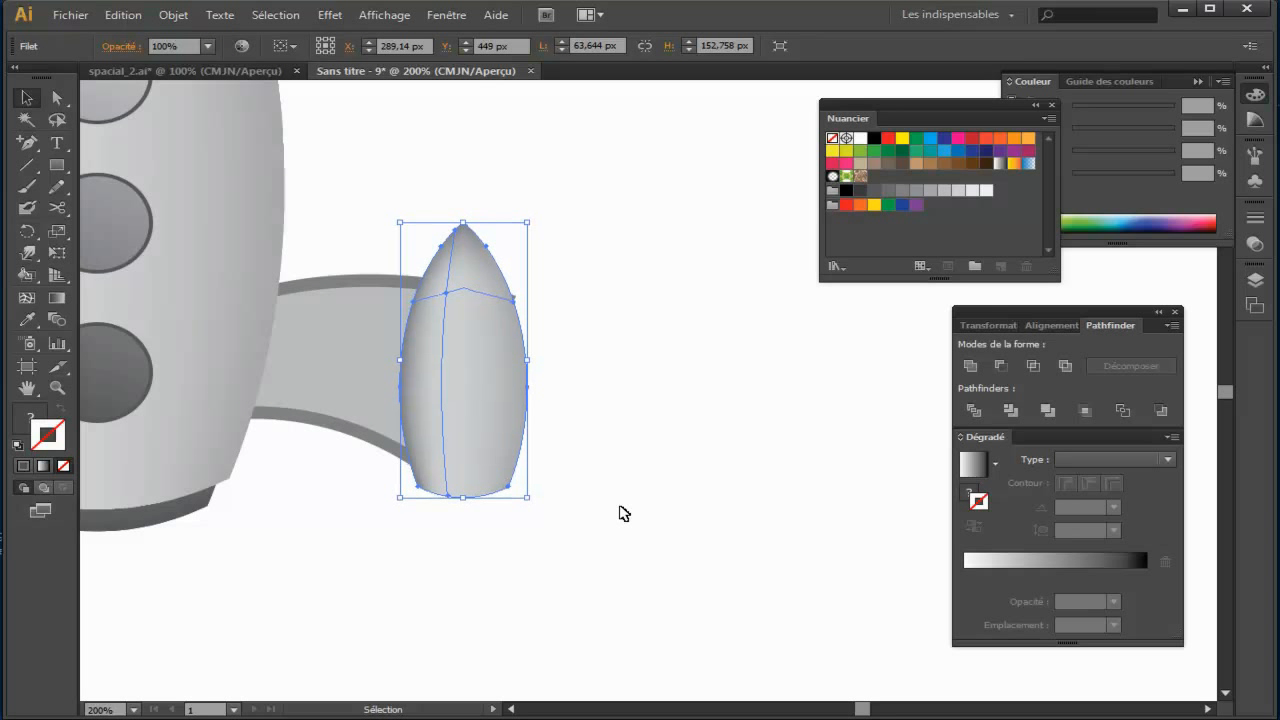
Step: Select the arm and booster together and move them slightly up and towards the rocket
left_click_drag(614, 504, 432, 390)
key("ctrl+minus")
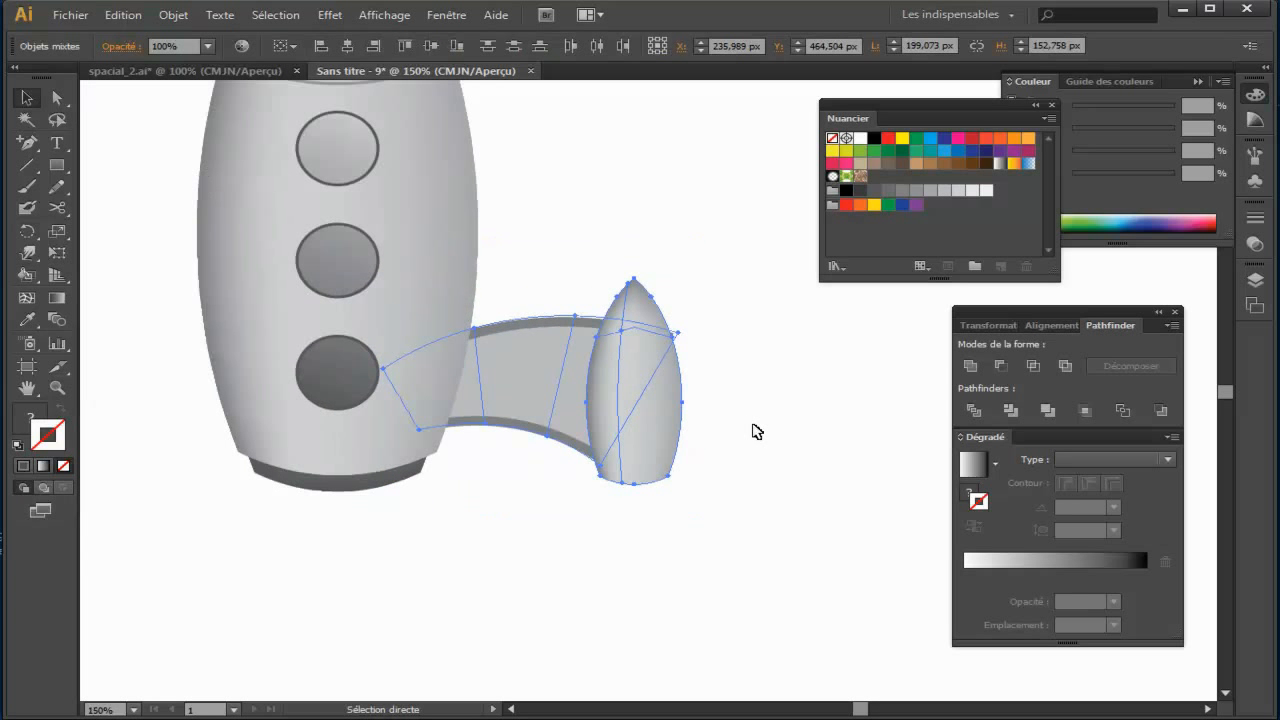
left_click(752, 445)
mouse_move(631, 397)
left_mouse_down()
mouse_move(634, 409)
mouse_move(626, 388)
left_mouse_up()
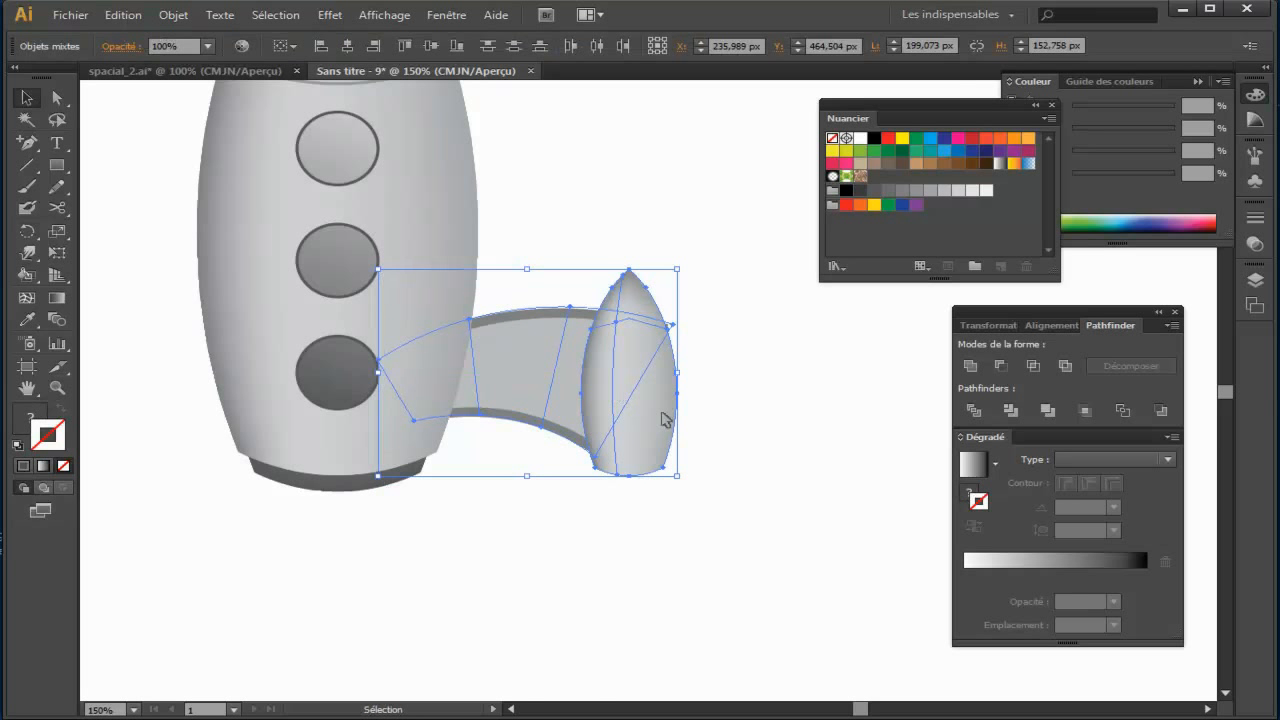
left_click_drag(769, 461, 741, 465)
Step: Nudge the booster alone a few pixels down and outward over the arm's end
left_click(783, 487)
left_click(609, 443)
key("Down")
key("Down")
key("Right")
key("Down")
key("Down")
key("Right")
key("Right")
key("Down")
key("Down")
key("Up")
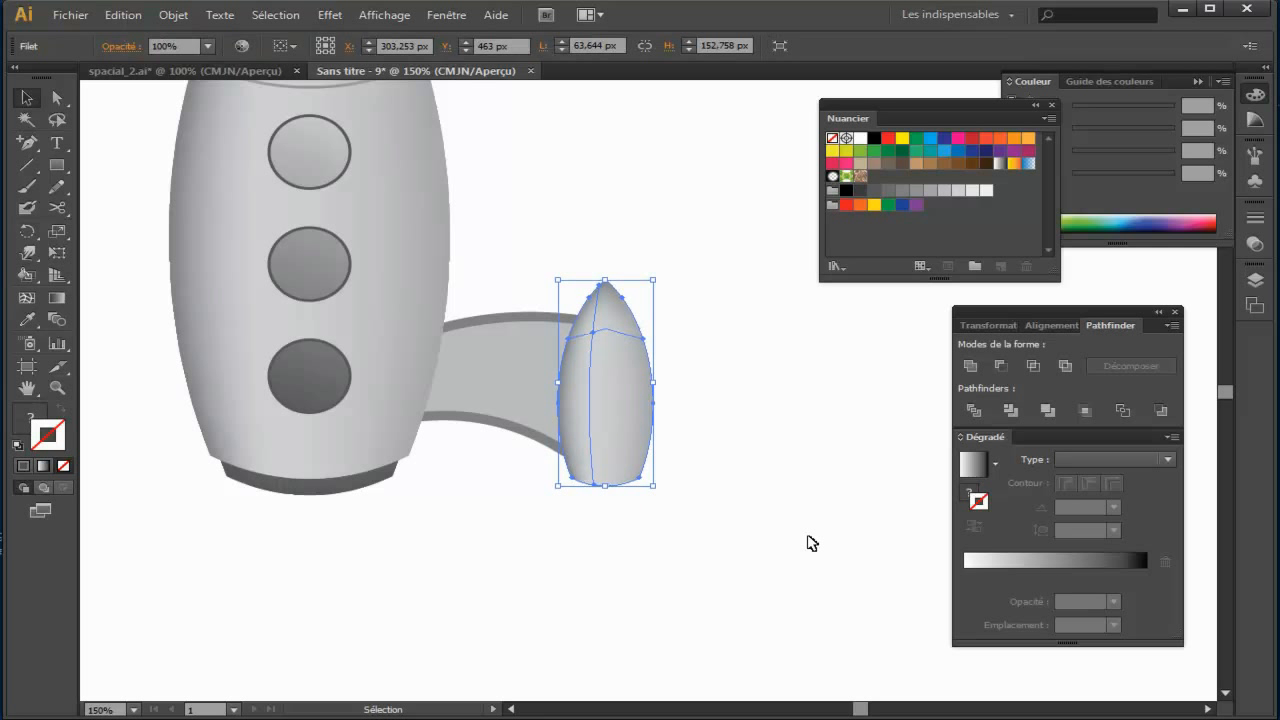
left_click(799, 544)
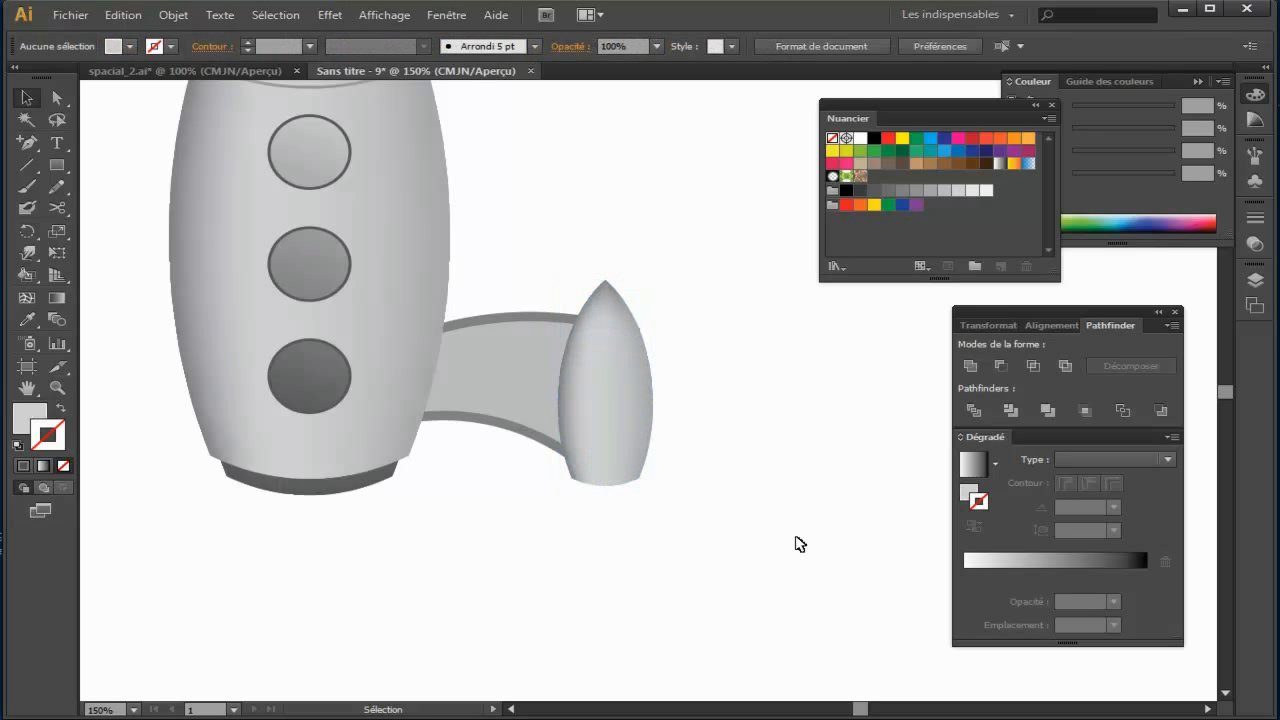
Step: Stretch the booster downward to a height of about 159.65 px and nudge it slightly outward
left_click(633, 451)
left_click_drag(606, 487, 606, 495)
left_click(756, 472)
left_click(618, 441)
key("Right")
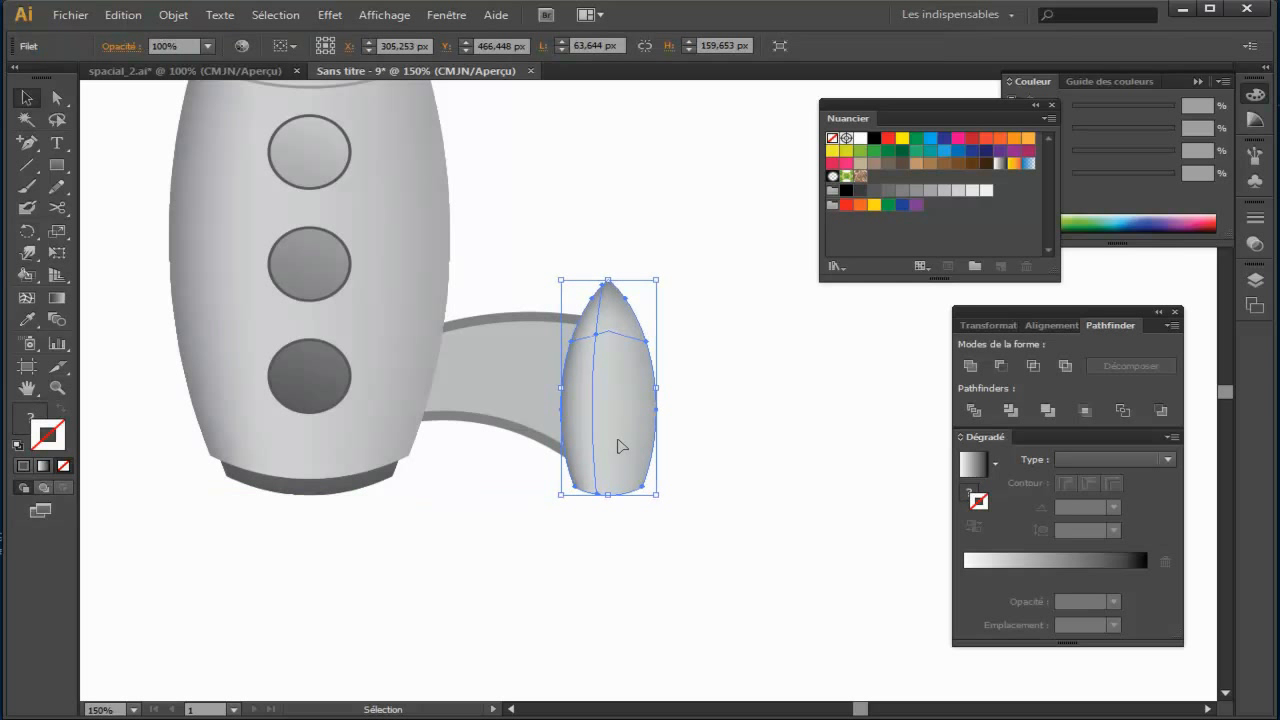
left_click(738, 453)
Step: Draw a large ellipse centred on the booster's tip, its lower curve crossing the booster just above the base
left_click_drag(803, 480, 751, 463)
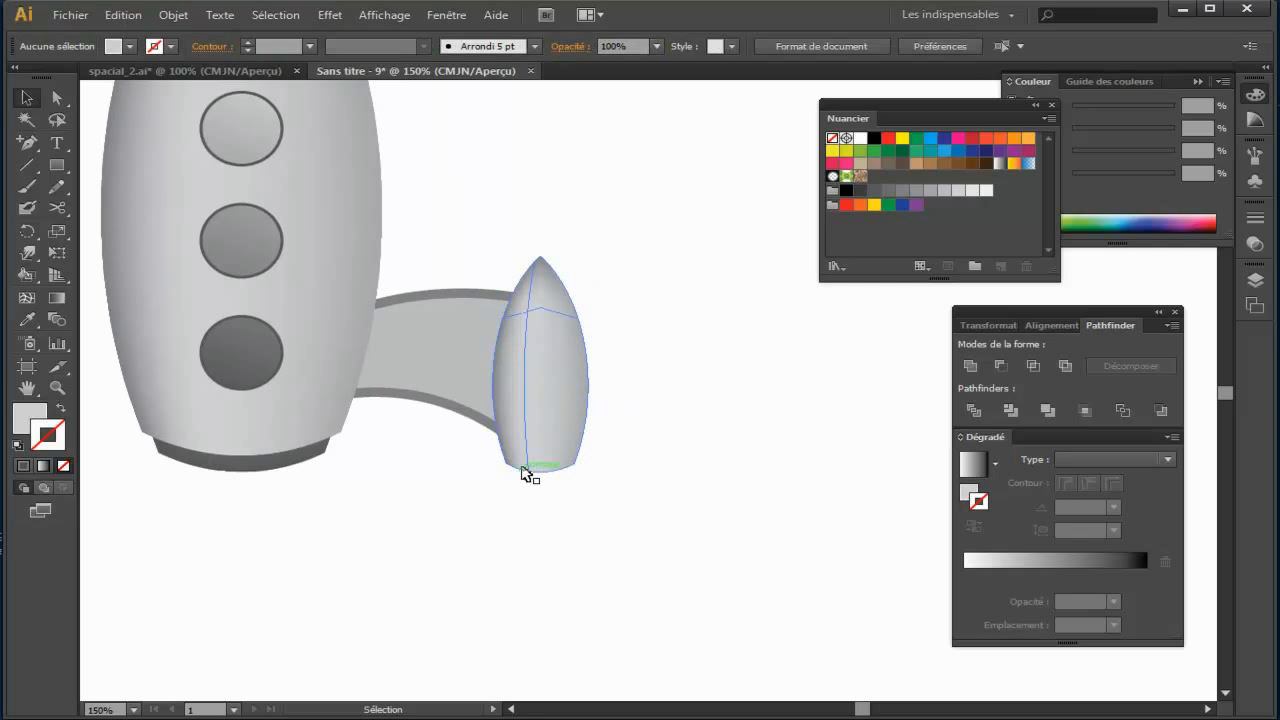
key("space")
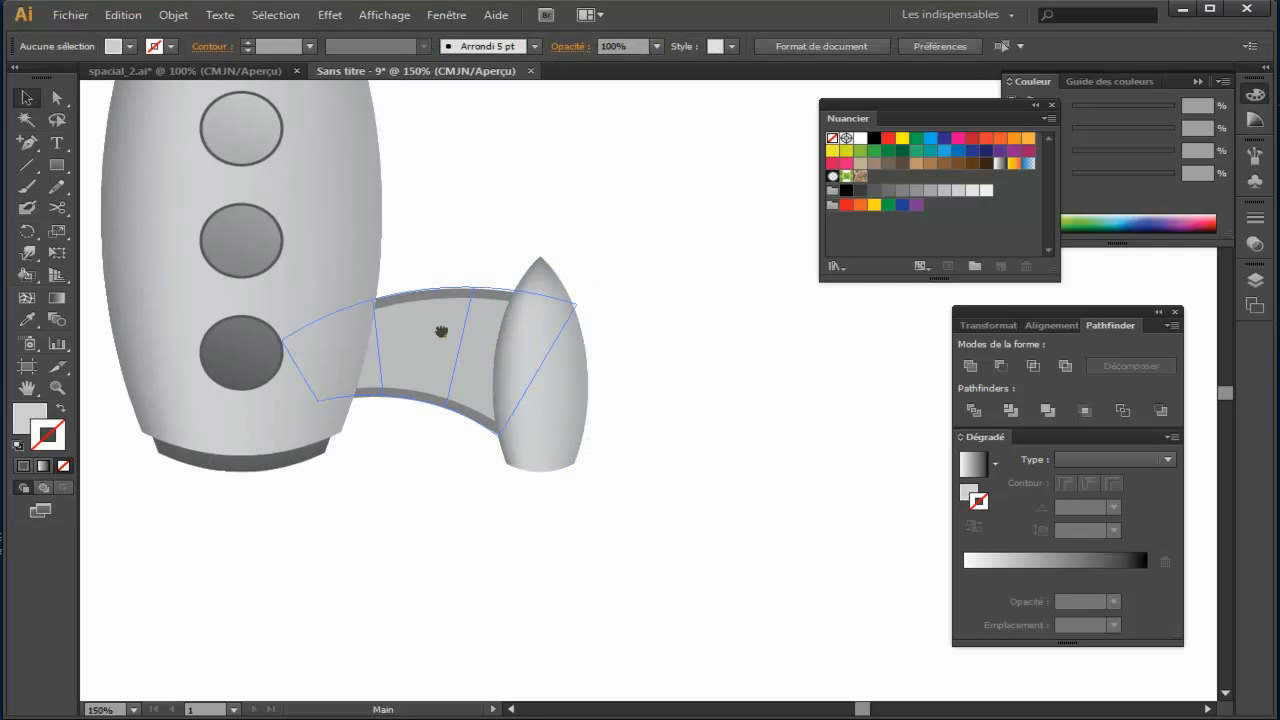
left_click_drag(426, 280, 436, 430)
key("space")
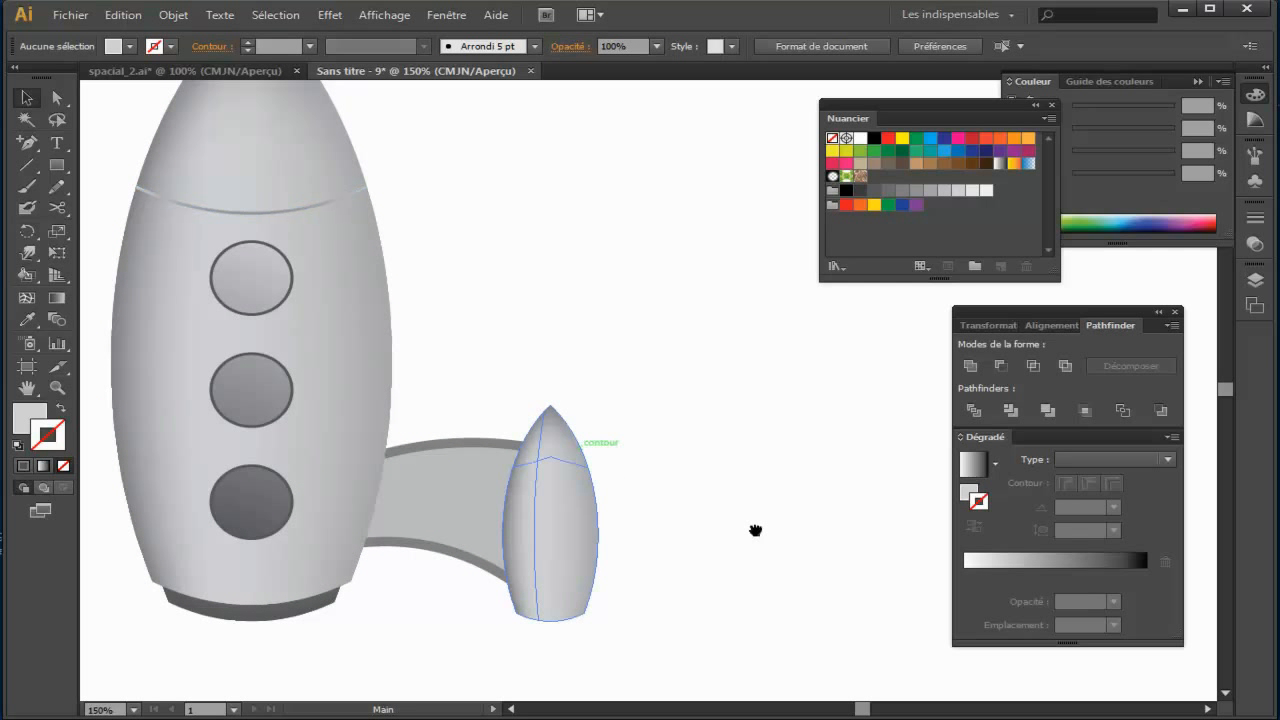
left_click_drag(755, 530, 703, 478)
left_click_drag(57, 165, 165, 207)
left_click_drag(499, 353, 638, 551)
key("v")
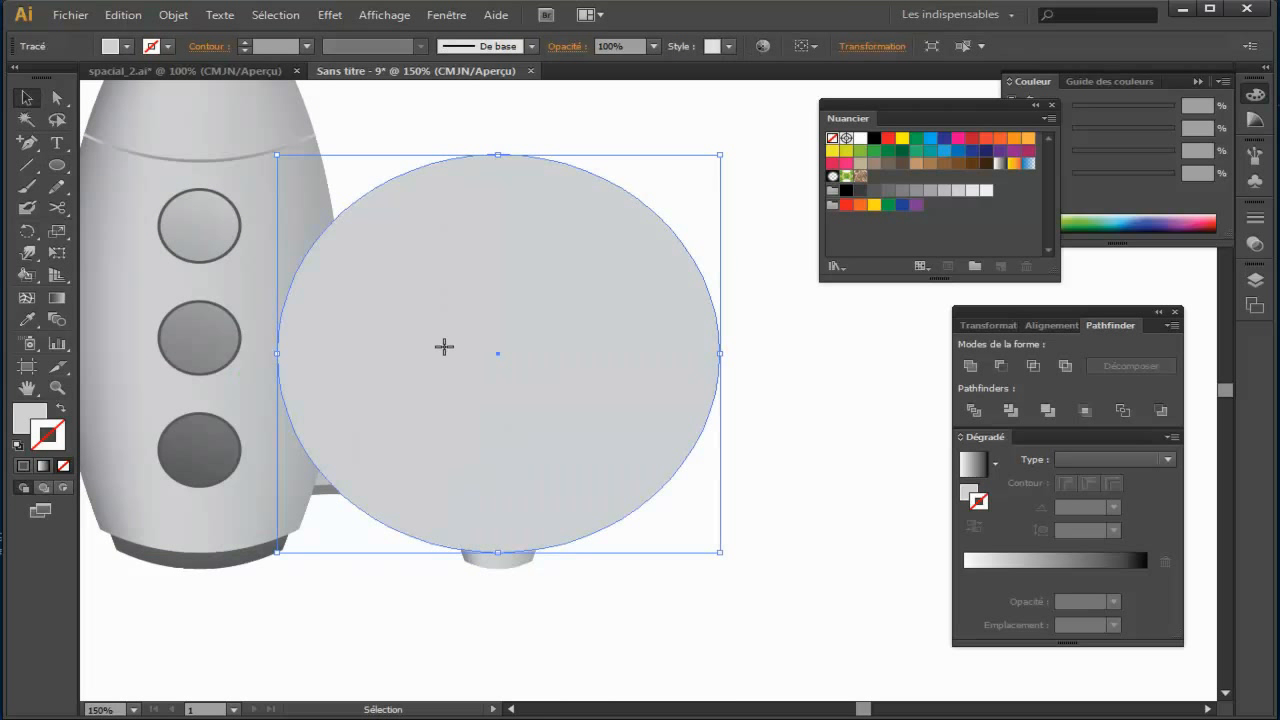
Step: Give the ellipse no fill and a 1 pt outline in the 80% grey swatch
left_click(35, 416)
left_click(834, 138)
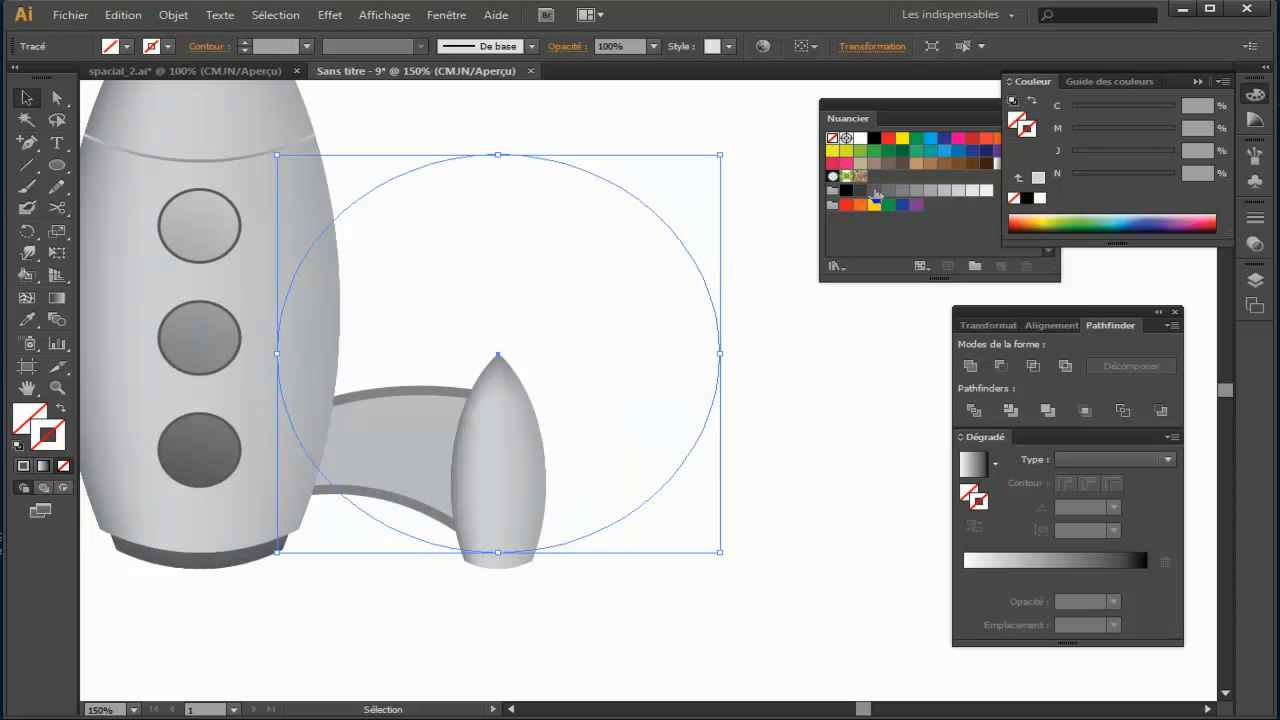
left_click(875, 191)
left_click(809, 455)
key("space")
left_click_drag(782, 534, 746, 440)
Step: Duplicate the ellipse slightly lower so two parallel curves cross the booster's base, and select the upper one
left_click(578, 438)
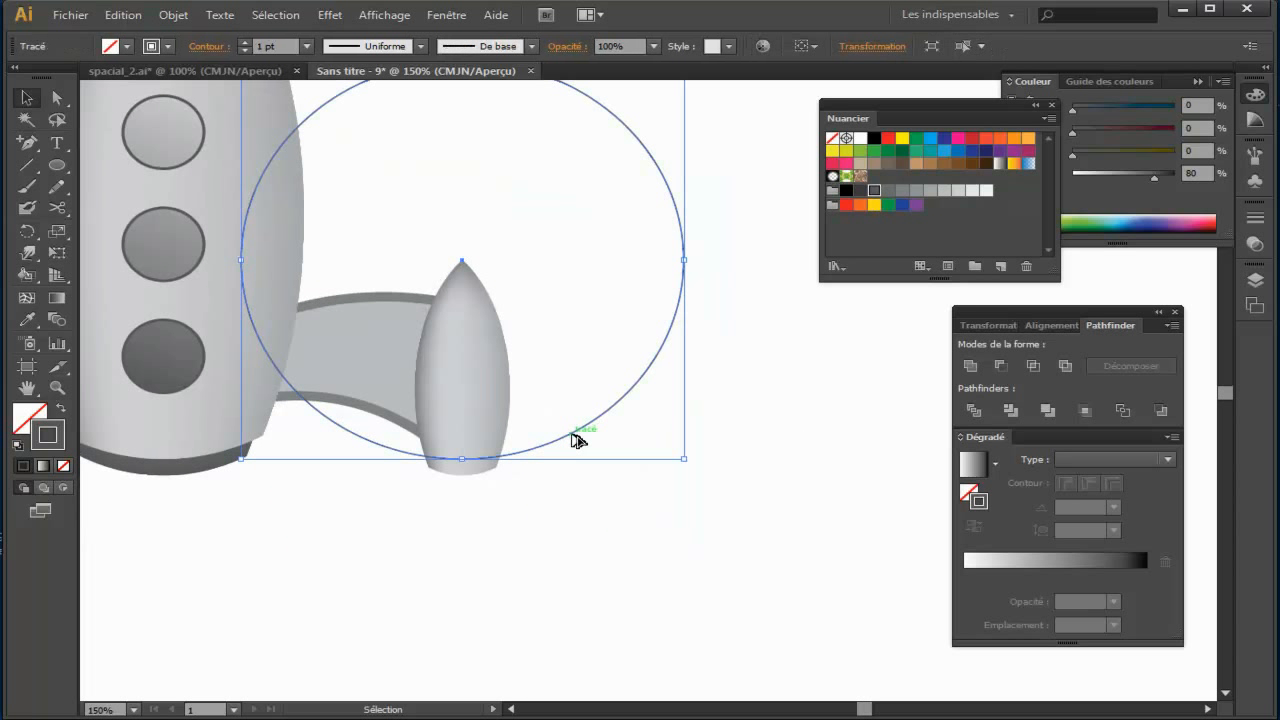
left_click_drag(572, 434, 575, 447)
key("ctrl+plus")
key("ctrl+plus")
key("ctrl+plus")
left_click_drag(447, 565, 686, 543)
key("ctrl+plus")
left_click_drag(561, 504, 654, 357)
left_click(534, 451)
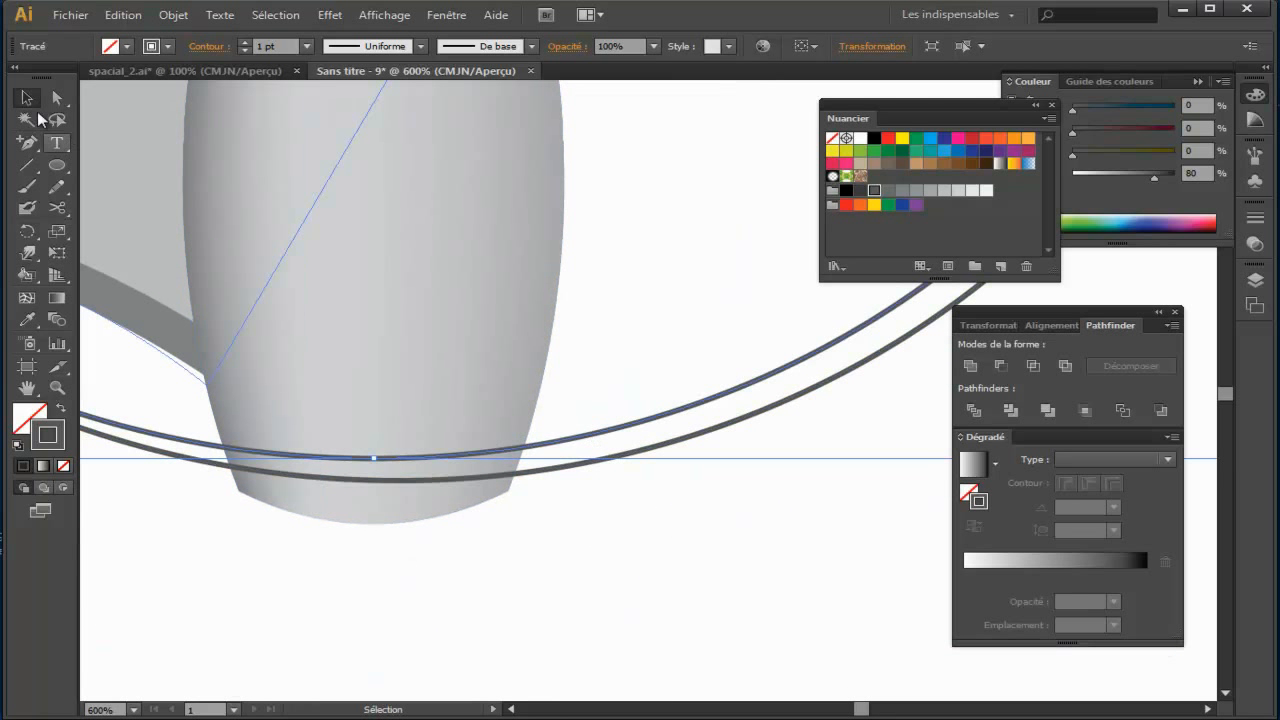
Step: Cut the upper ellipse with the Scissors tool where it crosses both edges of the booster
left_click(57, 207)
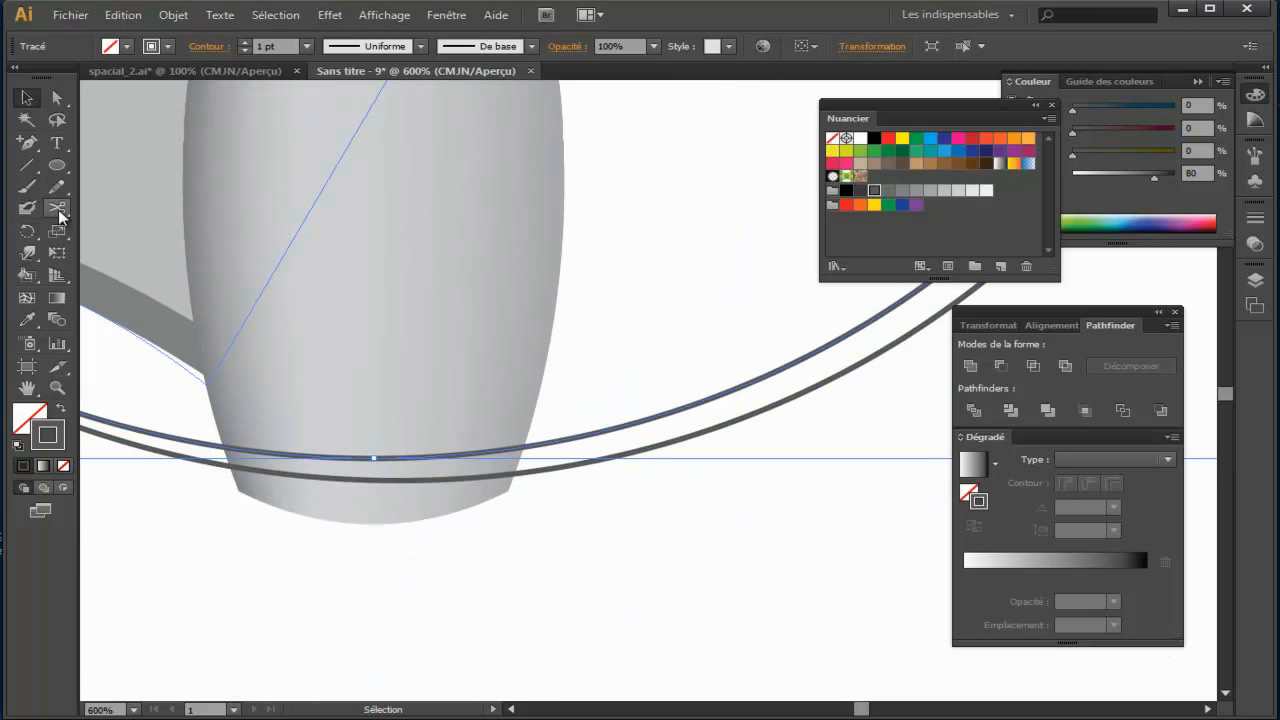
left_click(524, 447)
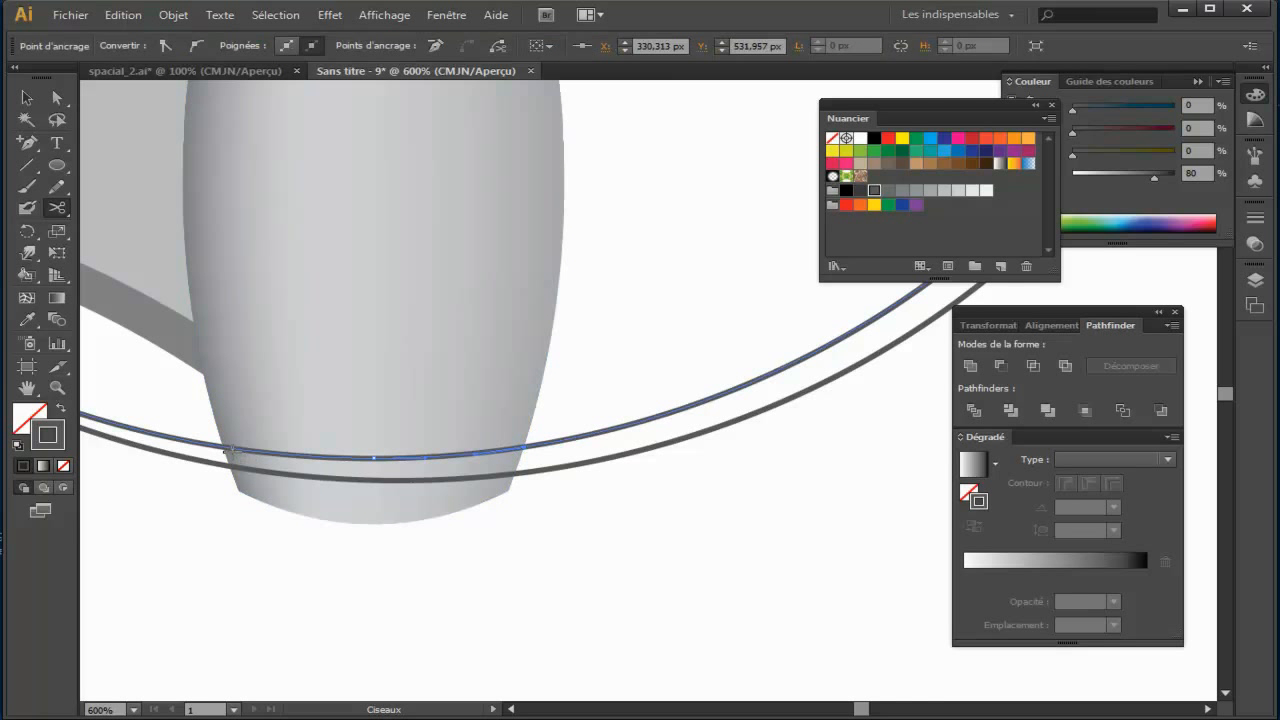
left_click(228, 446)
Step: Cut the lower ellipse with the Scissors tool at both edges of the booster
left_click(27, 97)
left_click(586, 463)
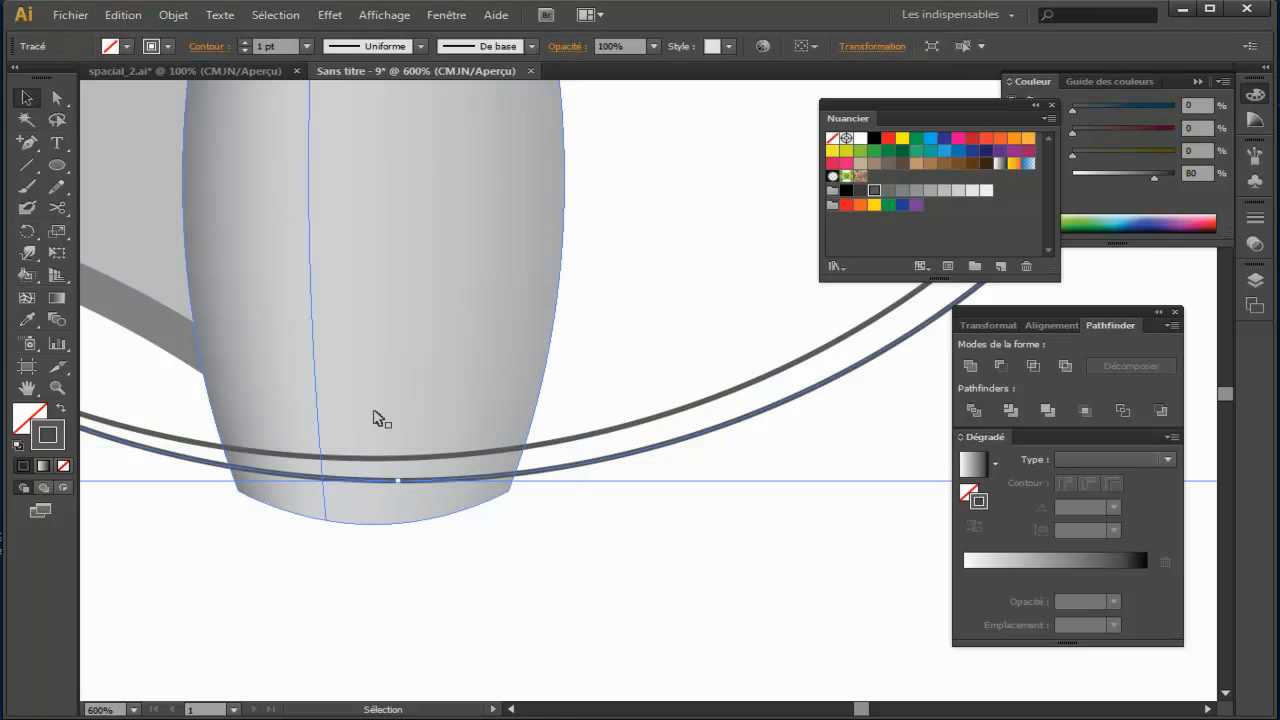
left_click(57, 208)
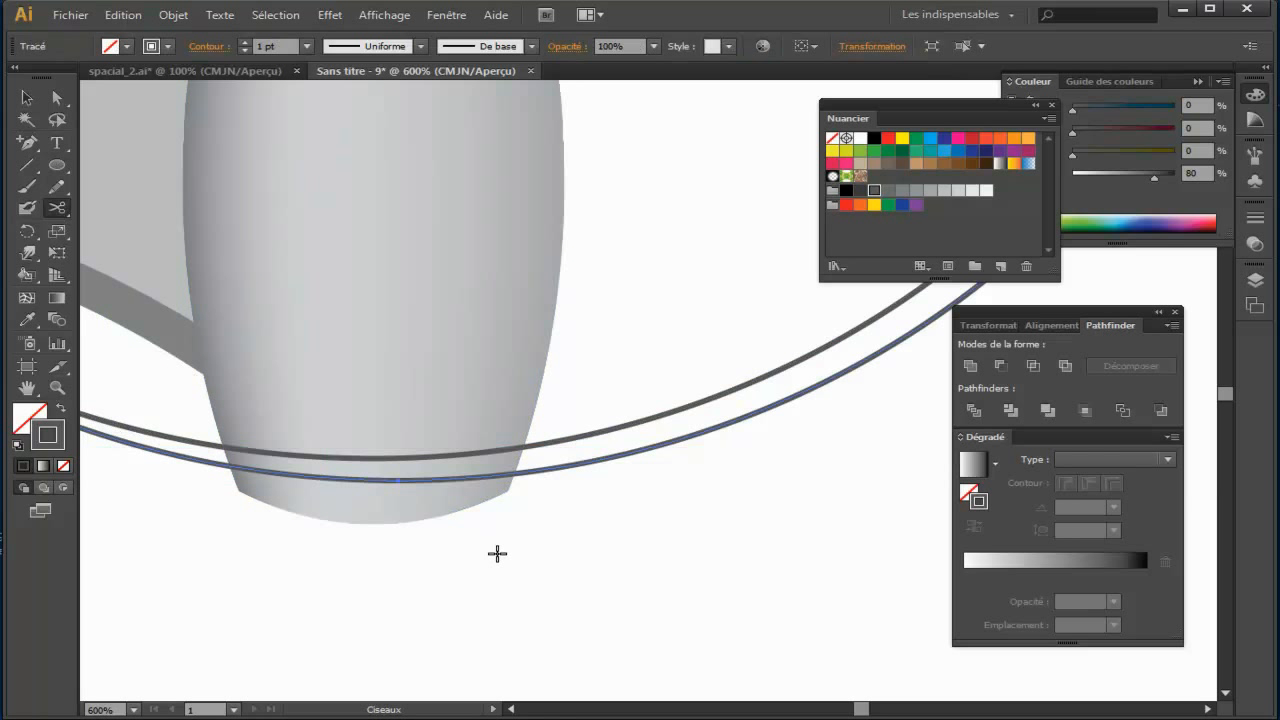
left_click(317, 483)
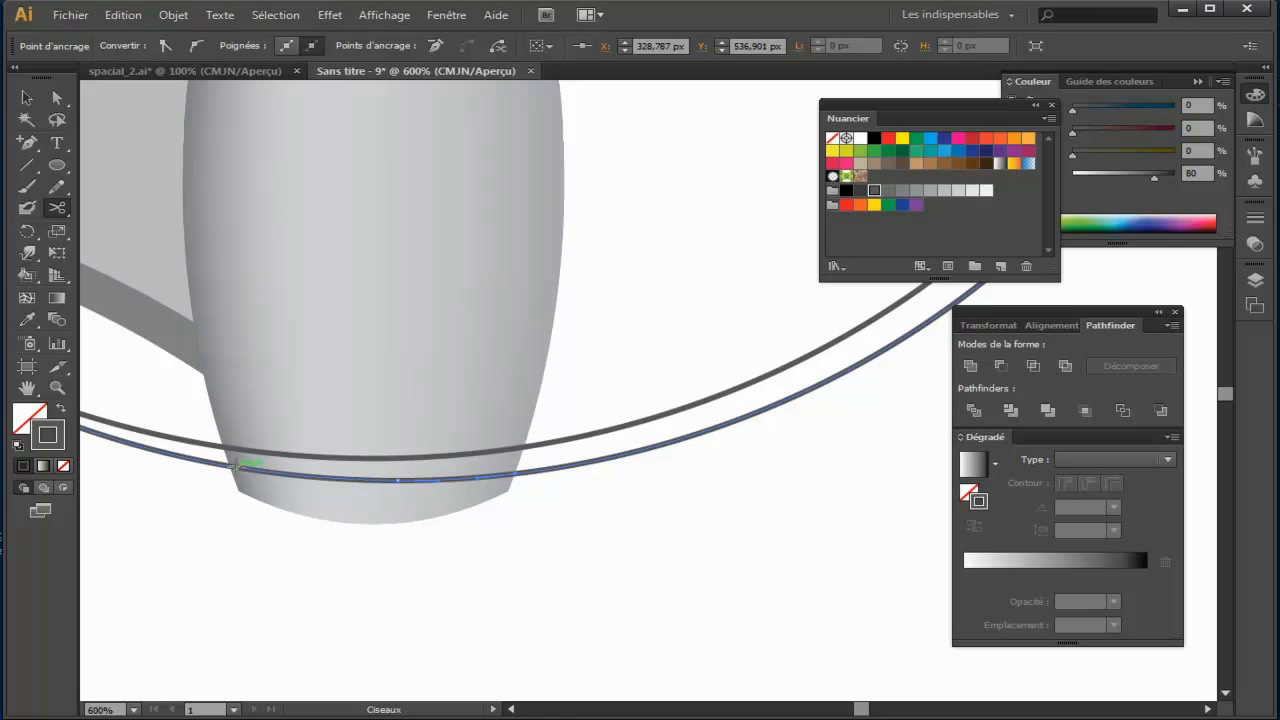
left_click(234, 468)
Step: Delete the parts of both ellipses outside the booster, keeping two curved stripes above its base
left_click(30, 105)
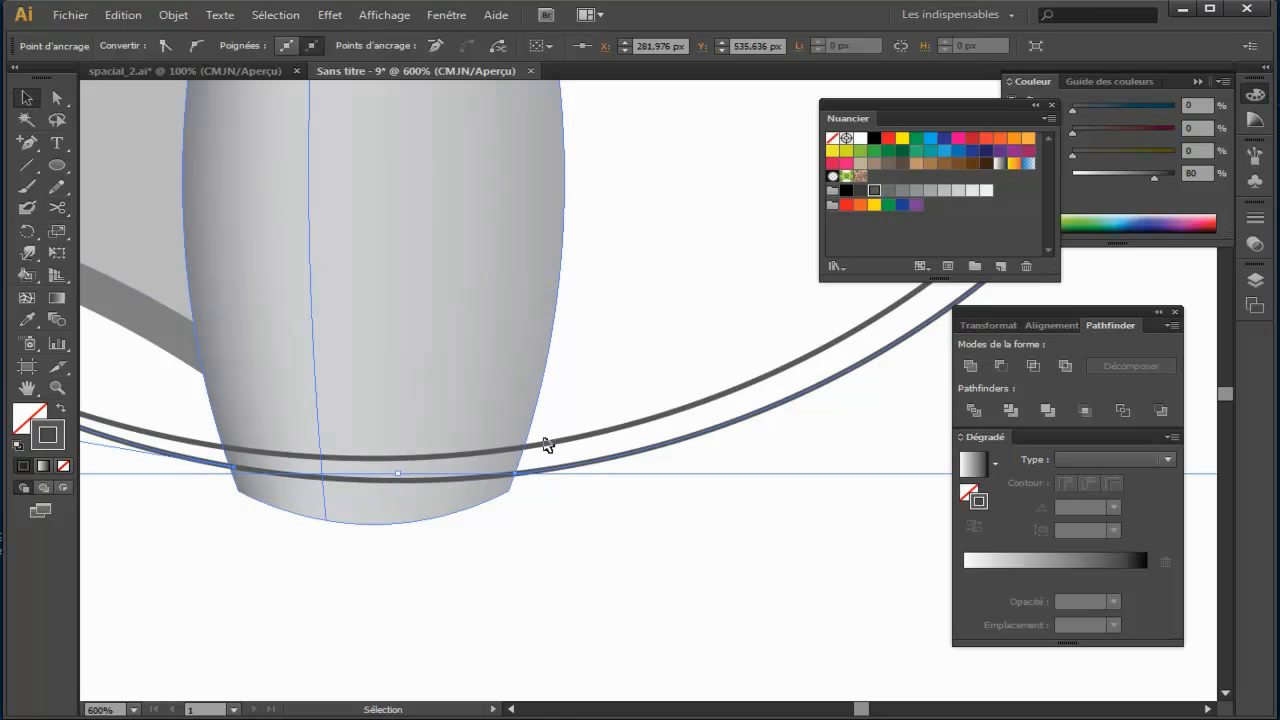
left_click_drag(677, 360, 740, 483)
key("Delete")
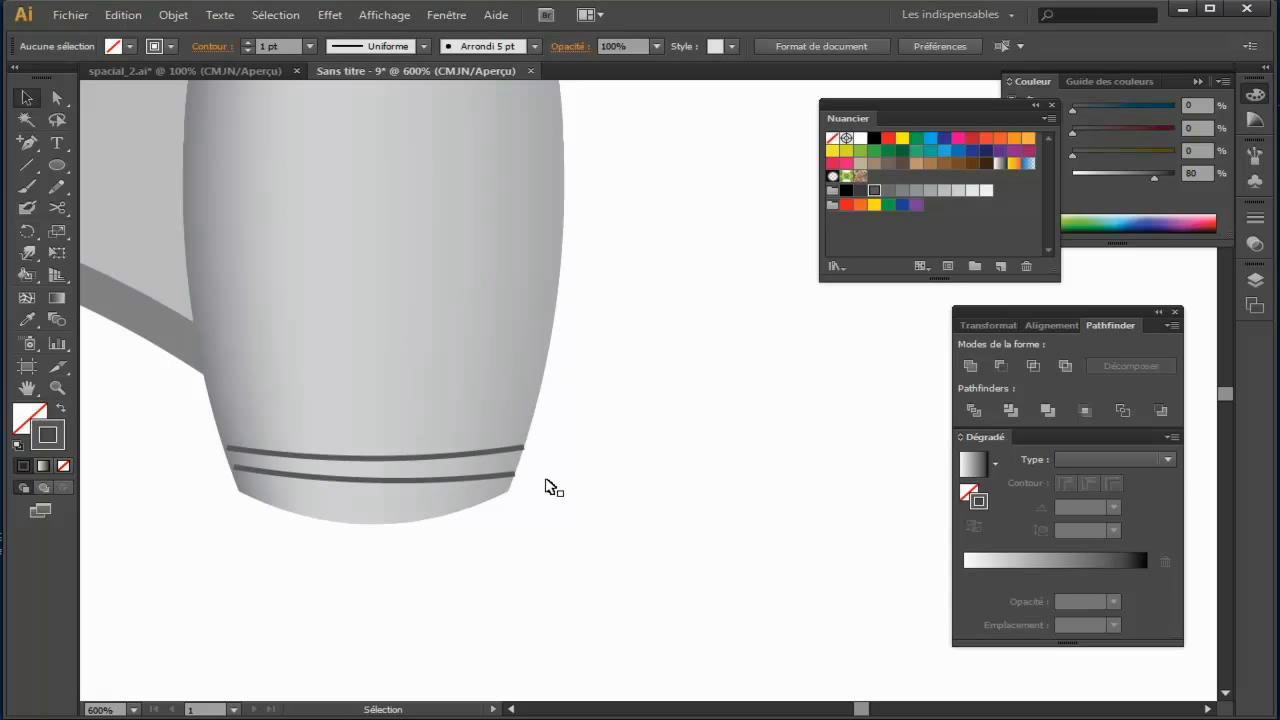
Step: Select both curved stripes above the booster's base and give their strokes round caps
left_click(408, 481)
left_click_drag(247, 473, 233, 475)
key("ctrl+plus")
key("ctrl+plus")
key("ctrl+plus")
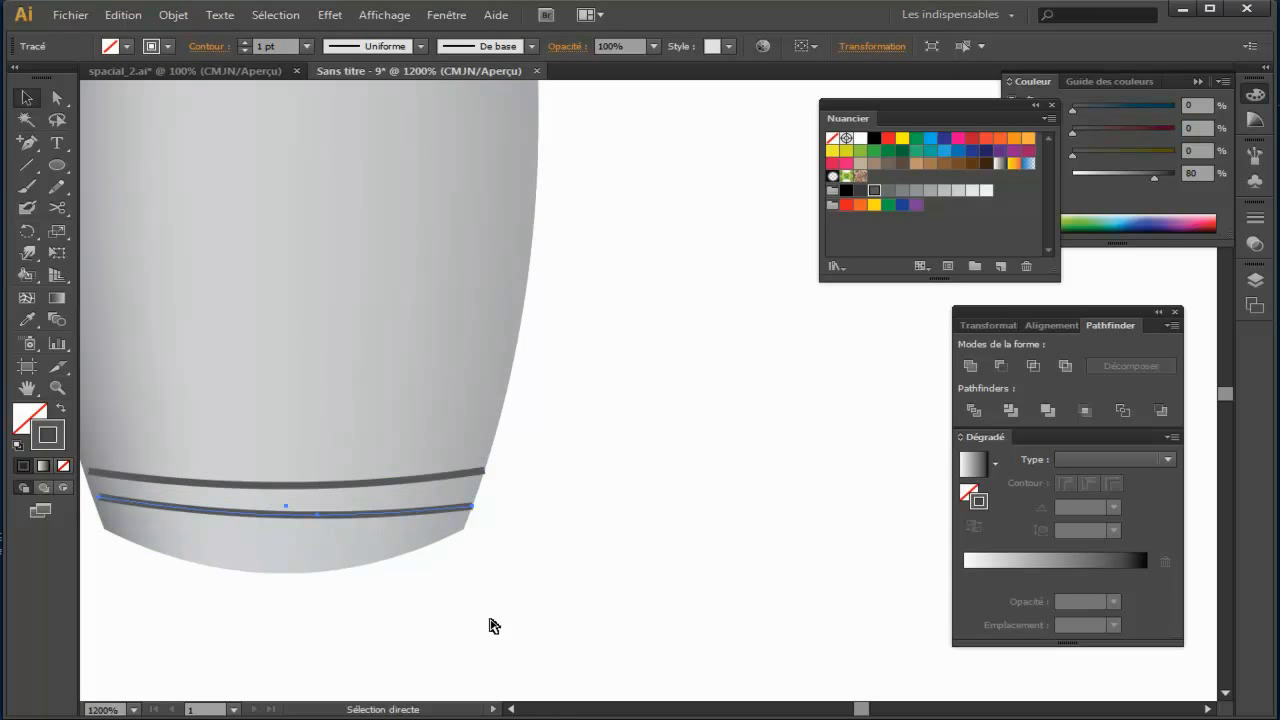
left_click_drag(404, 568, 854, 437)
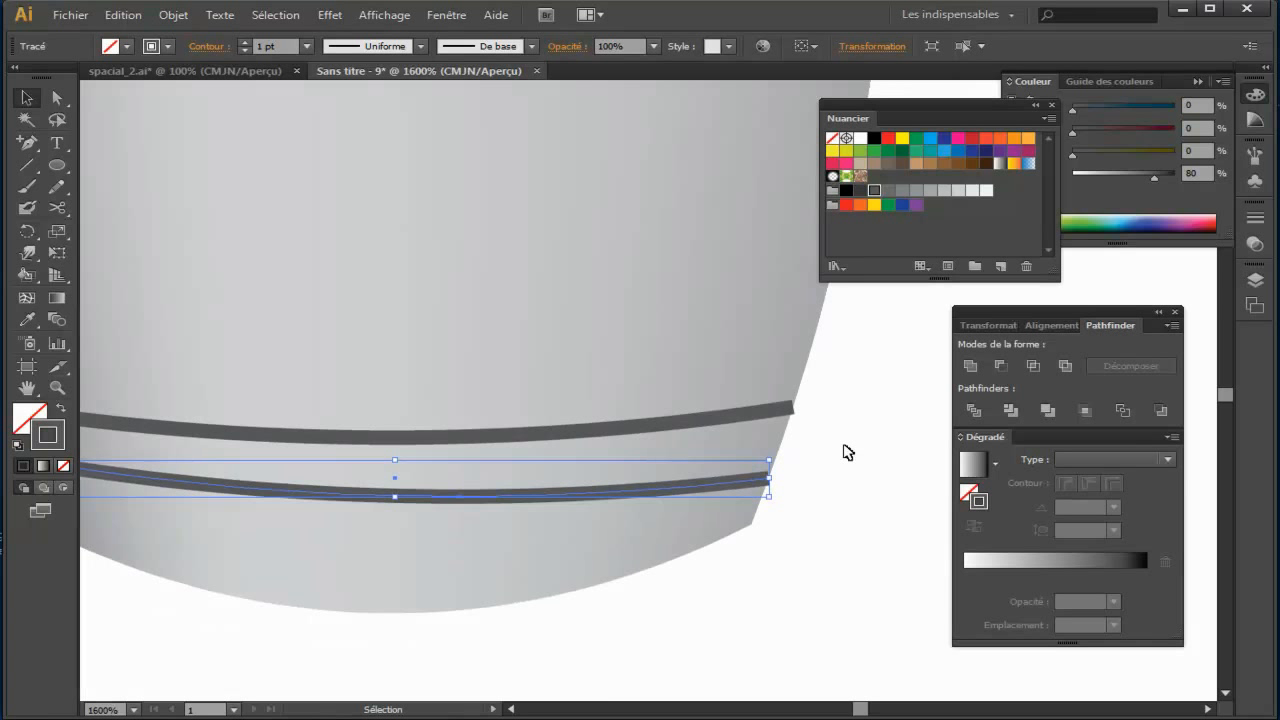
left_click(846, 449)
left_click(690, 495)
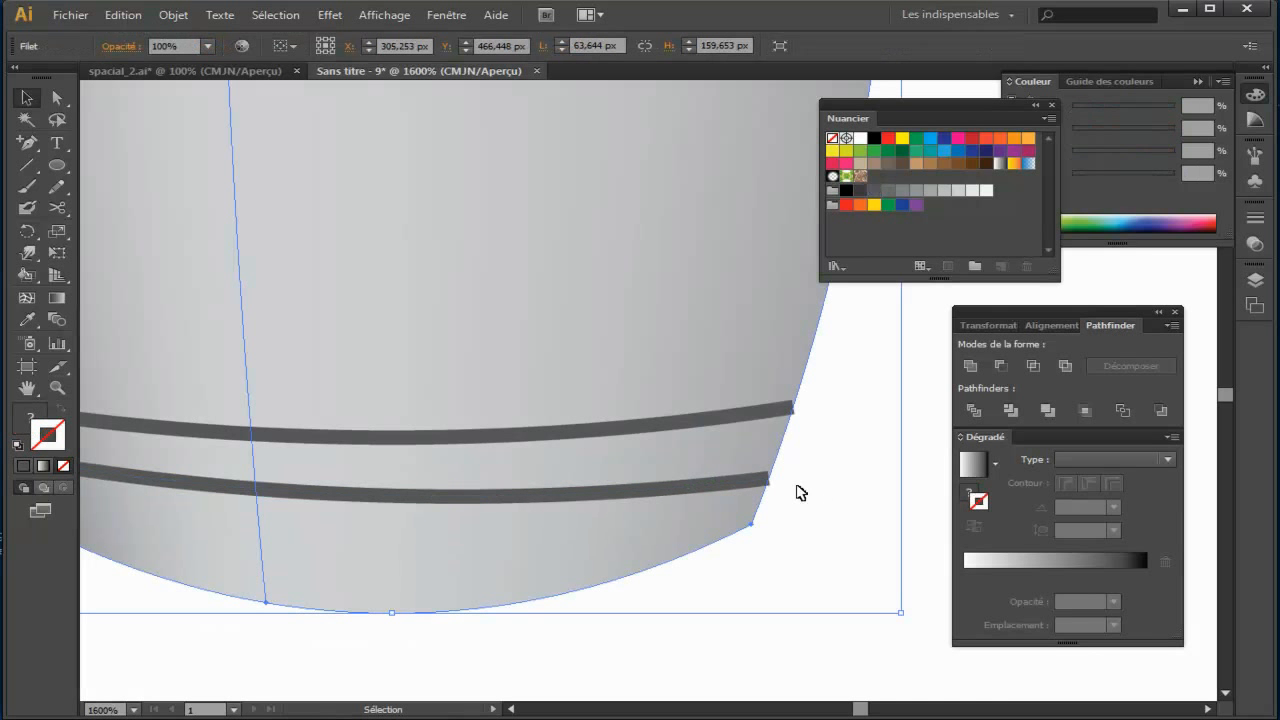
left_click(763, 486)
left_click(688, 421, "shift")
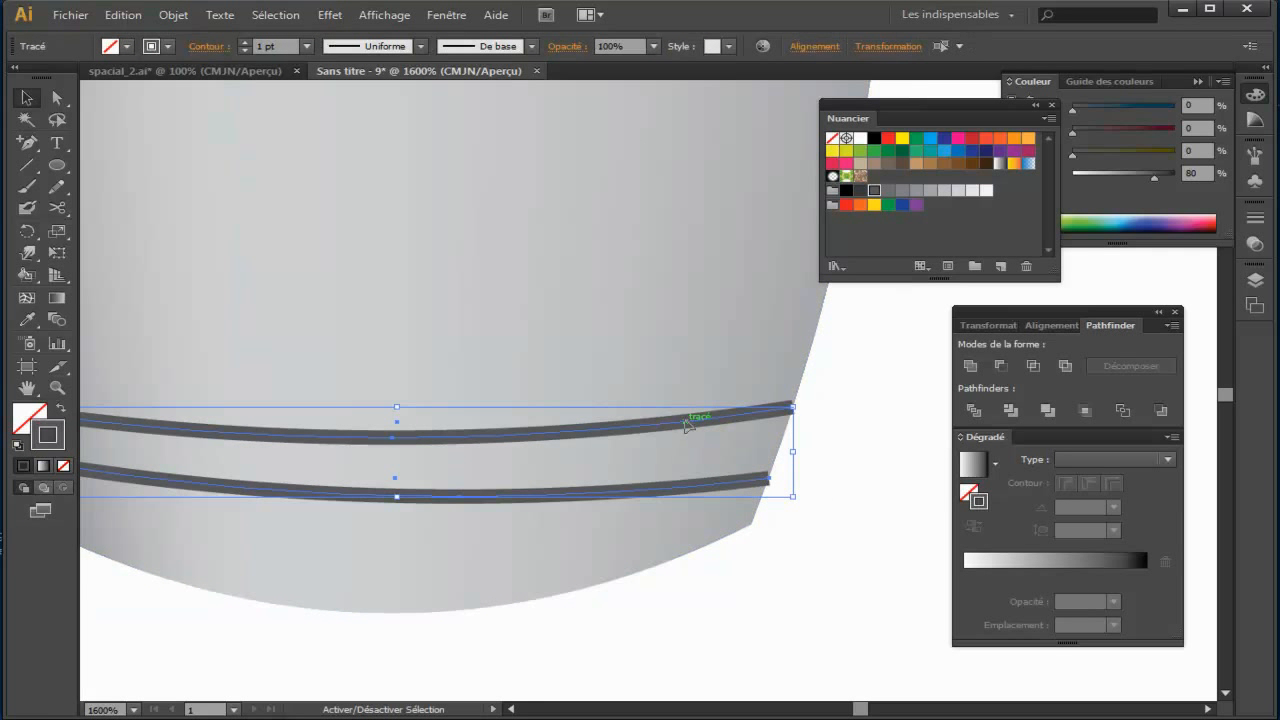
left_click(208, 47)
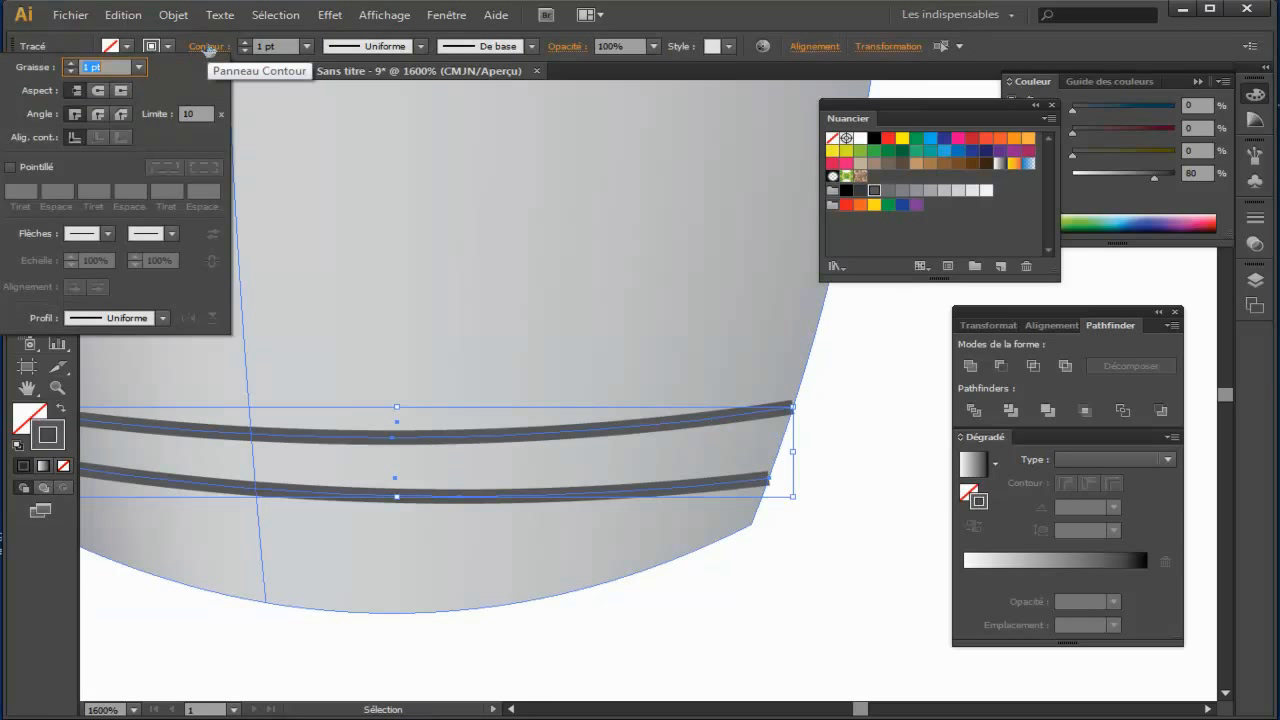
left_click(98, 91)
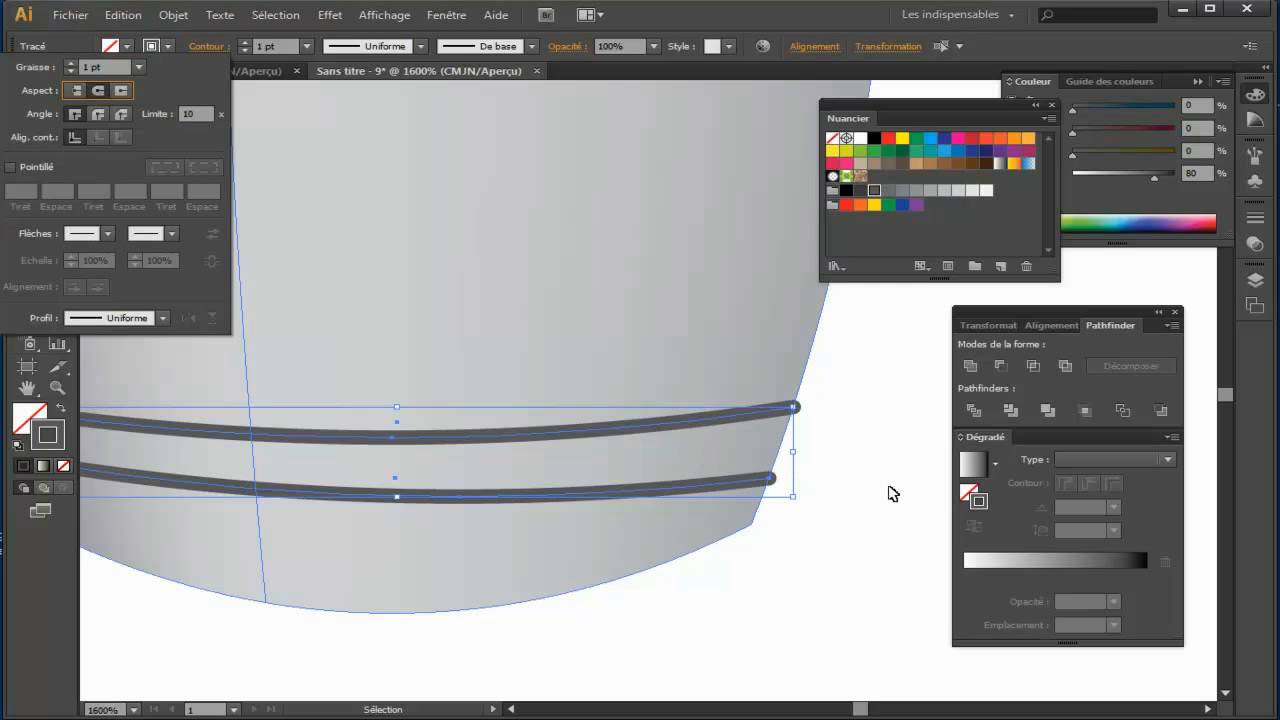
Step: Narrow both stripes slightly together so their rounded right ends sit closer to the booster's edge
left_click_drag(623, 474, 876, 461)
left_click_drag(500, 484, 308, 484)
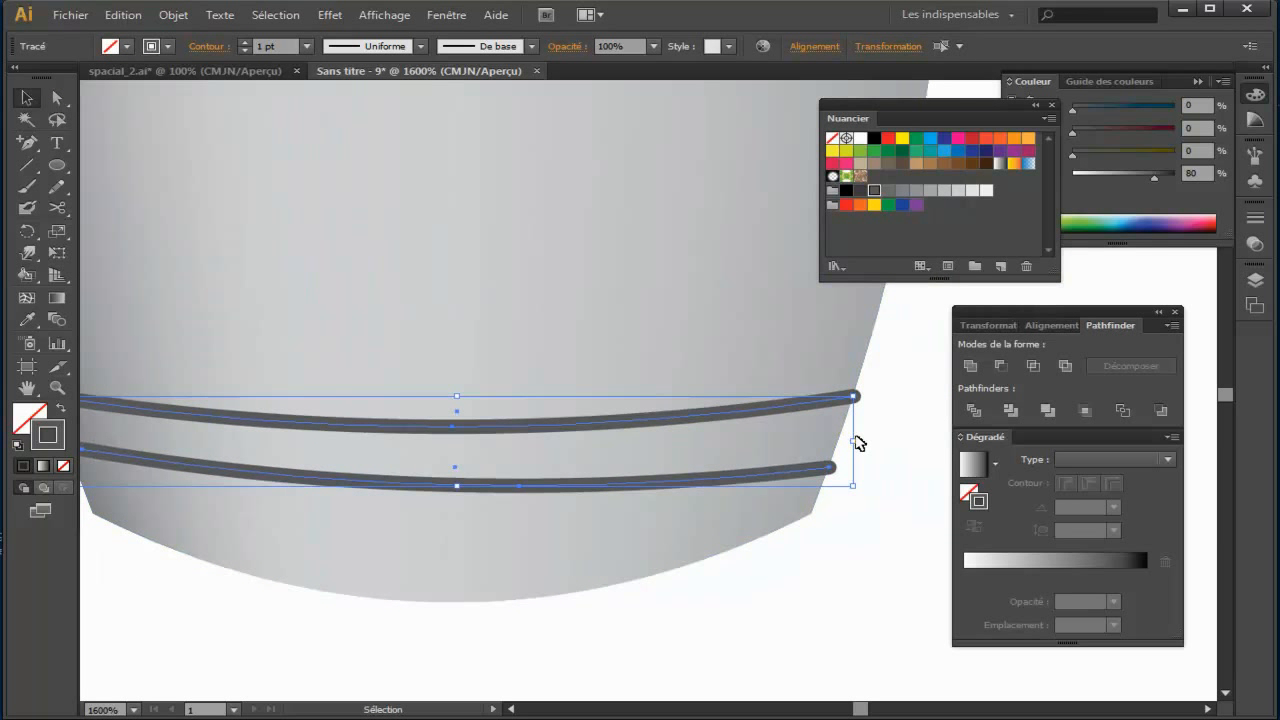
left_click_drag(855, 440, 847, 439)
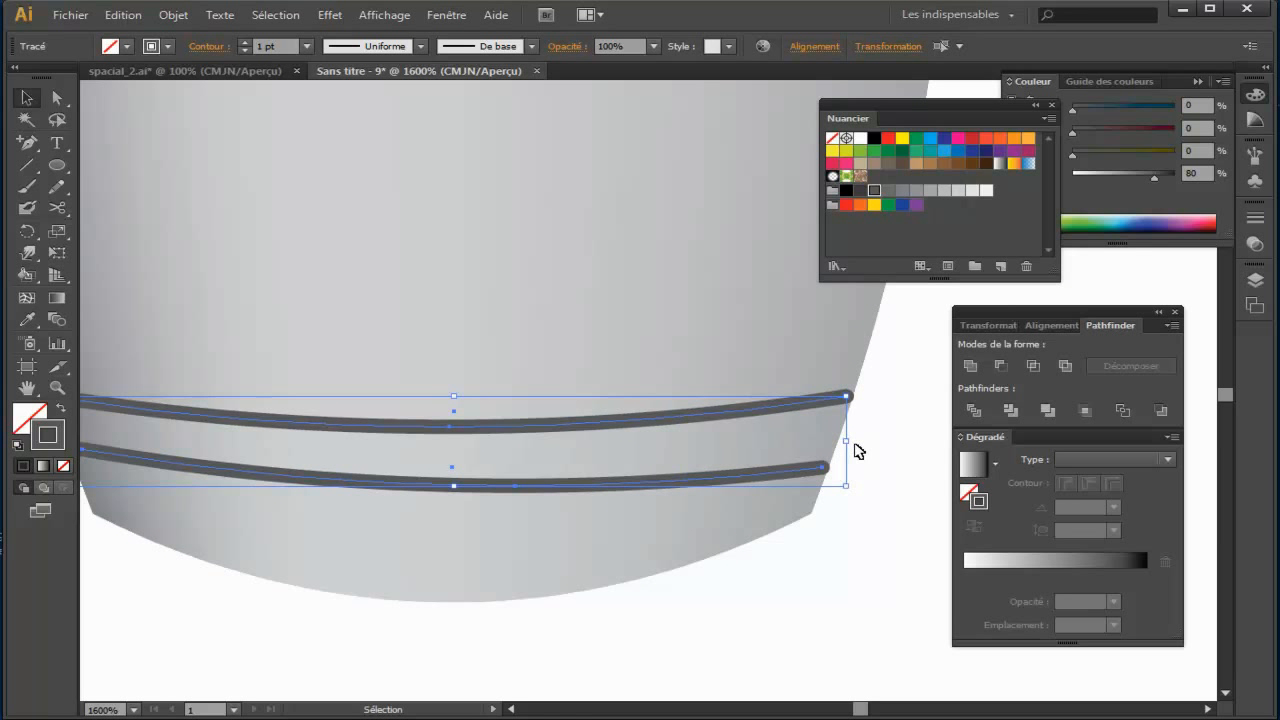
left_click(876, 452)
Step: Examine the rounded base stripes in relation to the booster and the whole rocket
key("ctrl+minus")
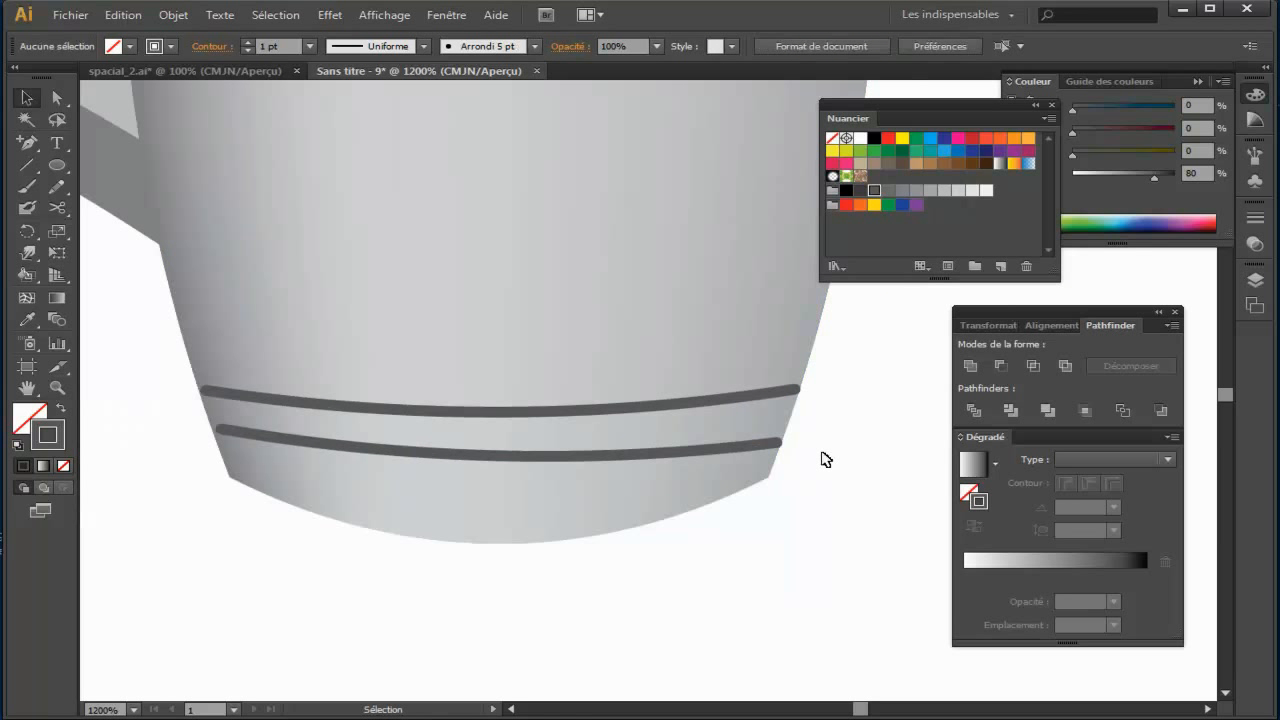
key("ctrl+minus")
key("ctrl+minus")
key("ctrl+minus")
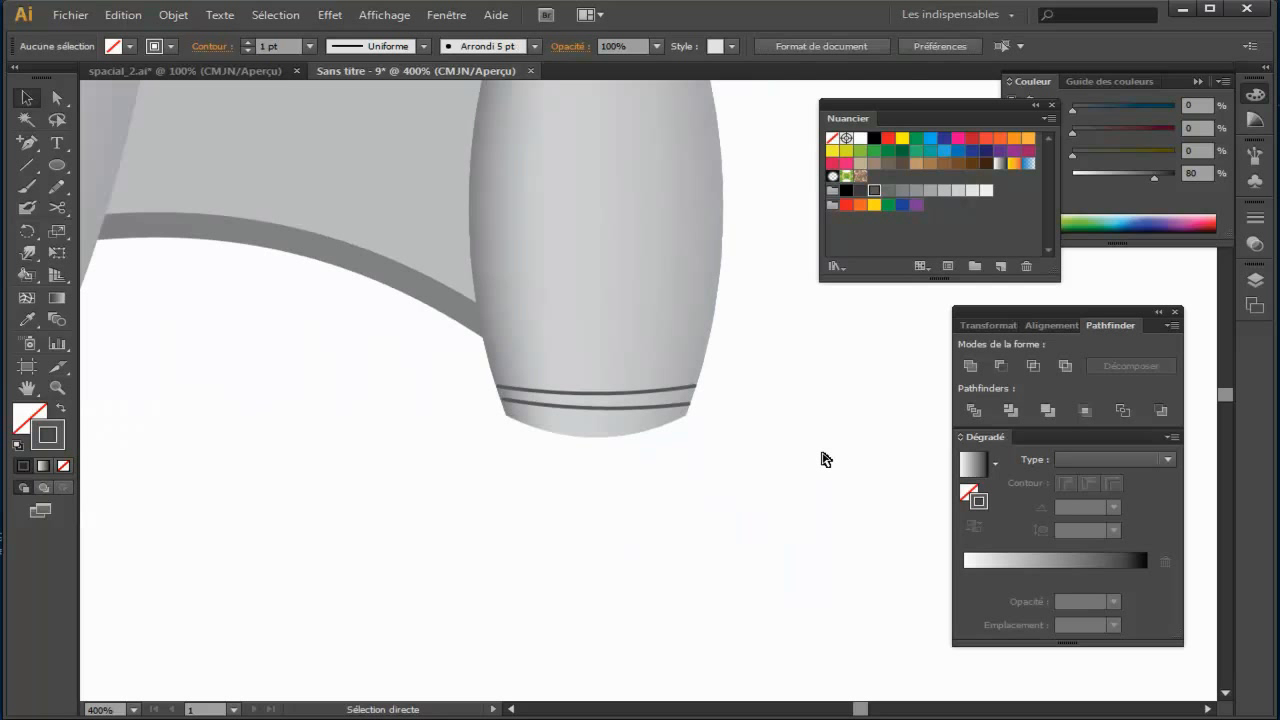
key("ctrl+minus")
left_click_drag(825, 459, 873, 501)
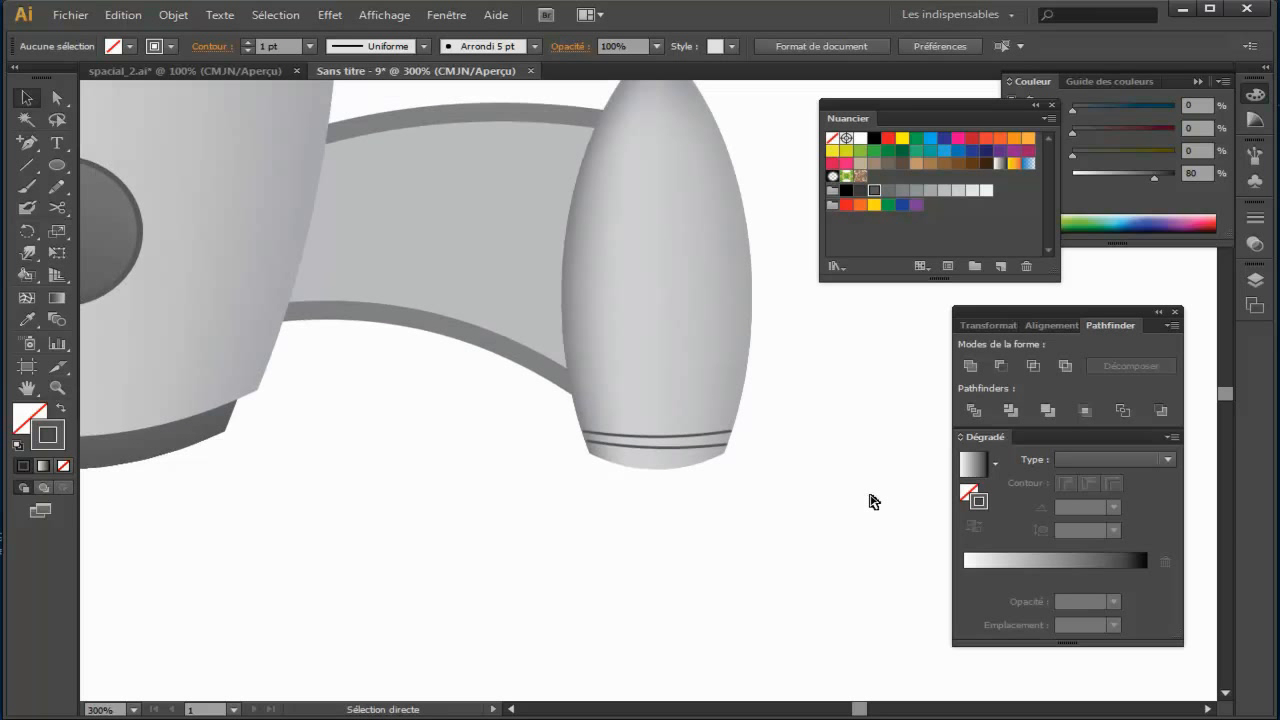
key("ctrl+minus")
key("ctrl+minus")
key("ctrl+minus")
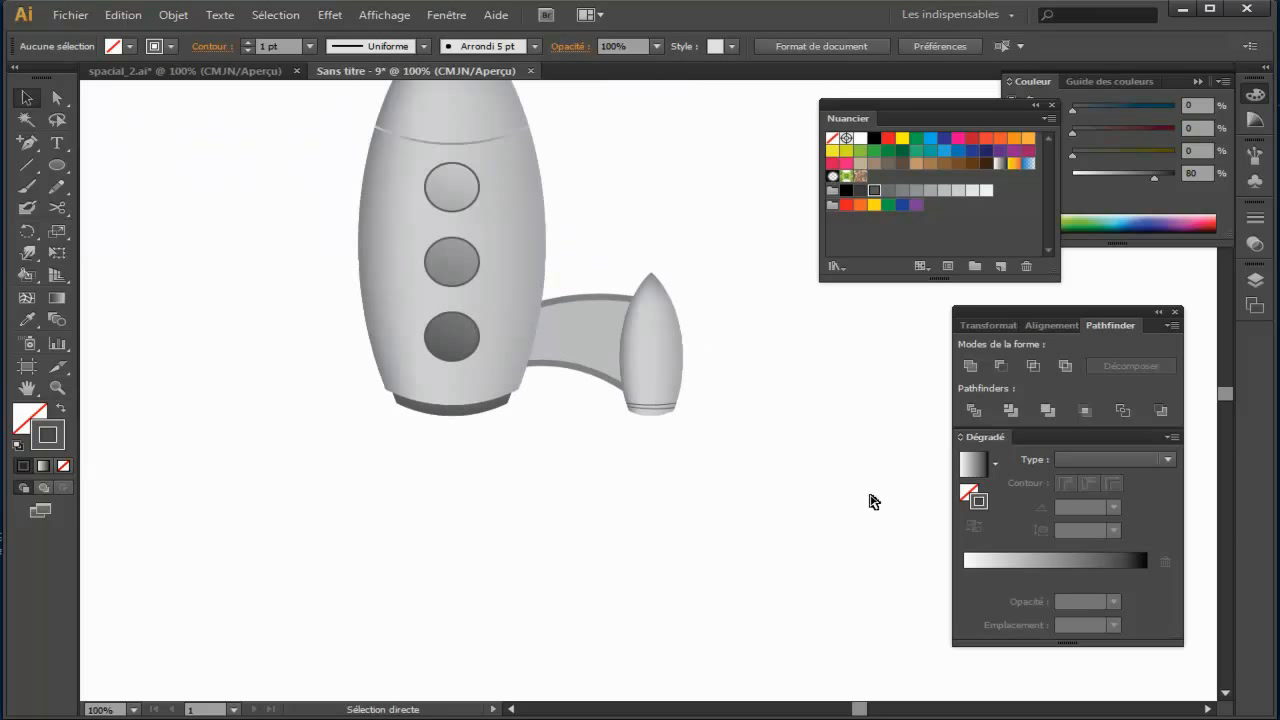
Step: Delete the lower stripe and replace it with a copy of the upper stripe placed just below it
key("ctrl+plus")
key("ctrl+plus")
key("ctrl+plus")
key("ctrl+plus")
key("ctrl+plus")
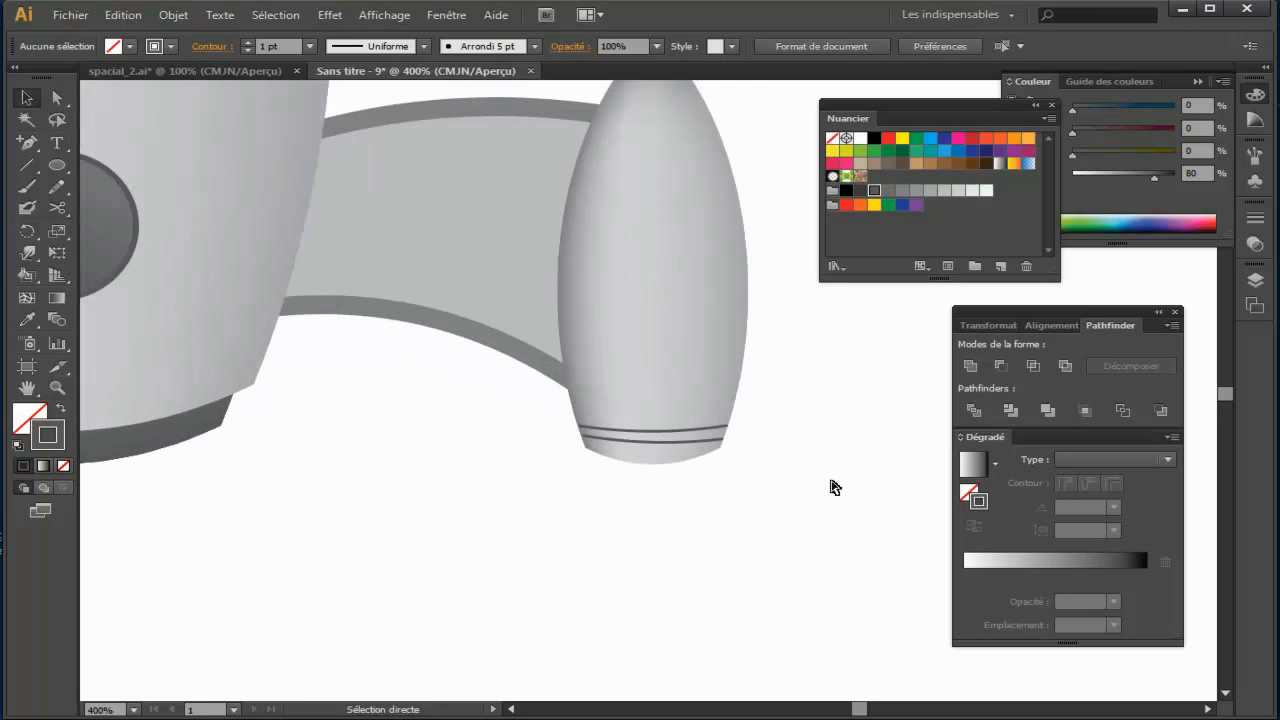
left_click(770, 527)
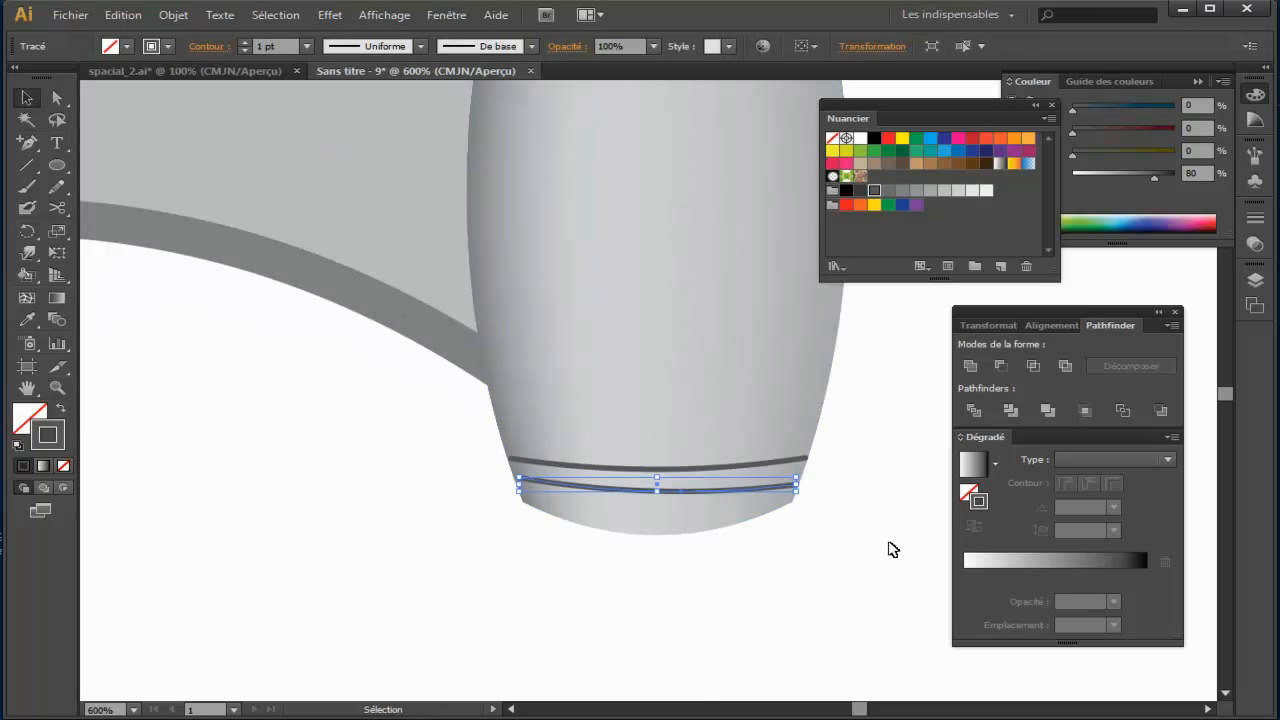
left_click(885, 547)
left_click(690, 475)
left_click(691, 470)
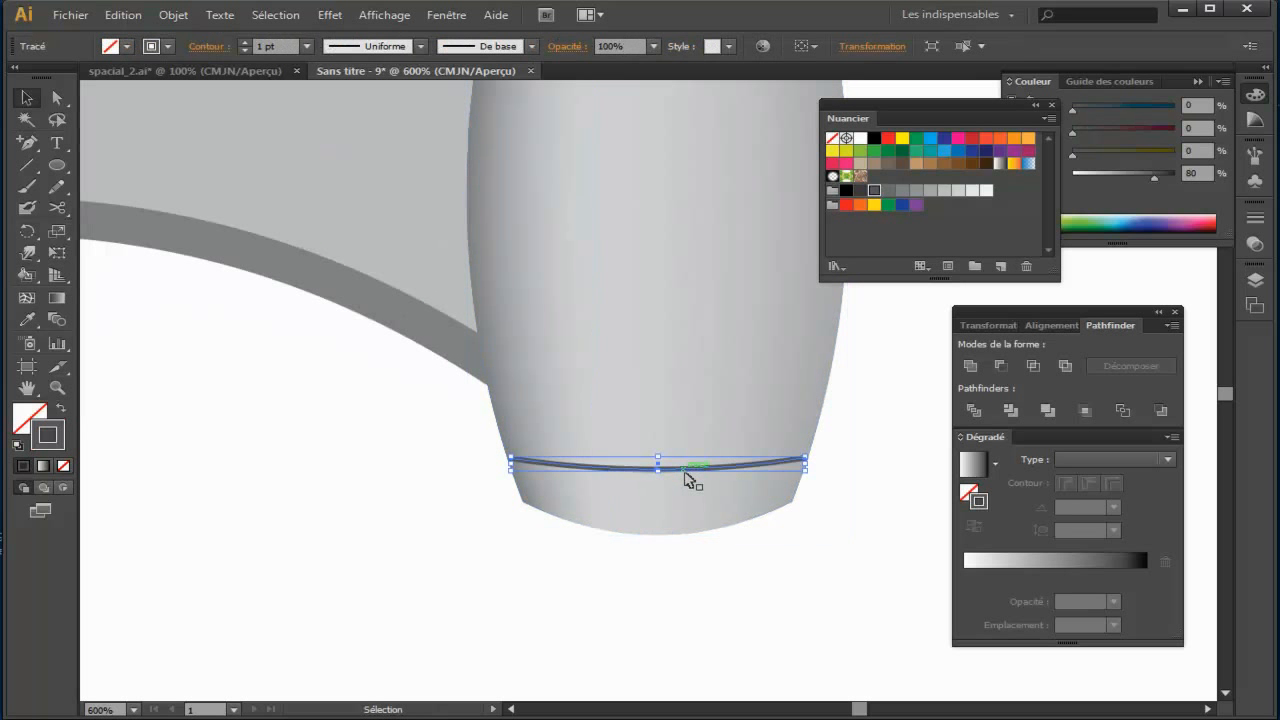
left_click_drag(684, 467, 686, 486, "alt")
left_click(766, 584)
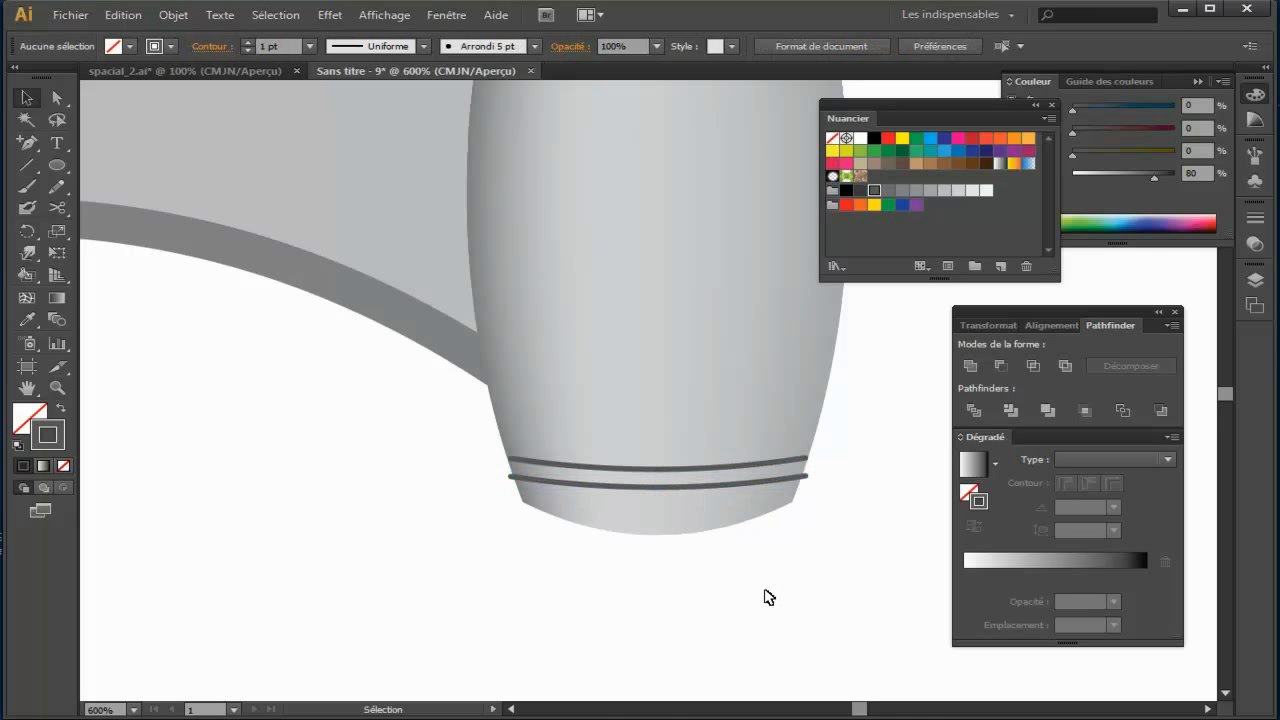
Step: Narrow the copied lower stripe from both ends so that it fits inside the booster's edges
left_click(630, 474)
left_click(715, 486)
left_click_drag(807, 485, 800, 482)
left_click(825, 555)
left_click(801, 478)
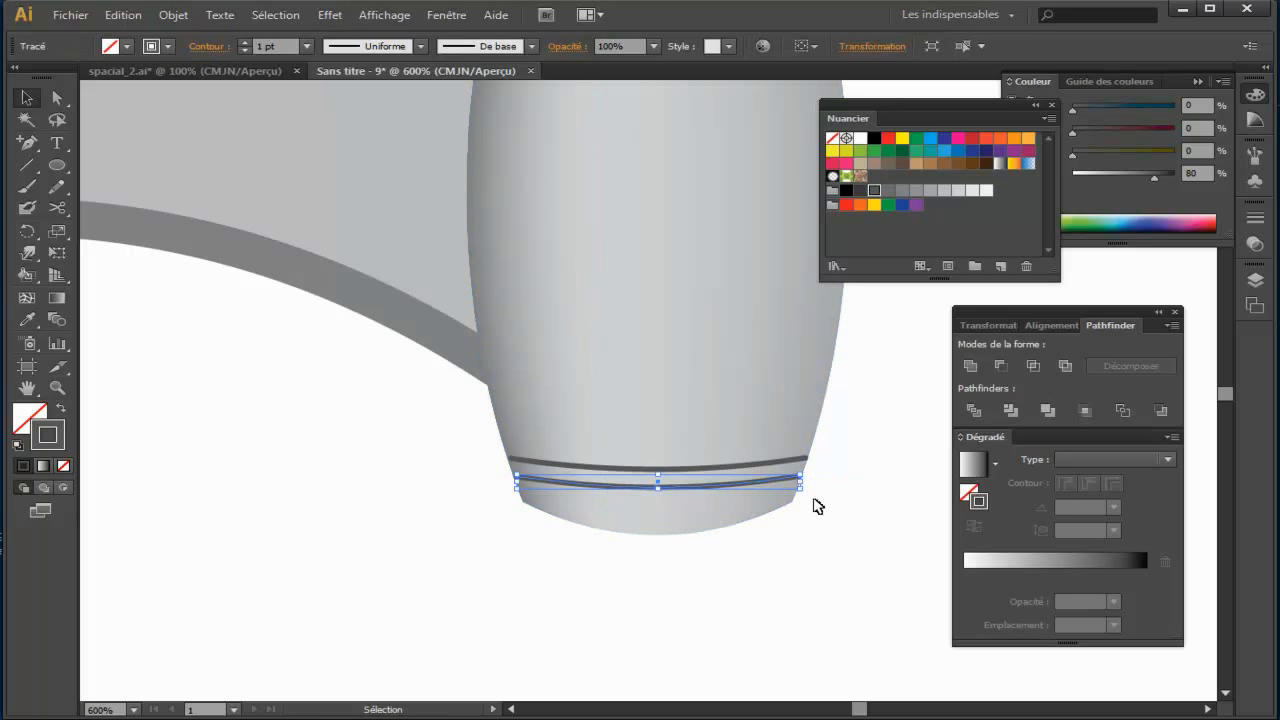
left_click(799, 556)
left_click_drag(799, 556, 805, 557)
Step: Group the connecting arm, the booster and its two stripes
key("ctrl+minus")
key("ctrl+minus")
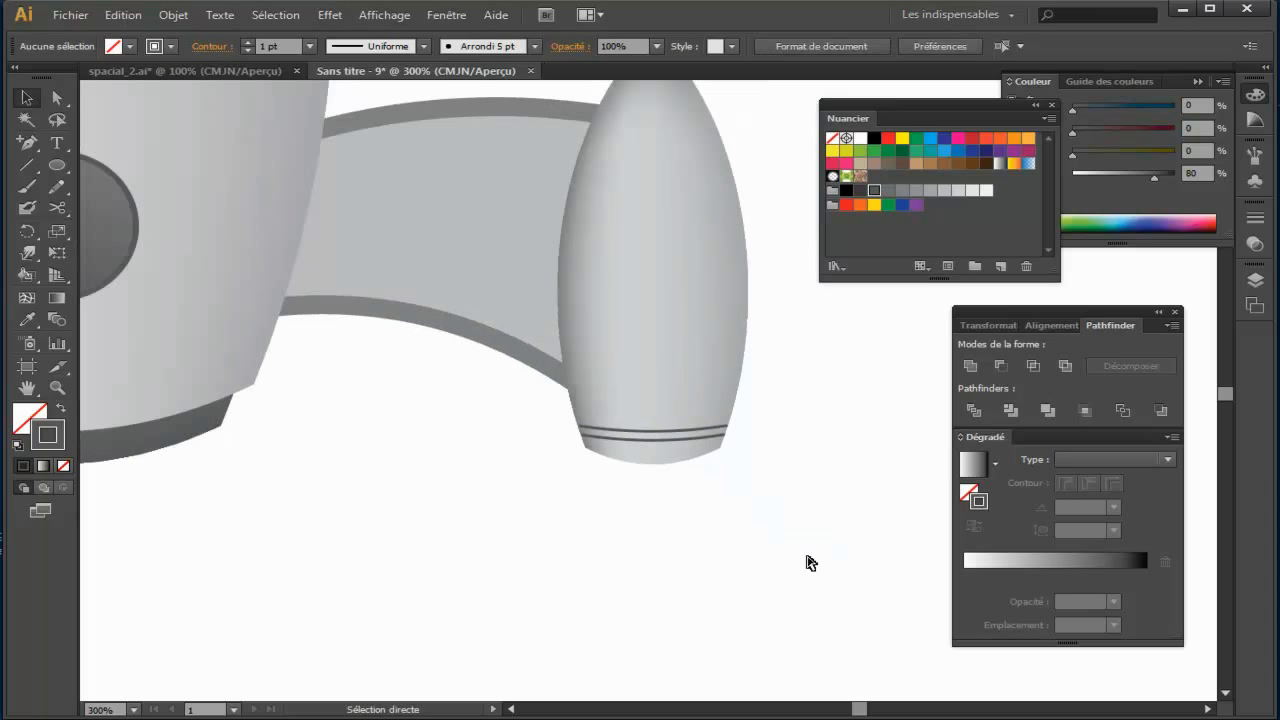
key("ctrl+minus")
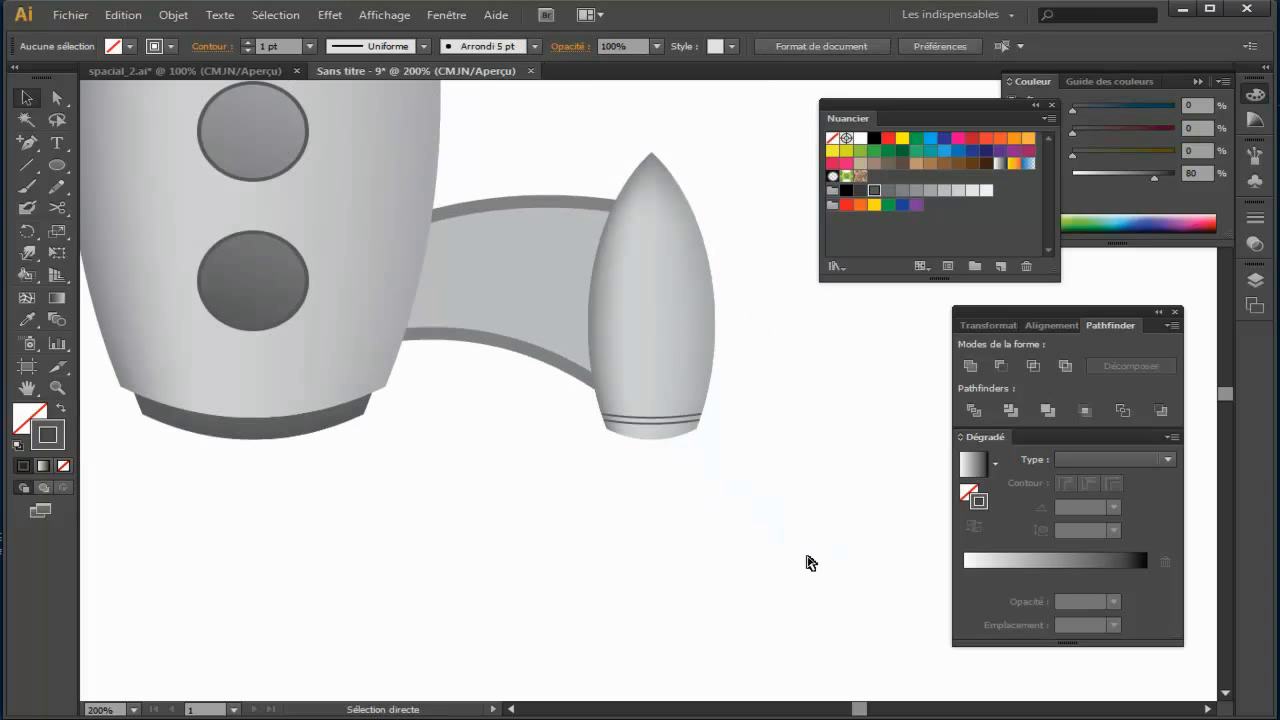
left_click_drag(772, 396, 620, 476)
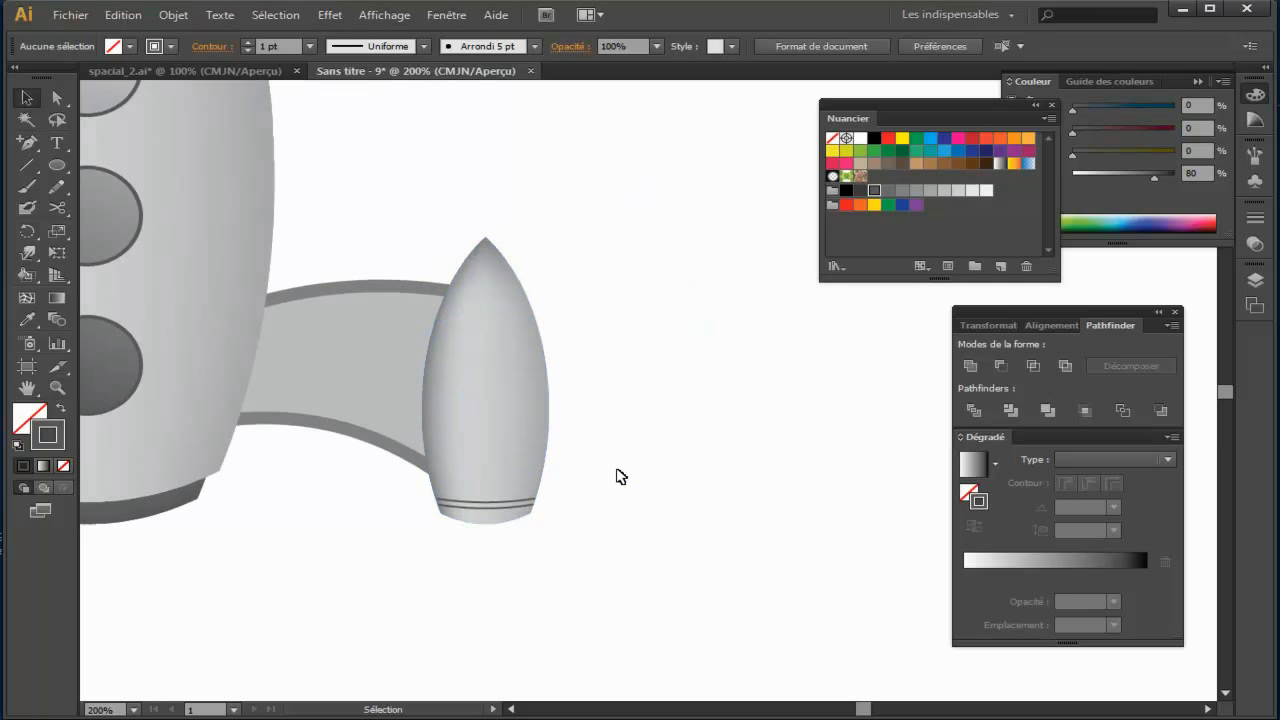
key("ctrl+minus")
left_click_drag(497, 272, 626, 494)
left_click(173, 15)
left_click(218, 85)
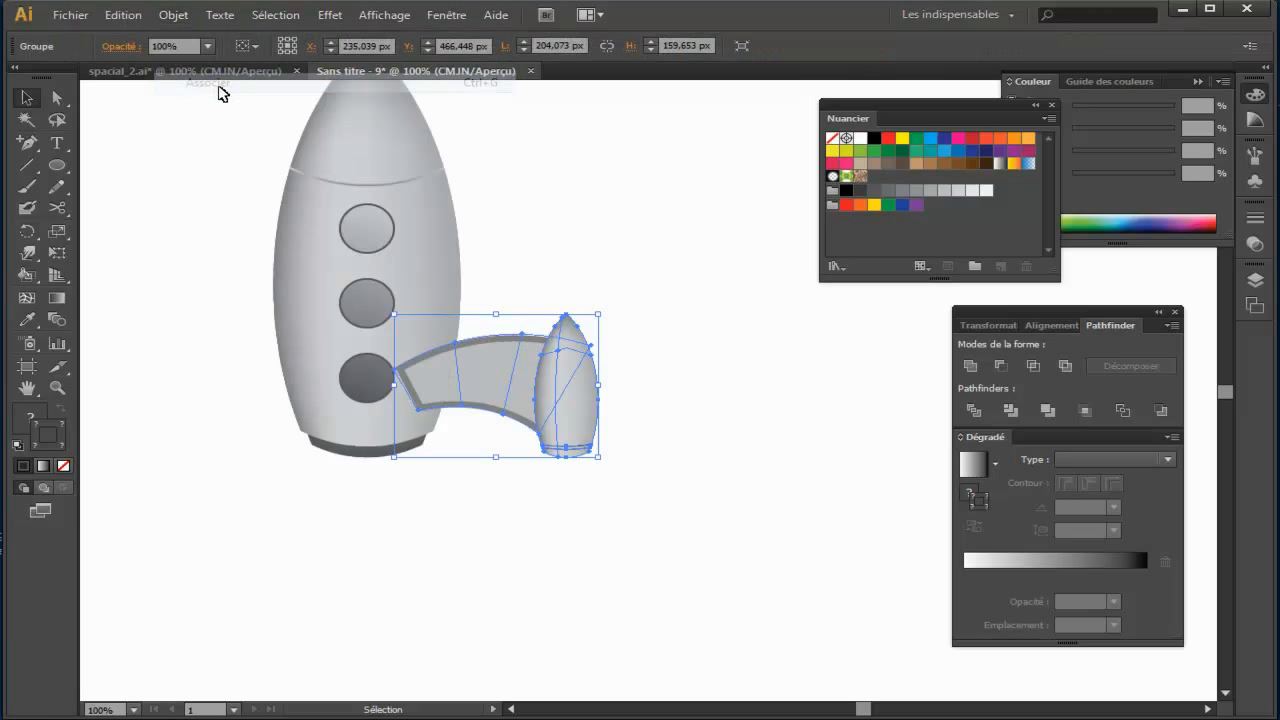
Step: Move the arm and booster group clear of the rocket body, and group all the parts of the body
left_click(503, 200)
left_click_drag(538, 389, 686, 390)
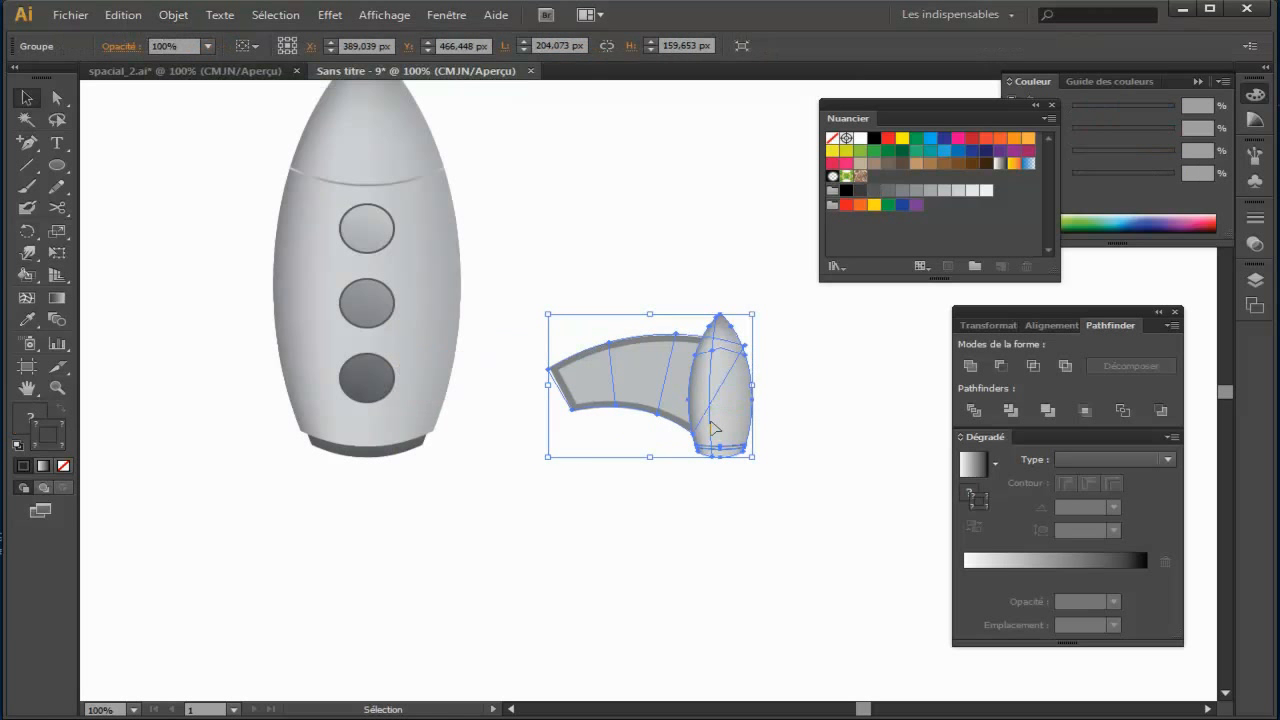
scroll(355, 242, "up", 2)
left_click_drag(232, 148, 472, 580)
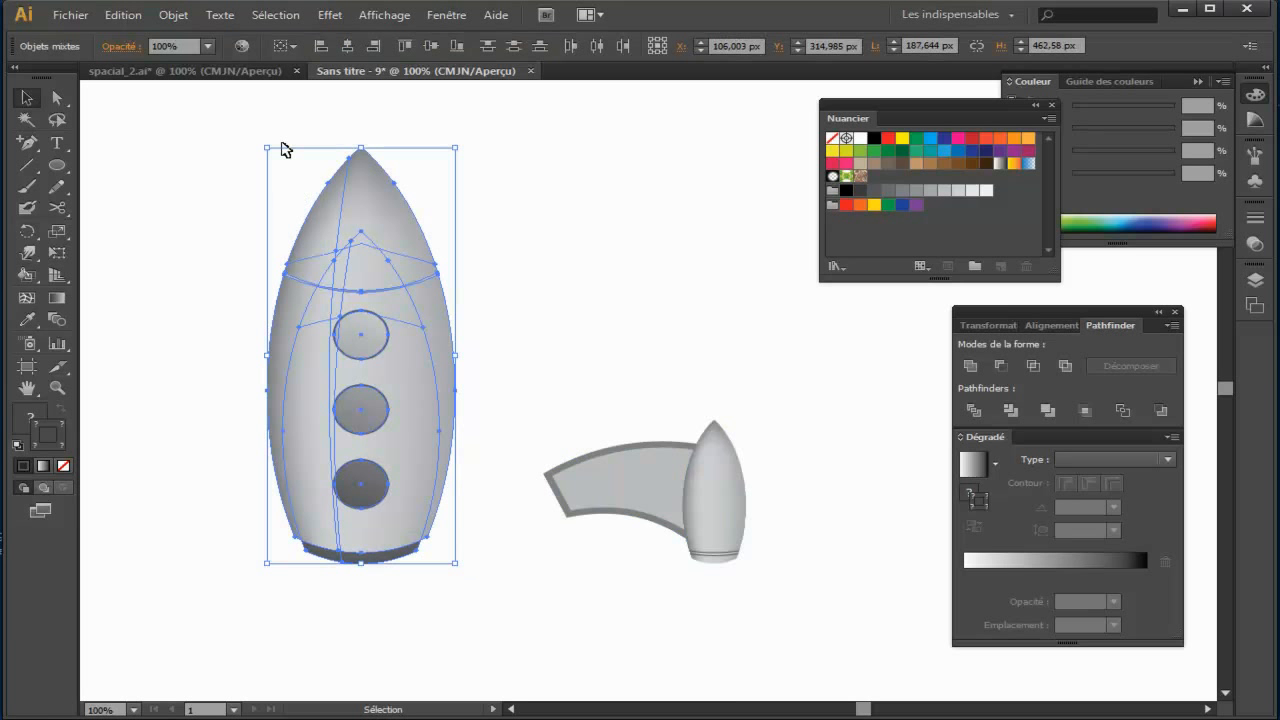
left_click(175, 14)
left_click(205, 82)
Step: Move the arm and booster group back so the arm overlaps the lower right side of the rocket body
left_click(620, 314)
left_click_drag(685, 500, 508, 494)
key("space")
left_click_drag(744, 466, 748, 459)
key("space")
left_click_drag(709, 420, 649, 288)
Step: Send the arm and booster group behind the rocket body and shift it about 20 px lower
right_click(399, 339)
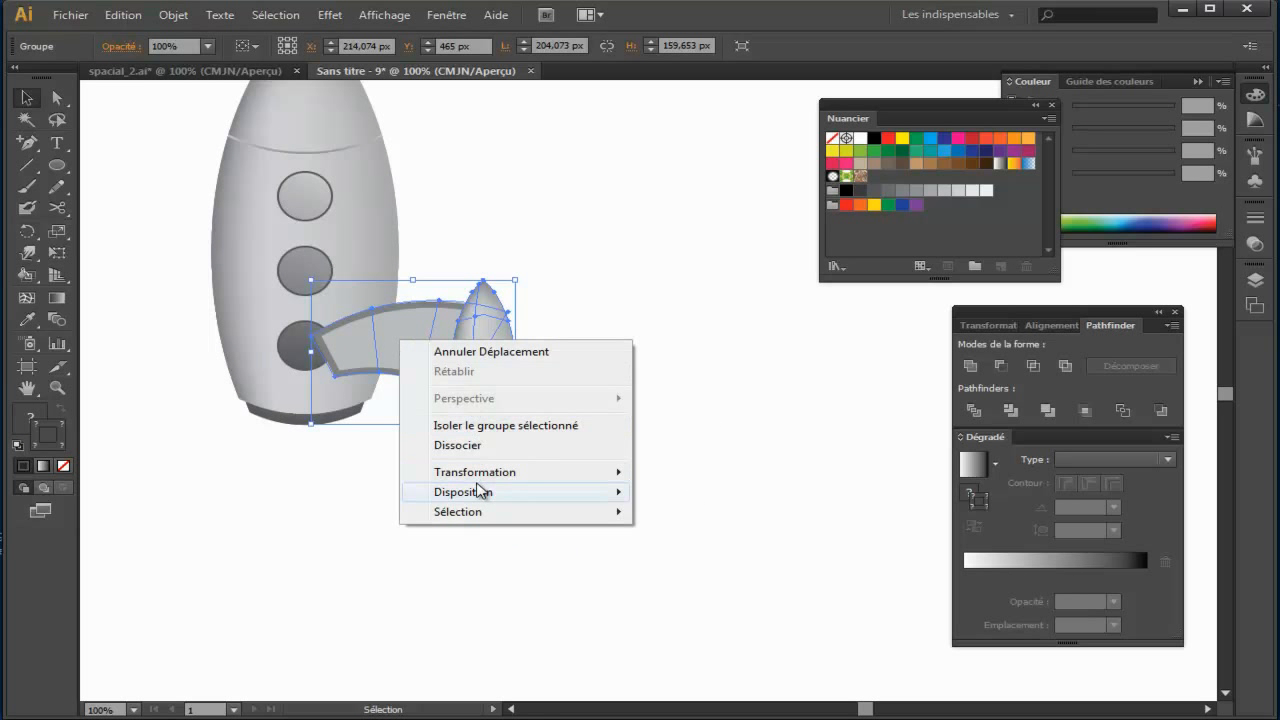
mouse_move(474, 491)
left_click(711, 551)
left_click_drag(447, 360, 447, 379)
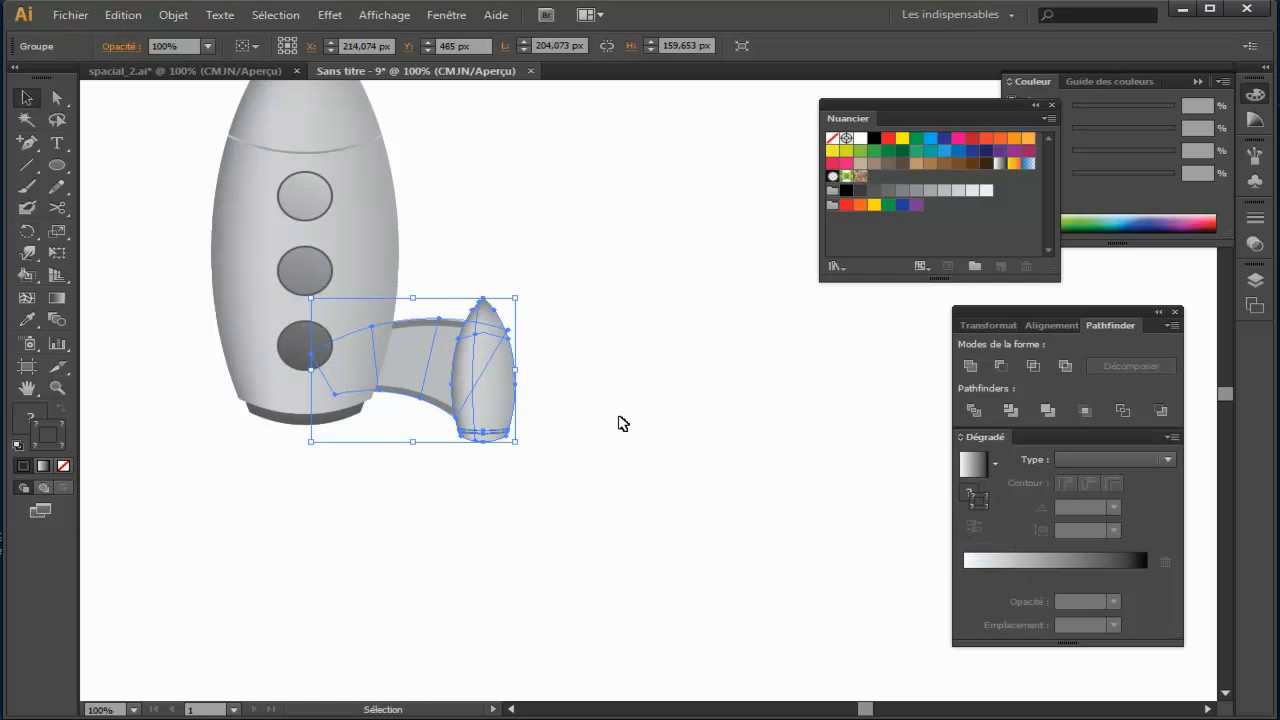
left_click(623, 423)
key("space")
left_click_drag(646, 423, 741, 457)
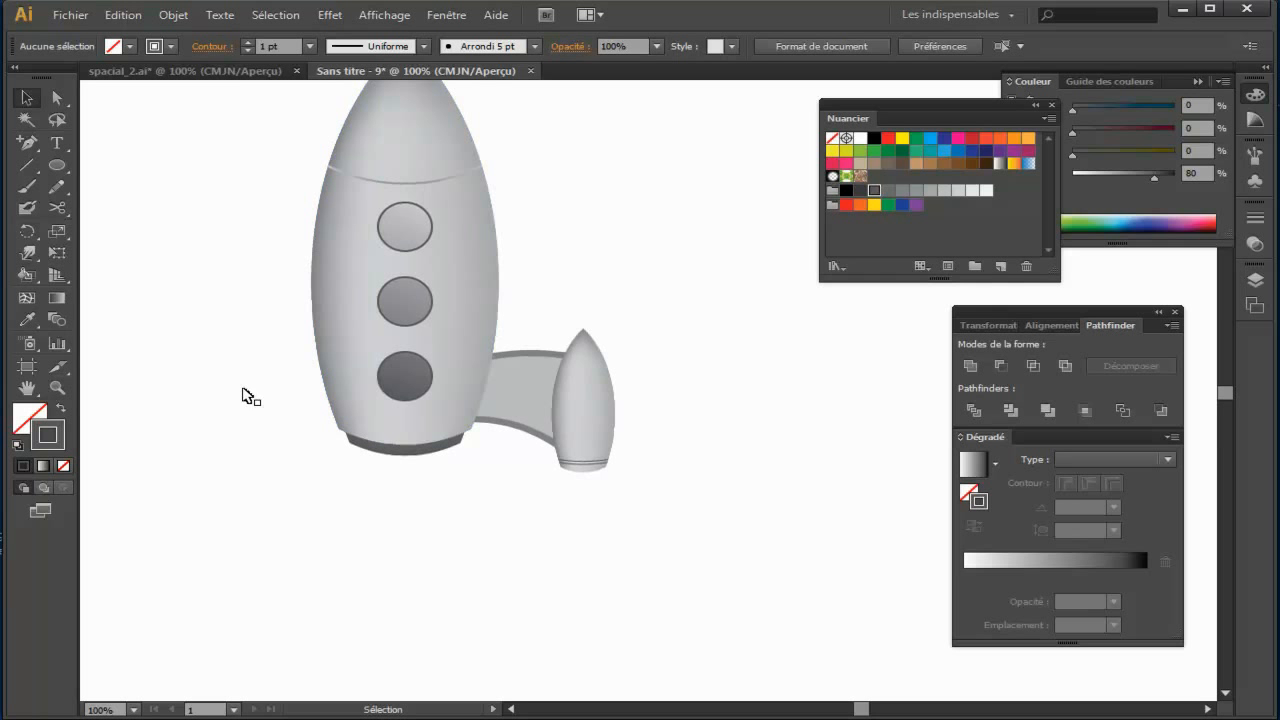
Step: Create a mirrored copy of the arm and booster group across the vertical axis at 90°
left_click(598, 385)
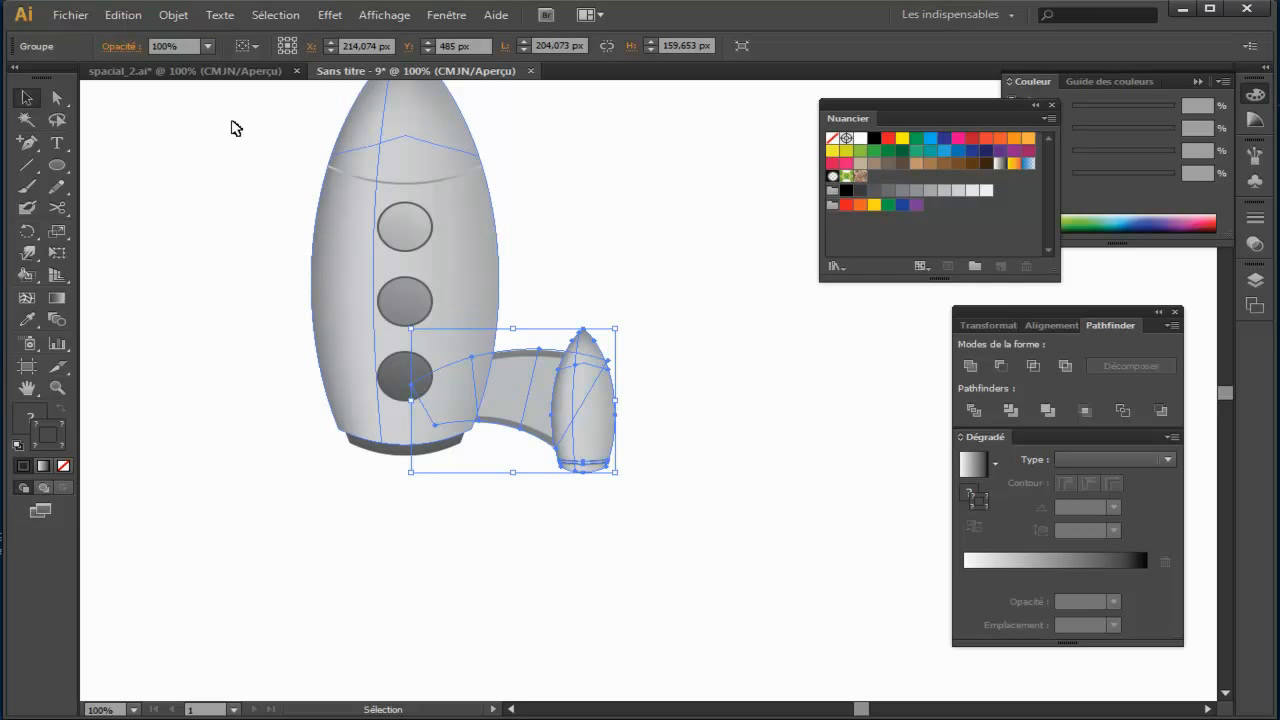
left_click(174, 15)
mouse_move(193, 42)
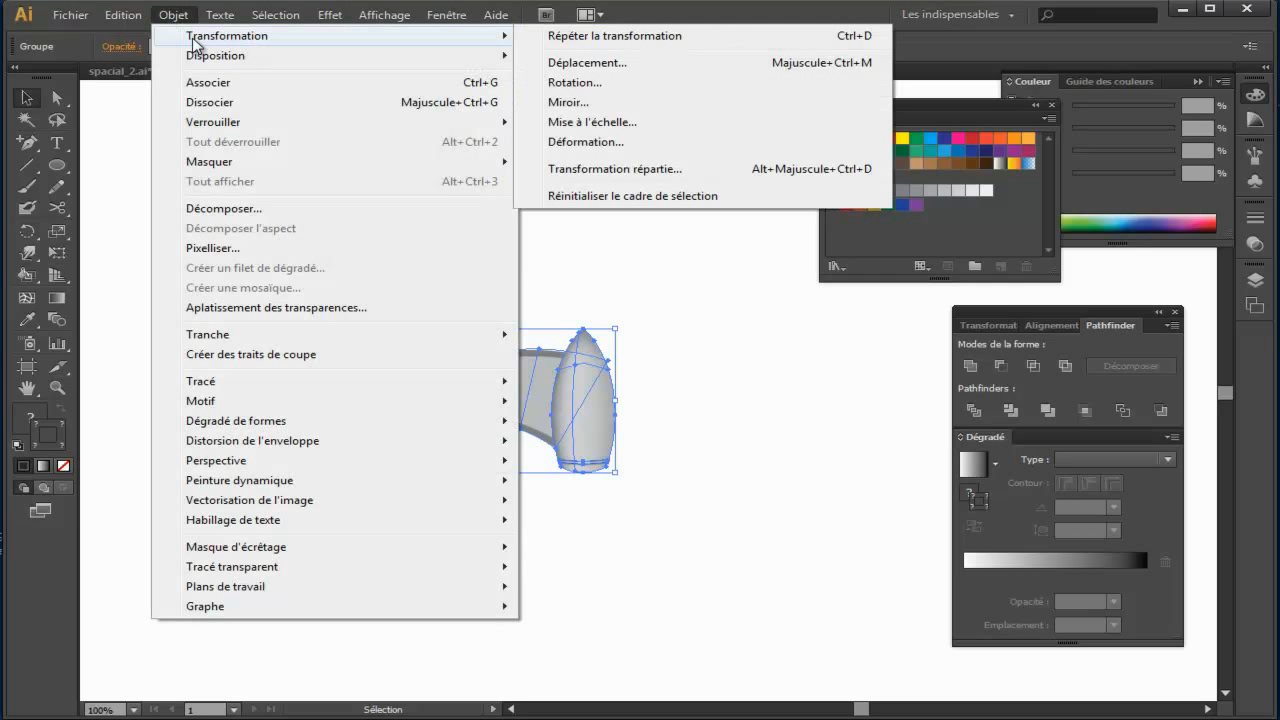
left_click(630, 103)
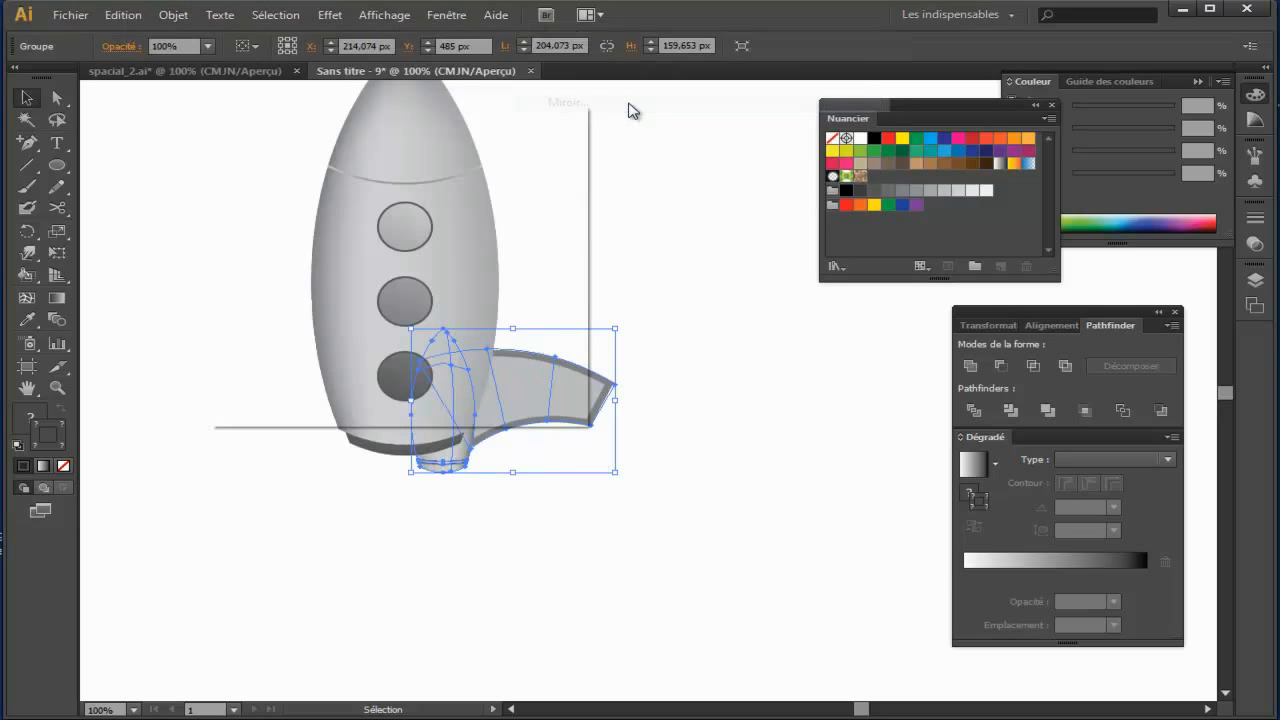
left_click_drag(381, 119, 782, 248)
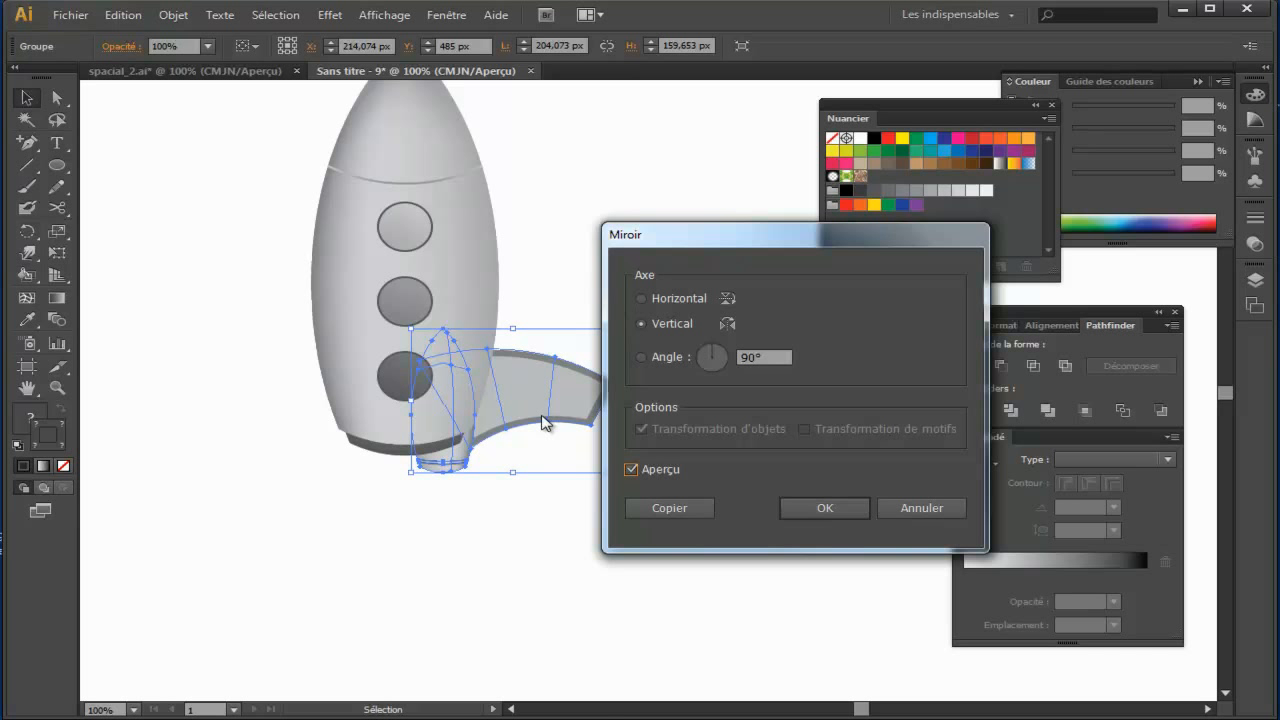
left_click(669, 507)
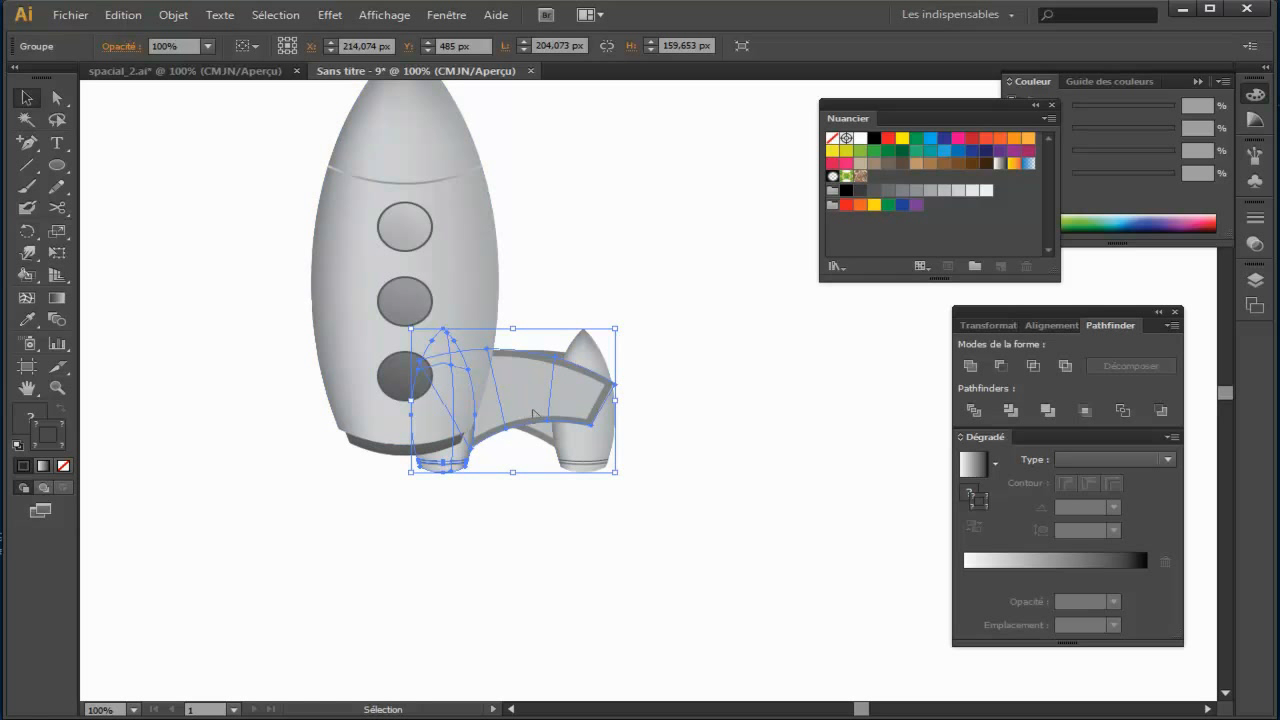
Step: Place the mirrored group on the rocket's left side and nudge it outward to match the right booster's spacing
left_click_drag(531, 407, 342, 419)
left_click(520, 500)
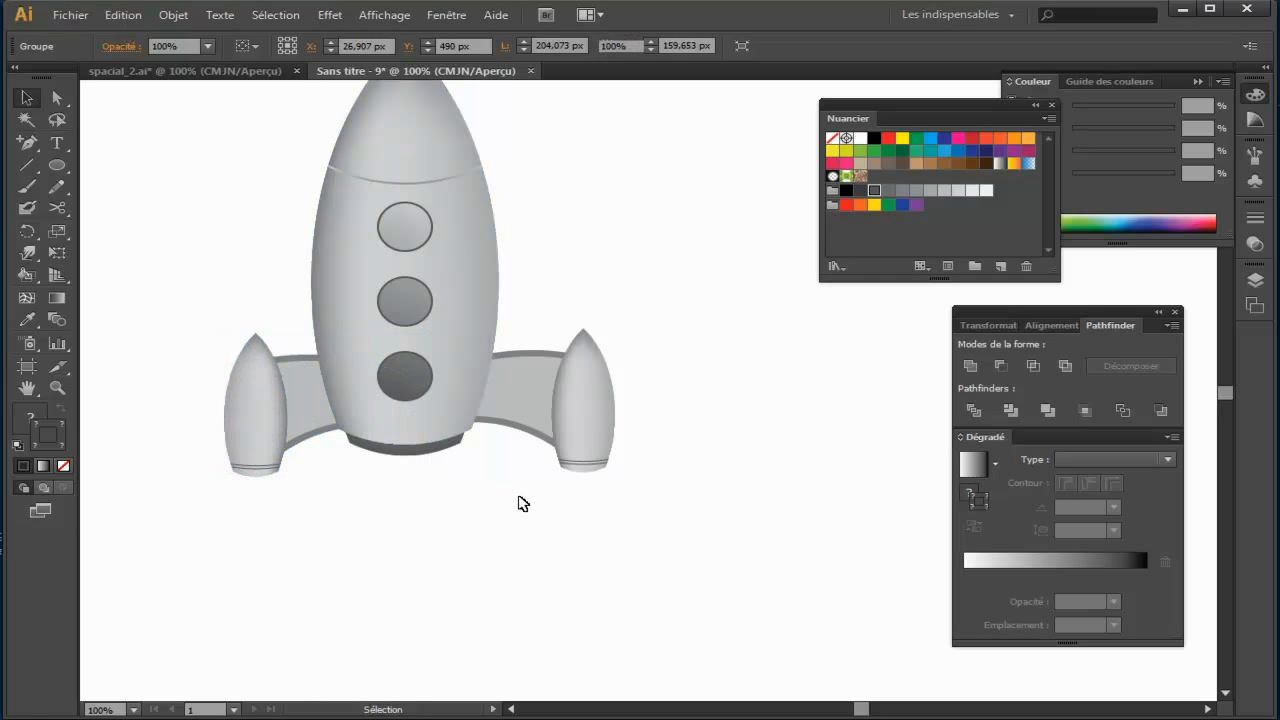
left_click(314, 437)
key("Left")
key("Left")
key("Left")
key("Left")
key("Left")
key("Left")
key("Left")
key("Left")
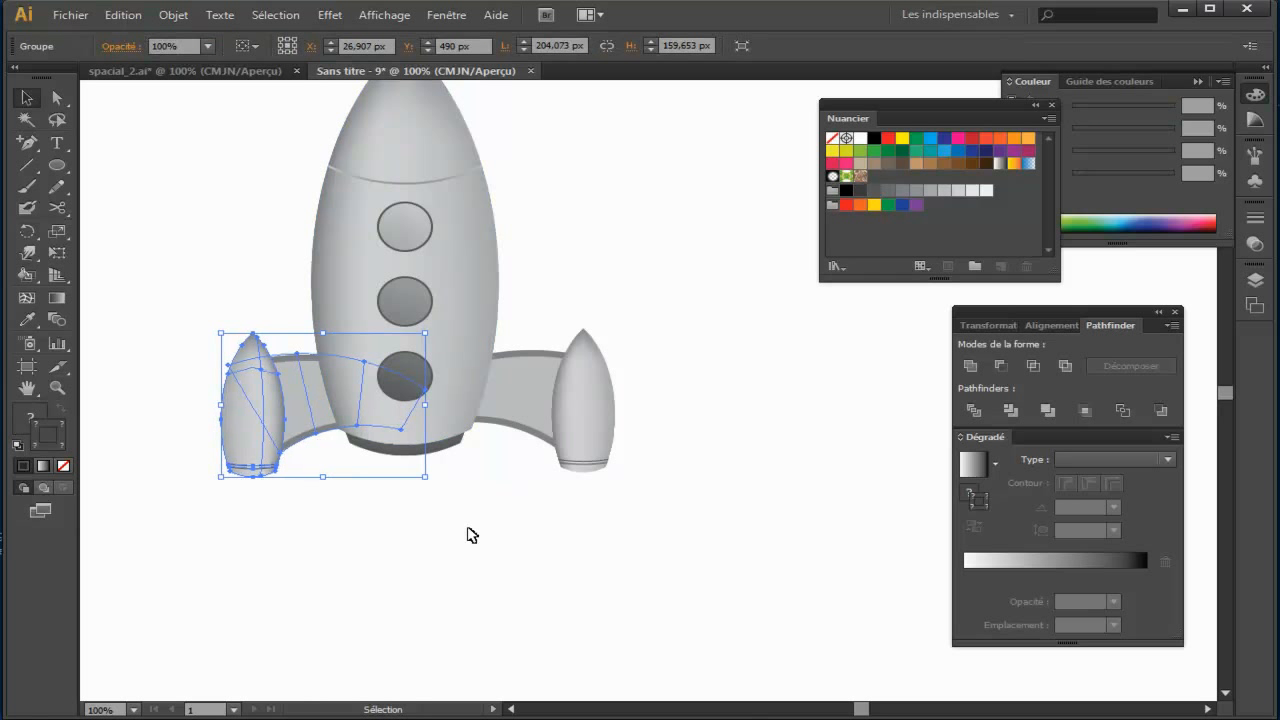
key("Left")
key("Left")
key("Left")
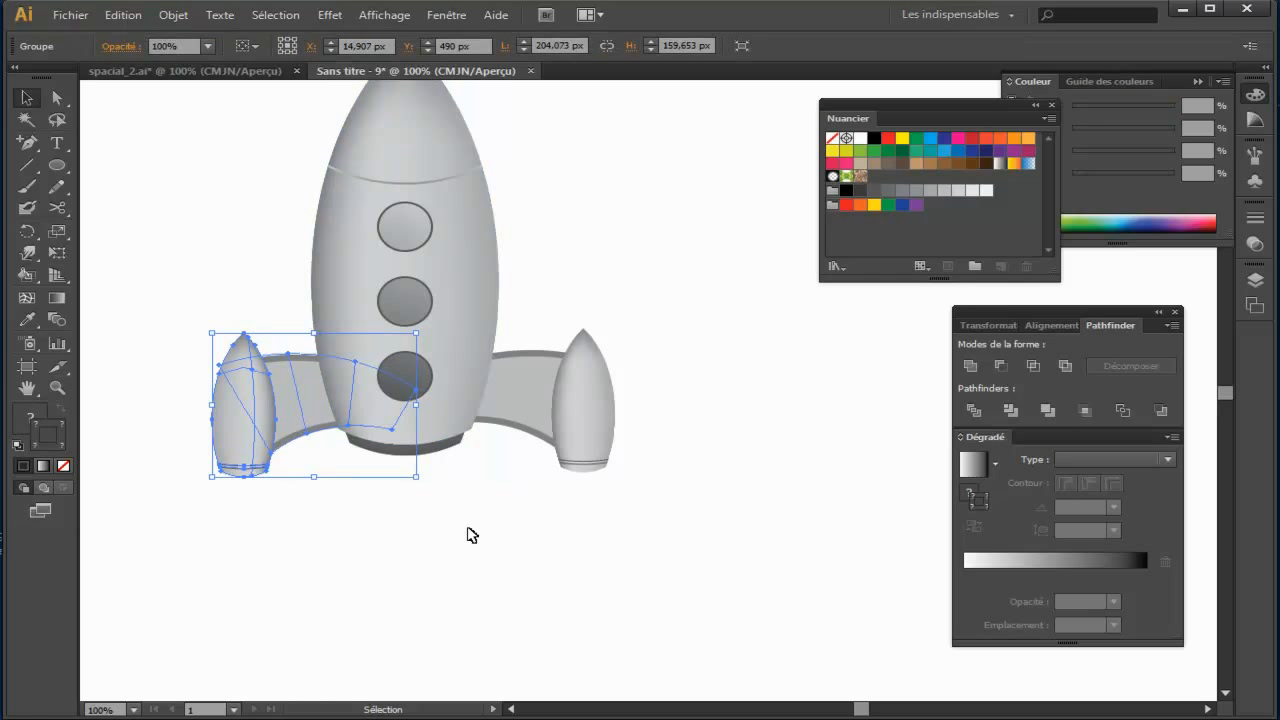
left_click(538, 540)
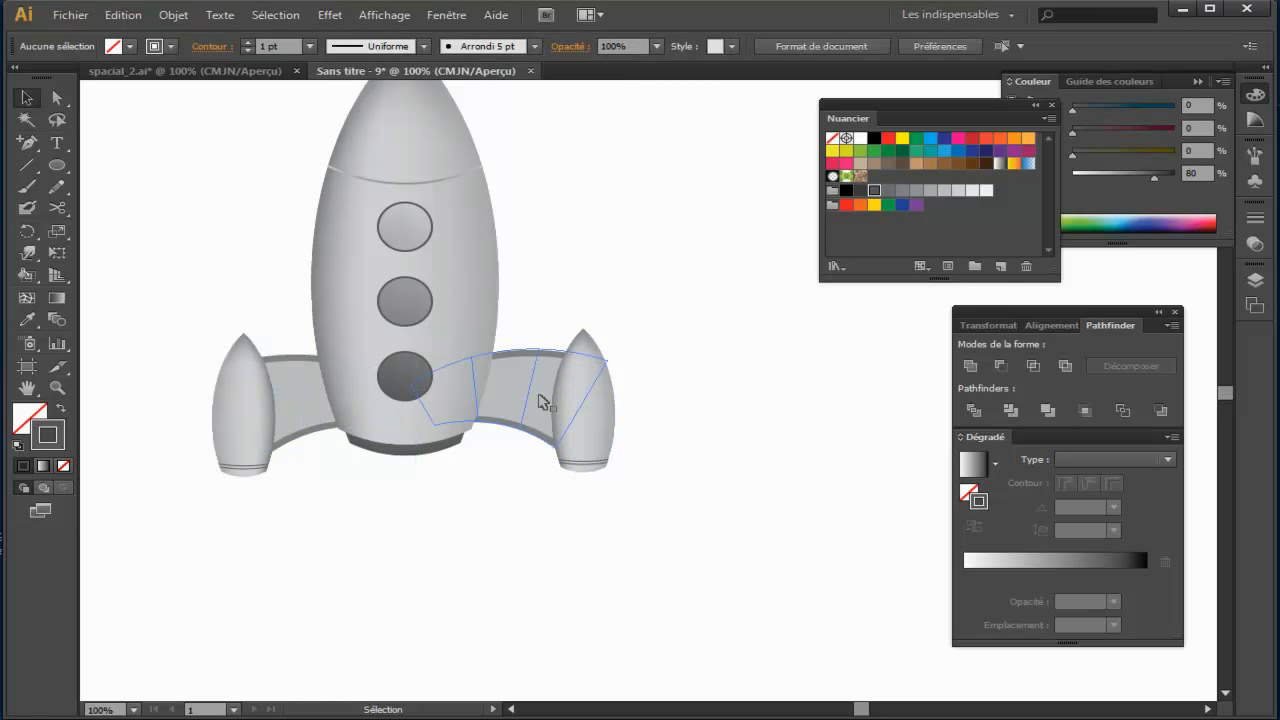
Step: Nudge the left arm and booster group 4 px outward from the rocket body
left_click(251, 406)
key("Left")
key("Left")
key("Left")
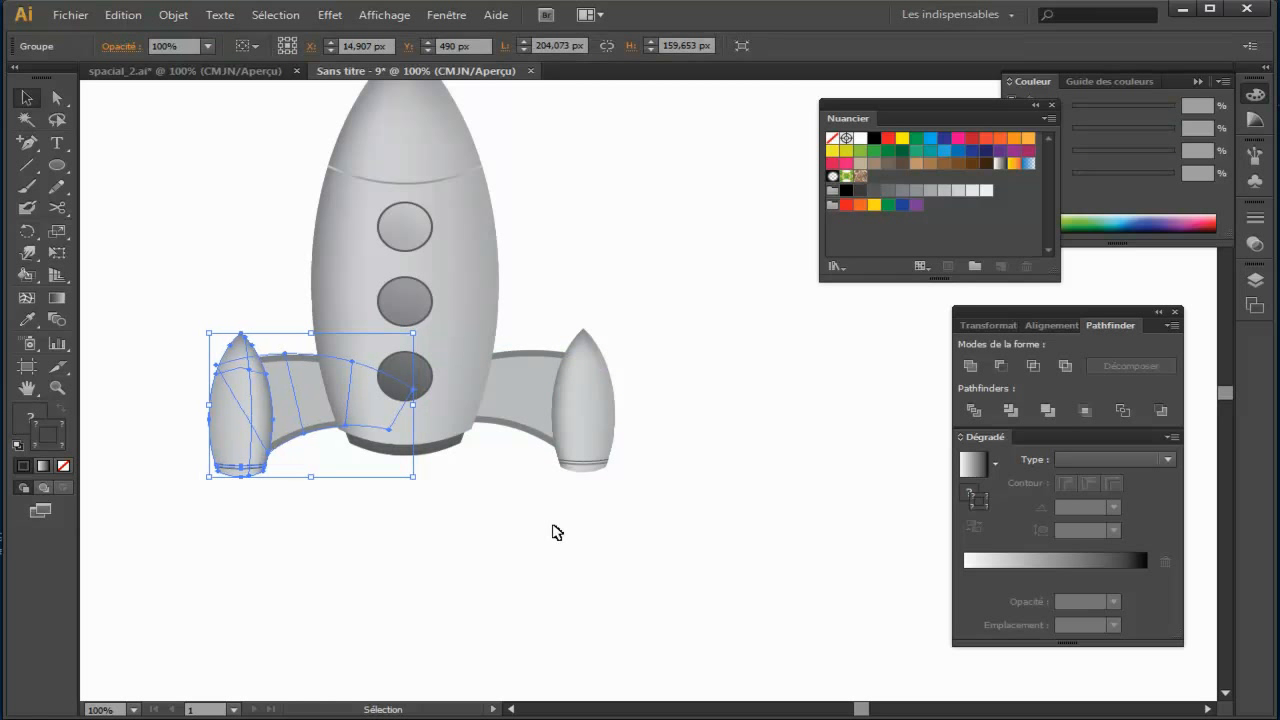
key("Left")
Step: Group the left and right arm and booster assemblies into a single object
left_click(491, 429)
left_click(300, 400, "shift")
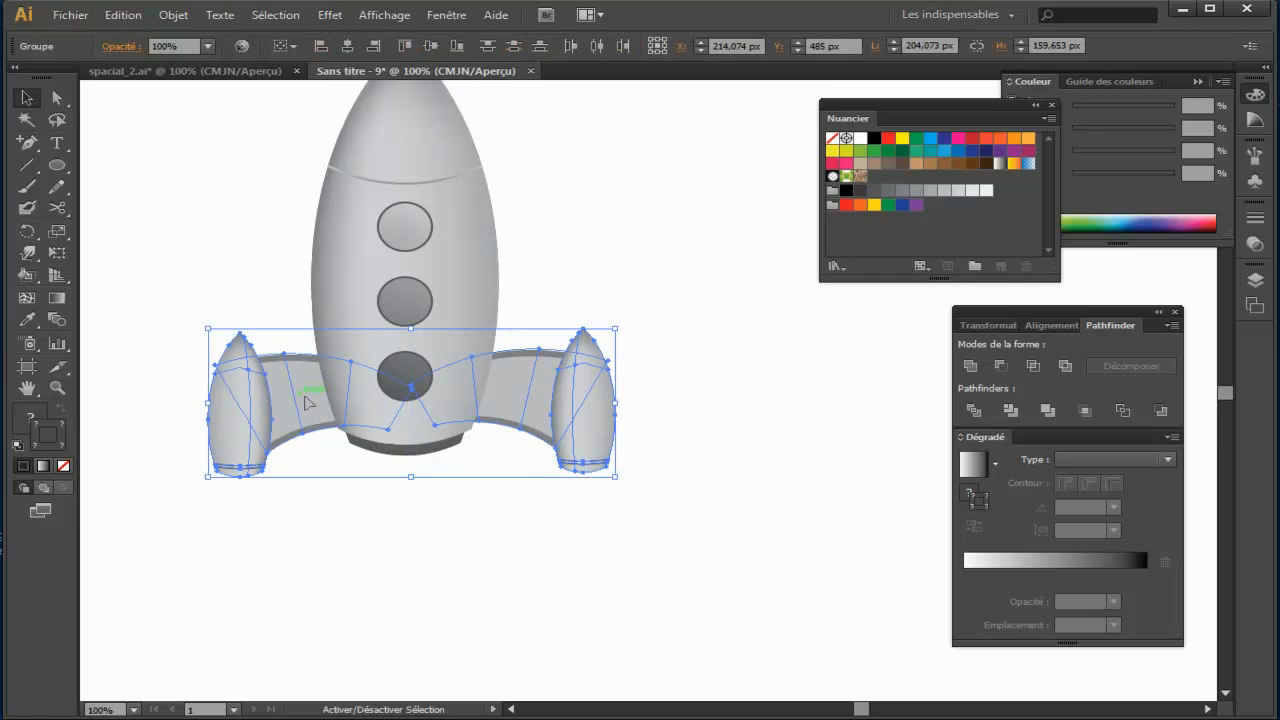
left_click(173, 15)
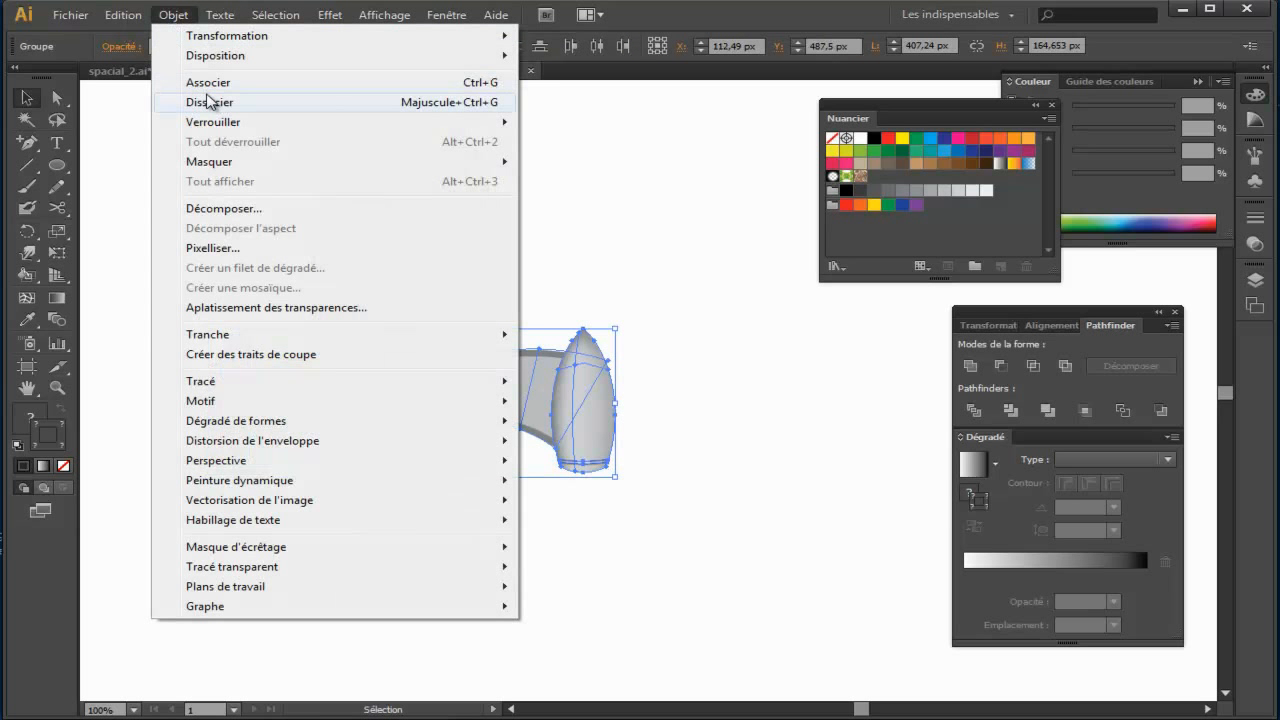
left_click(172, 80)
Step: Nudge the combined booster group 5 px up and 2 px left against the rocket body, and deselect it
key("Up")
key("Up")
key("Up")
key("Left")
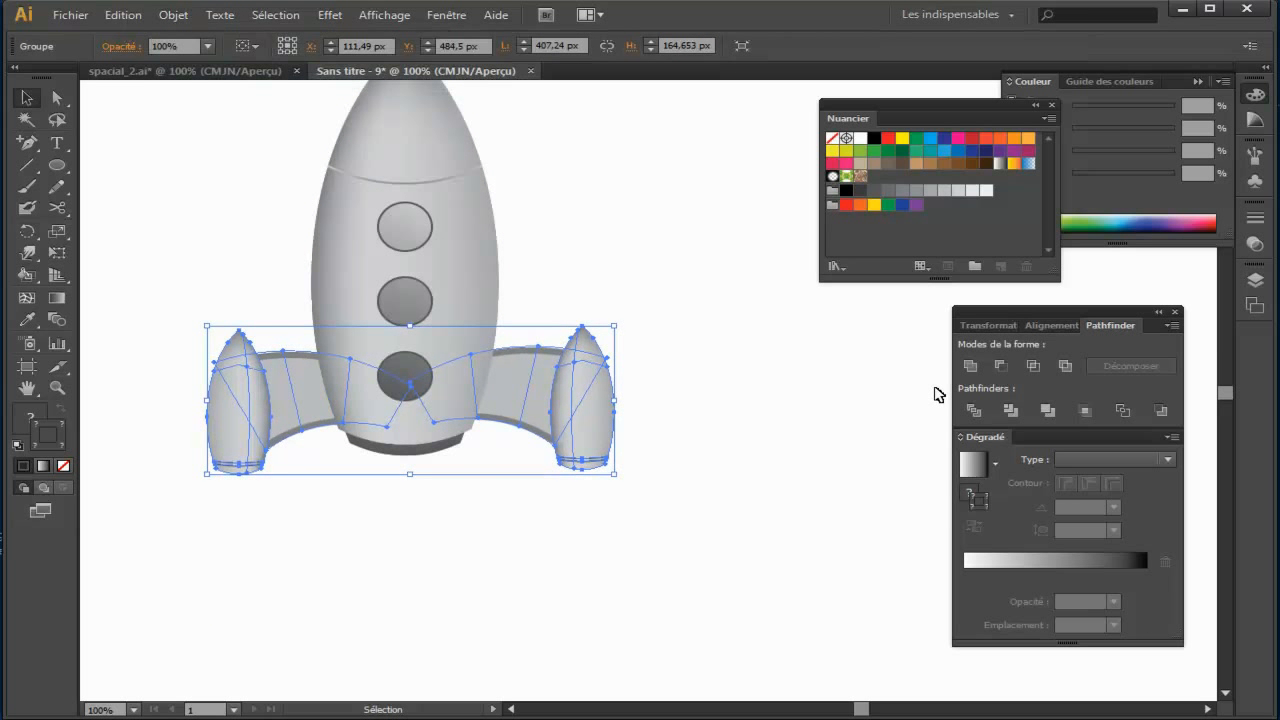
key("Left")
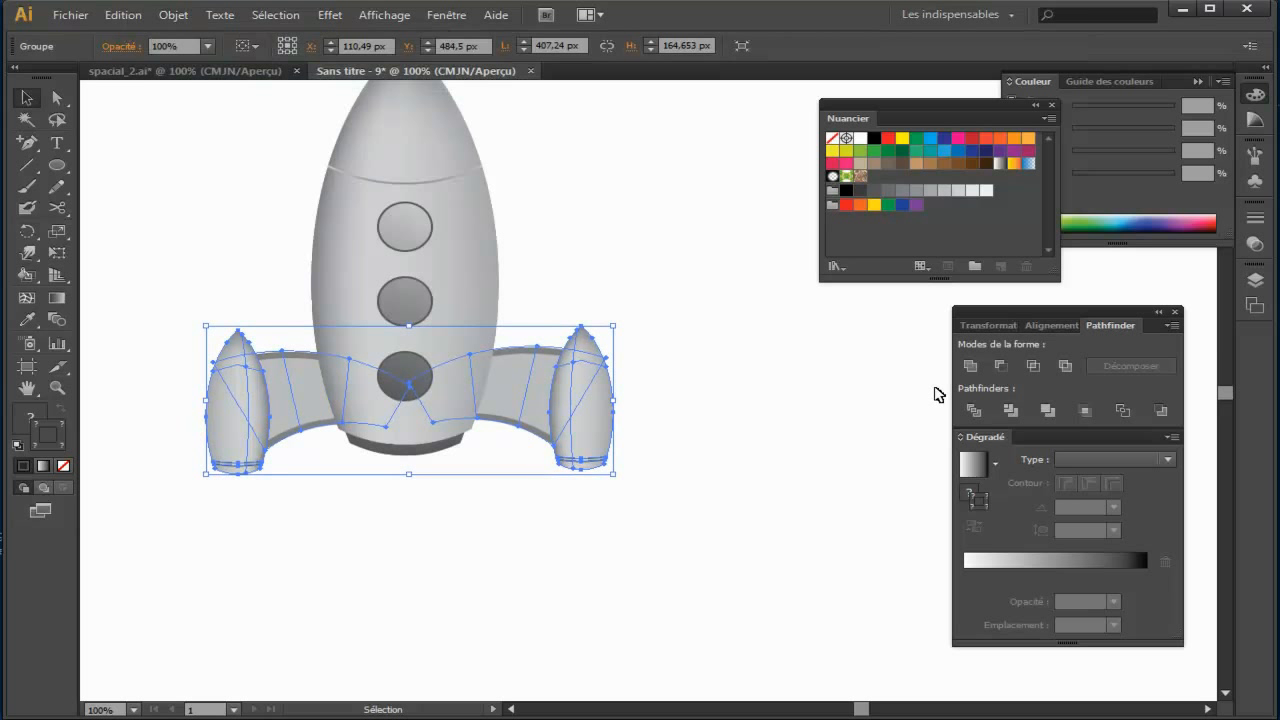
key("Up")
key("Up")
left_click(766, 420)
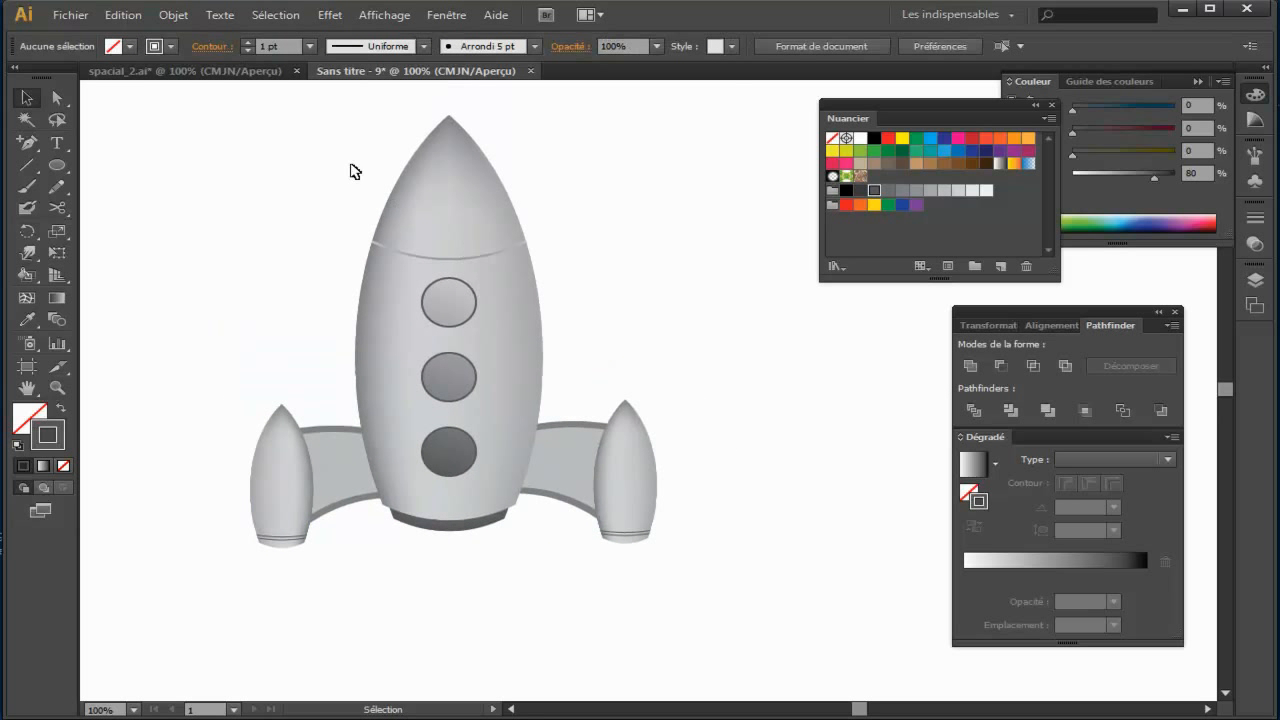
Step: Examine the star-shaped flames under the boosters in spacial_2.ai, and return to the Sans titre - 9 document
left_click(234, 71)
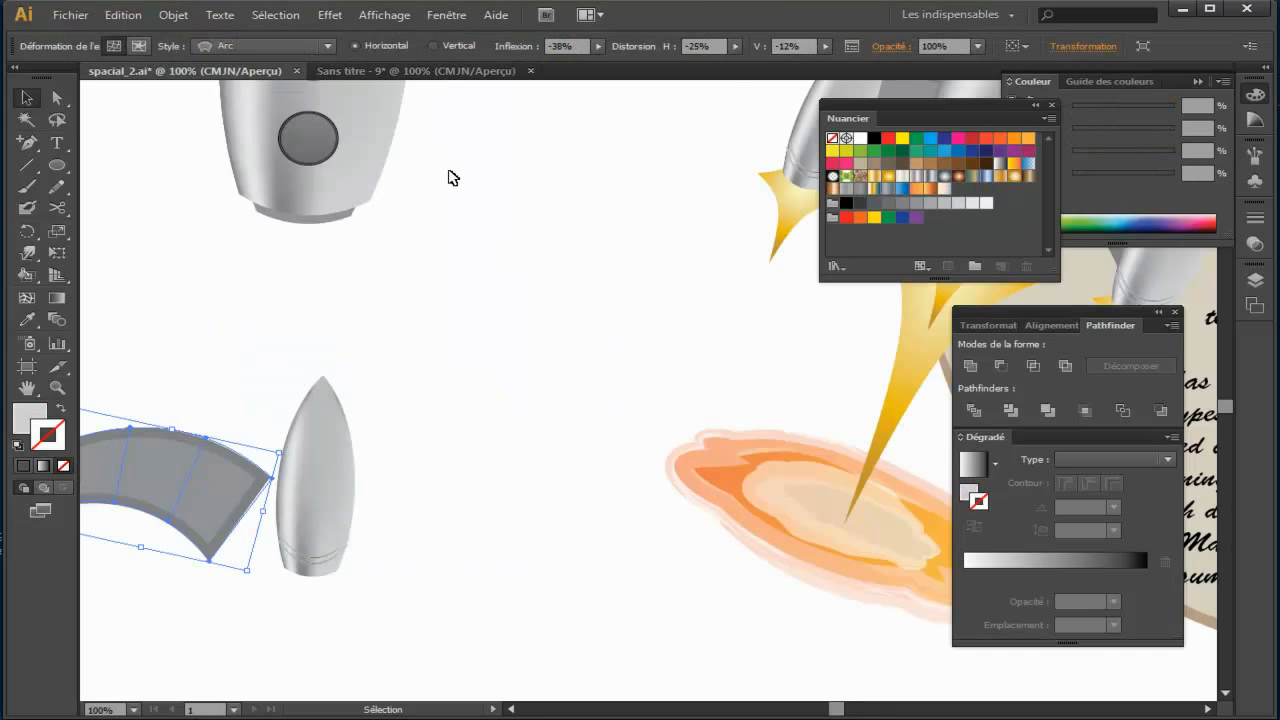
key("ctrl+minus")
key("ctrl+minus")
key("ctrl+minus")
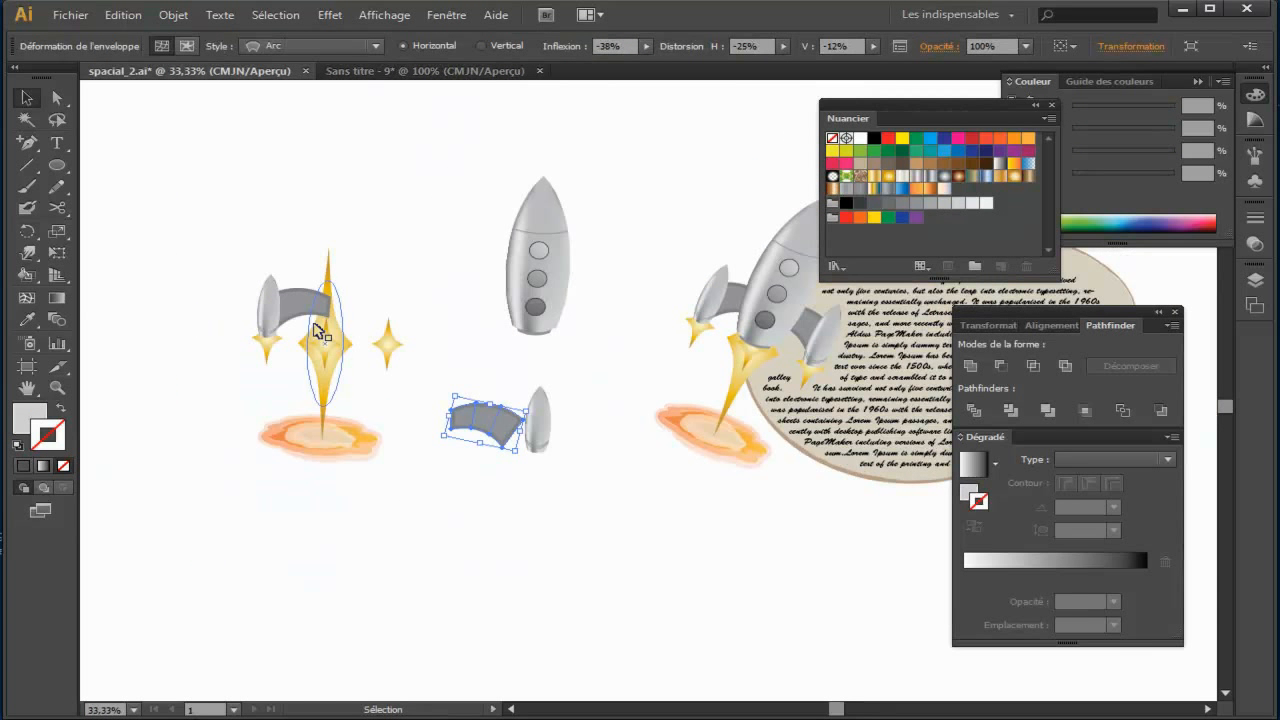
key("ctrl+1")
left_click_drag(220, 297, 790, 303)
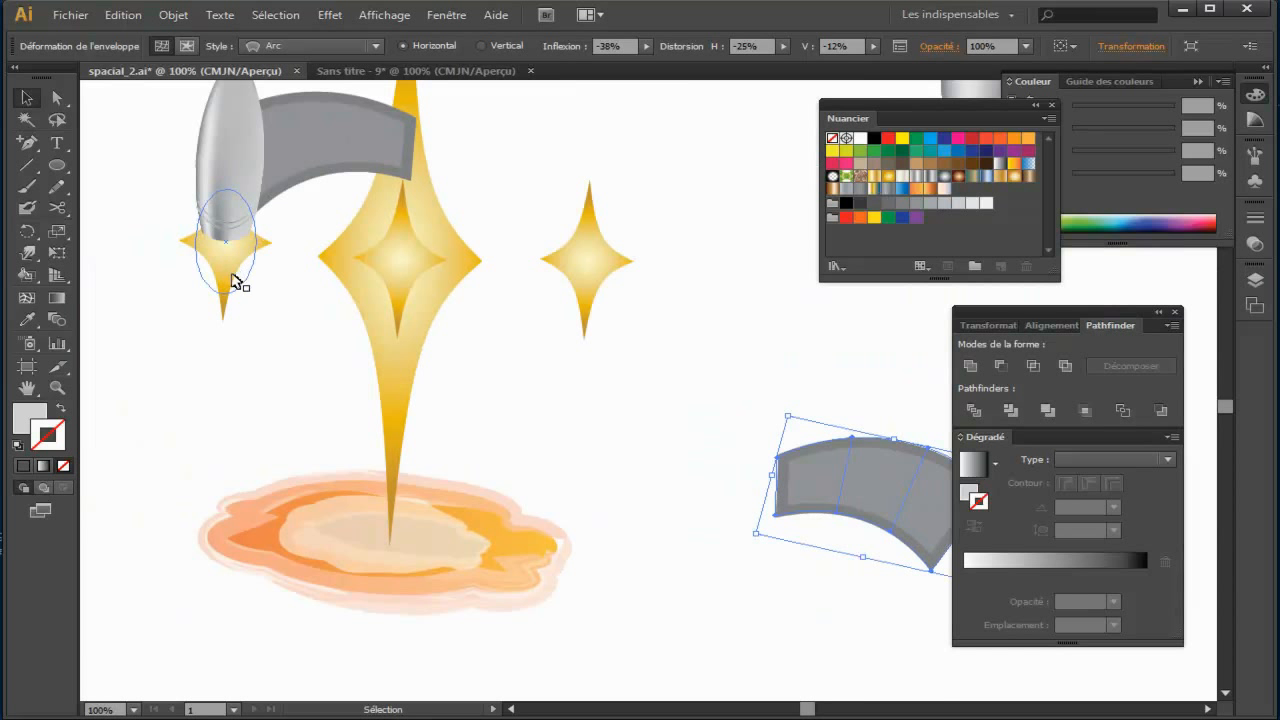
left_click(416, 71)
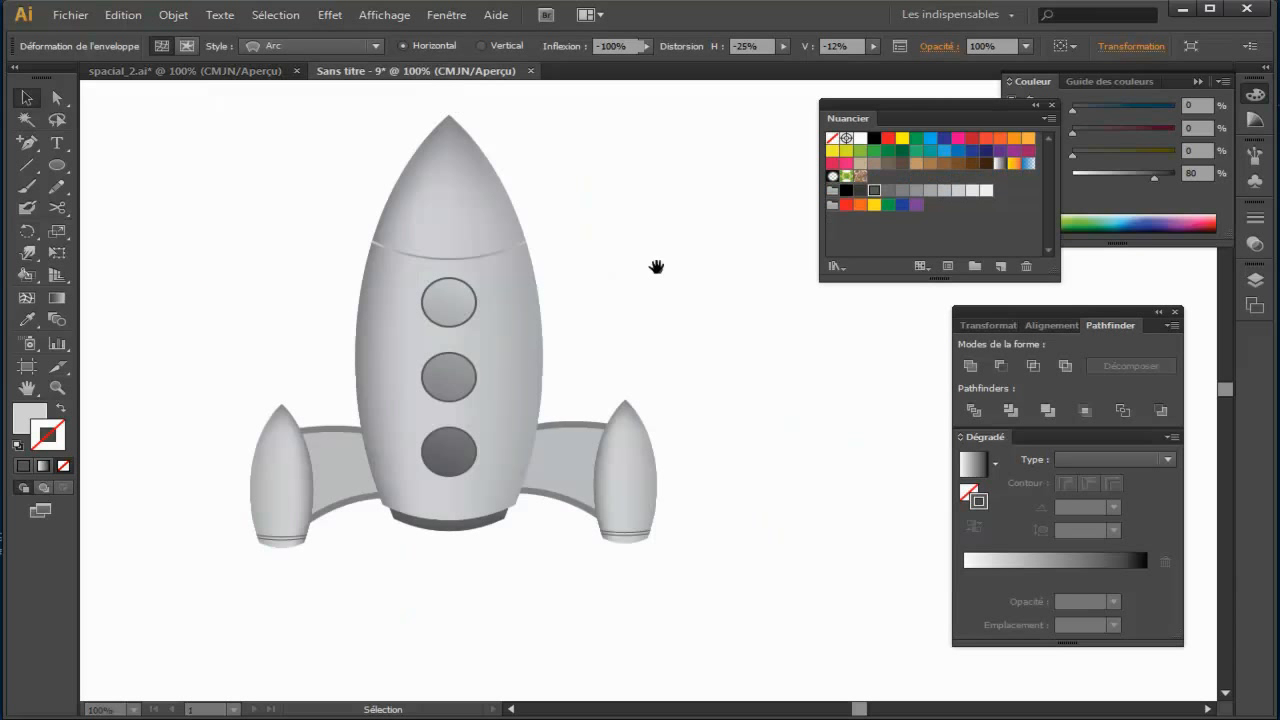
Step: Draw a slightly wide ellipse in the empty area below the rocket
left_click_drag(657, 266, 569, 203)
left_click_drag(474, 213, 638, 190)
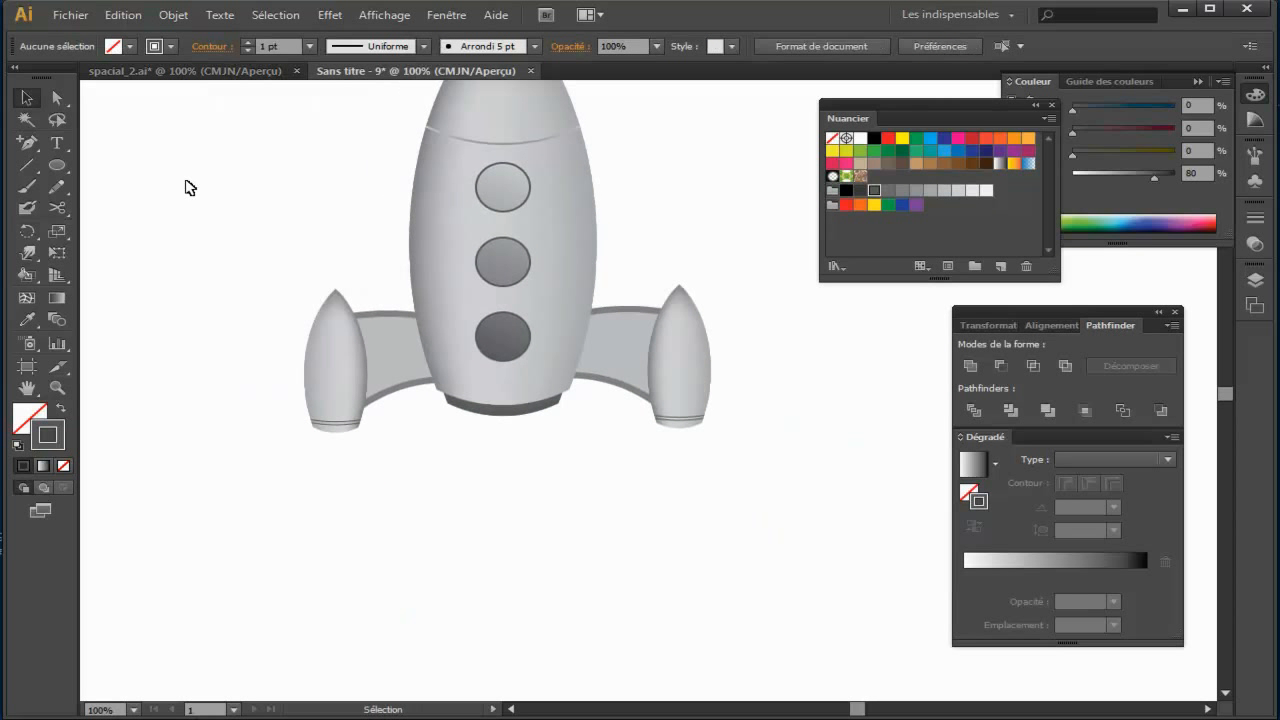
left_click(57, 165)
mouse_move(457, 481)
left_mouse_down()
mouse_move(558, 589)
mouse_move(506, 525)
left_mouse_up()
left_click(26, 97)
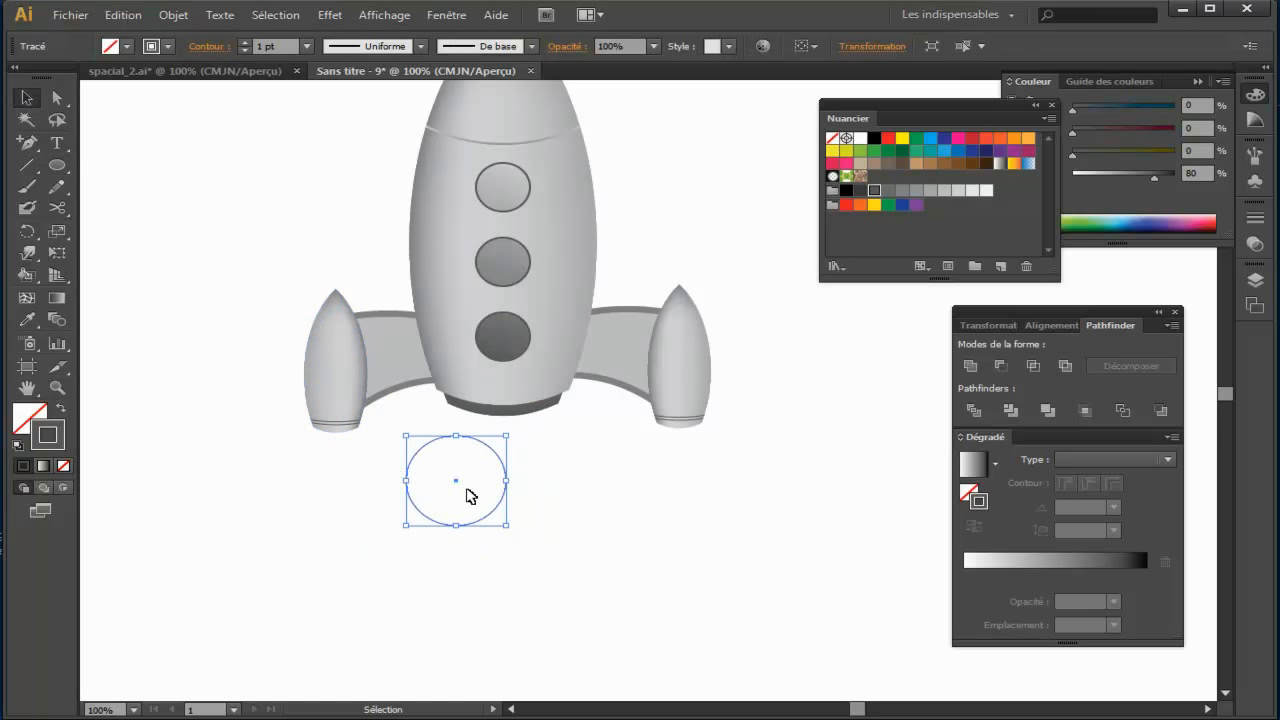
Step: Give the ellipse a beige C=25 M=25 J=40 N=0 fill and no stroke, and move it a little down and left
left_click(37, 421)
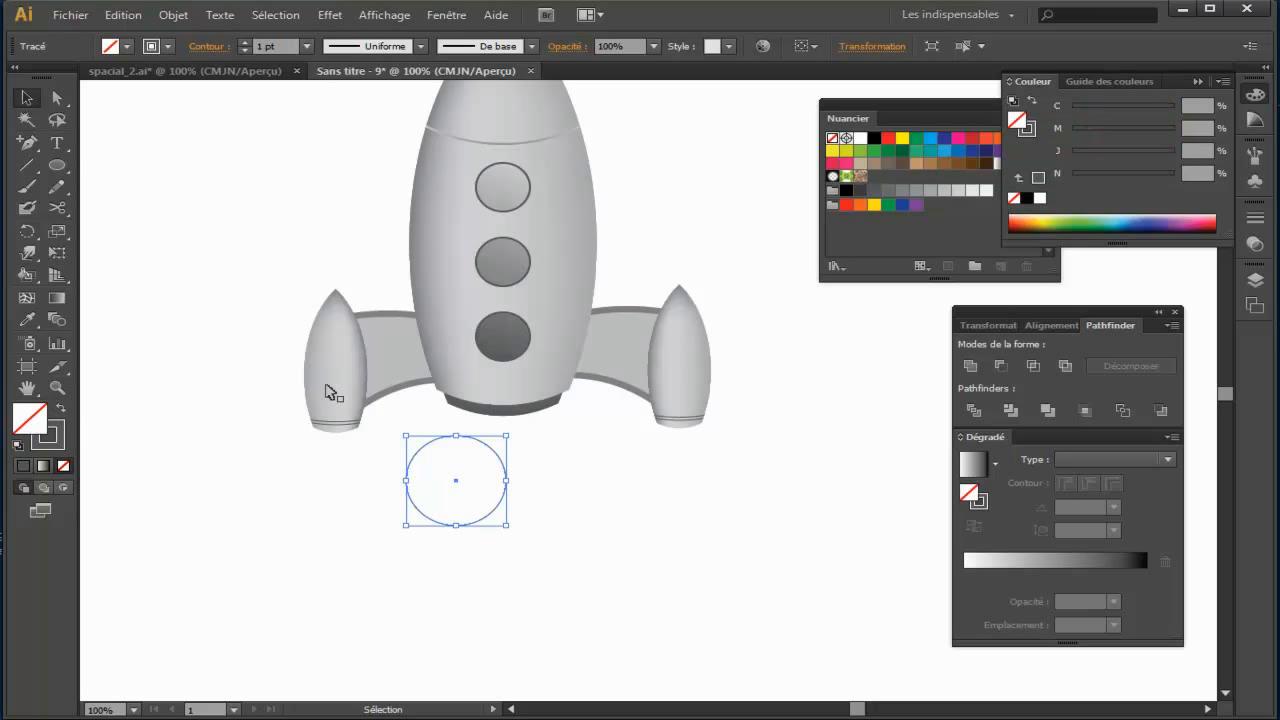
left_click(861, 164)
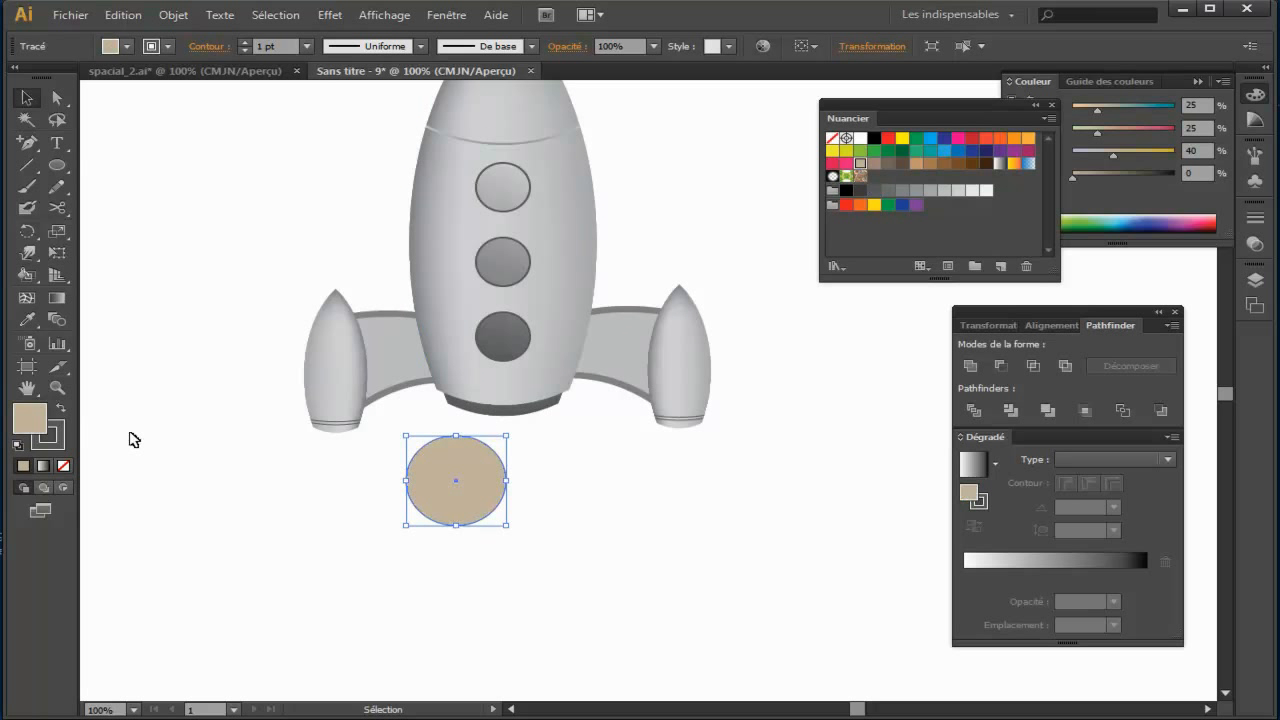
left_click(60, 442)
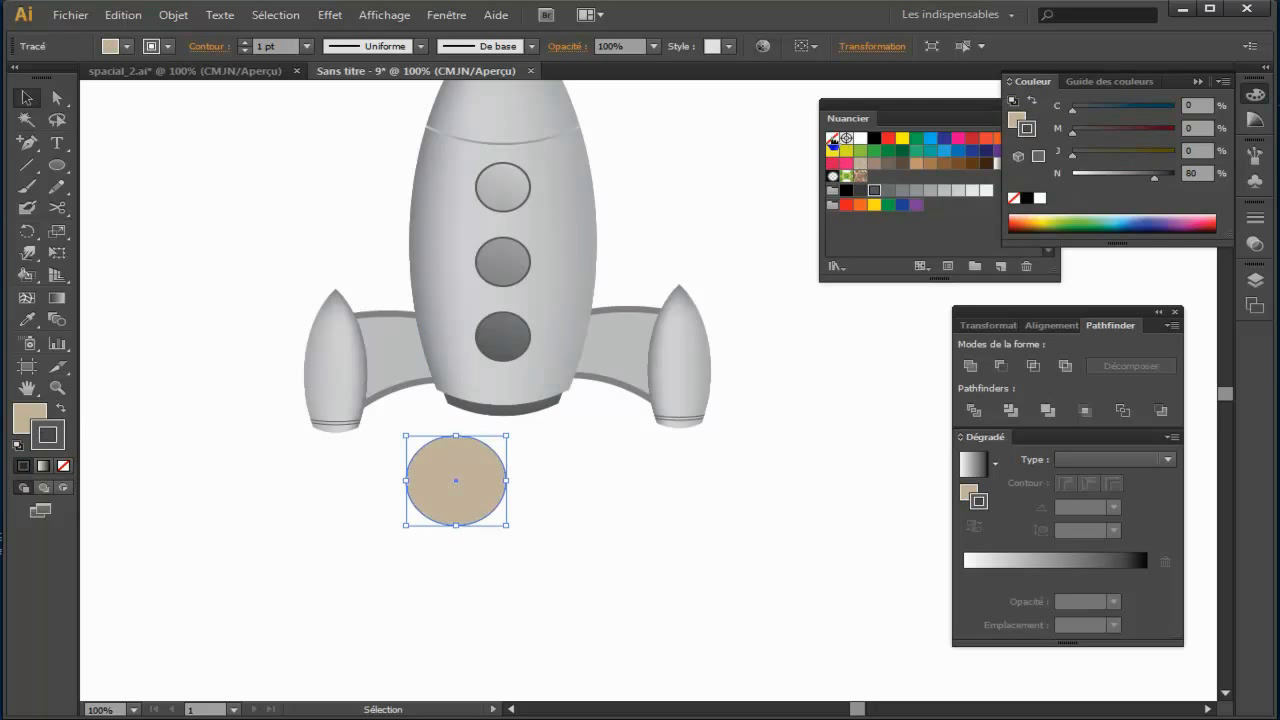
left_click(832, 139)
left_click_drag(489, 512, 430, 551)
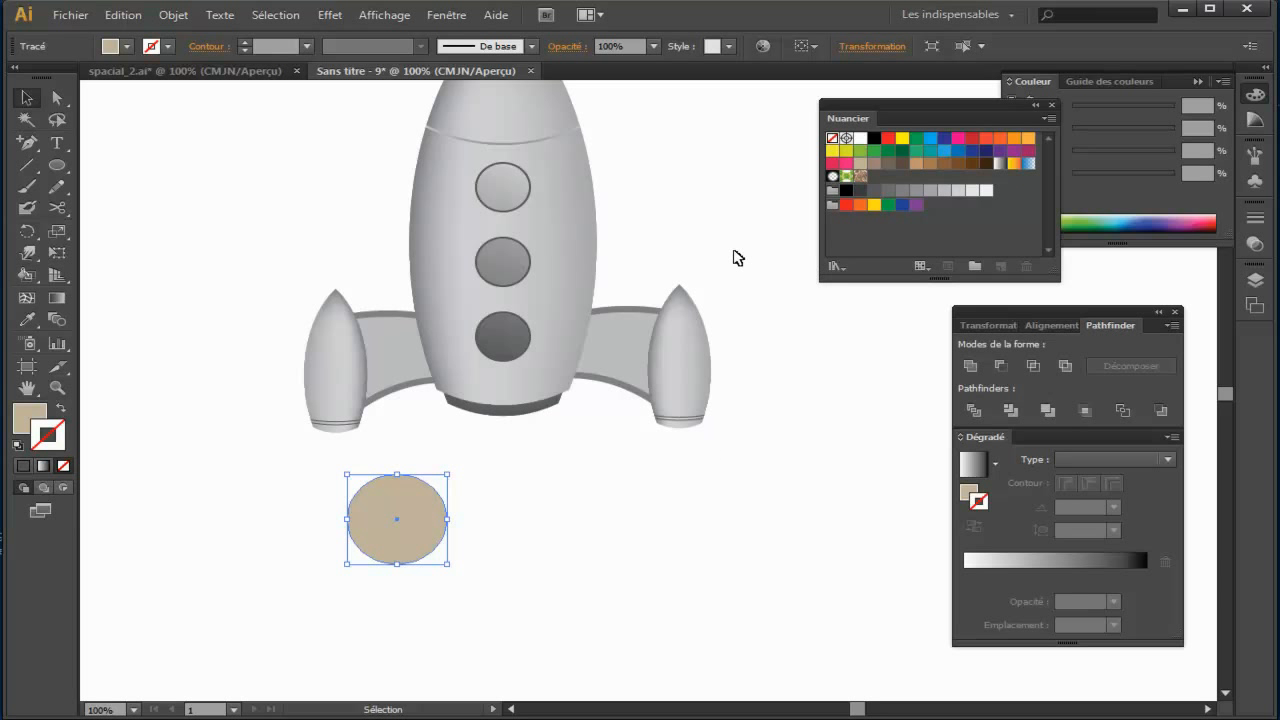
Step: Open the Métaux gradient swatch library and place it beside the ellipse
left_click(112, 48)
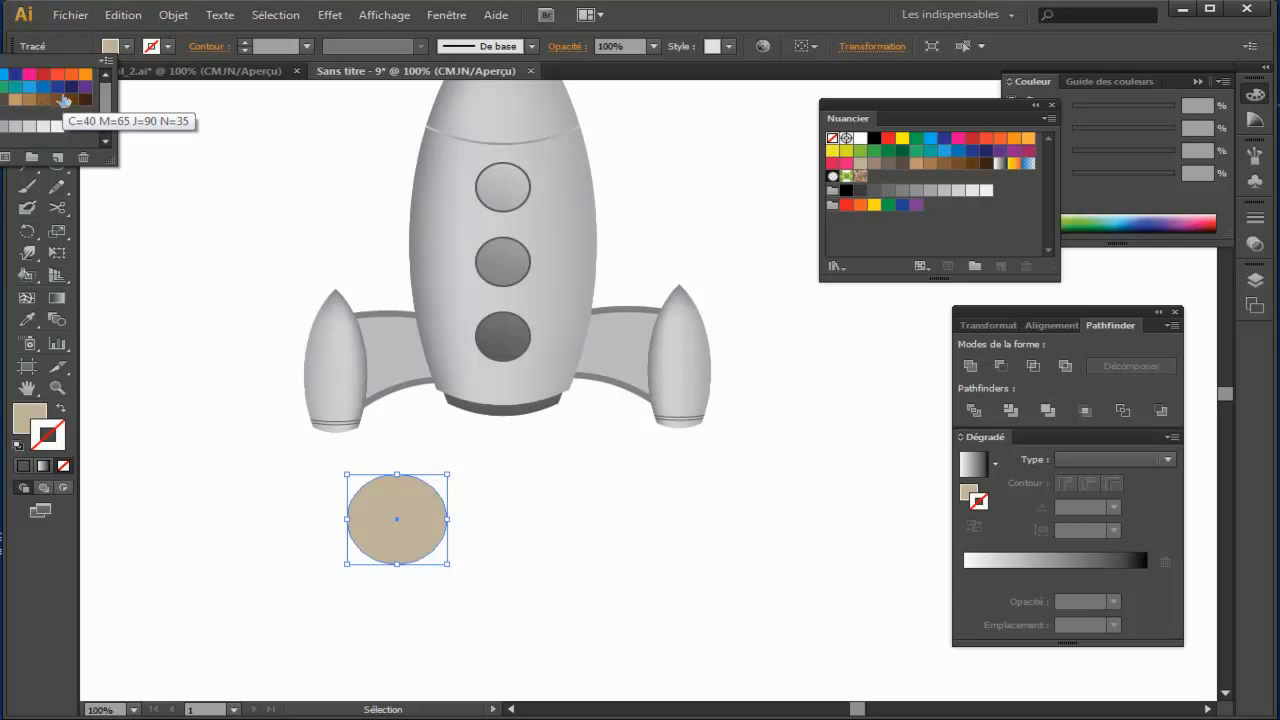
left_click(717, 32)
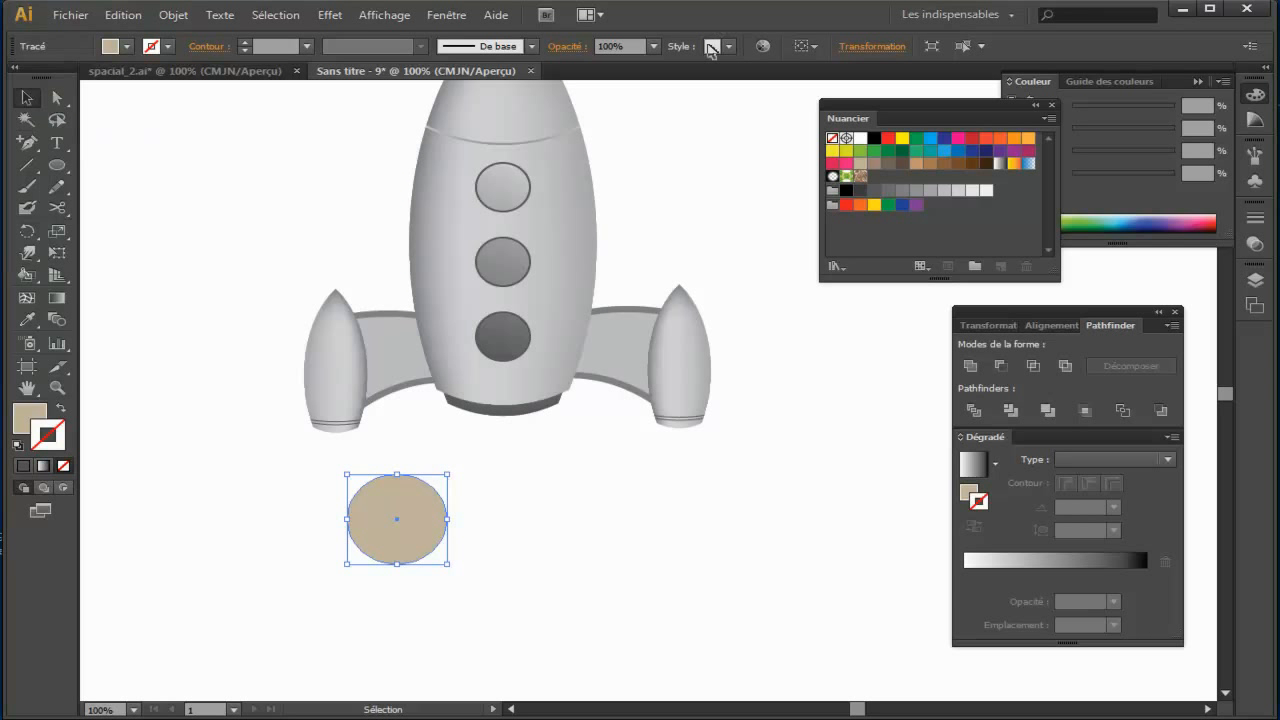
left_click_drag(903, 108, 841, 99)
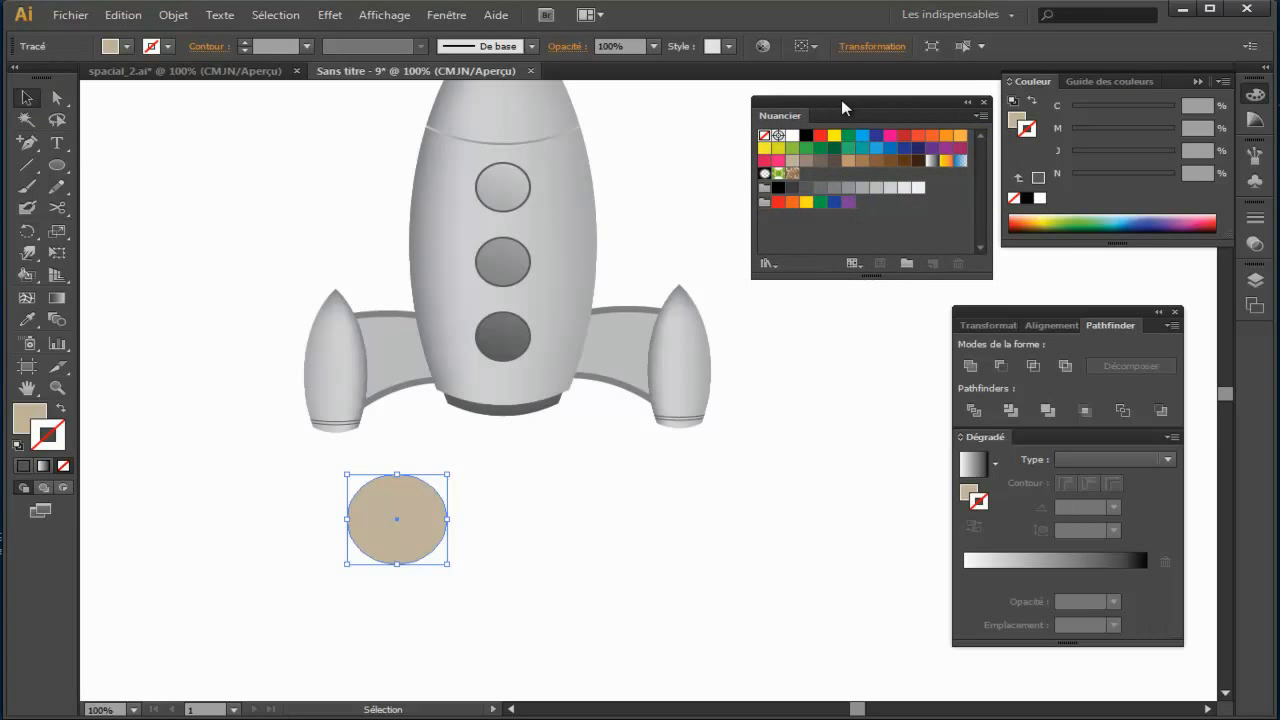
left_click(765, 263)
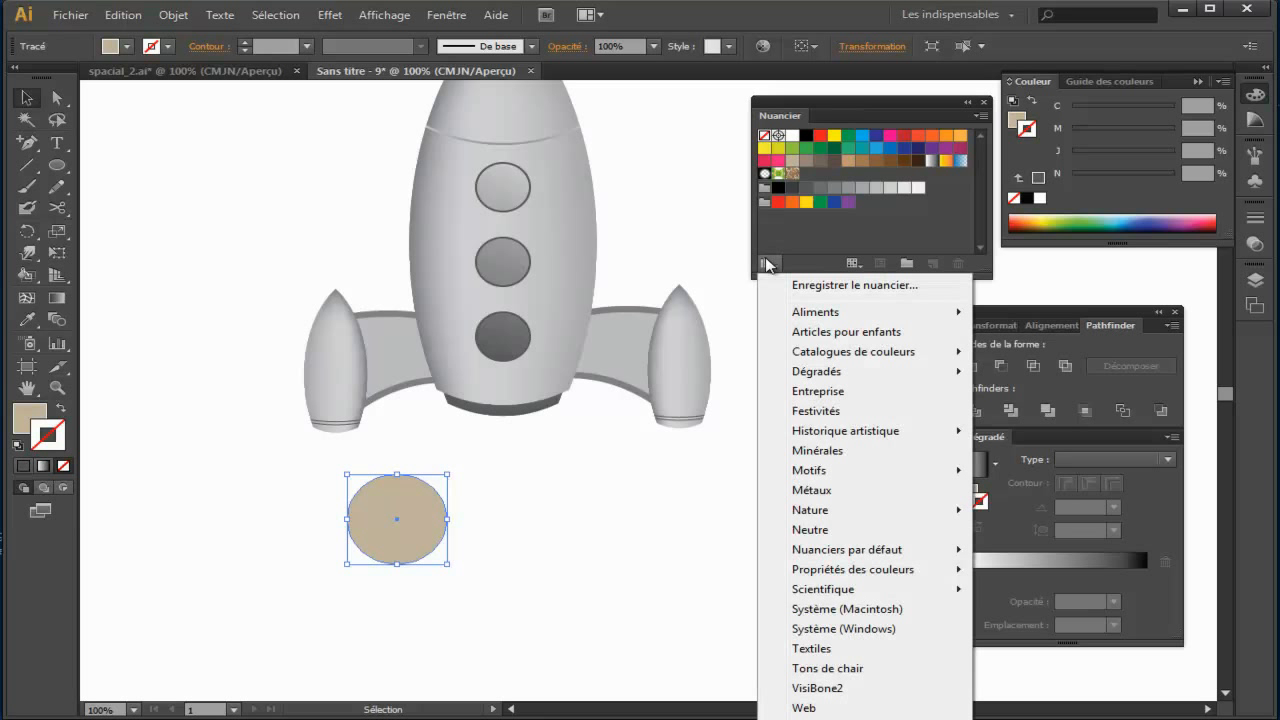
mouse_move(815, 375)
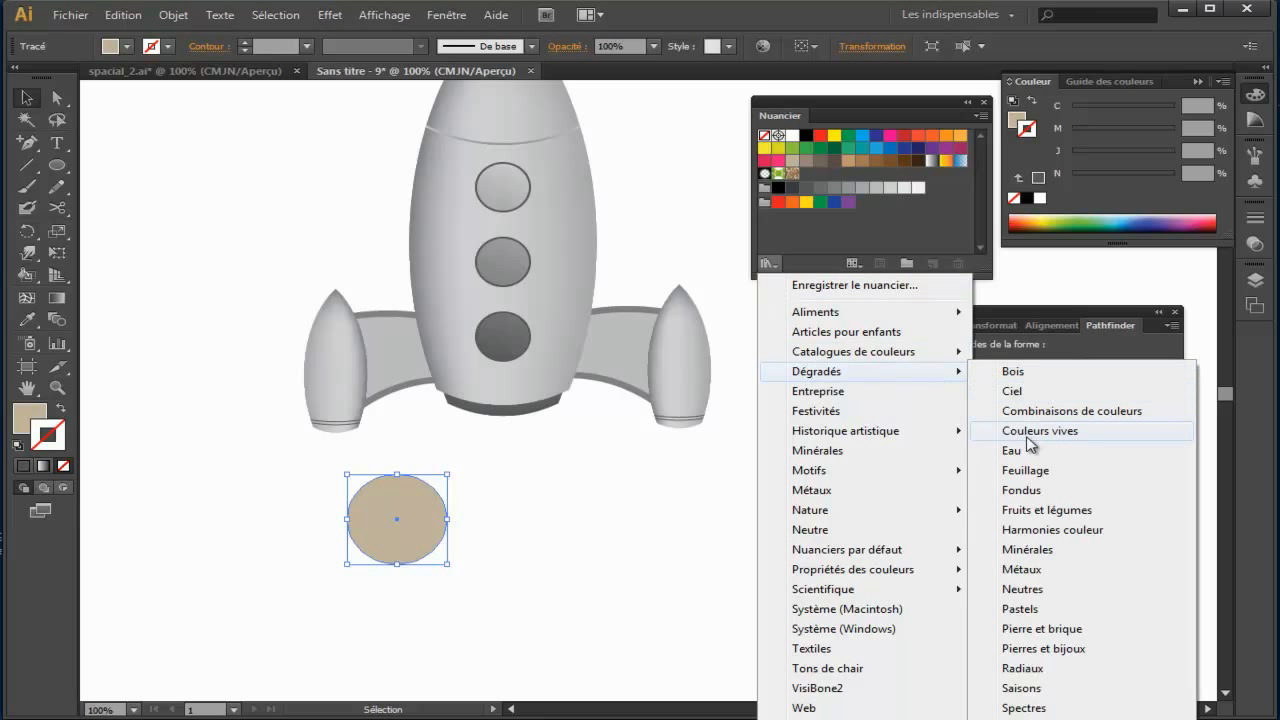
left_click(1040, 569)
left_click_drag(793, 351, 680, 454)
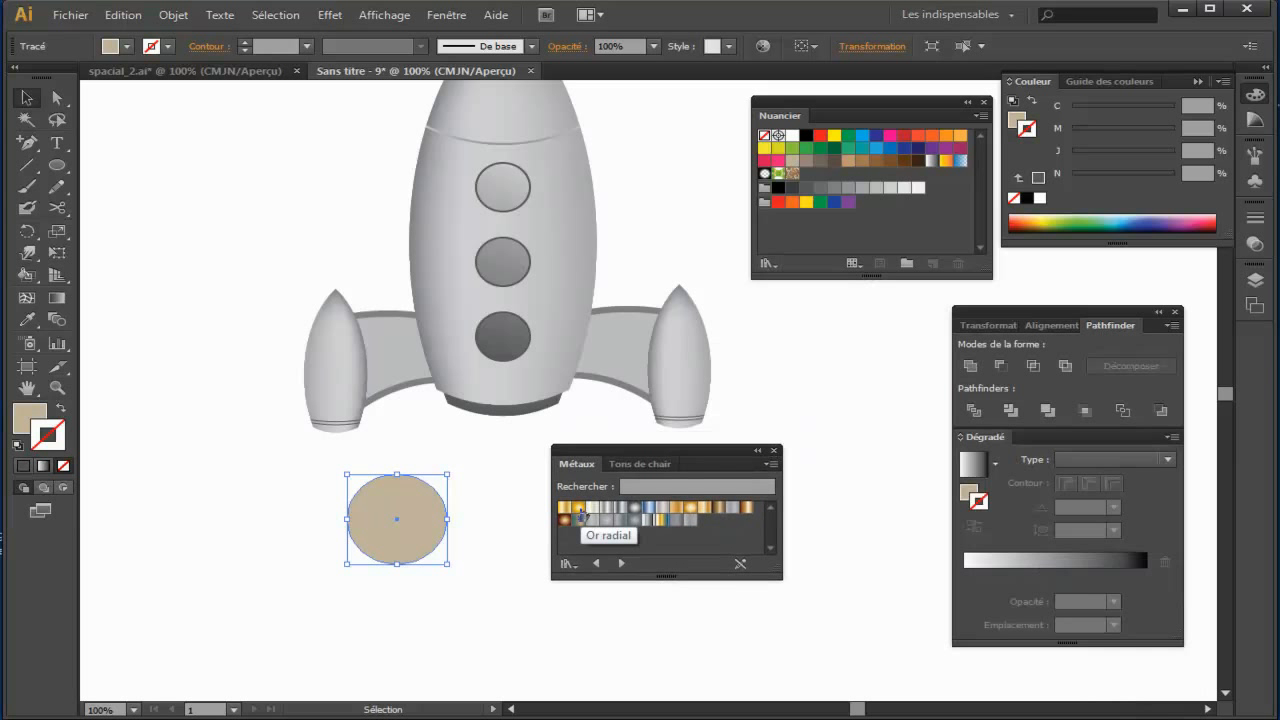
Step: Fill the ellipse with the gold radial gradient from the Métaux library and shift it slightly toward the rocket's centre
left_click(35, 429)
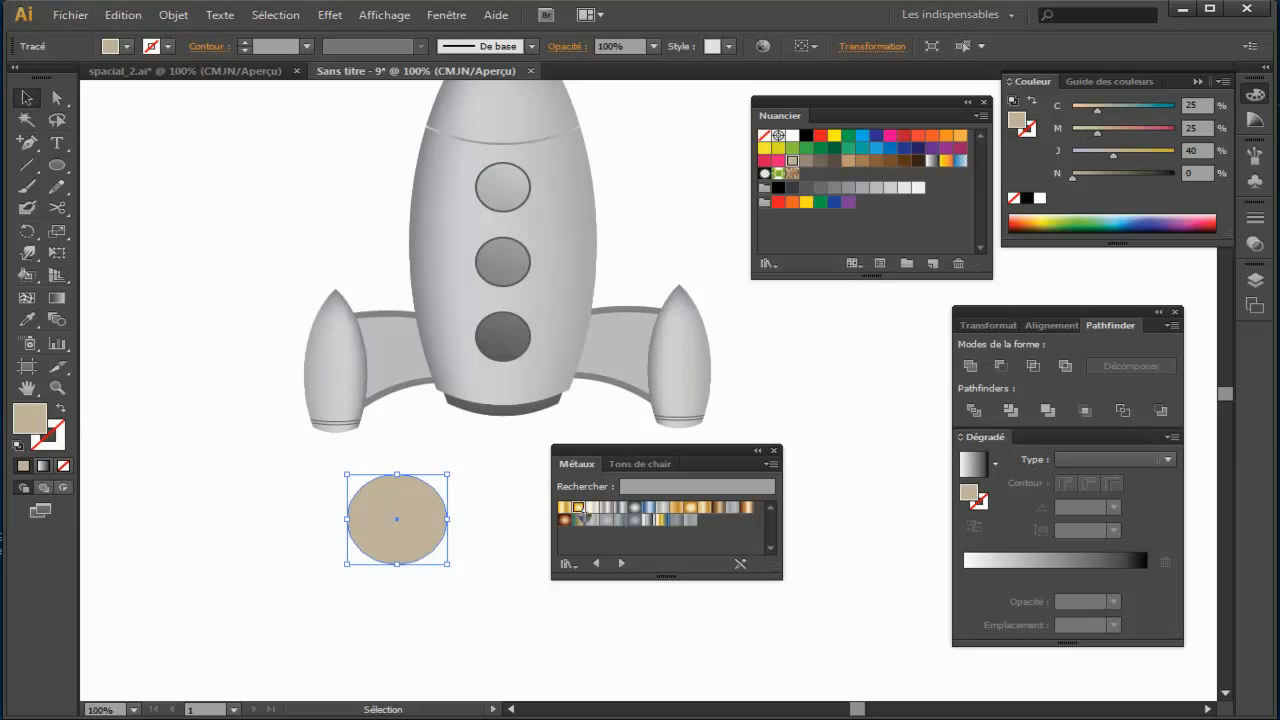
left_click(585, 514)
left_click_drag(708, 450, 898, 483)
left_click_drag(402, 524, 431, 538)
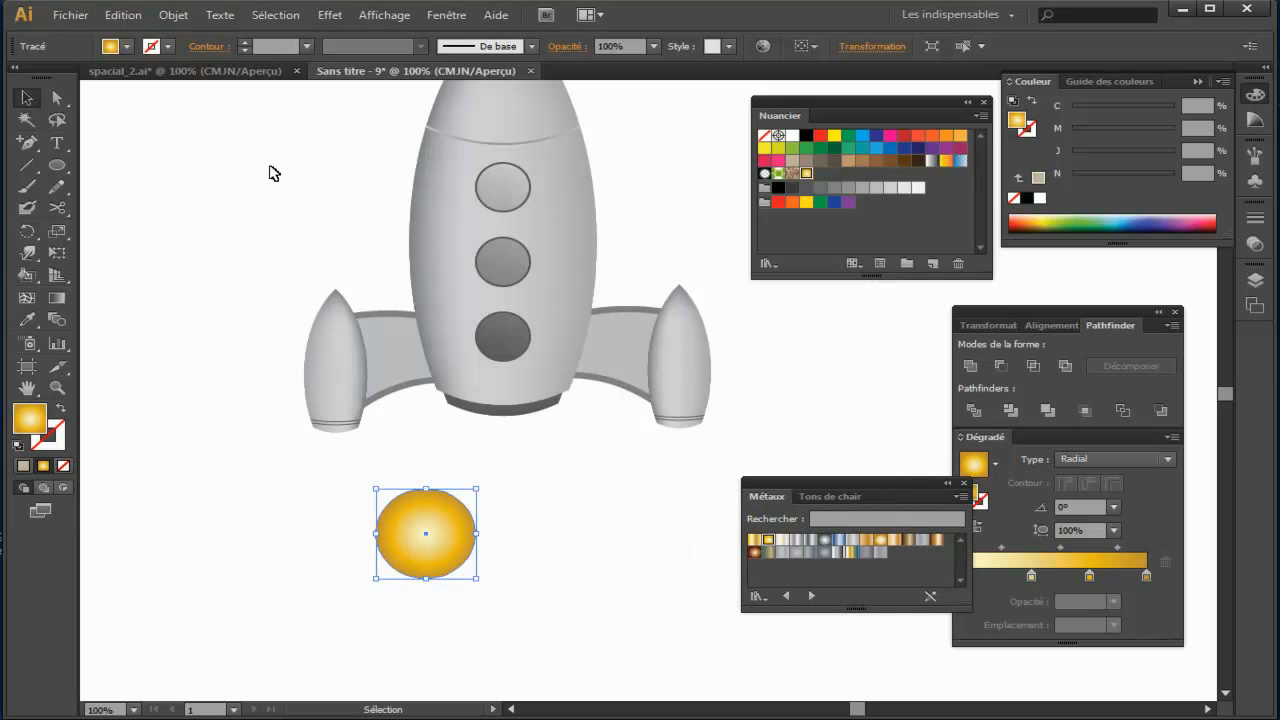
Step: Apply the Contraction et dilatation effect at about -65% to turn the gold ellipse into a four-pointed star
left_click(329, 15)
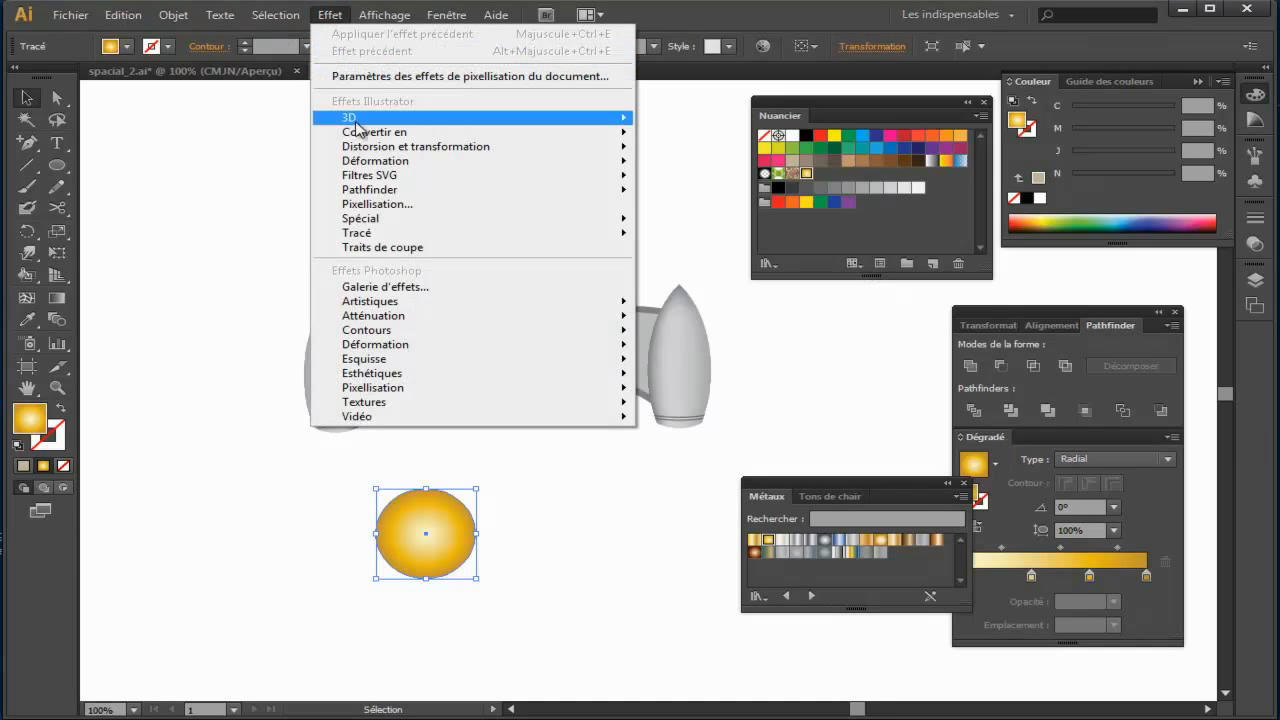
mouse_move(448, 156)
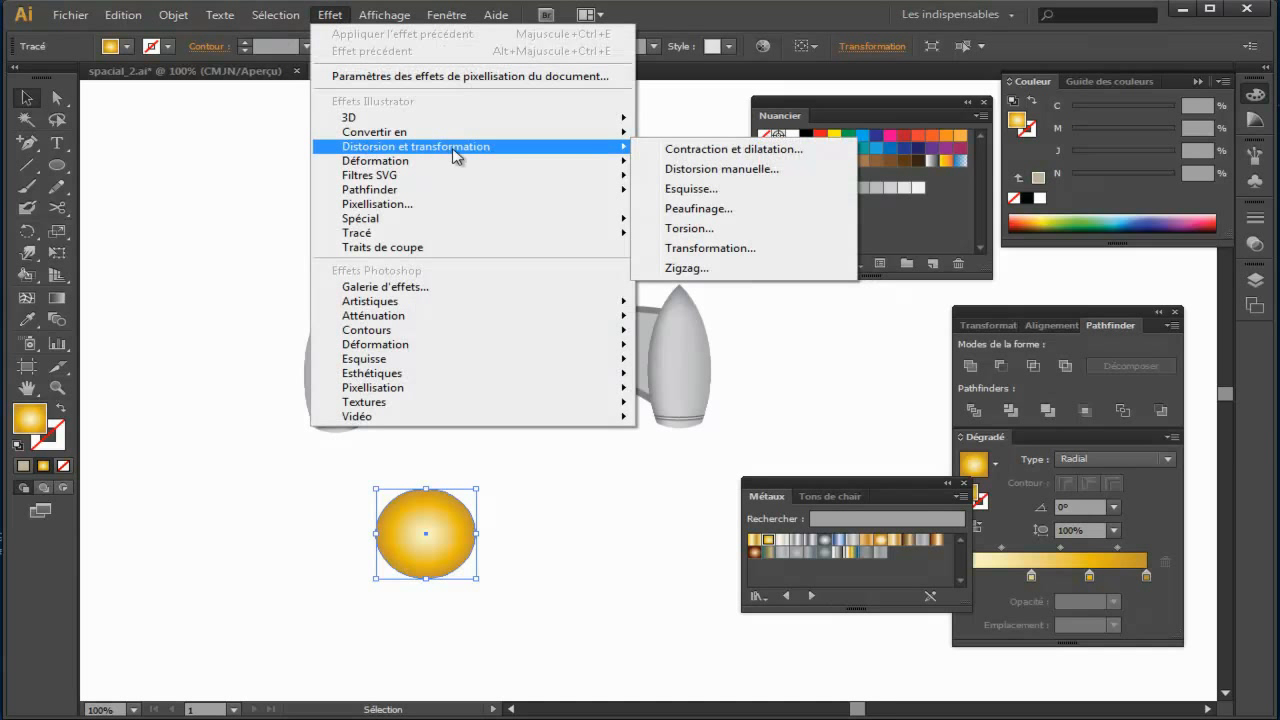
left_click(806, 152)
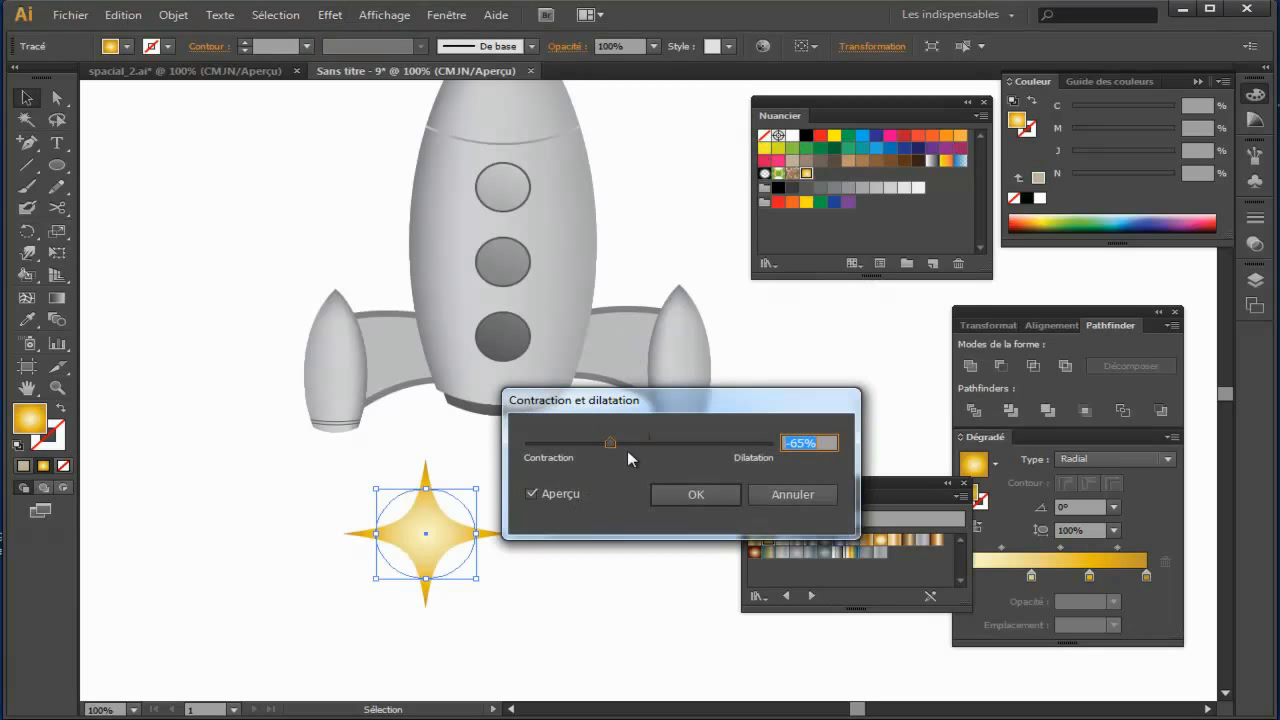
mouse_move(609, 441)
left_mouse_down()
mouse_move(692, 442)
mouse_move(611, 444)
left_mouse_up()
left_click(566, 497)
mouse_move(639, 442)
left_mouse_down()
mouse_move(708, 447)
mouse_move(588, 446)
mouse_move(614, 446)
left_mouse_up()
left_click_drag(617, 444, 612, 448)
left_click(695, 497)
Step: Duplicate the gold star, keeping one below the rocket's left side and placing the other over the right booster's base
left_click_drag(557, 509, 437, 451)
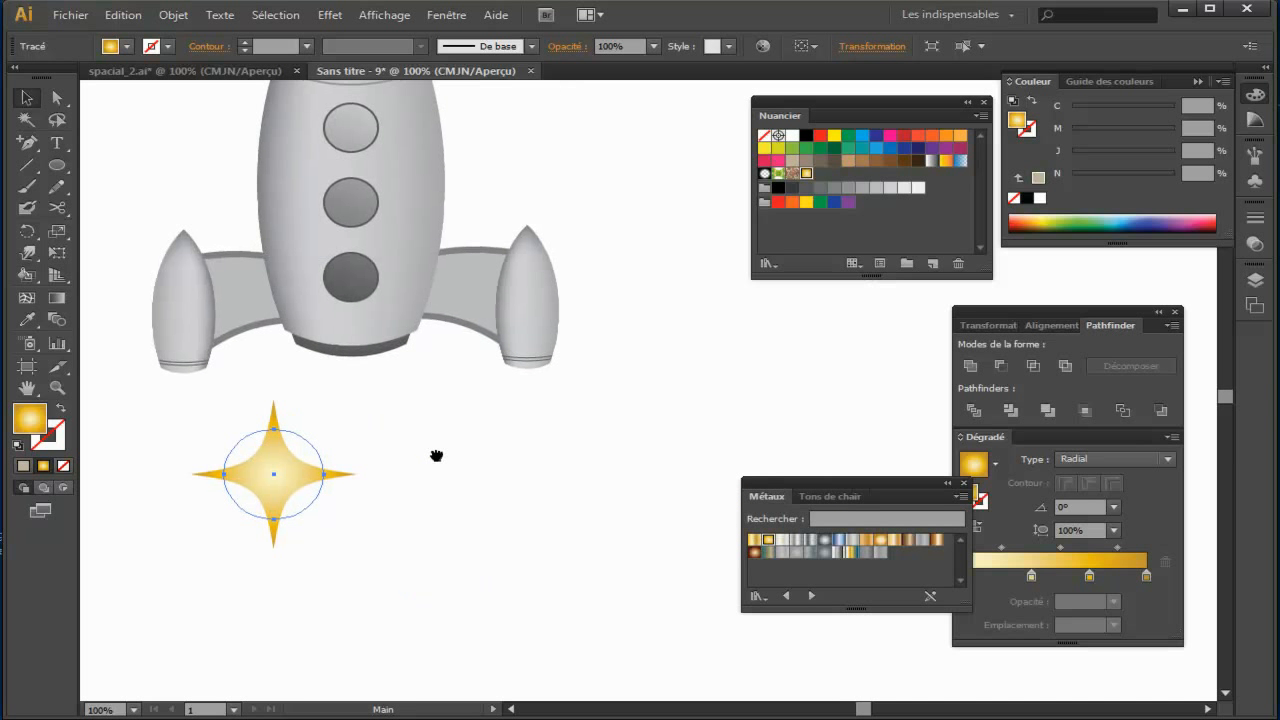
left_click_drag(313, 491, 206, 610)
left_click_drag(301, 491, 537, 387)
Step: Send the star at the right booster to the back so it sits behind the nozzle
right_click(546, 370)
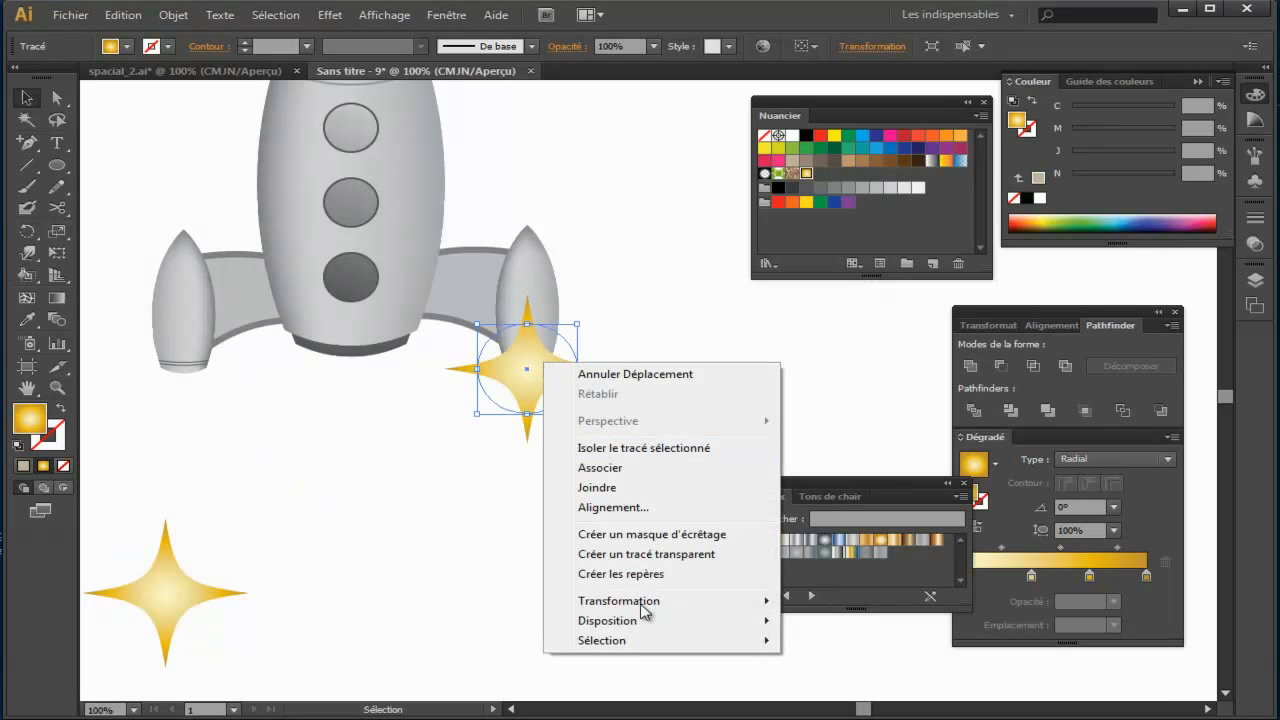
mouse_move(646, 633)
left_click(857, 680)
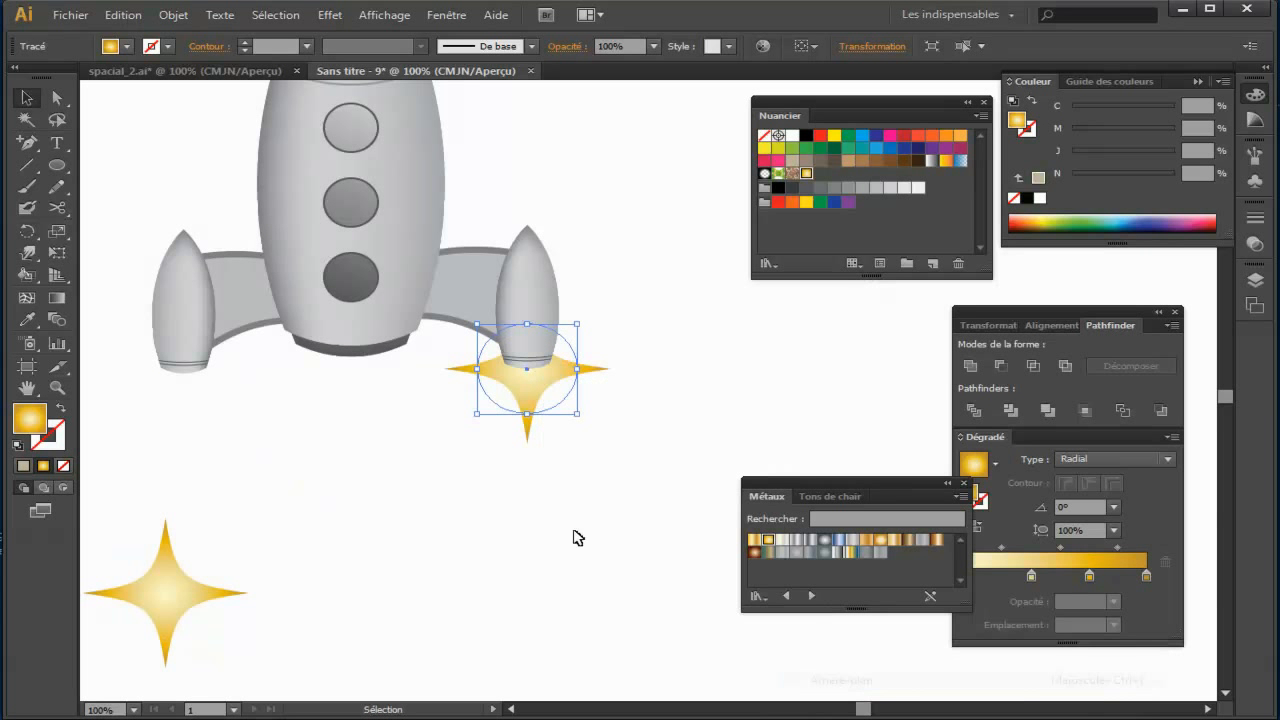
left_click(561, 492)
Step: Shrink the right booster's star so its core is about as wide as the booster, keeping it centred under the nozzle
left_click(536, 400)
left_click_drag(578, 369, 566, 372)
left_click_drag(527, 424, 560, 374)
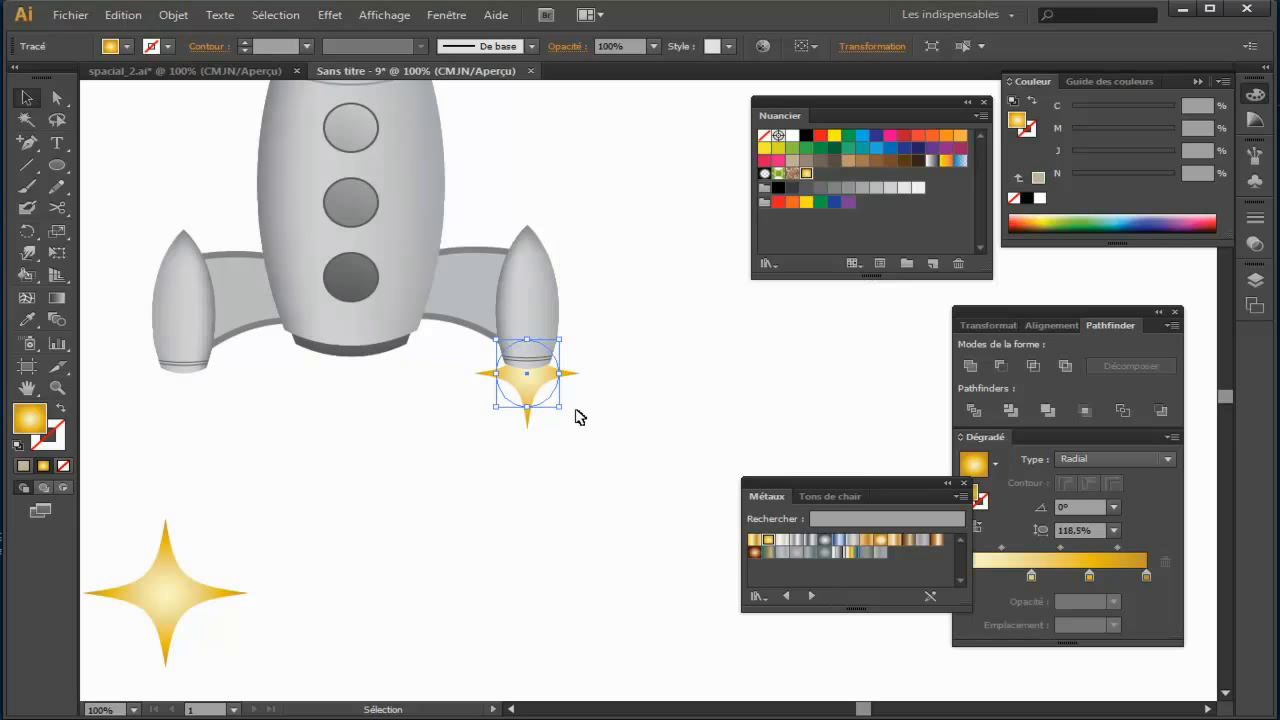
left_click(582, 421)
Step: Copy the small star flame horizontally to the base of the left booster
left_click_drag(586, 471, 598, 475)
left_click(541, 401)
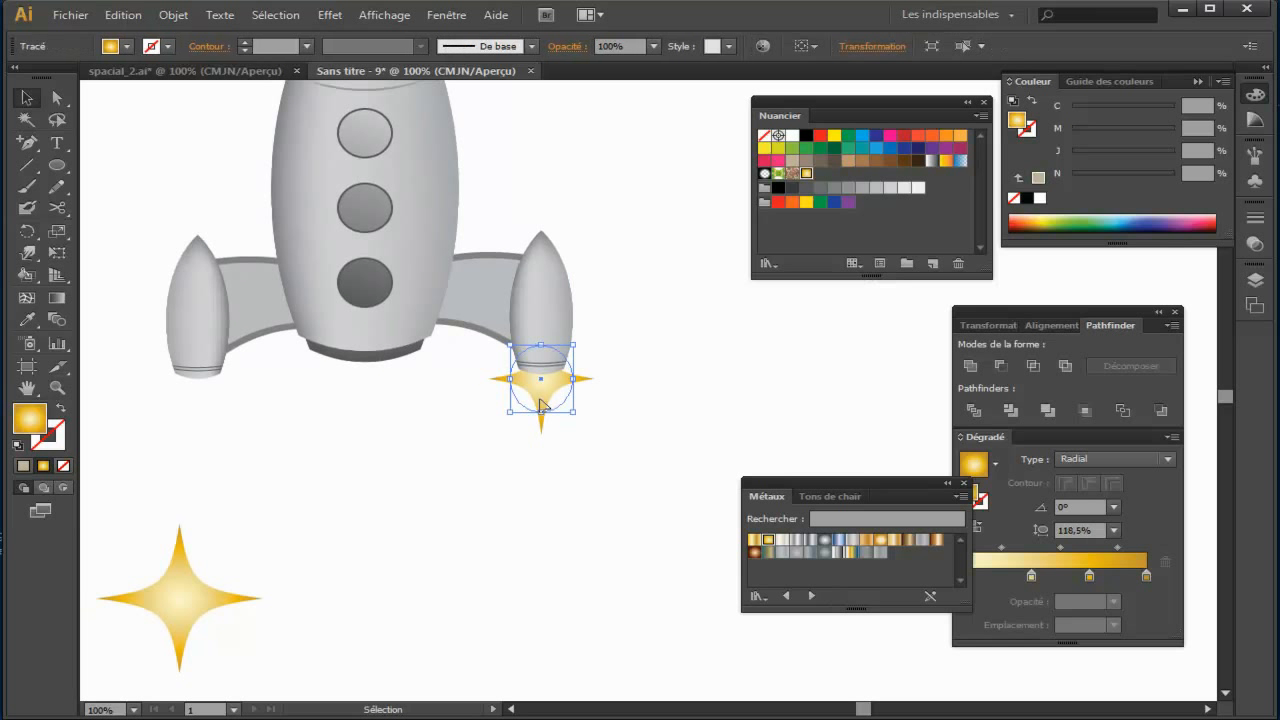
left_click_drag(541, 397, 207, 412)
left_click(291, 451)
Step: Place a copy of the large gold star at the centre of the rocket body's base and send it to the back
left_click_drag(366, 451, 418, 390)
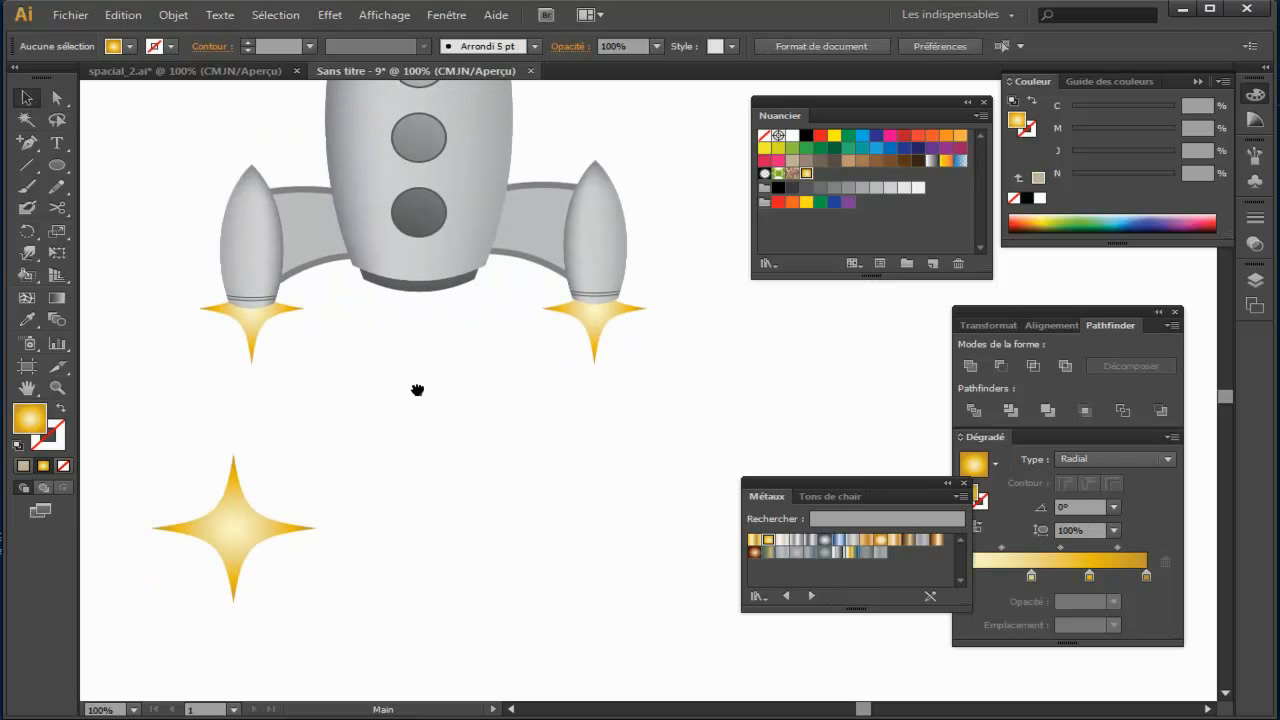
mouse_move(243, 549)
left_mouse_down()
mouse_move(507, 549)
mouse_move(238, 569)
left_mouse_up()
left_click_drag(515, 555, 432, 307)
right_click(428, 298)
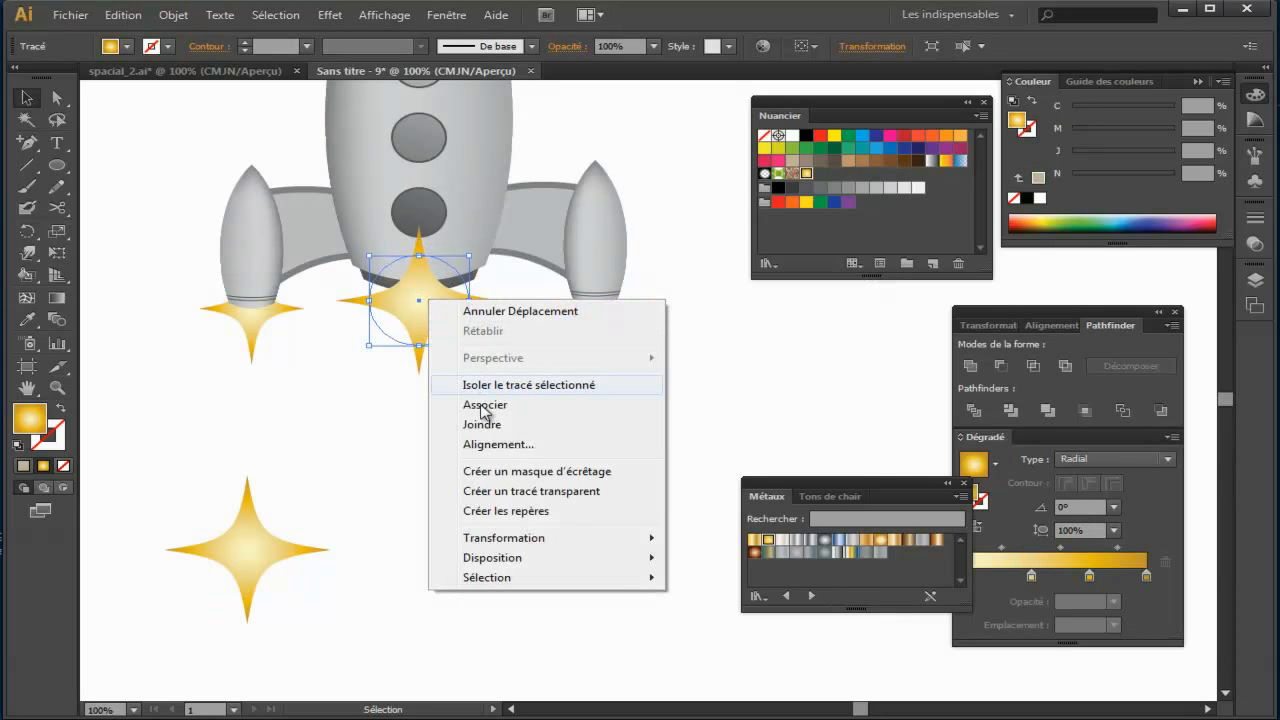
mouse_move(510, 560)
left_click(779, 617)
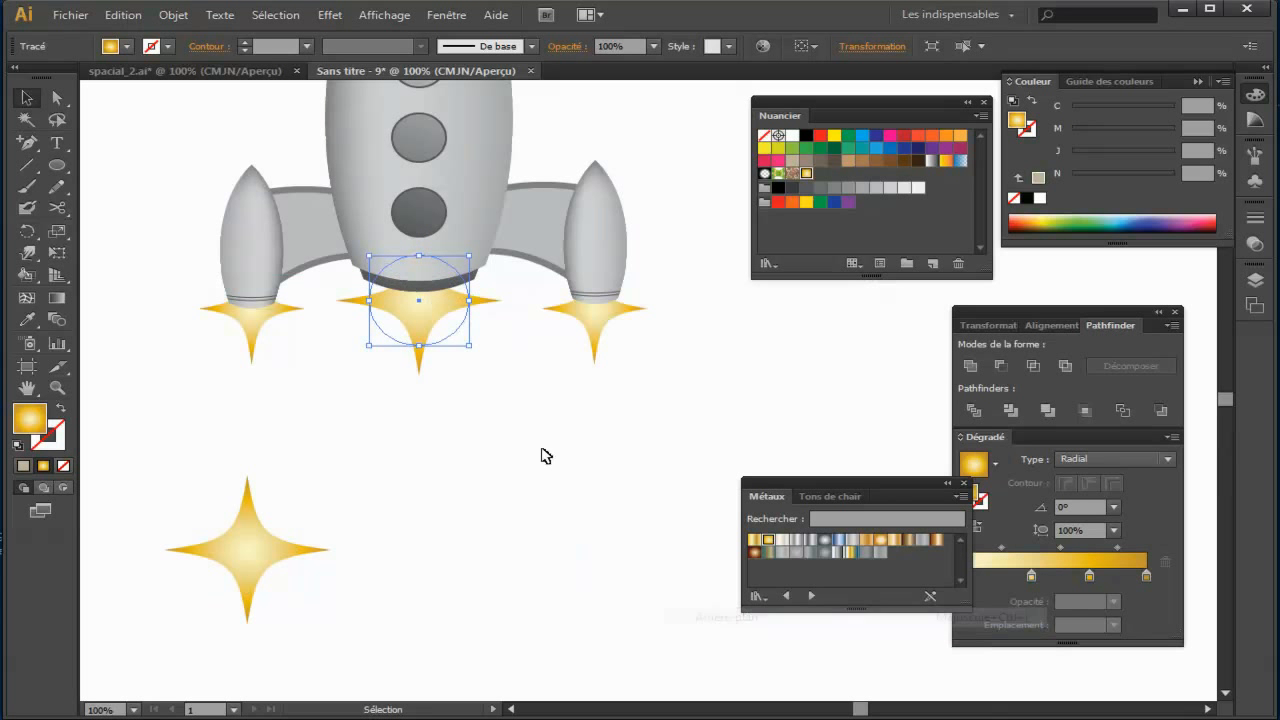
Step: Stretch the star at the rocket body's base vertically about its centre to form a long pointed flame
left_click_drag(424, 330, 420, 363)
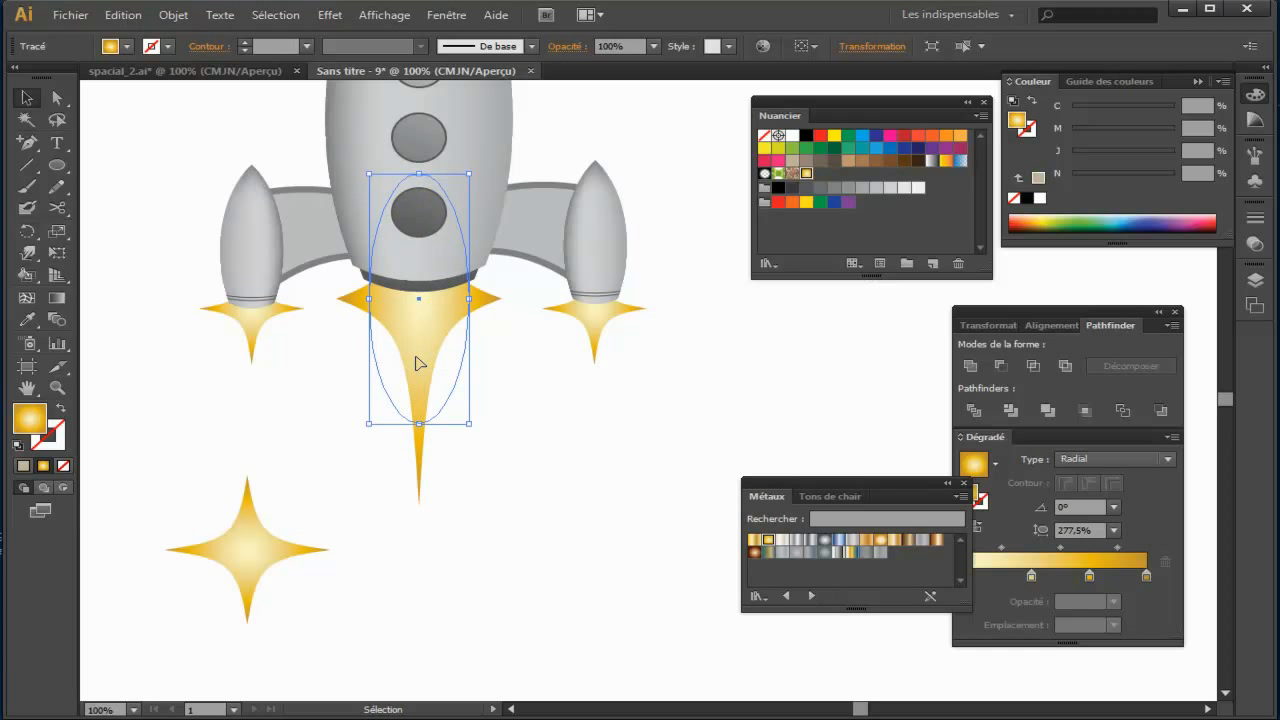
left_click(558, 471)
key("space")
left_click_drag(571, 471, 547, 487)
Step: Move the spare gold star onto the top of the long central flame and send it behind the rocket body
left_click_drag(223, 577, 405, 330)
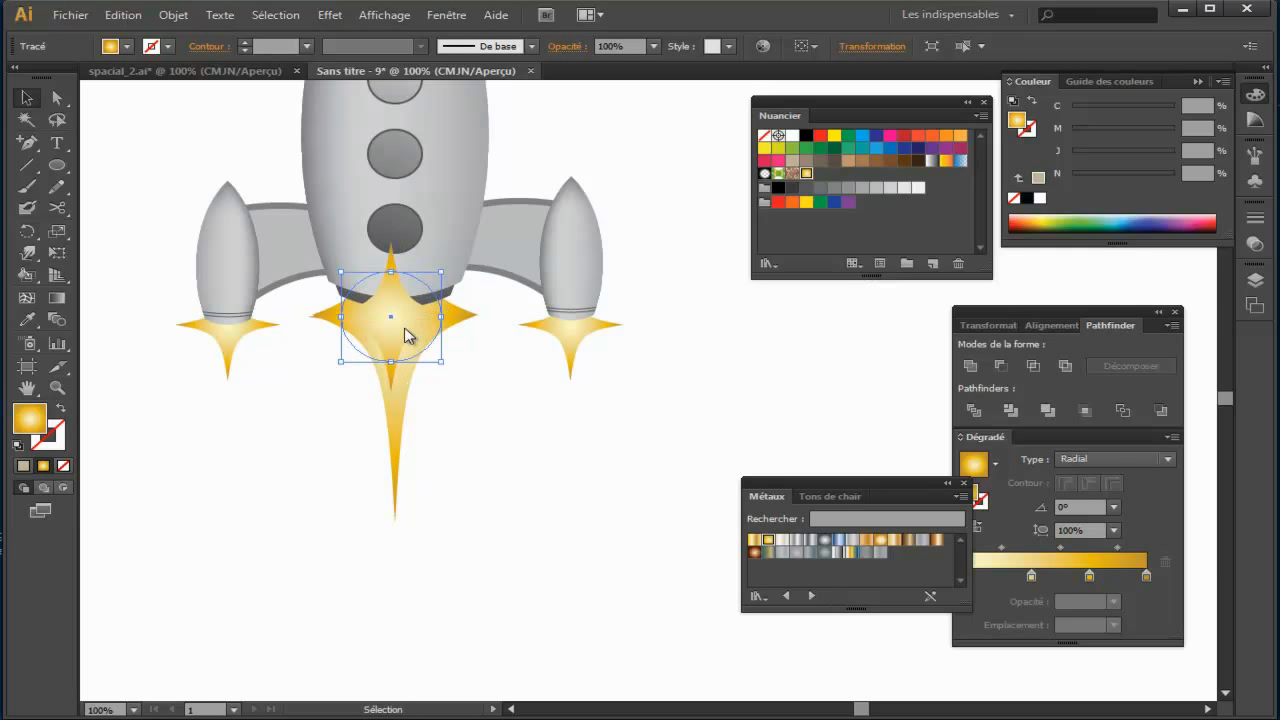
right_click(405, 330)
mouse_move(580, 588)
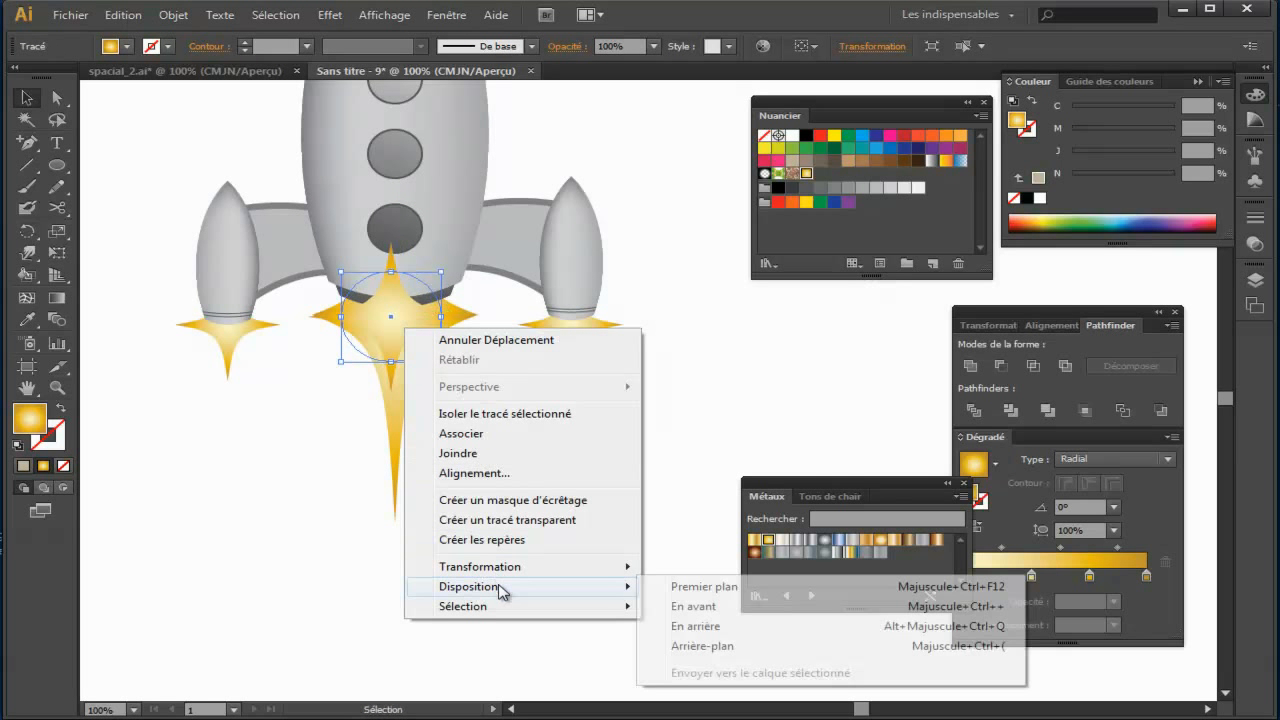
left_click(716, 630)
Step: Narrow the inner star symmetrically to about three quarters of its width and centre it inside the long flame under the nozzle
left_click(514, 466)
left_click(371, 328)
left_click_drag(443, 316, 419, 324)
key("Up")
key("Up")
key("Up")
key("Up")
key("Down")
key("Down")
key("Down")
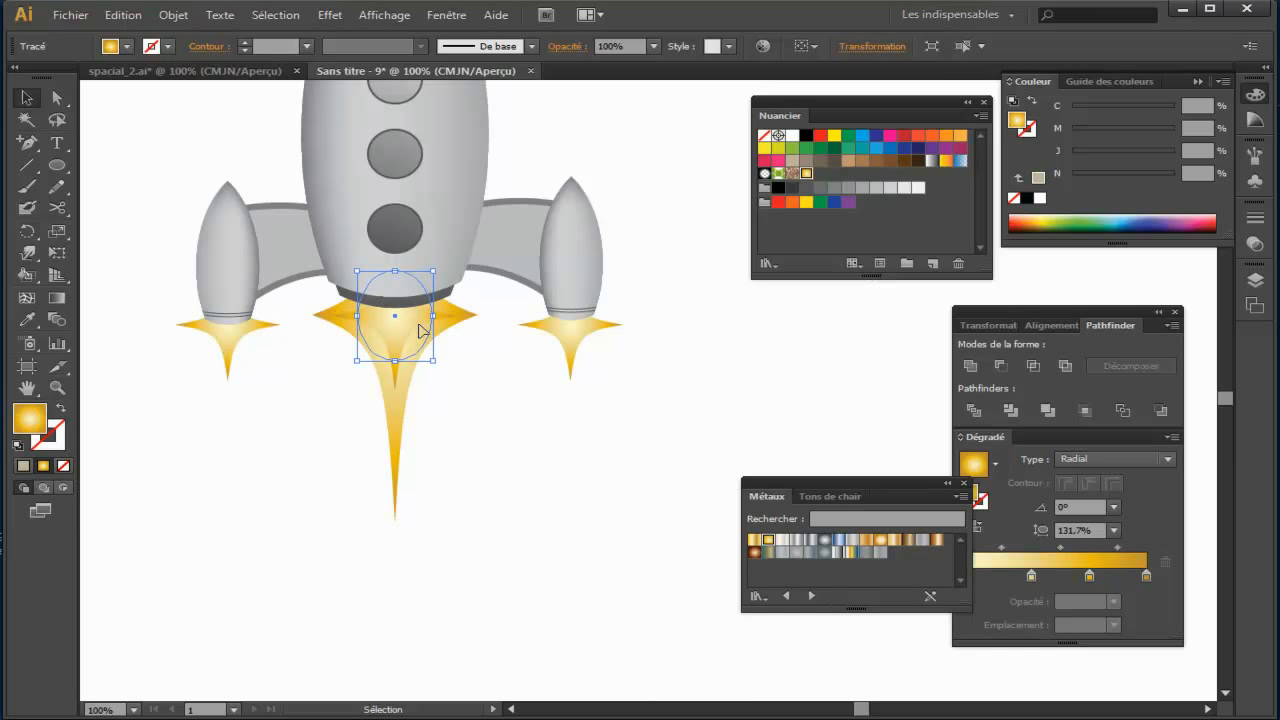
left_click(575, 460)
key("ctrl+minus")
key("ctrl+minus")
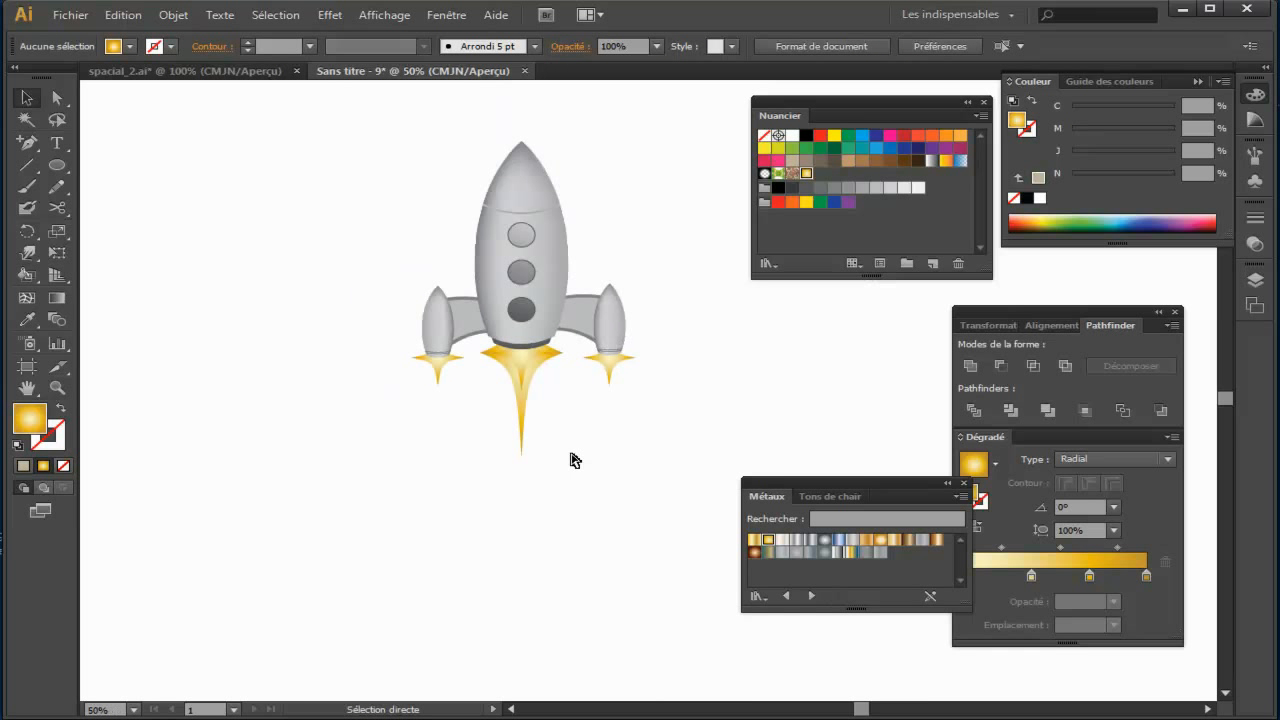
left_click_drag(575, 460, 447, 500)
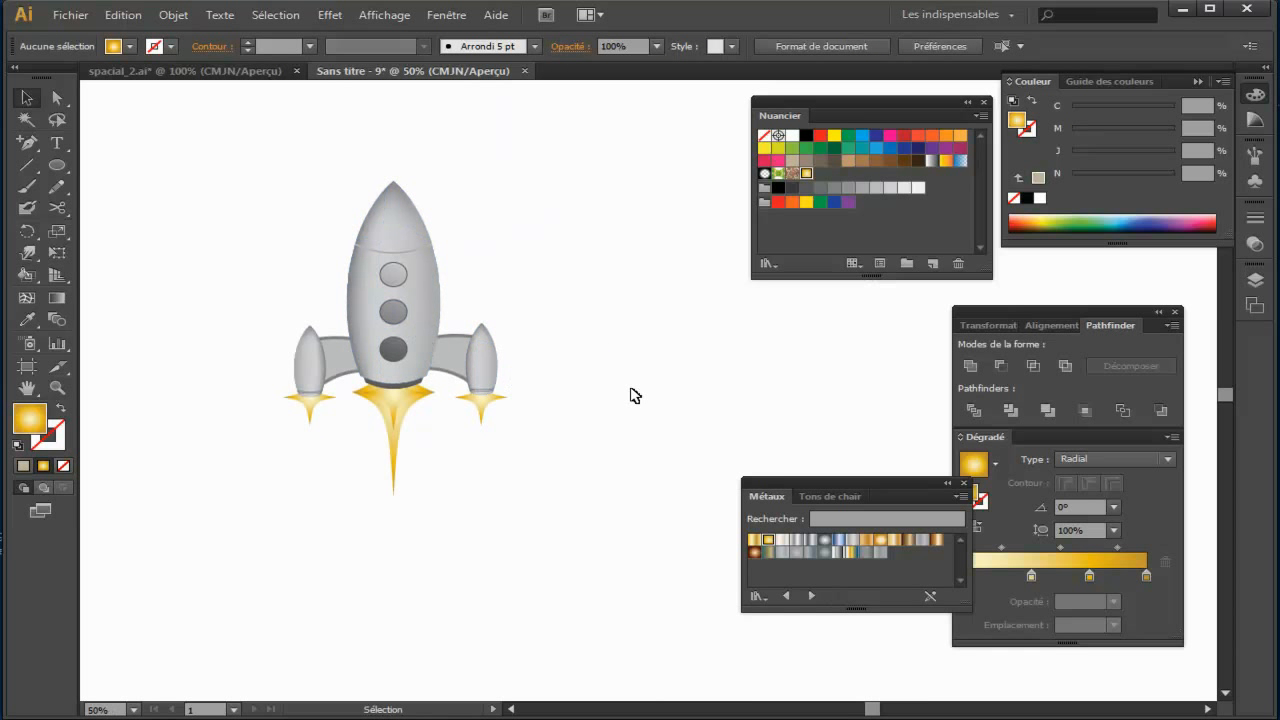
Step: In the spacial_2.ai example, examine the ground blast beneath the rocket by moving its layered cloud shapes apart
left_click(186, 72)
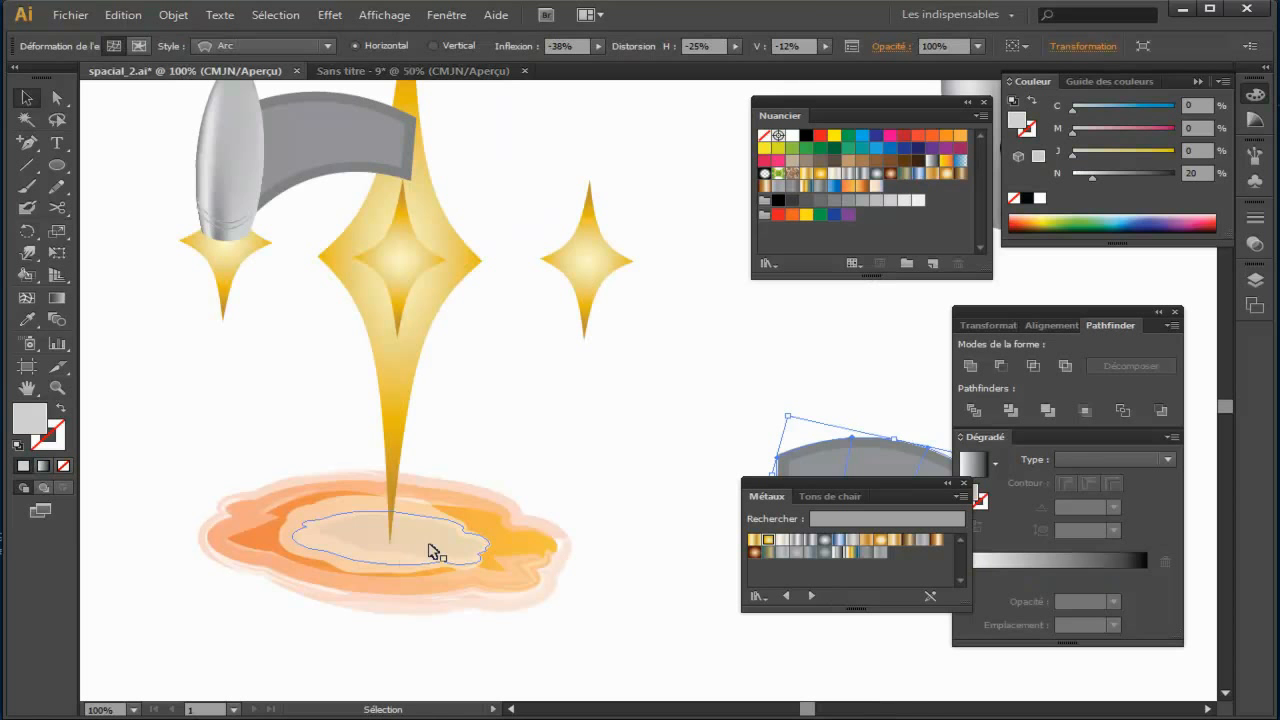
key("ctrl+minus")
key("ctrl+minus")
key("ctrl+minus")
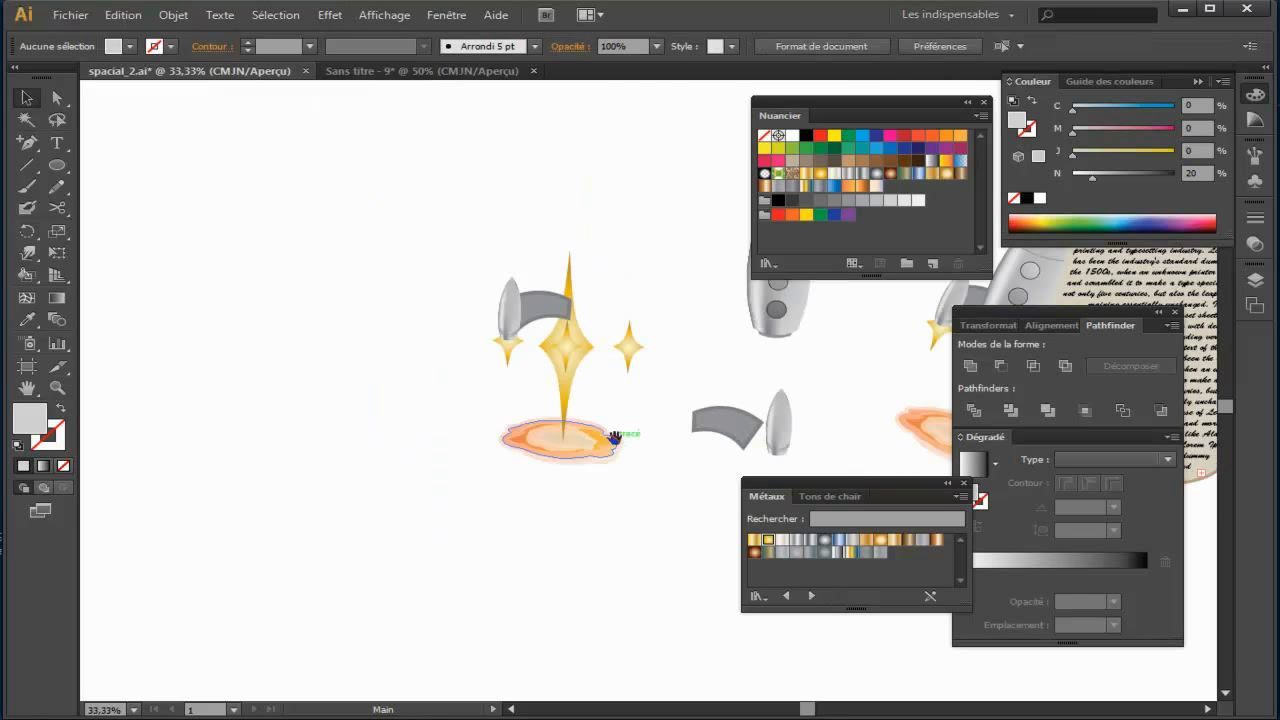
left_click_drag(548, 318, 337, 316)
left_click_drag(490, 452, 368, 349)
left_click_drag(532, 455, 383, 333)
left_click(428, 430)
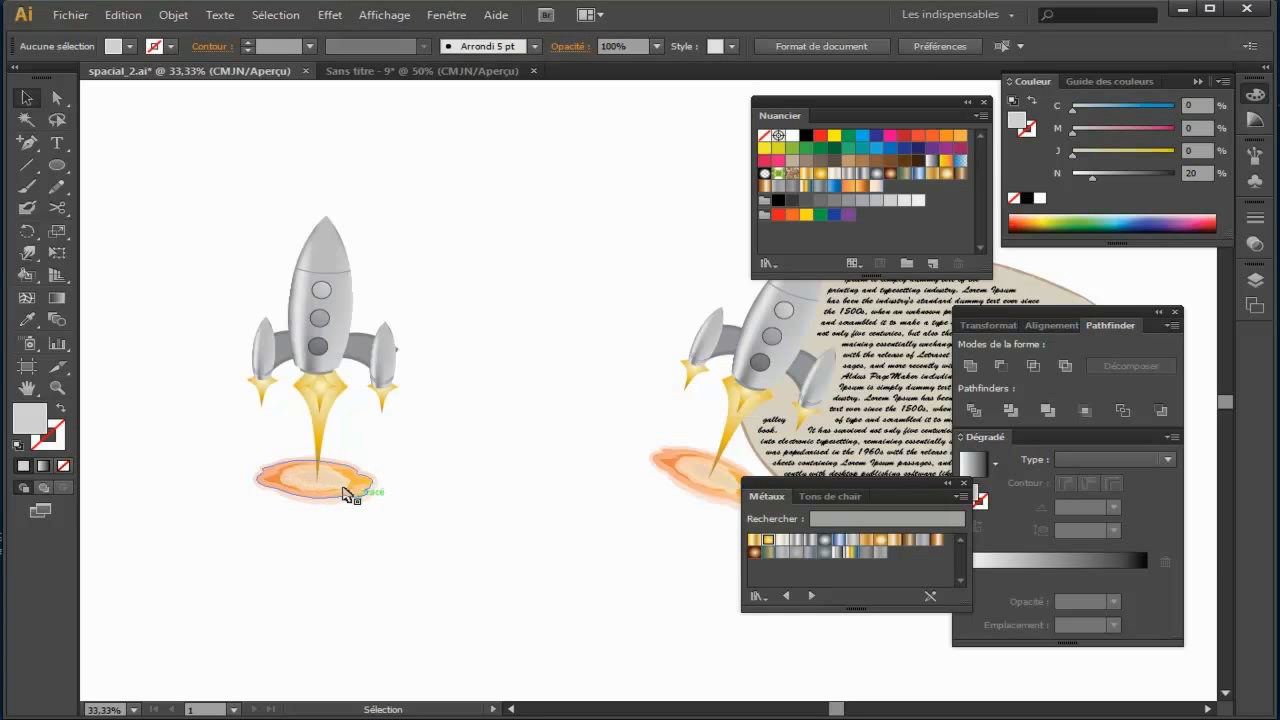
left_click_drag(352, 497, 502, 560)
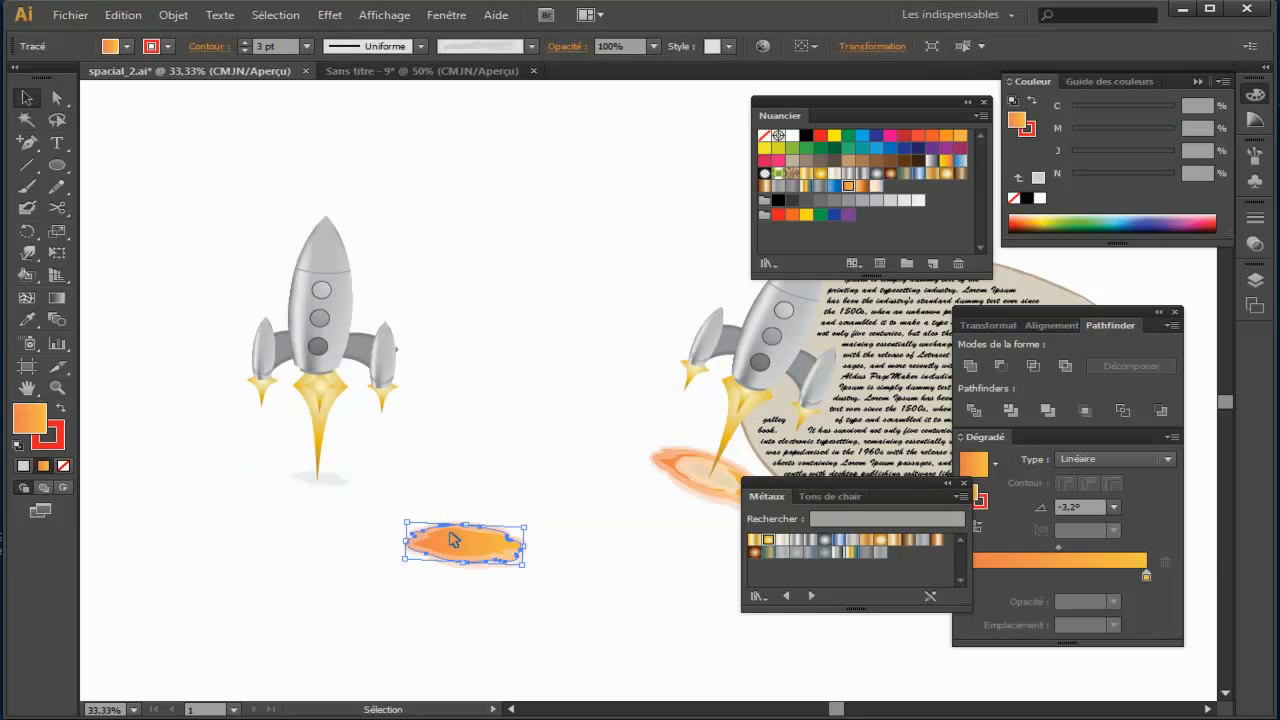
left_click_drag(336, 488, 418, 542)
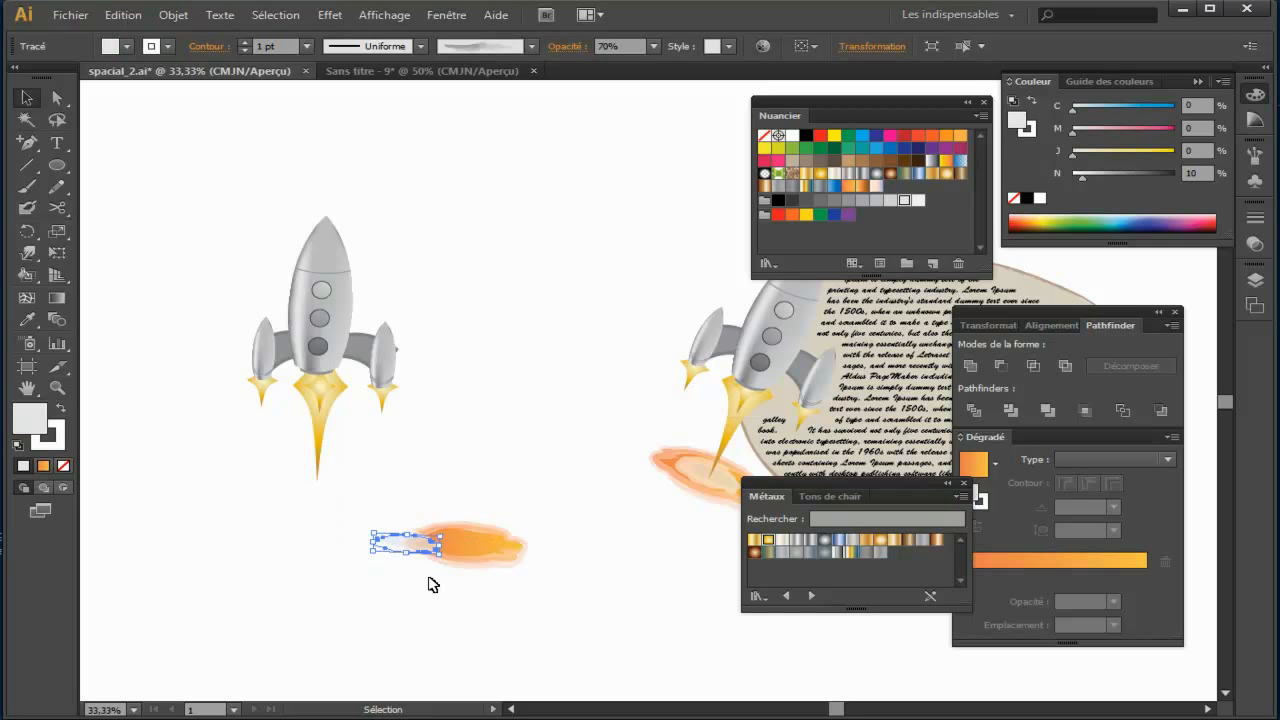
left_click(432, 582)
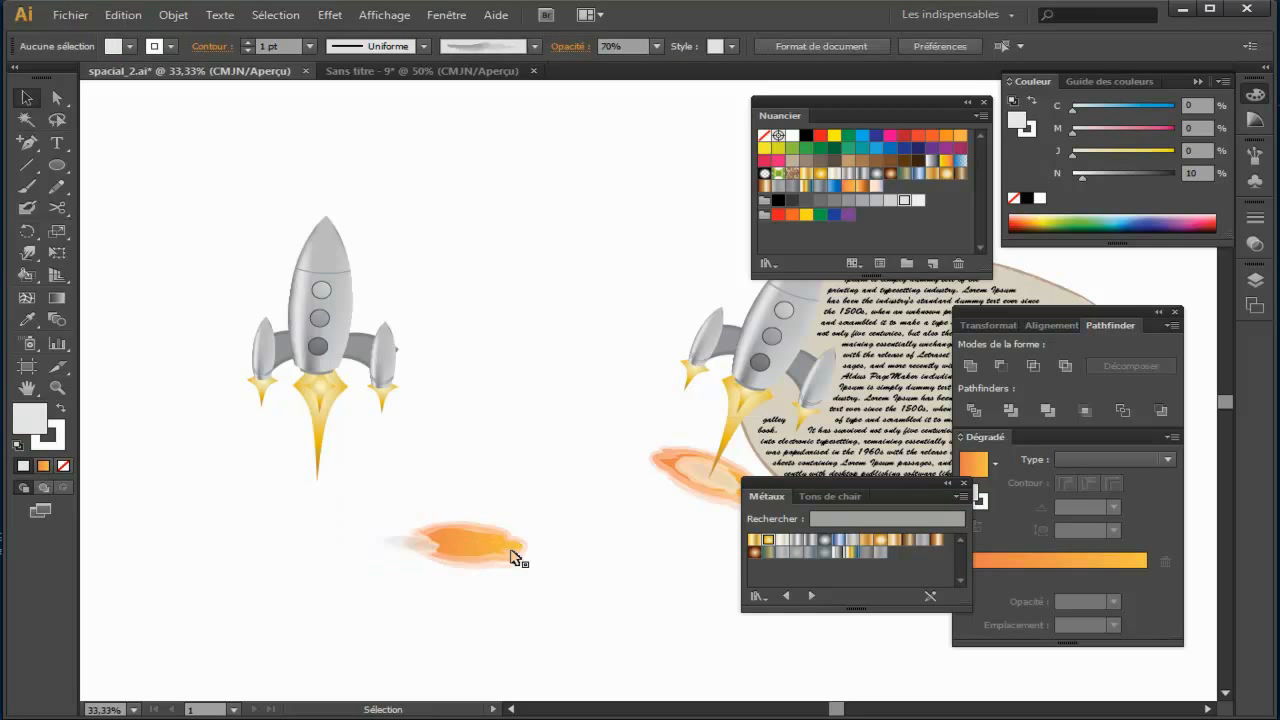
Step: Return to the Sans titre - 9 document, draw an ellipse below the rocket and fill it with orange (M 50, J 100)
left_click(386, 71)
left_click_drag(524, 287, 524, 283)
mouse_move(57, 165)
left_mouse_down()
mouse_move(141, 168)
mouse_move(157, 207)
left_mouse_up()
left_click_drag(300, 492, 415, 573)
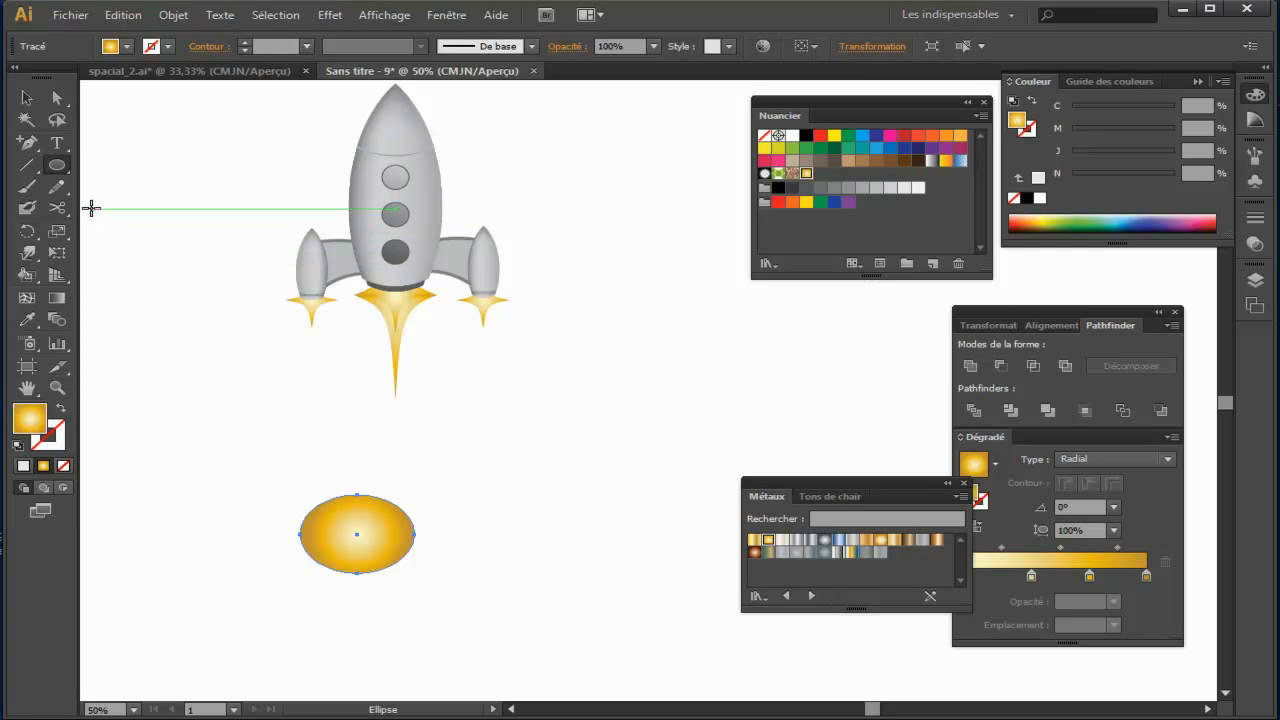
left_click(946, 136)
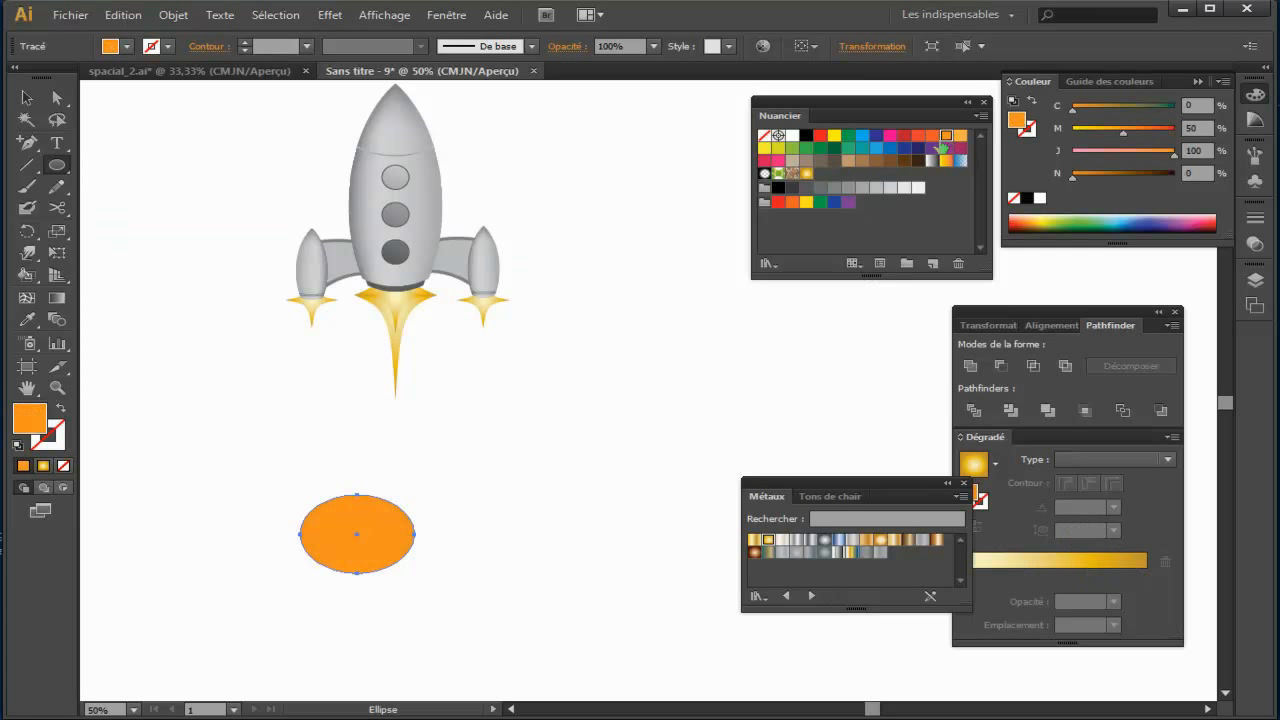
Step: Add several smaller overlapping orange ellipses around the first one to build up a cloud outline
left_click_drag(357, 479, 454, 552)
mouse_move(382, 529)
left_mouse_down()
mouse_move(437, 566)
mouse_move(476, 572)
left_mouse_up()
mouse_move(429, 516)
left_mouse_down()
mouse_move(504, 571)
mouse_move(463, 530)
mouse_move(474, 546)
left_mouse_up()
left_click_drag(382, 550, 428, 576)
Step: Select all the orange ellipses and unite them into a single cloud shape
key("v")
left_click_drag(290, 479, 458, 555)
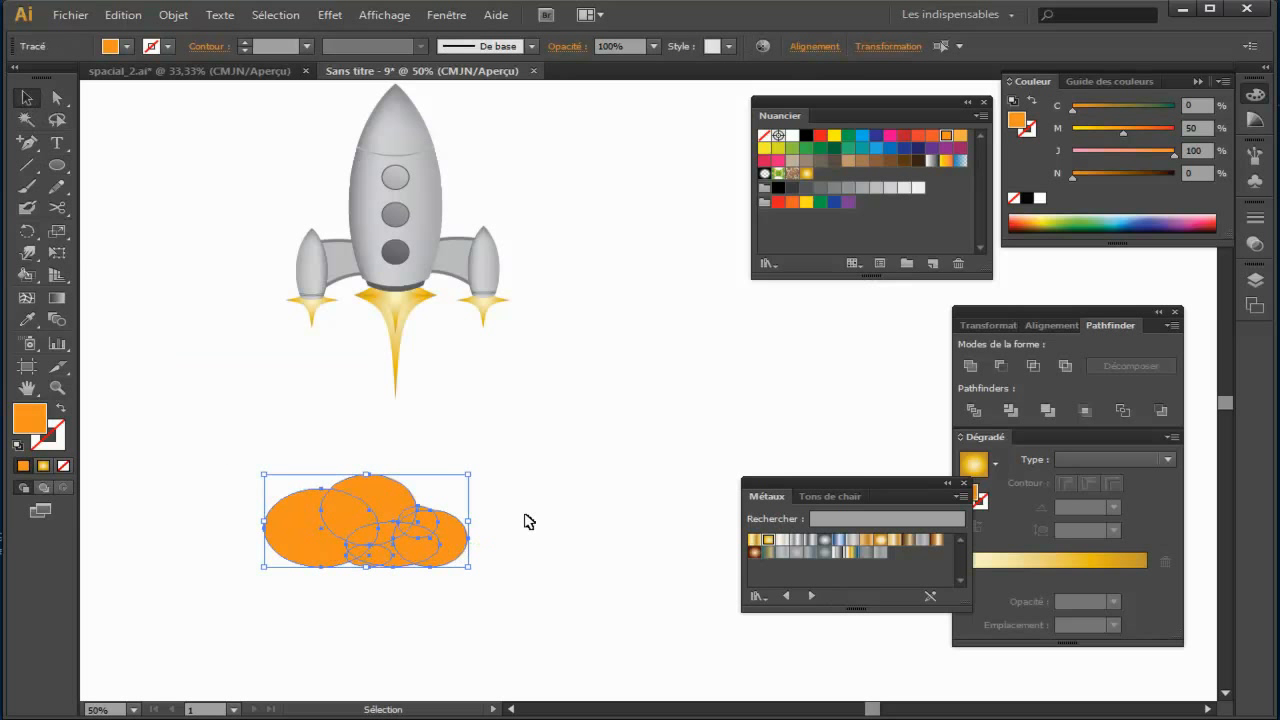
left_click_drag(926, 478, 817, 409)
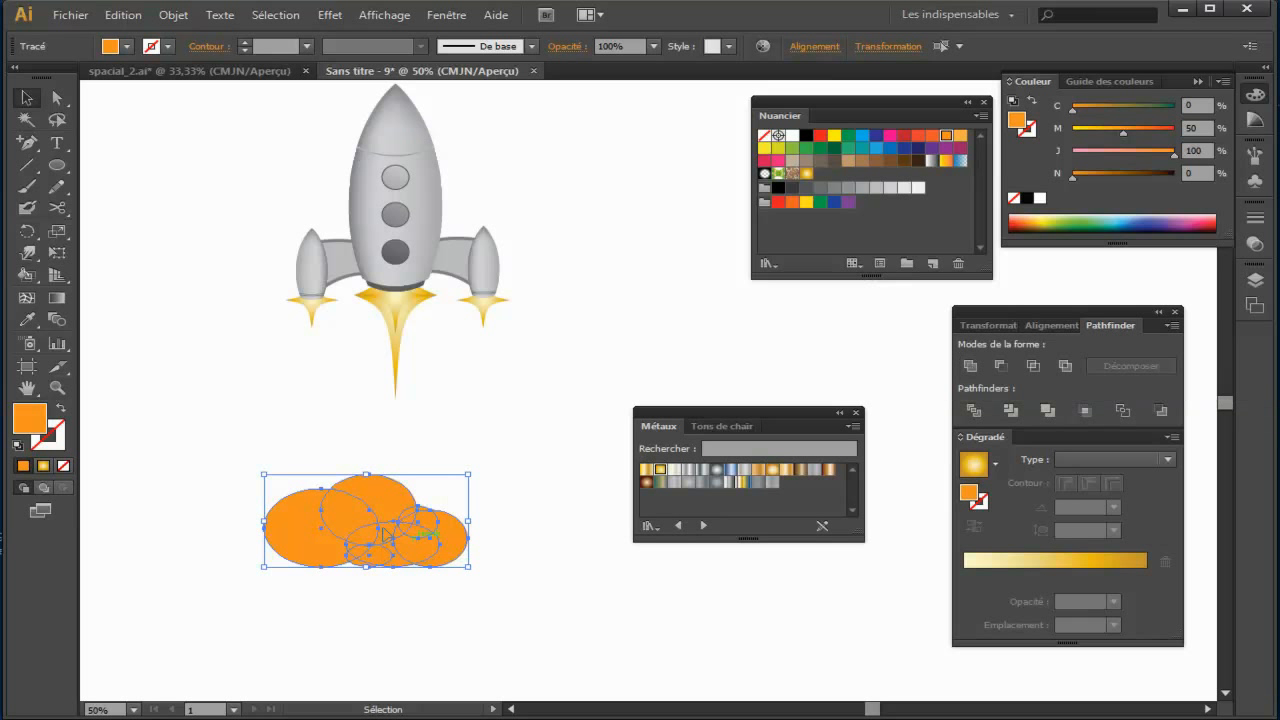
left_click(969, 366)
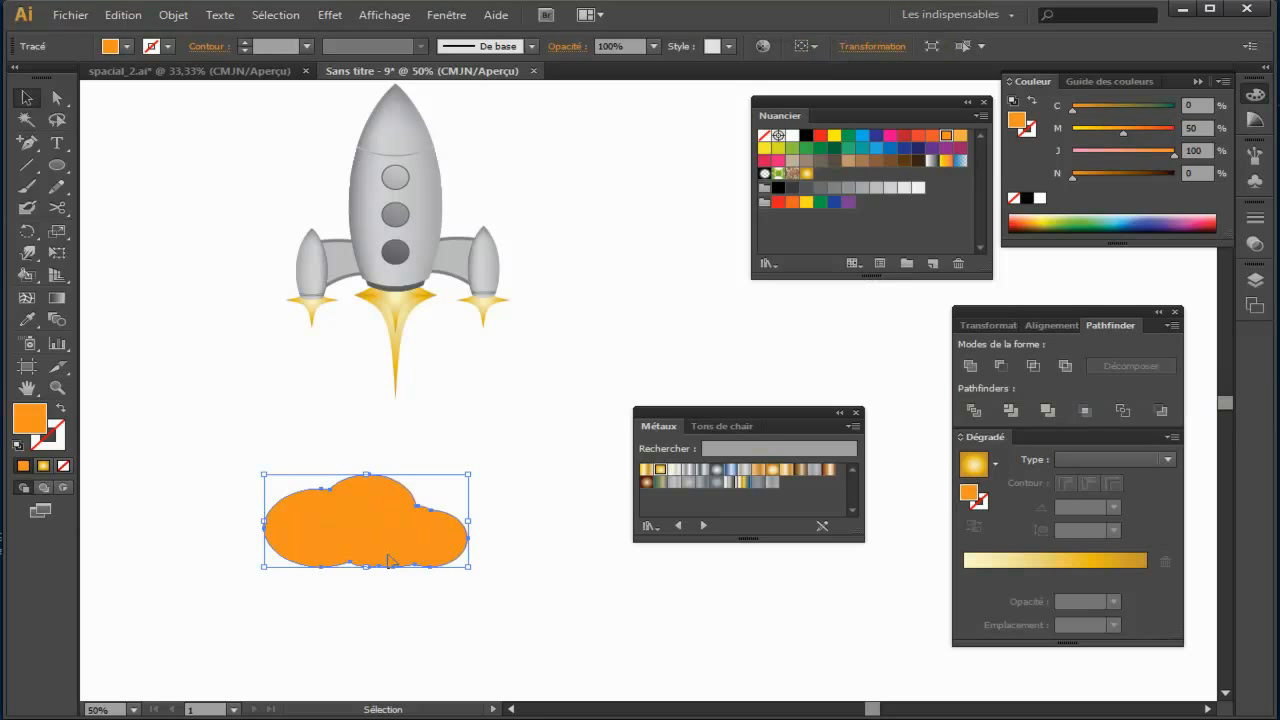
Step: Flatten and narrow the orange cloud, and place it just under the tip of the central flame
left_click_drag(364, 476, 364, 521)
left_click_drag(266, 546, 306, 546)
left_click_drag(470, 552, 457, 547)
left_click_drag(384, 567, 388, 558)
left_click_drag(403, 545, 416, 402)
Step: Send the orange cloud to the back so it lies behind the flame tip, keeping it selected
right_click(416, 404)
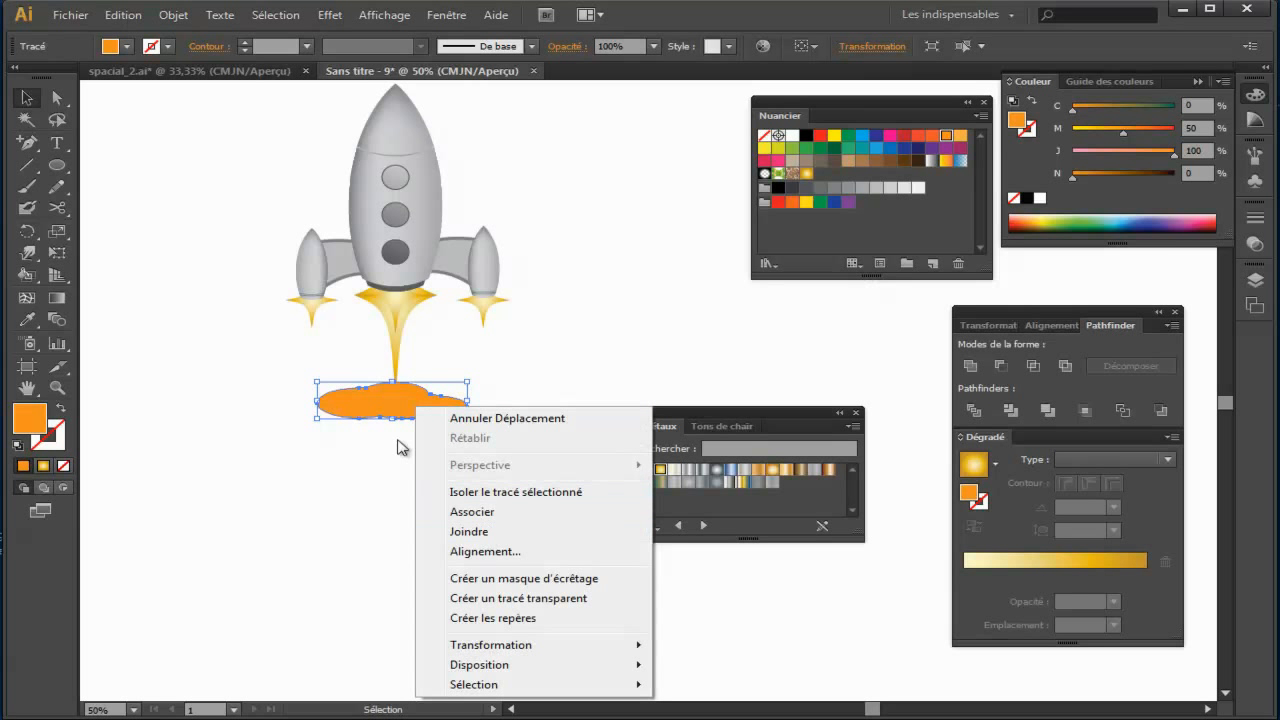
left_click(428, 537)
scroll(466, 486, "down", 2)
right_click(376, 303)
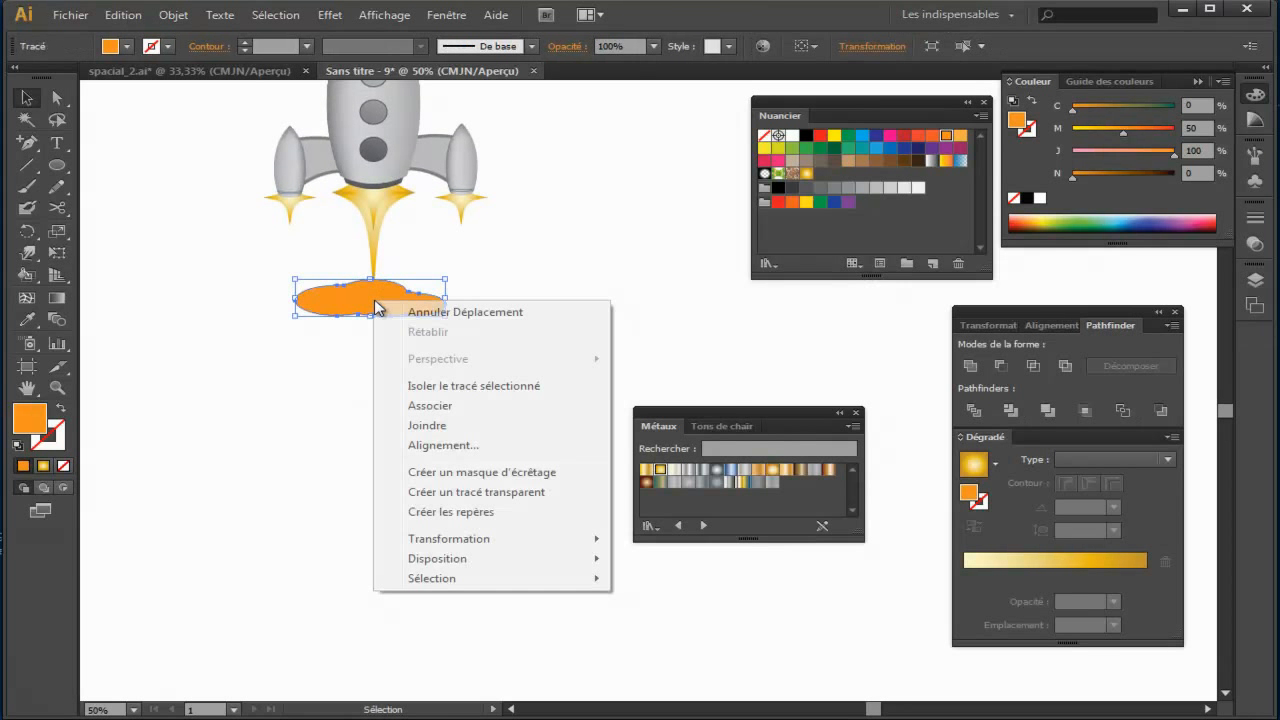
mouse_move(551, 559)
left_click(657, 619)
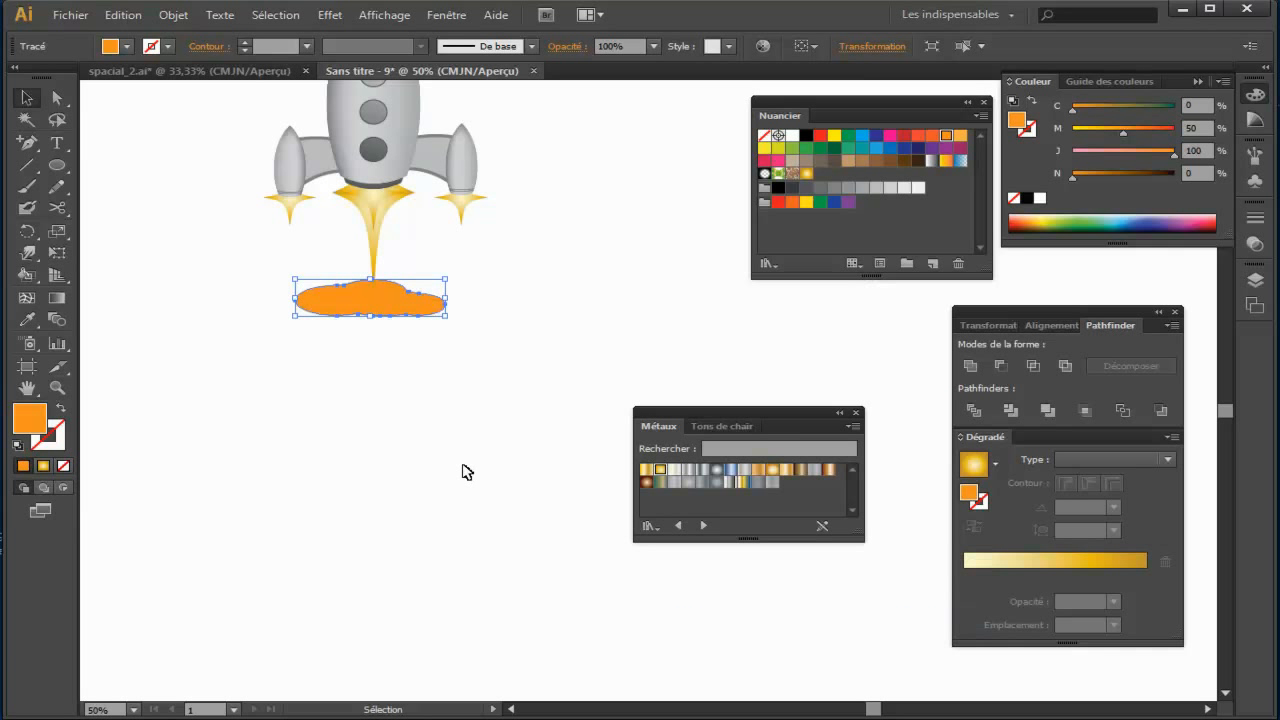
left_click_drag(398, 321, 418, 480)
left_click(427, 406)
key("space")
left_click(414, 424)
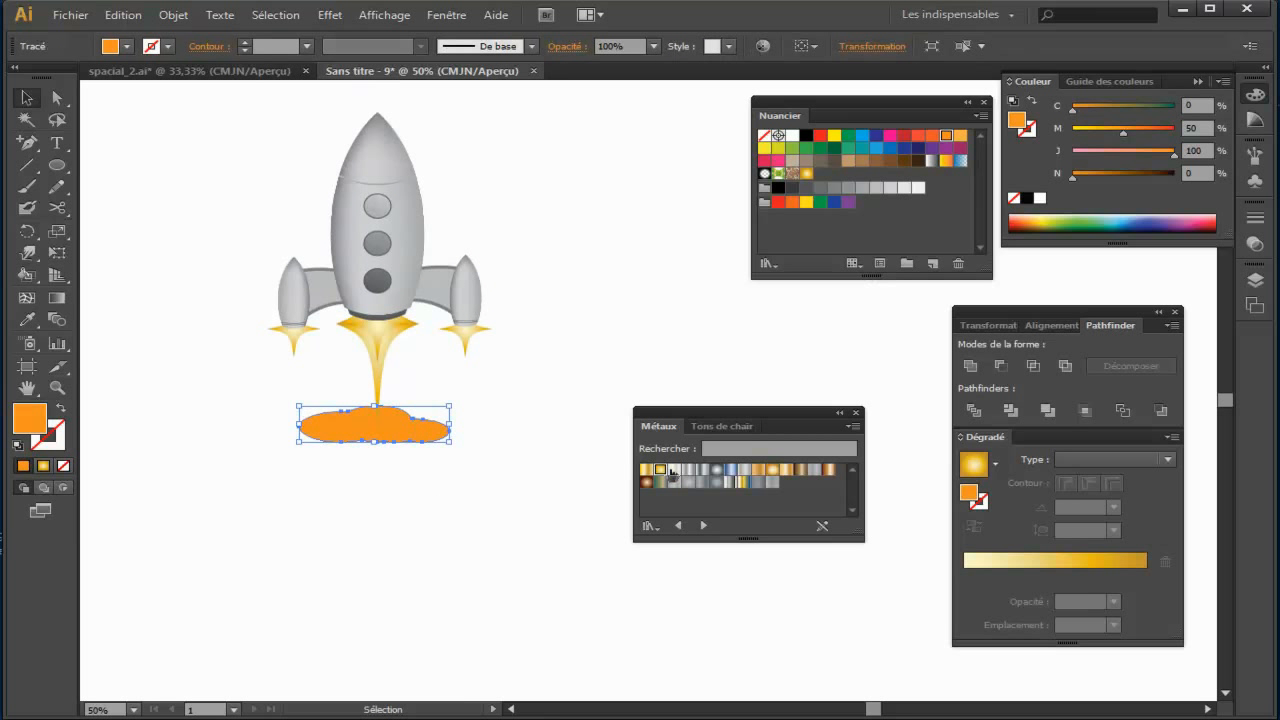
Step: Fill the cloud with the preset linear white-to-black gradient
left_click_drag(833, 417, 373, 518)
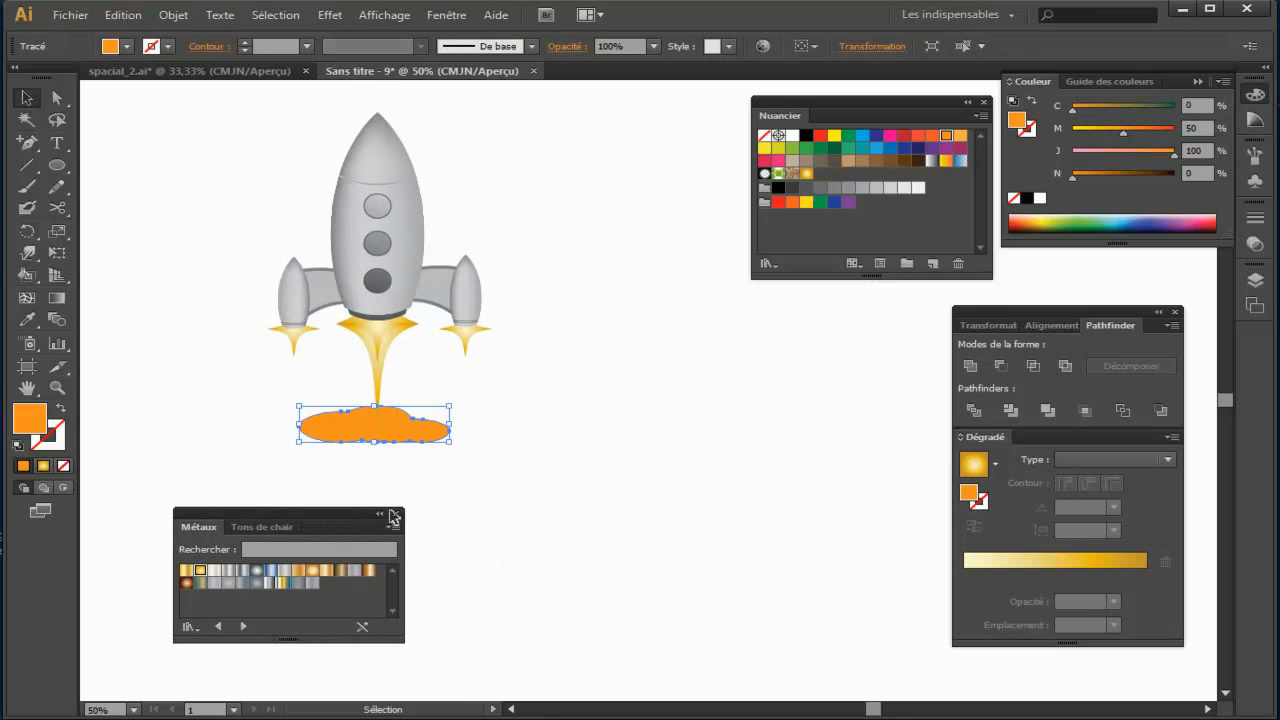
left_click_drag(986, 448, 622, 222)
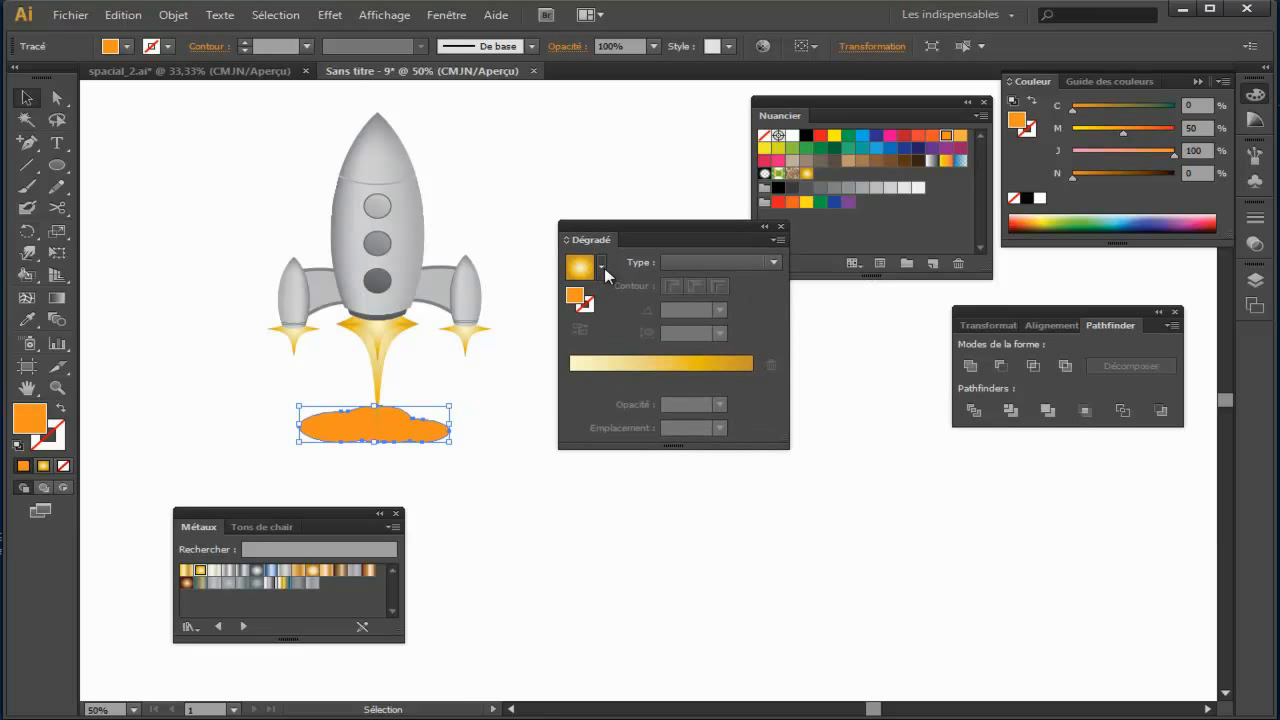
left_click(602, 267)
left_click_drag(603, 334, 599, 313)
left_click(548, 305)
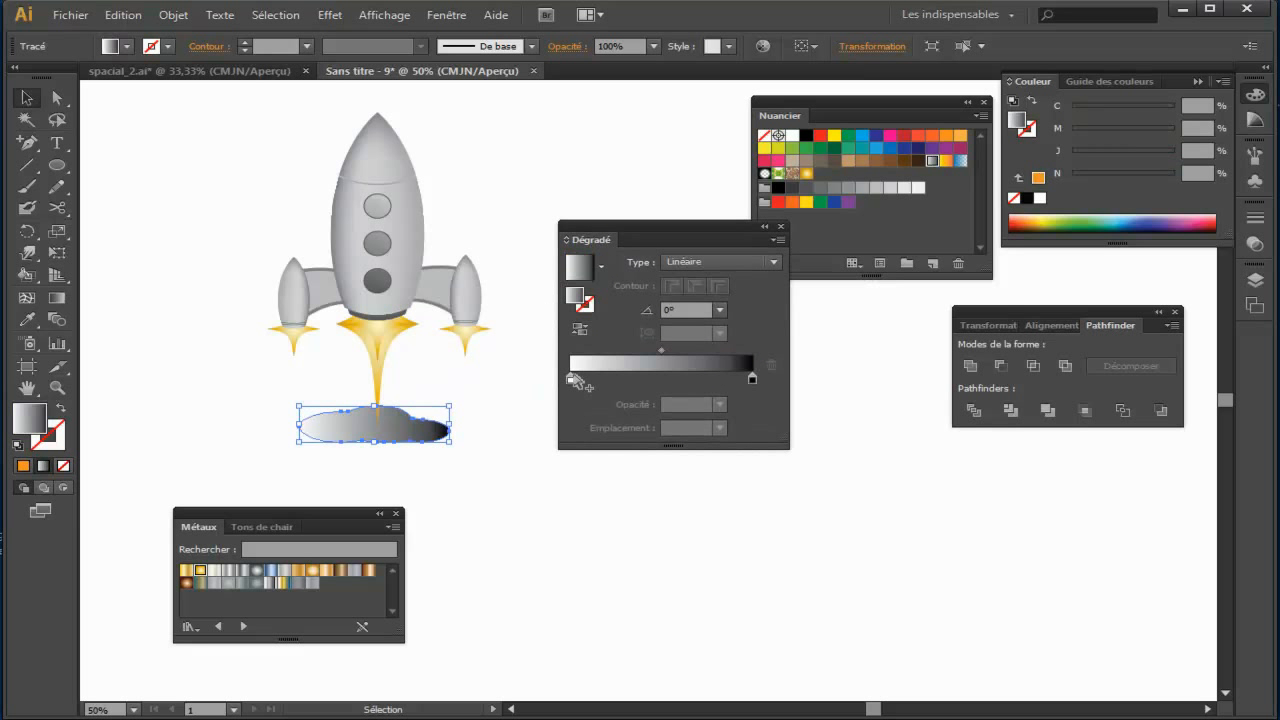
Step: Recolour the cloud's gradient from orange (M 50, J 100) at the start to yellow (C 5, J 90) at the end
double_click(570, 379)
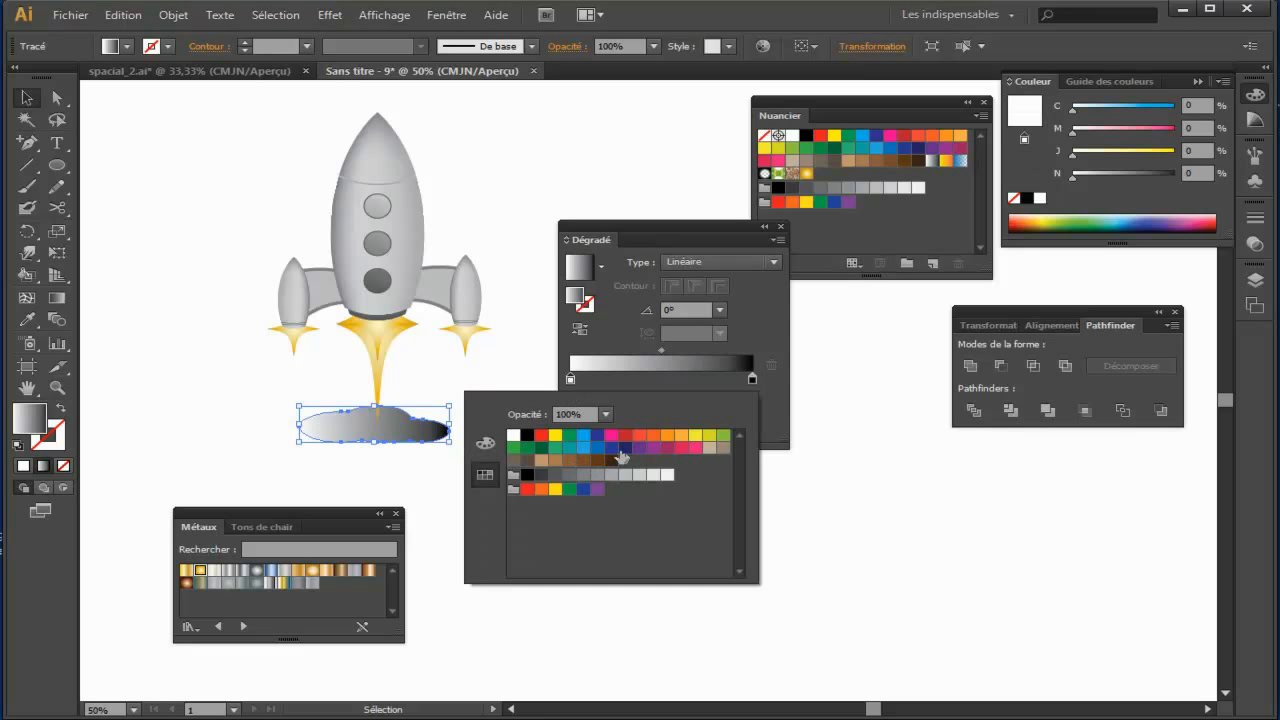
left_click(654, 437)
left_click(667, 436)
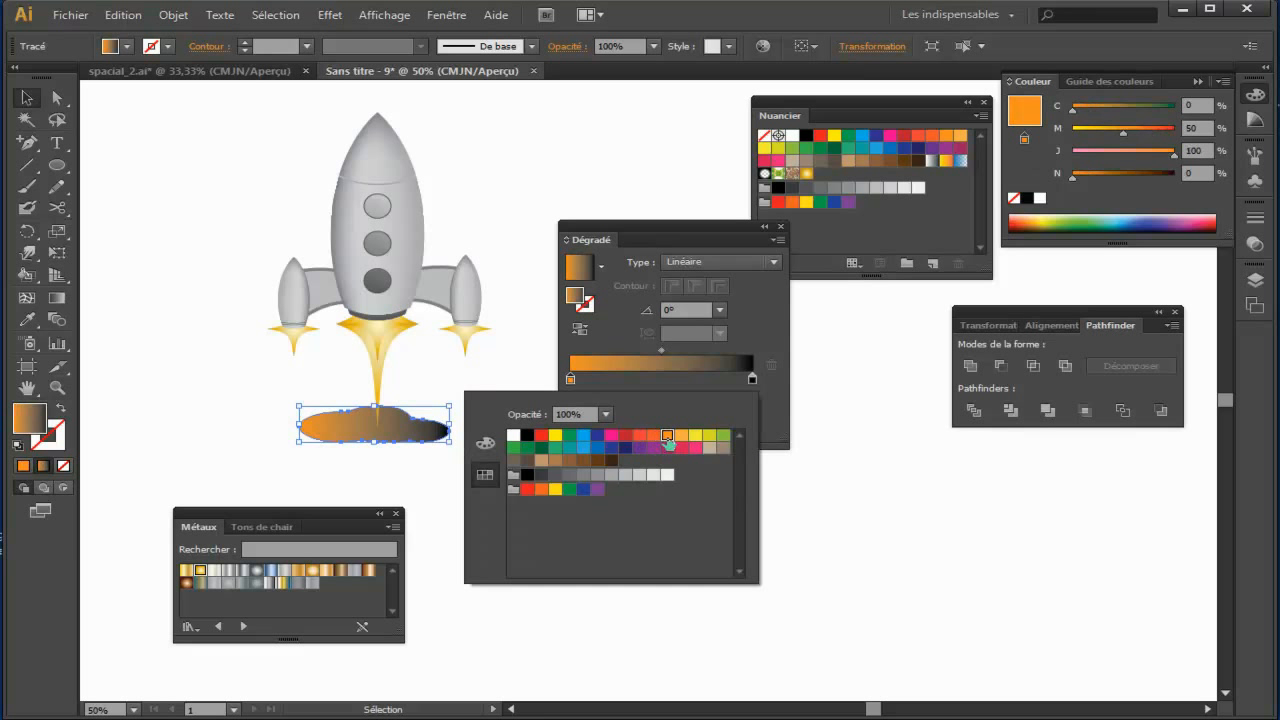
double_click(752, 379)
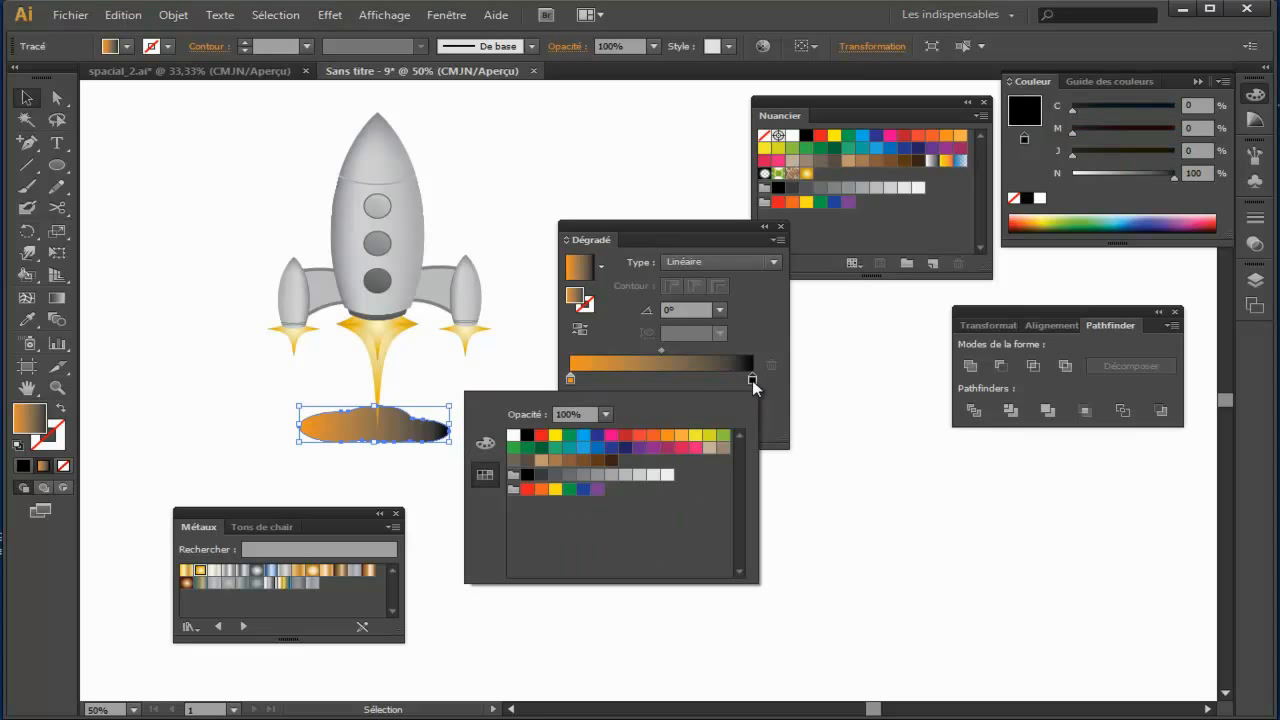
left_click(695, 436)
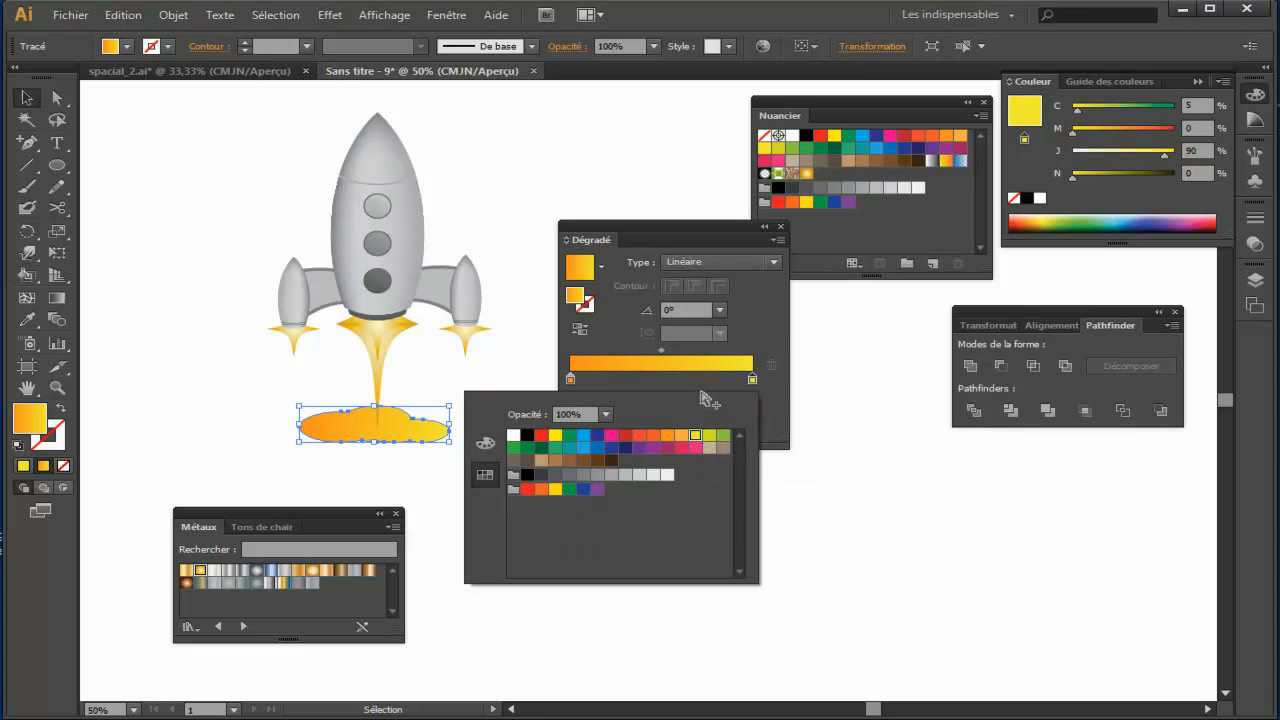
Step: Redirect the cloud's gradient diagonally with the Gradient tool, rising towards the right at about 24.4°
left_click(57, 298)
left_click_drag(285, 455, 459, 401)
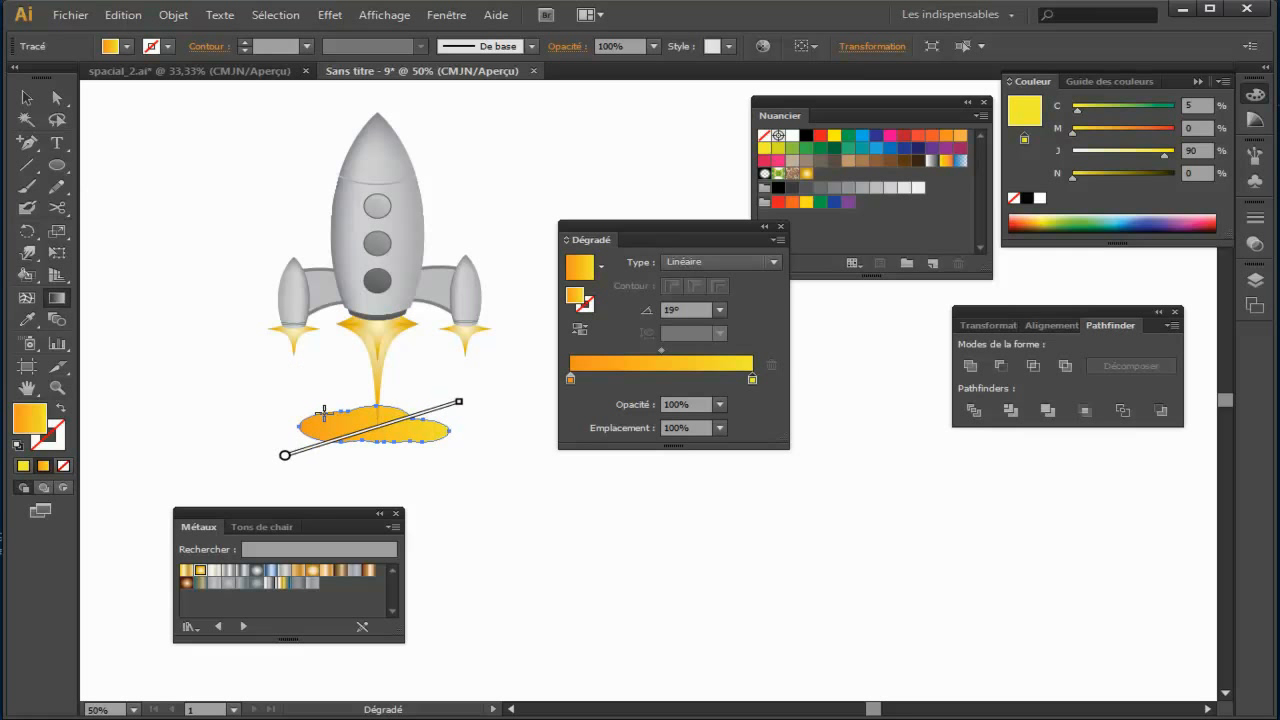
left_click_drag(344, 440, 472, 389)
left_click(26, 97)
left_click(511, 503)
key("space")
left_click_drag(500, 494, 540, 515)
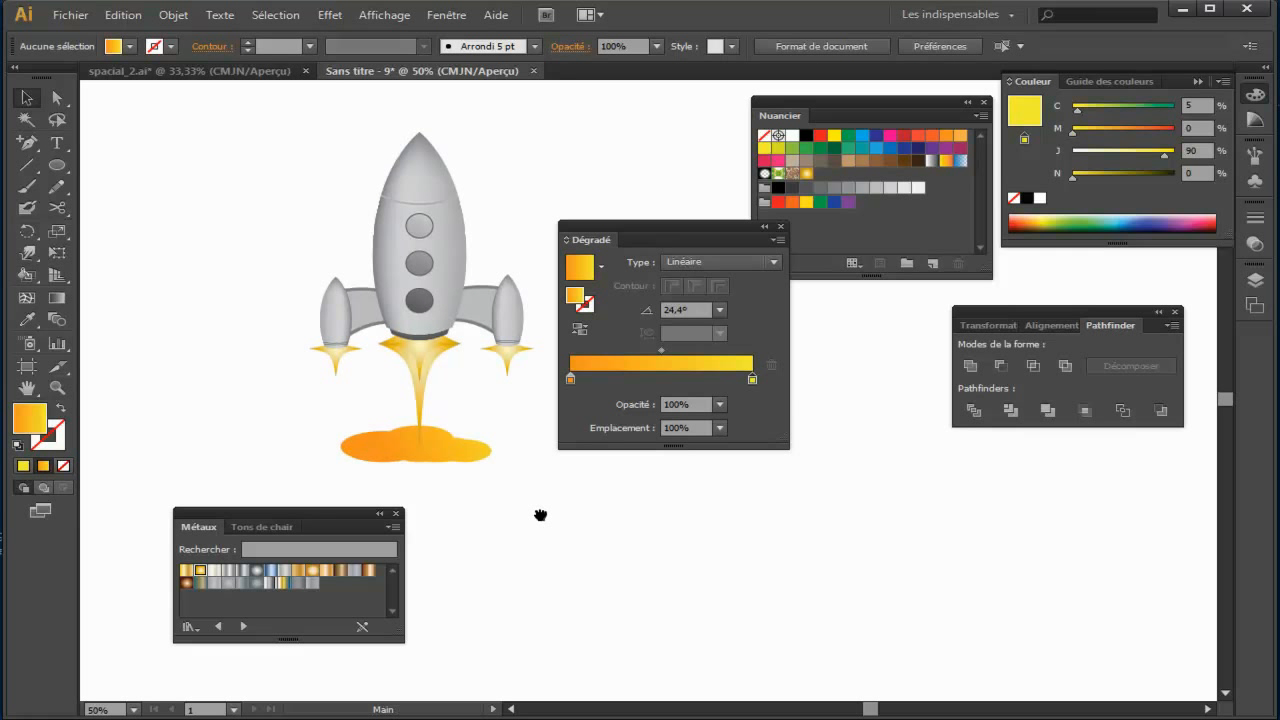
Step: Give the gradient cloud a red stroke (M 100, J 100)
left_click(450, 440)
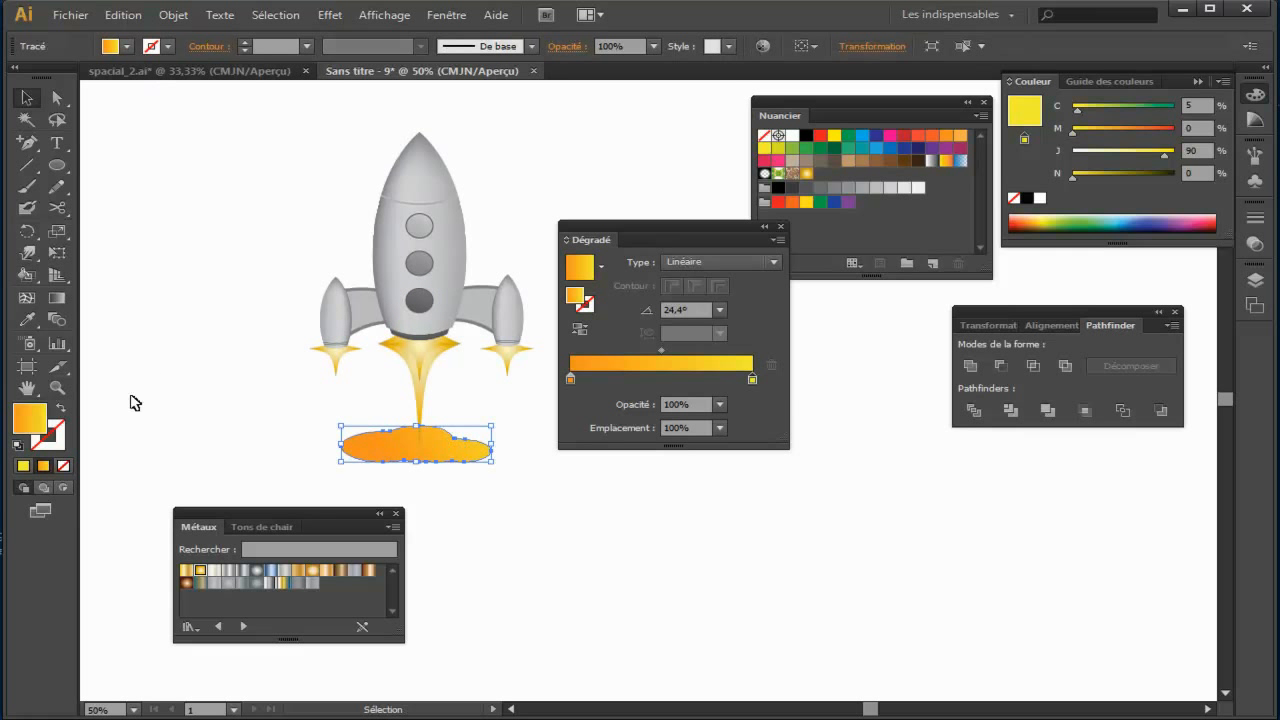
left_click(61, 442)
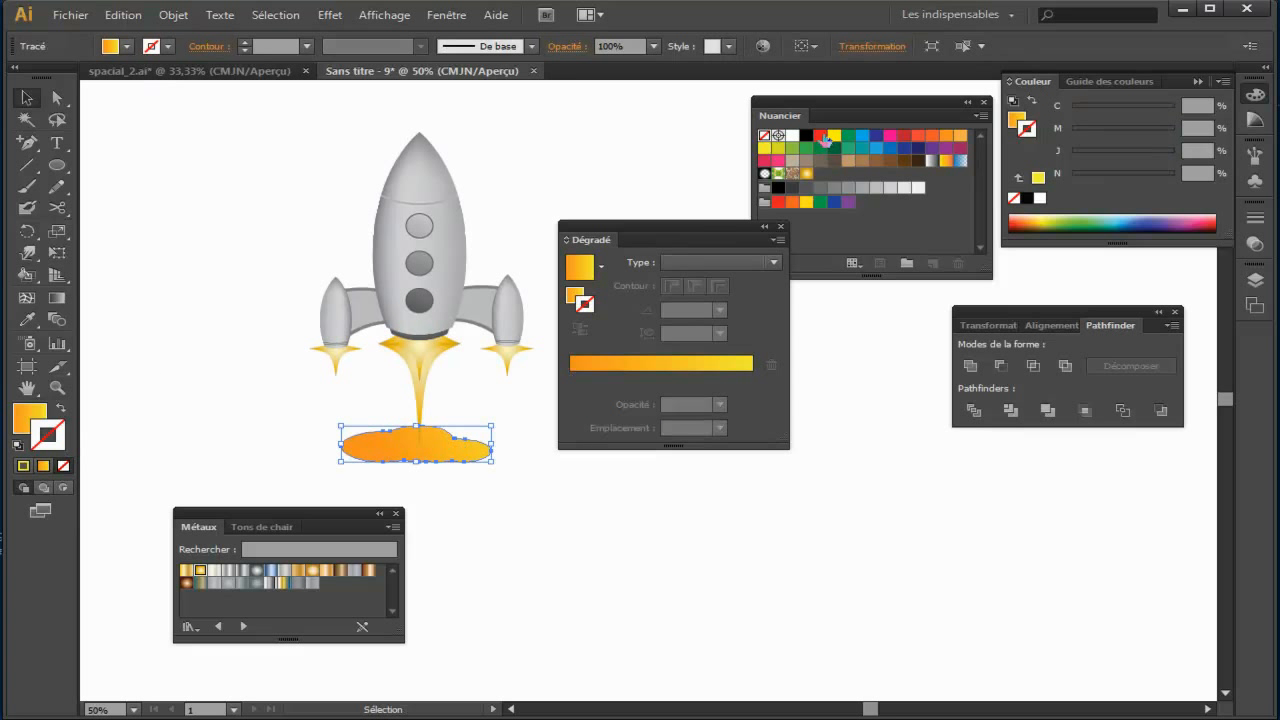
left_click(822, 137)
Step: Open the Artistiques_Aquarelle brush library for the selected cloud's outline, keeping the floating palettes clear of the artwork
left_click_drag(700, 228, 793, 350)
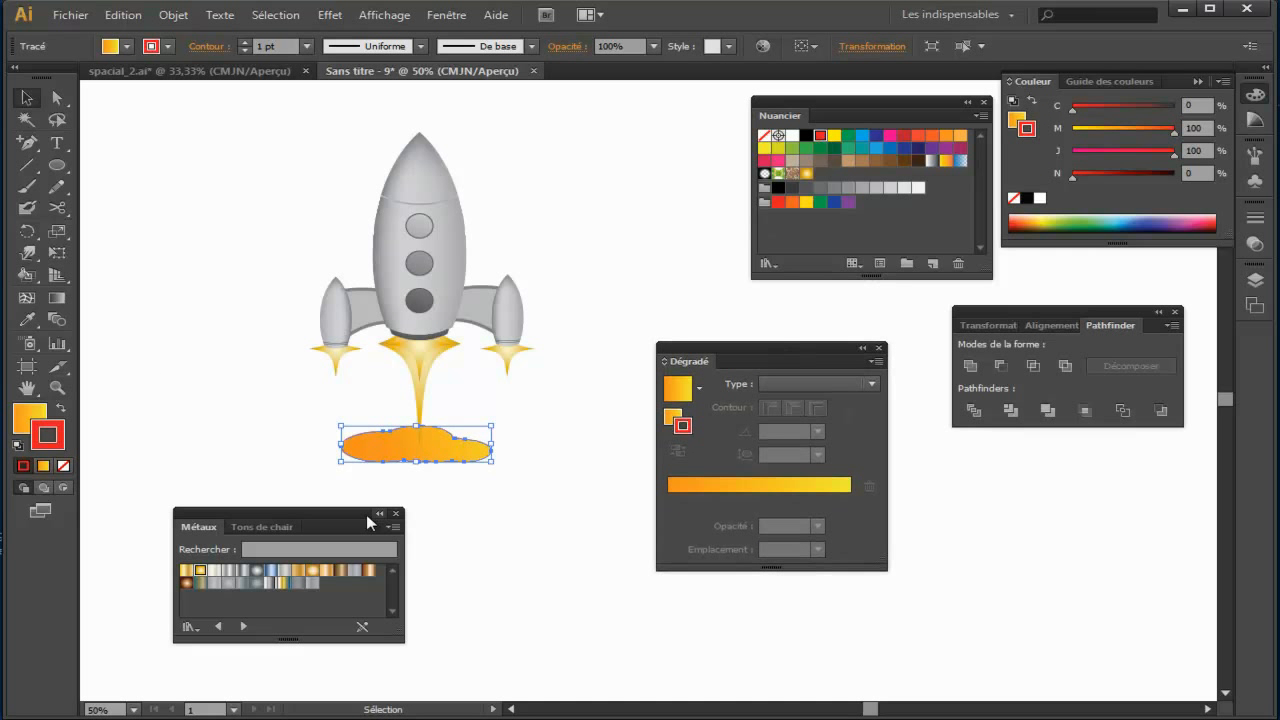
left_click_drag(318, 527, 292, 551)
left_click(433, 448)
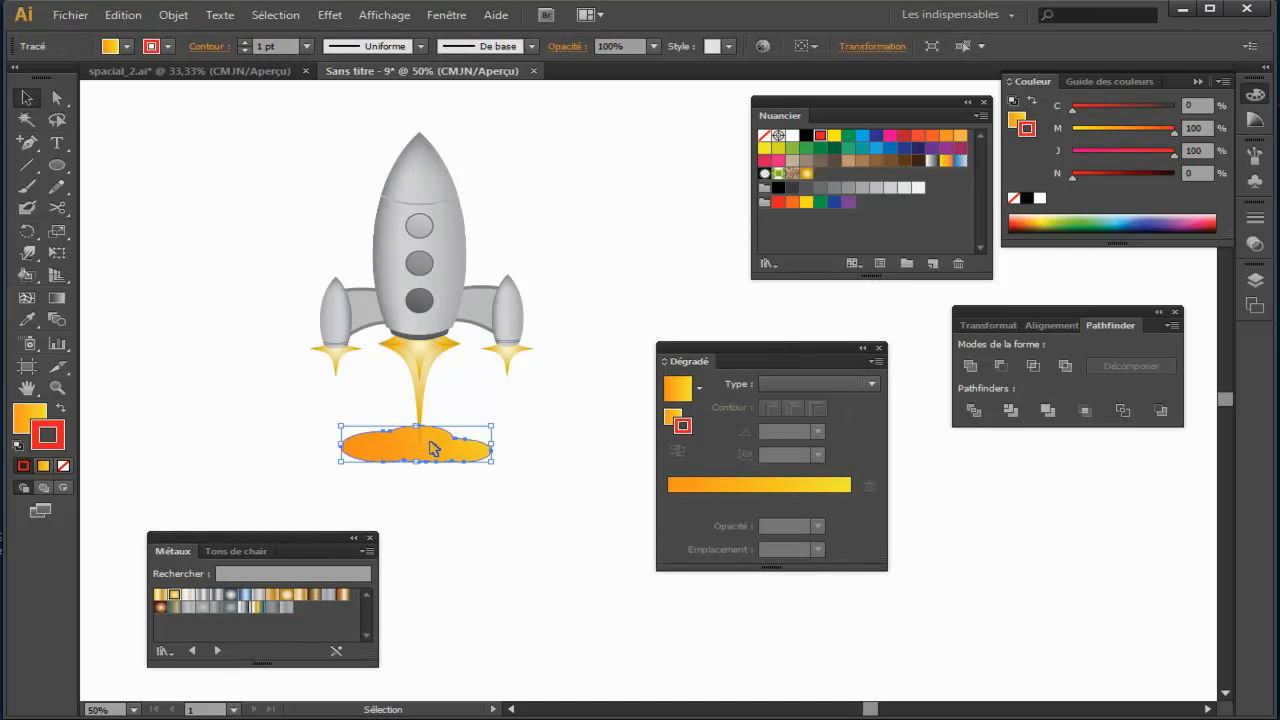
left_click(480, 50)
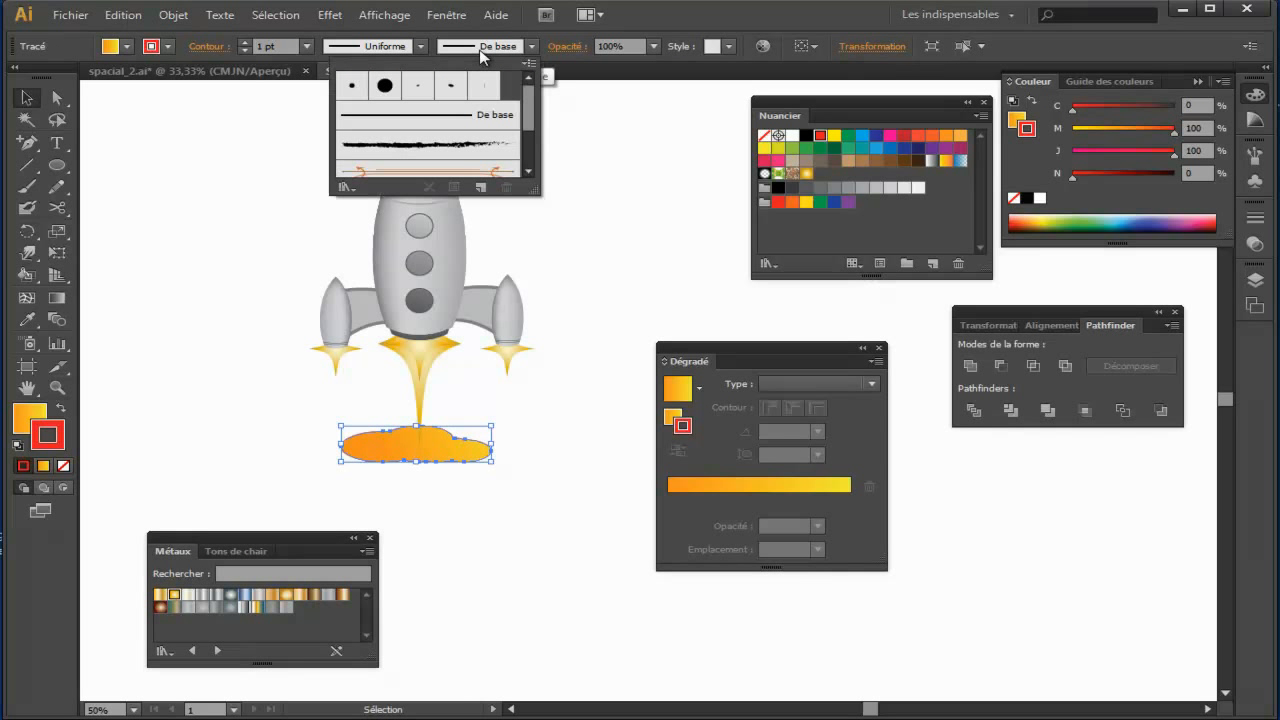
left_click(348, 190)
mouse_move(400, 240)
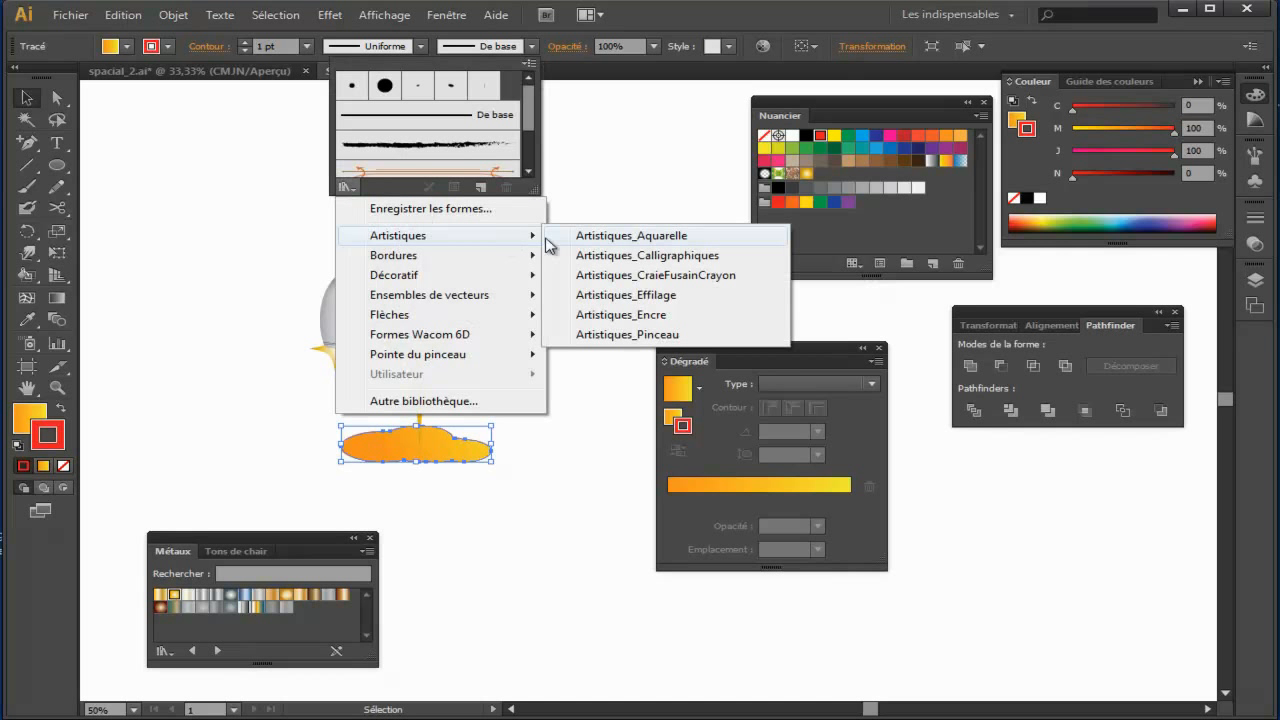
left_click(612, 238)
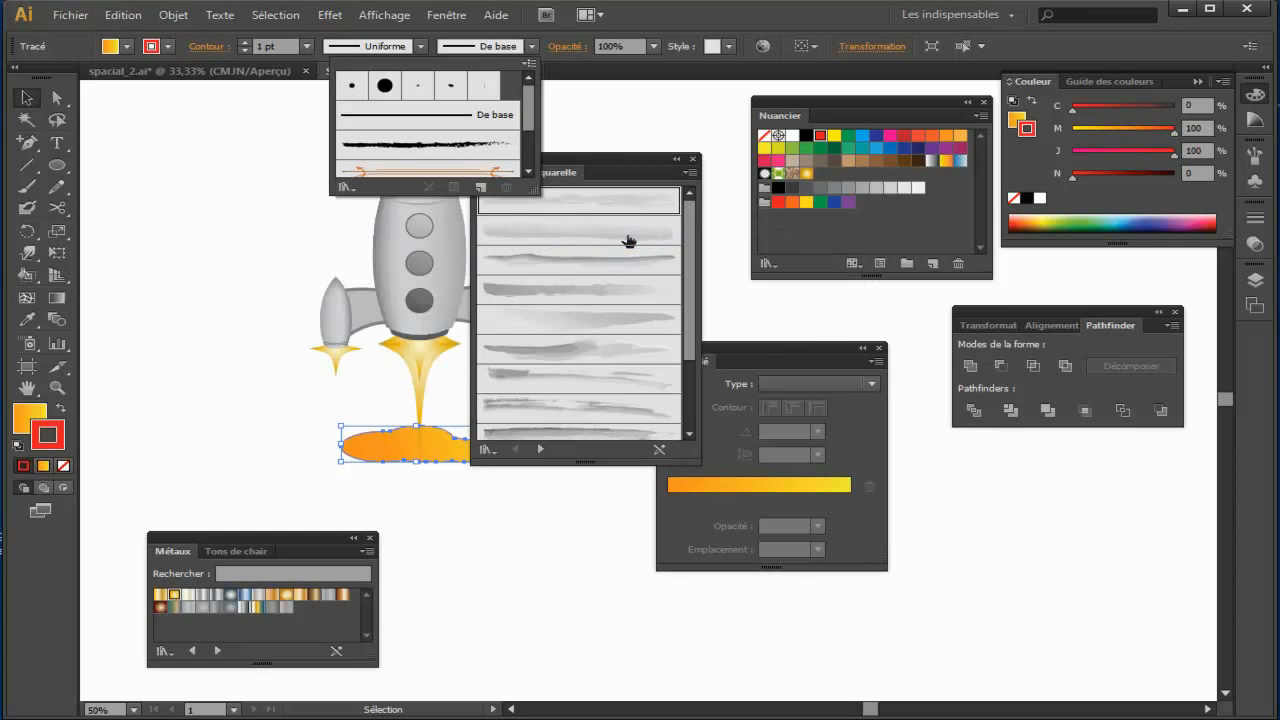
left_click(605, 170)
left_click_drag(545, 180, 582, 177)
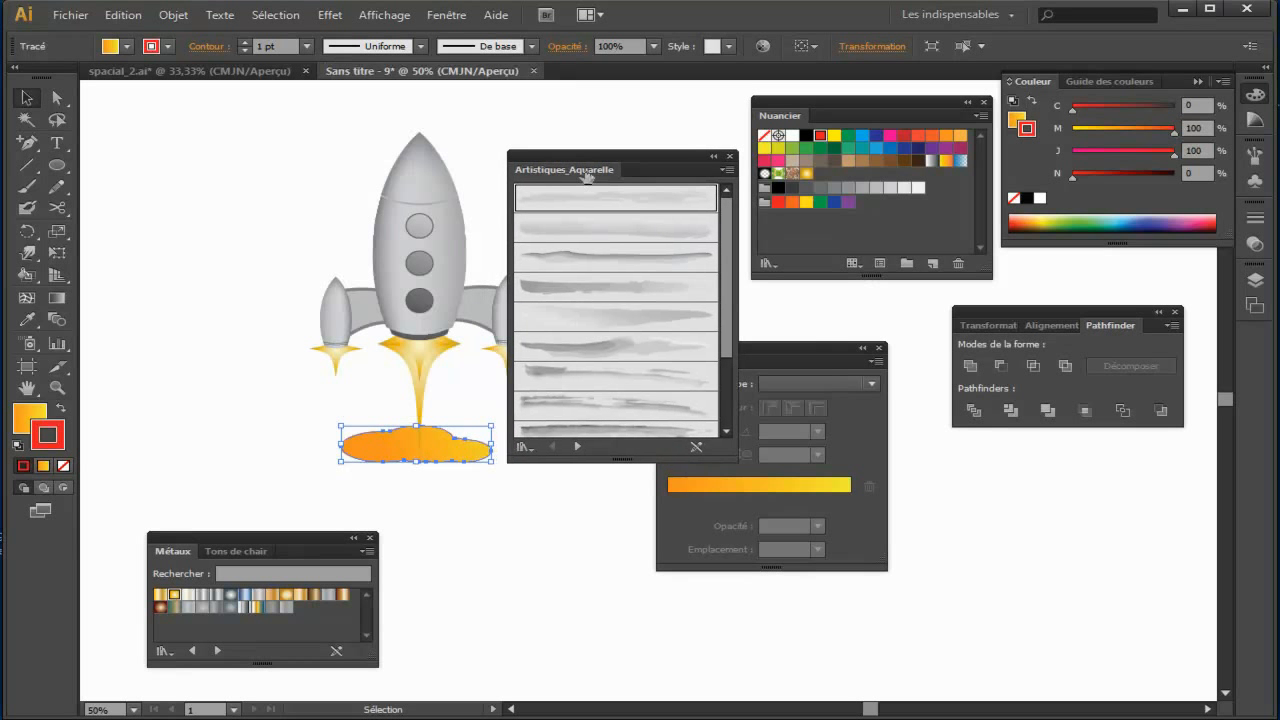
Step: Apply the first watercolour brush in the library to the cloud's outline and set its stroke weight to 3 pt
left_click_drag(760, 342, 972, 455)
left_click_drag(633, 153, 660, 153)
left_click(643, 205)
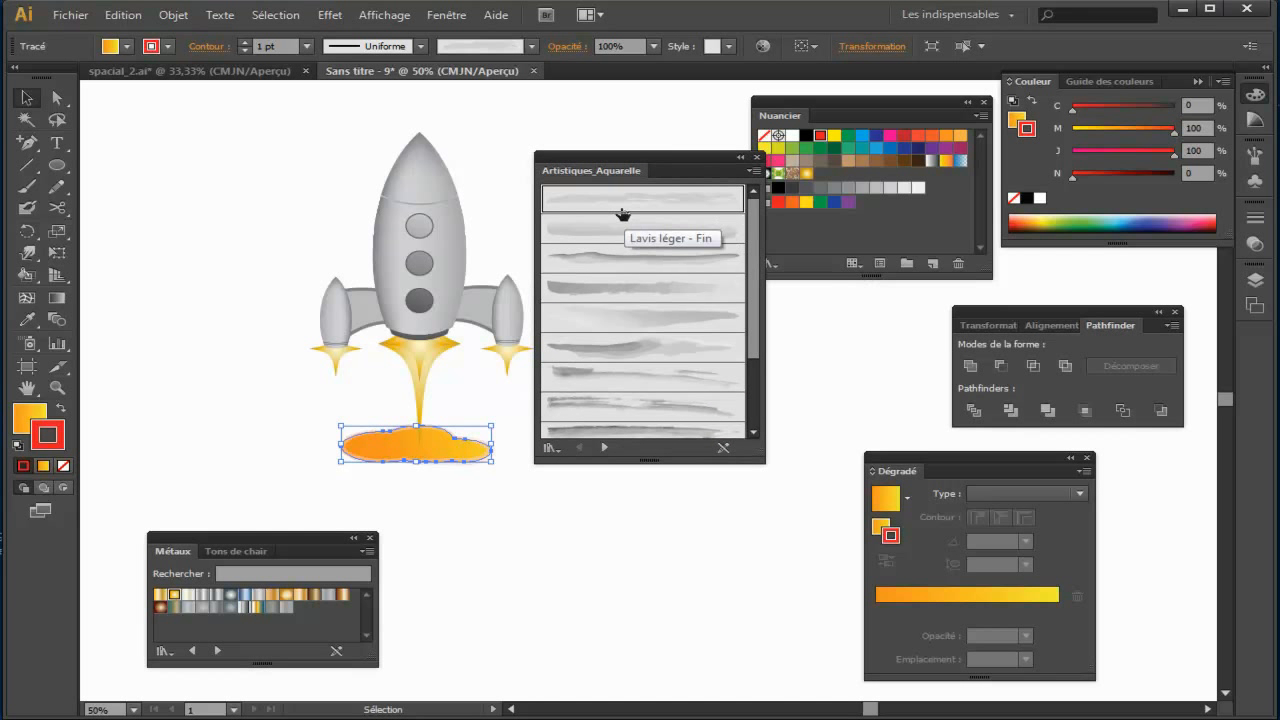
left_click(242, 43)
left_click(242, 43)
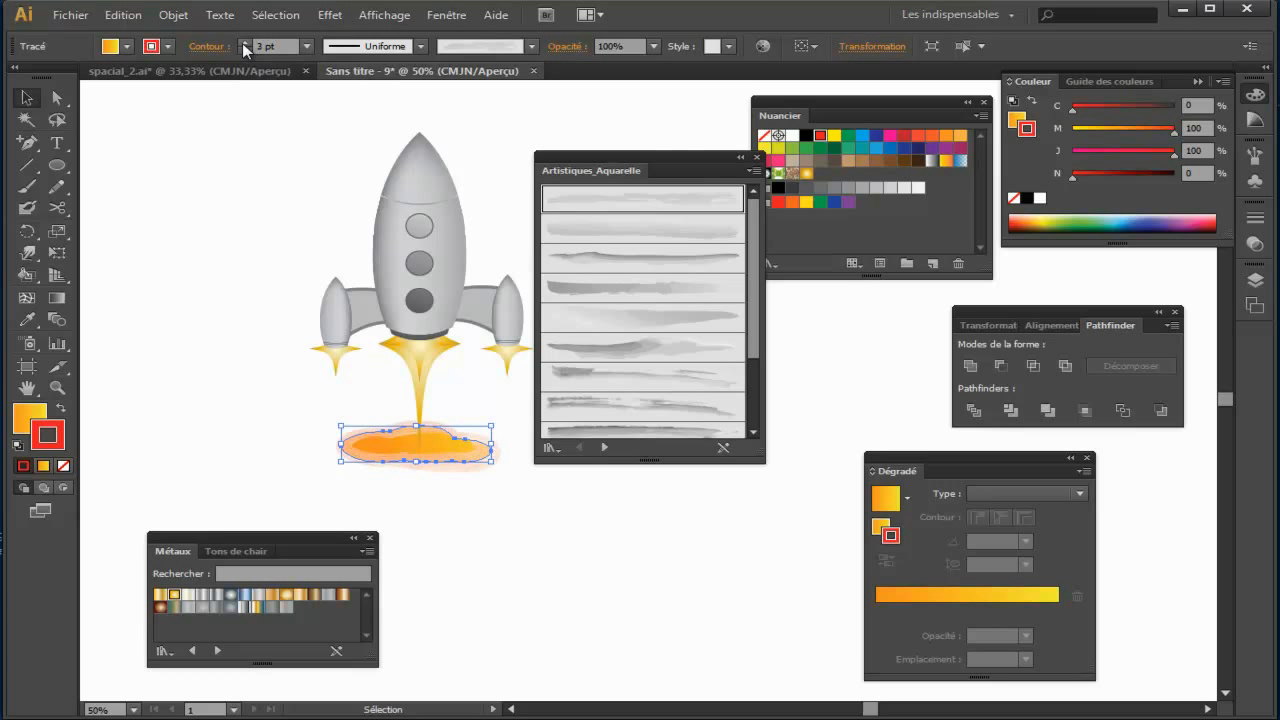
left_click(475, 488)
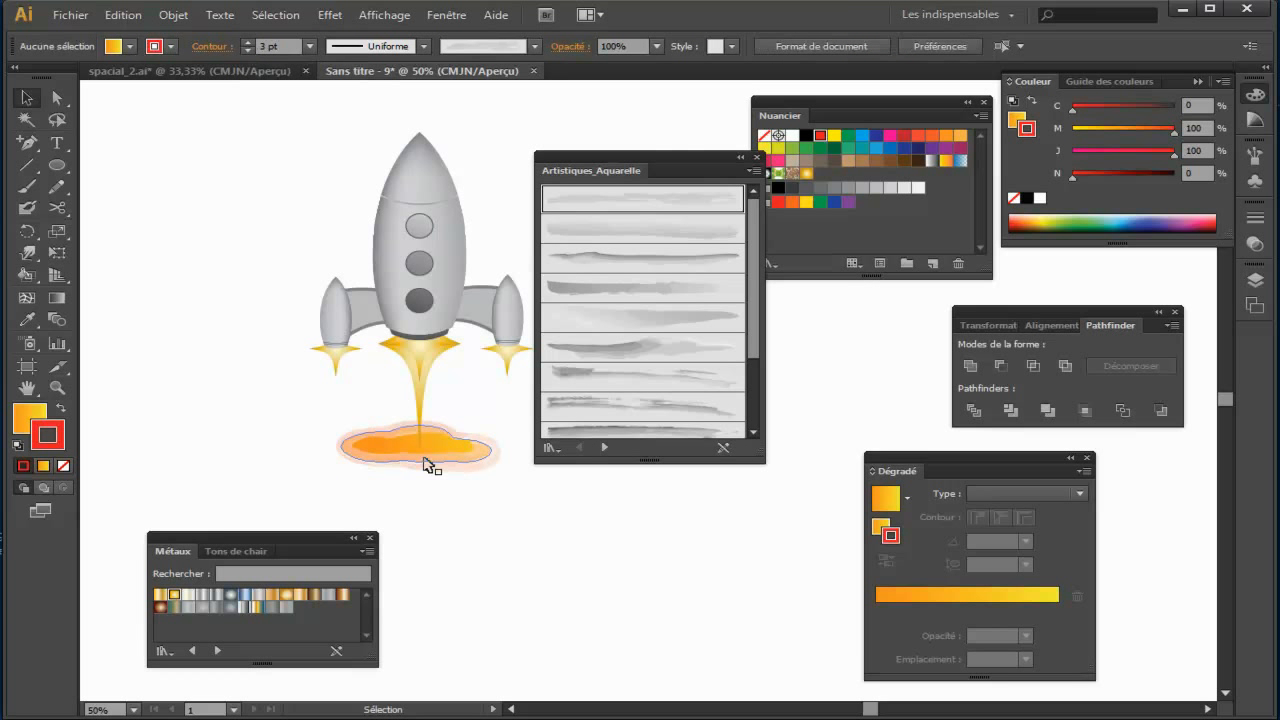
Step: Duplicate the brushed orange cloud into the empty area below and to the right of the rocket
left_click_drag(468, 463, 468, 463)
left_click(489, 509)
key("space")
left_click_drag(557, 542, 401, 456)
left_click_drag(276, 361, 419, 456)
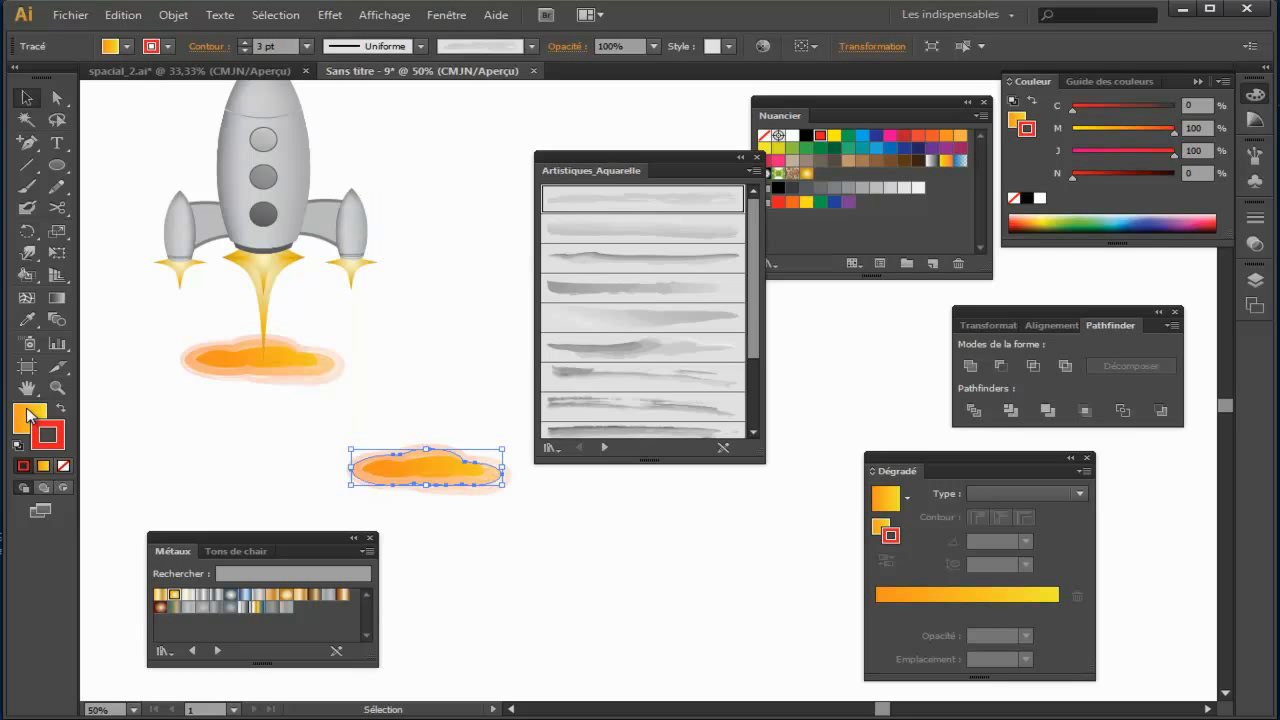
Step: Recolour the cloud copy with a light grey fill (N 10) and a paler grey stroke (N 5)
left_click(28, 412)
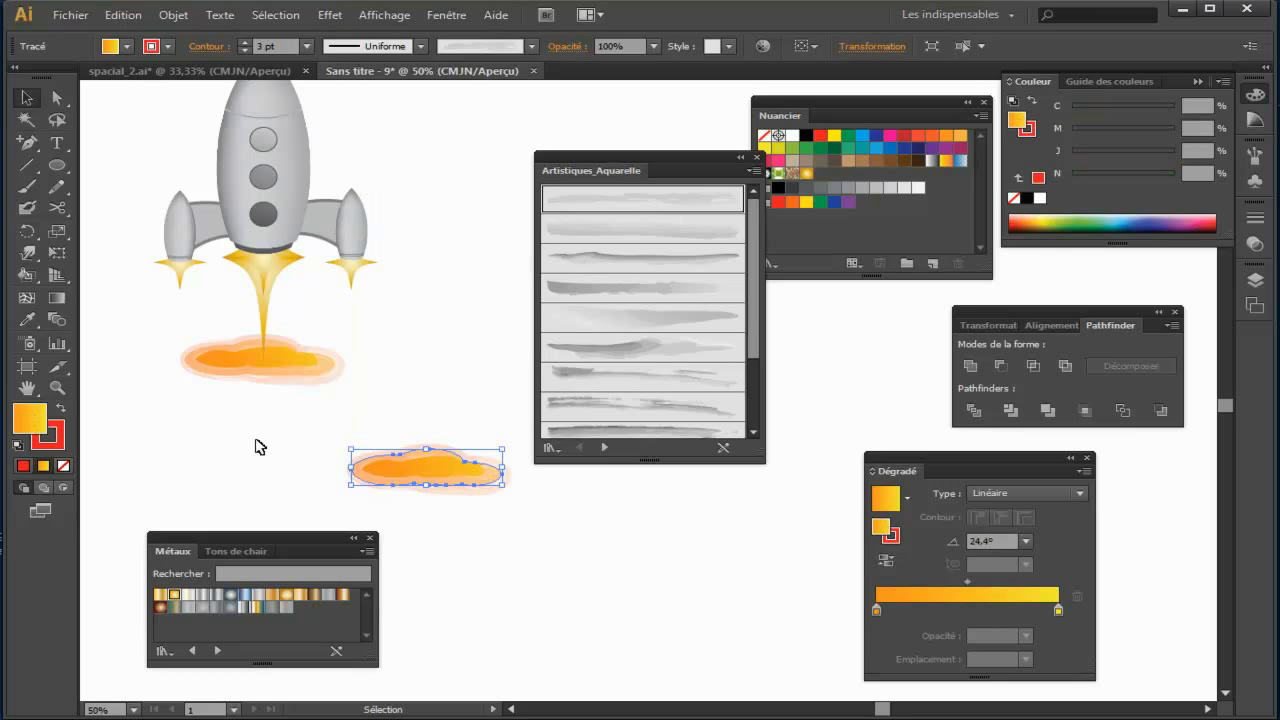
left_click(905, 188)
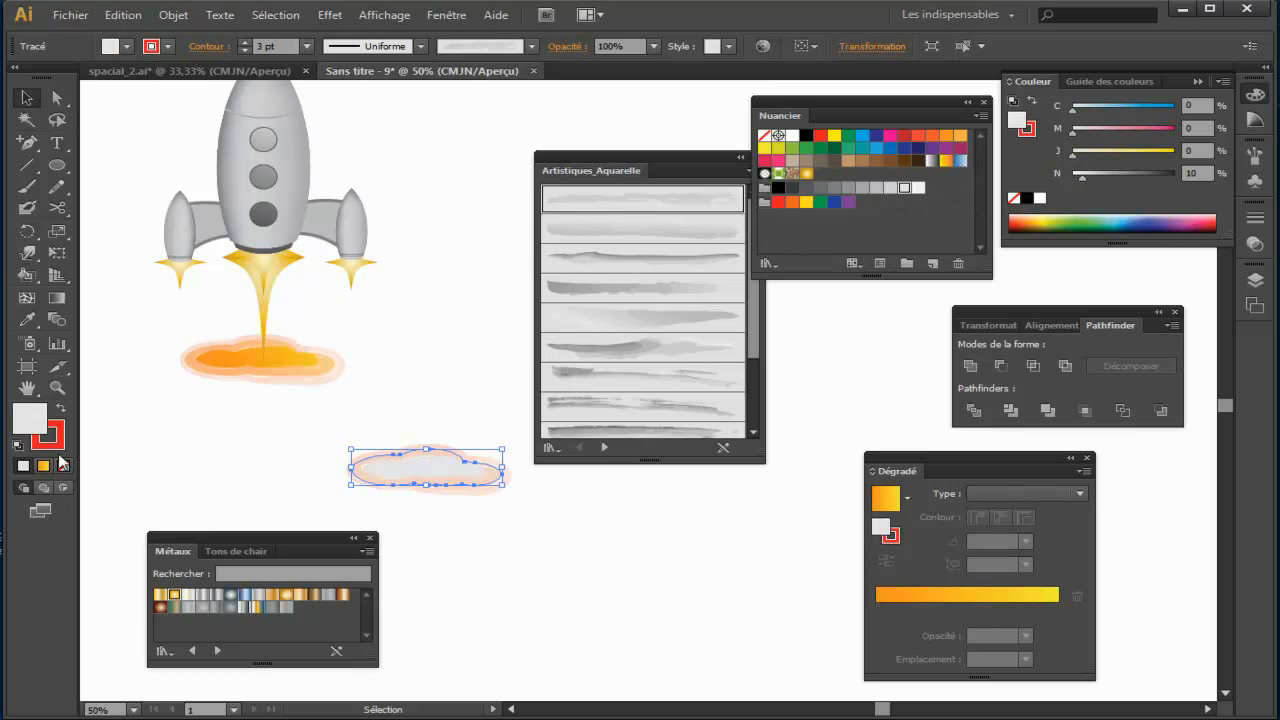
left_click(60, 438)
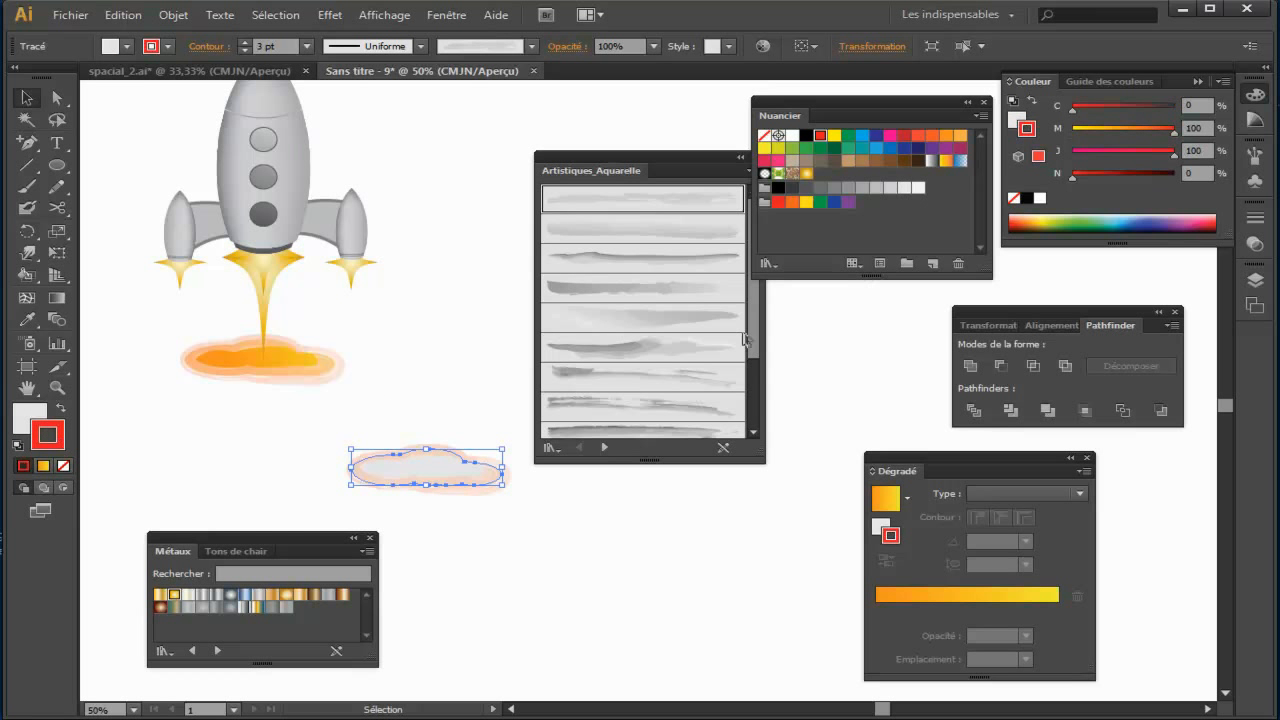
left_click(917, 189)
Step: Place the grey copy on the orange cloud and scale it down to about three quarters, centred under the flame
left_click_drag(428, 475, 265, 362)
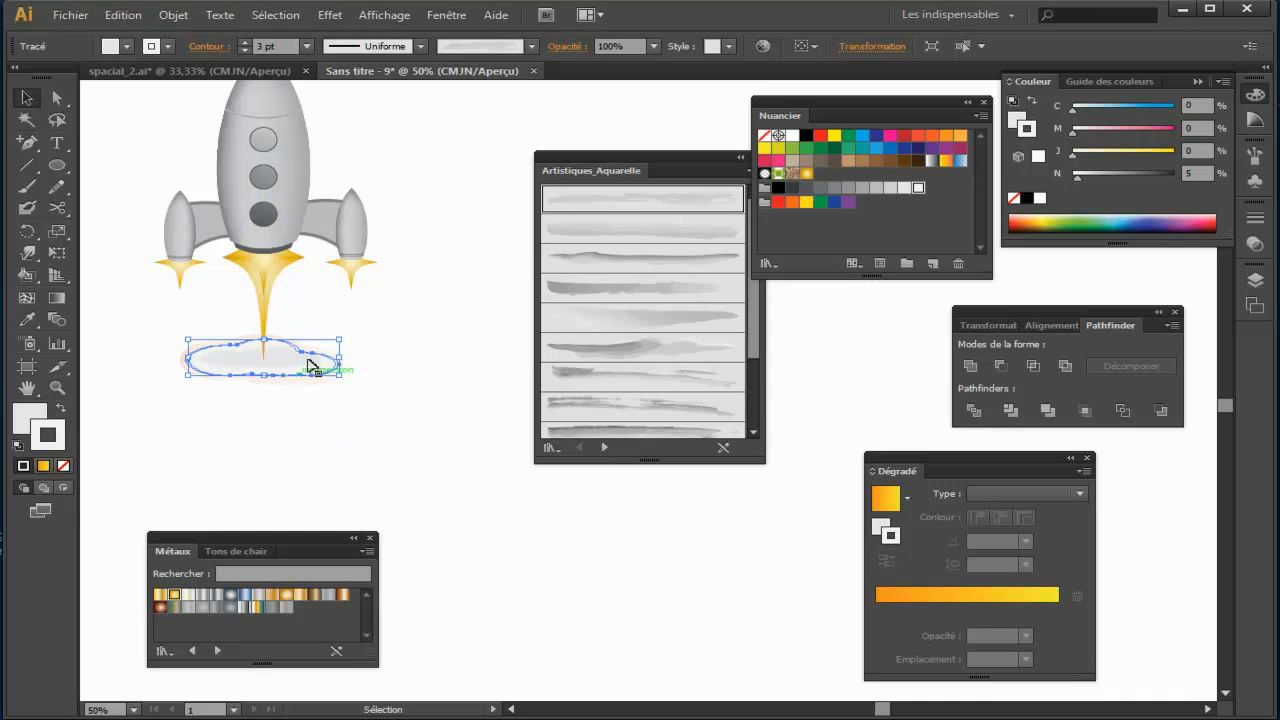
mouse_move(337, 341)
left_mouse_down()
mouse_move(250, 390)
mouse_move(326, 344)
left_mouse_up()
key("a")
key("ctrl+1")
left_click_drag(471, 391, 507, 355)
left_click_drag(371, 386, 483, 400)
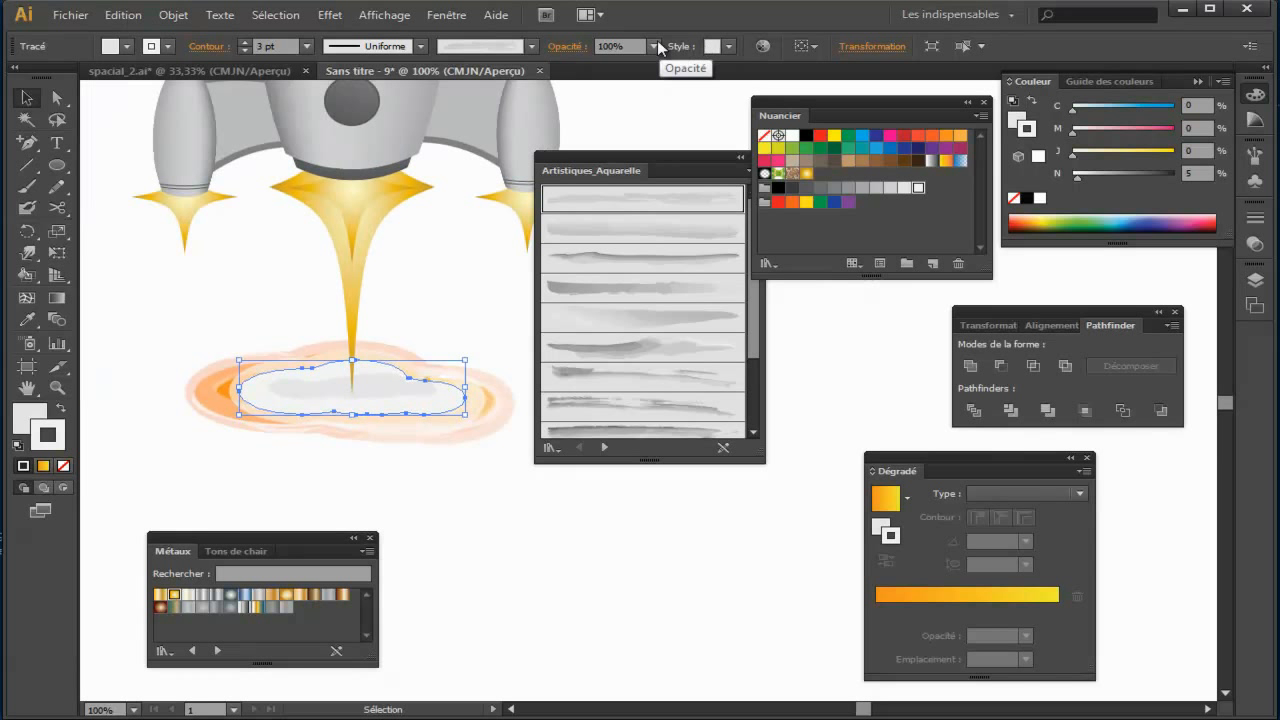
Step: Lower the grey inner cloud's opacity to 60% and adjust its position slightly within the orange cloud
left_click(653, 46)
left_click(674, 170)
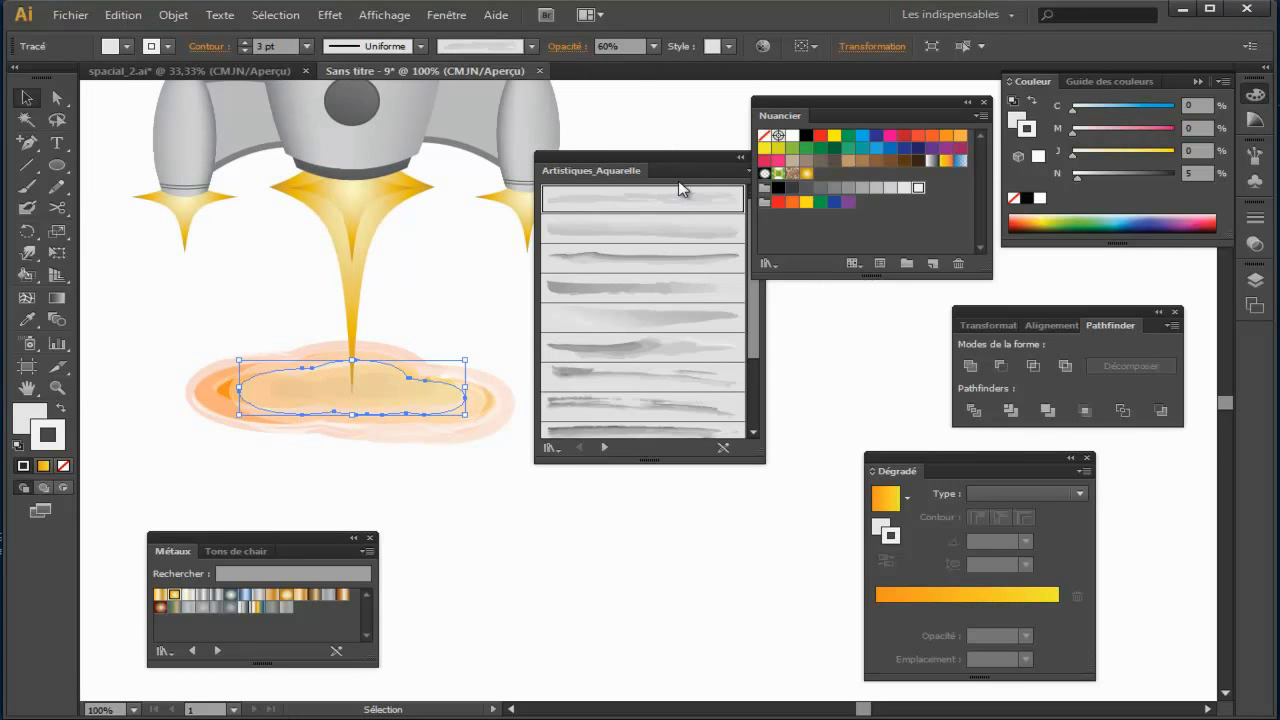
left_click(491, 275)
left_click_drag(421, 393, 413, 393)
left_click(485, 321)
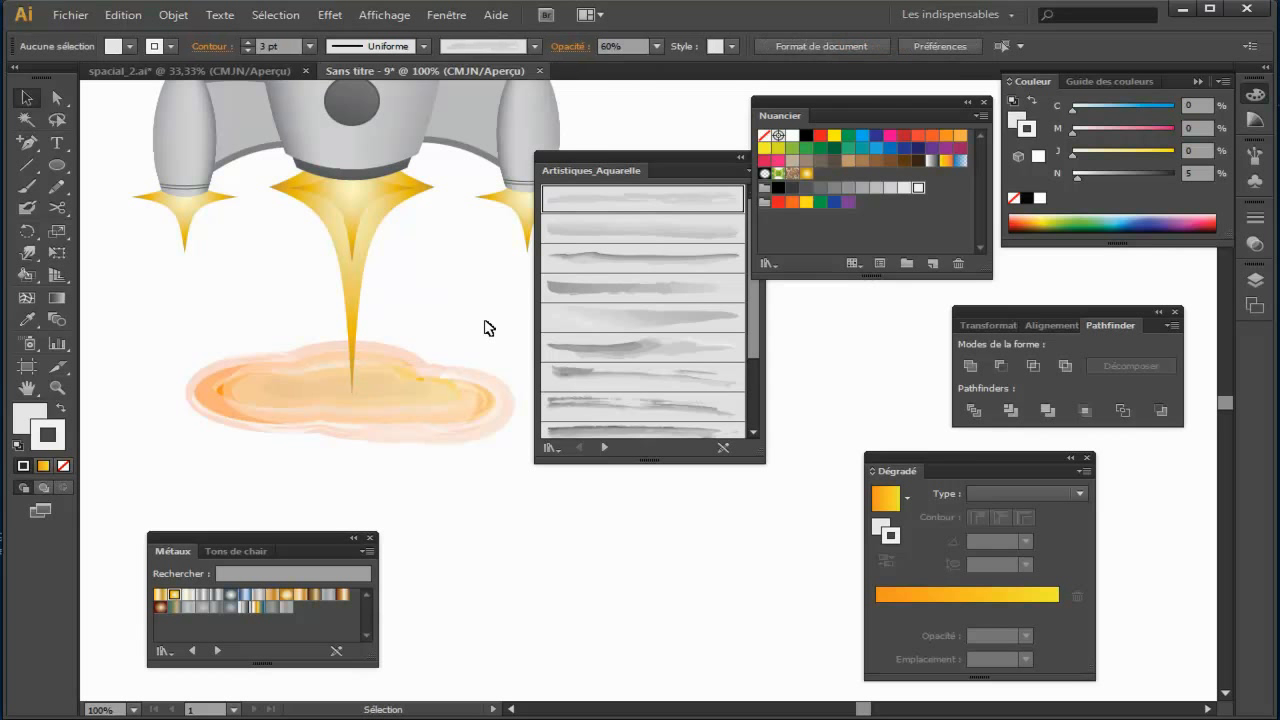
Step: Group the whole rocket with its flames and clouds, and move the group slightly down and to the left
key("ctrl+minus")
key("ctrl+minus")
left_click_drag(382, 346, 137, 377)
key("ctrl+minus")
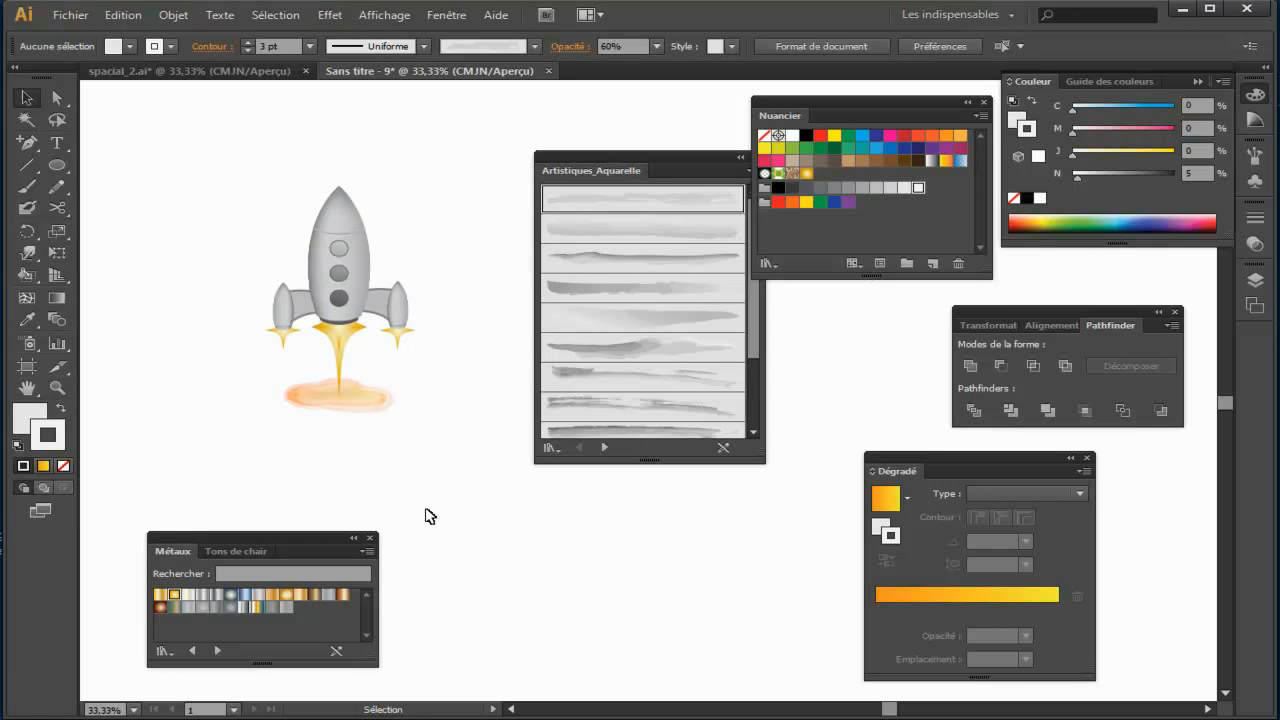
left_click_drag(234, 160, 436, 444)
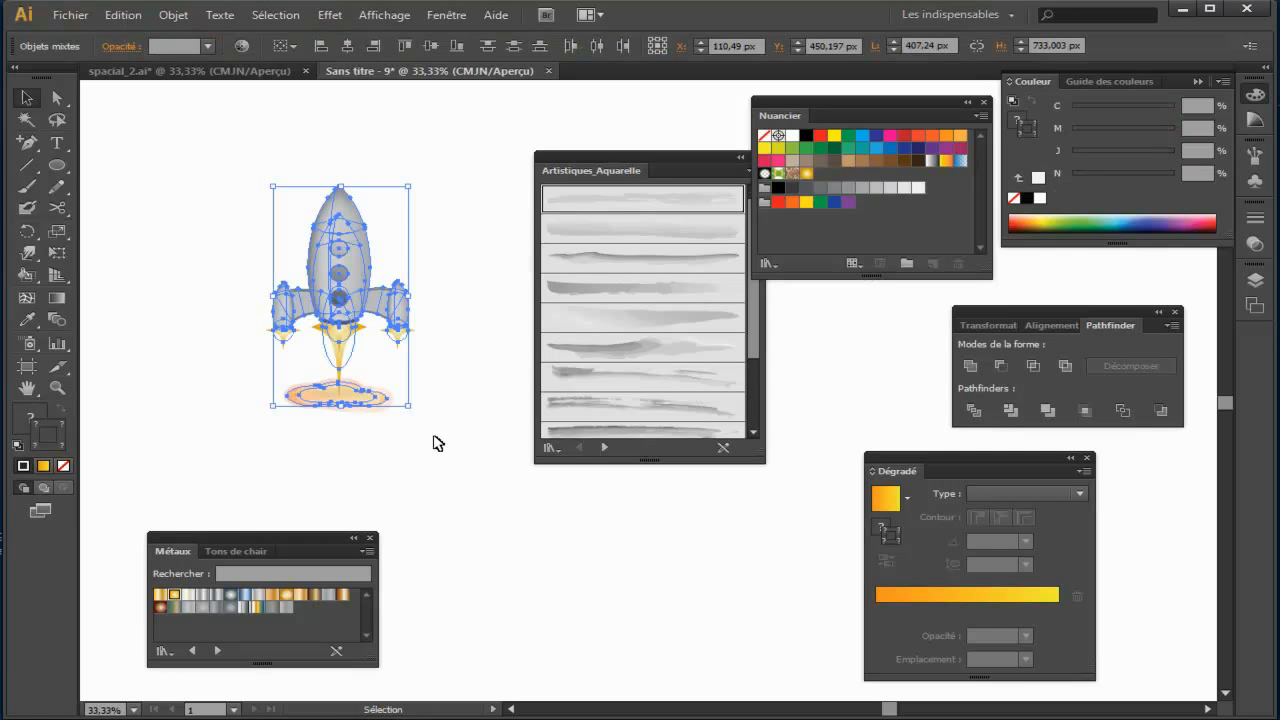
left_click(174, 15)
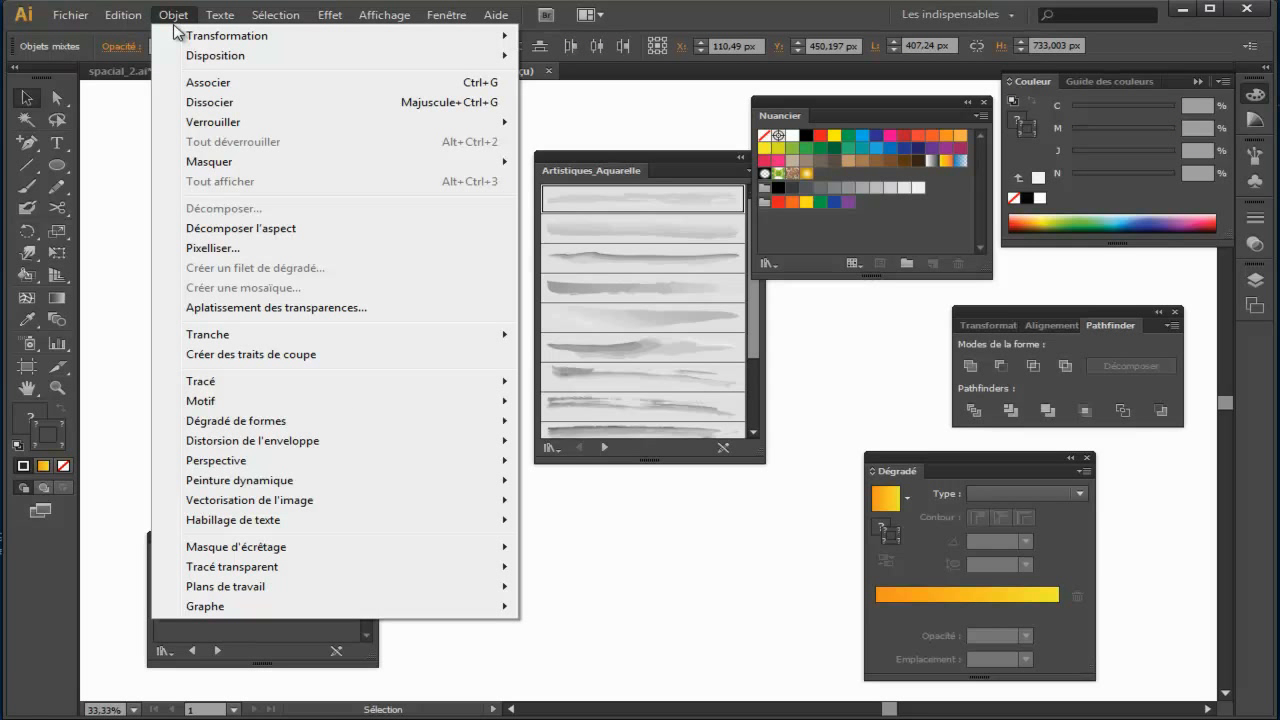
left_click(236, 84)
left_click(451, 277)
mouse_move(363, 277)
left_mouse_down()
mouse_move(430, 280)
mouse_move(351, 285)
left_mouse_up()
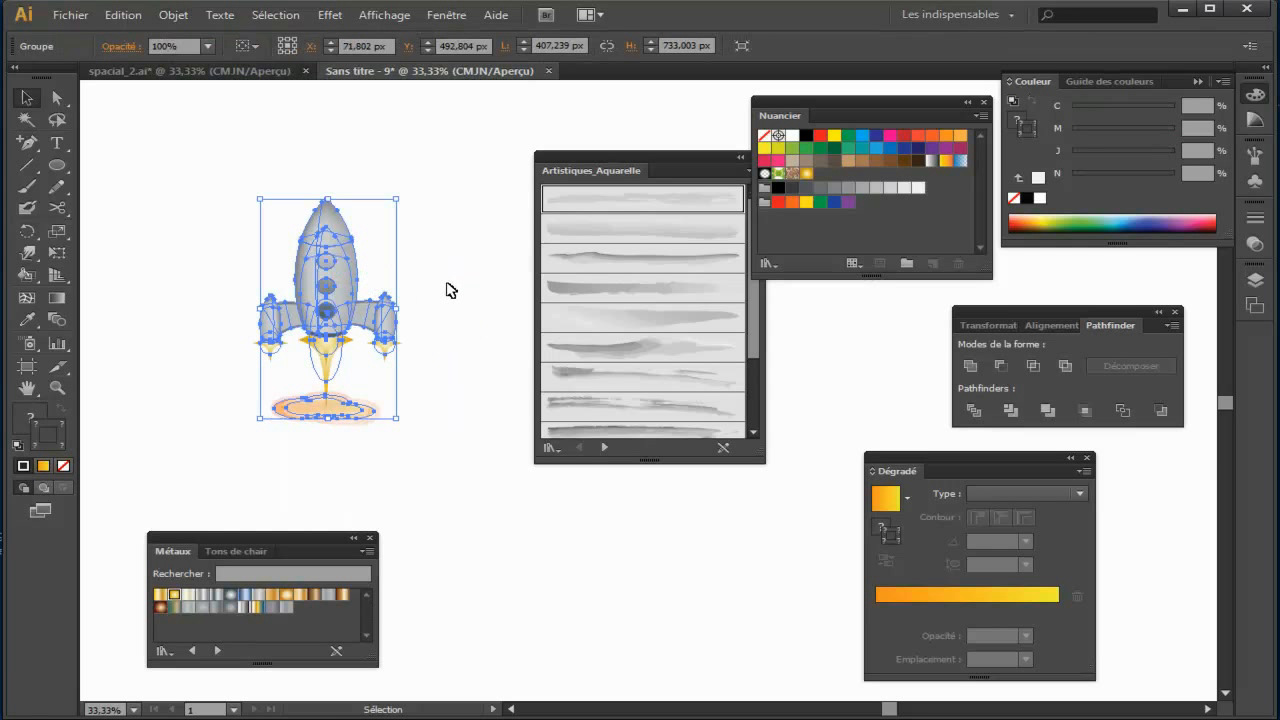
Step: Close the Métaux, Artistiques_Aquarelle, Pathfinder and Dégradé palettes, collapse Couleur and move Nuancier away from the rocket
left_click(370, 539)
left_click_drag(639, 159, 484, 313)
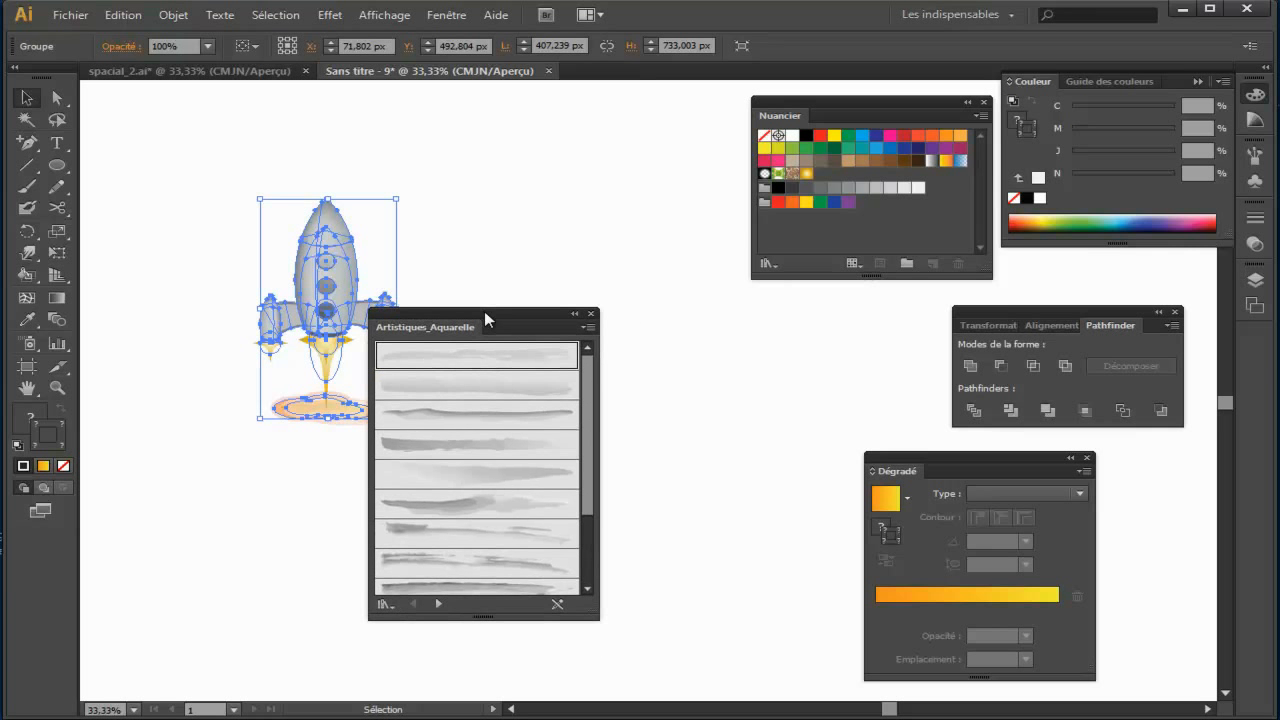
left_click(590, 314)
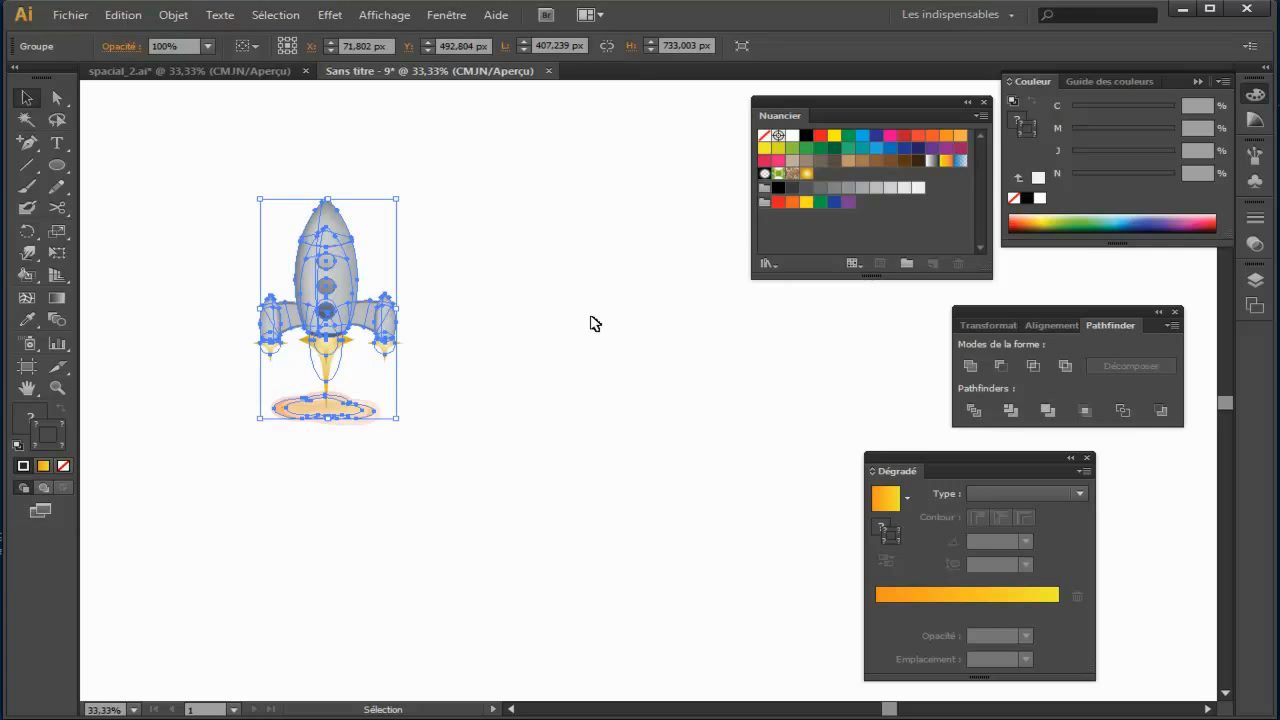
left_click(1176, 312)
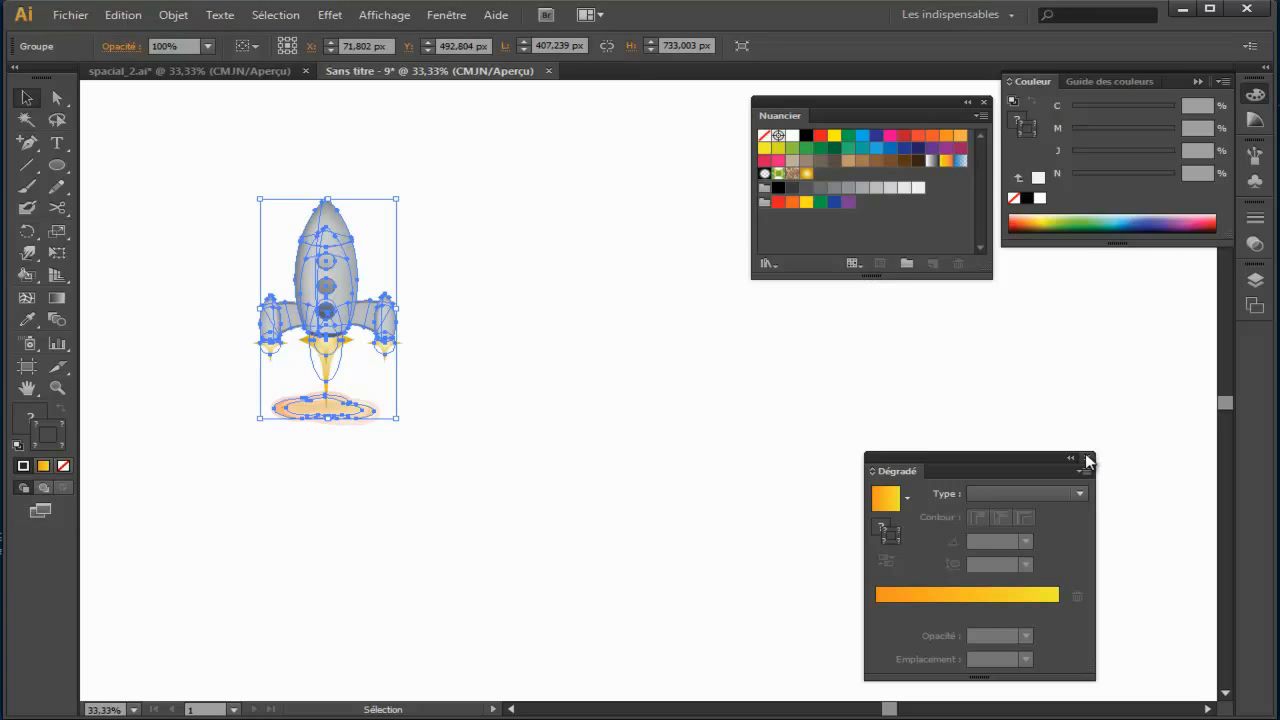
left_click(1089, 459)
left_click(1186, 82)
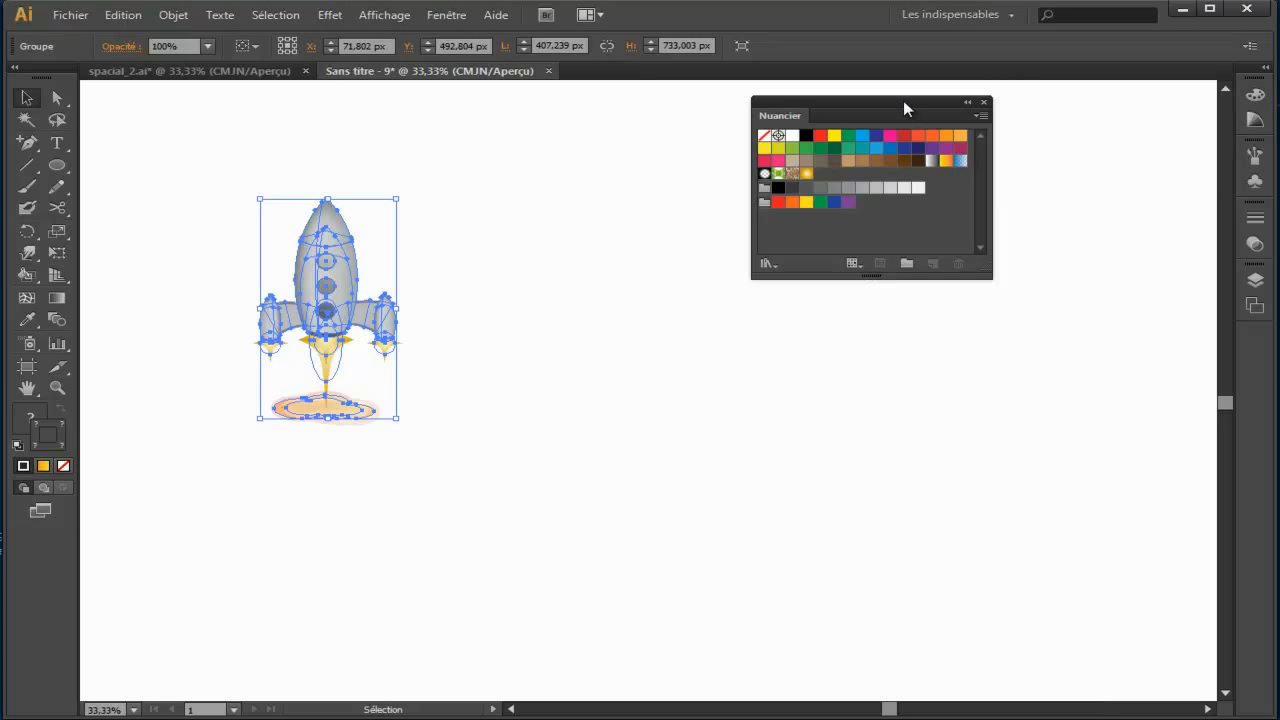
left_click_drag(903, 100, 1035, 112)
Step: Review the deselected rocket, then examine the tilted rocket and text-filled shape in the spacial_2.ai document
left_click(643, 283)
key("ctrl+plus")
left_click_drag(449, 321, 631, 431)
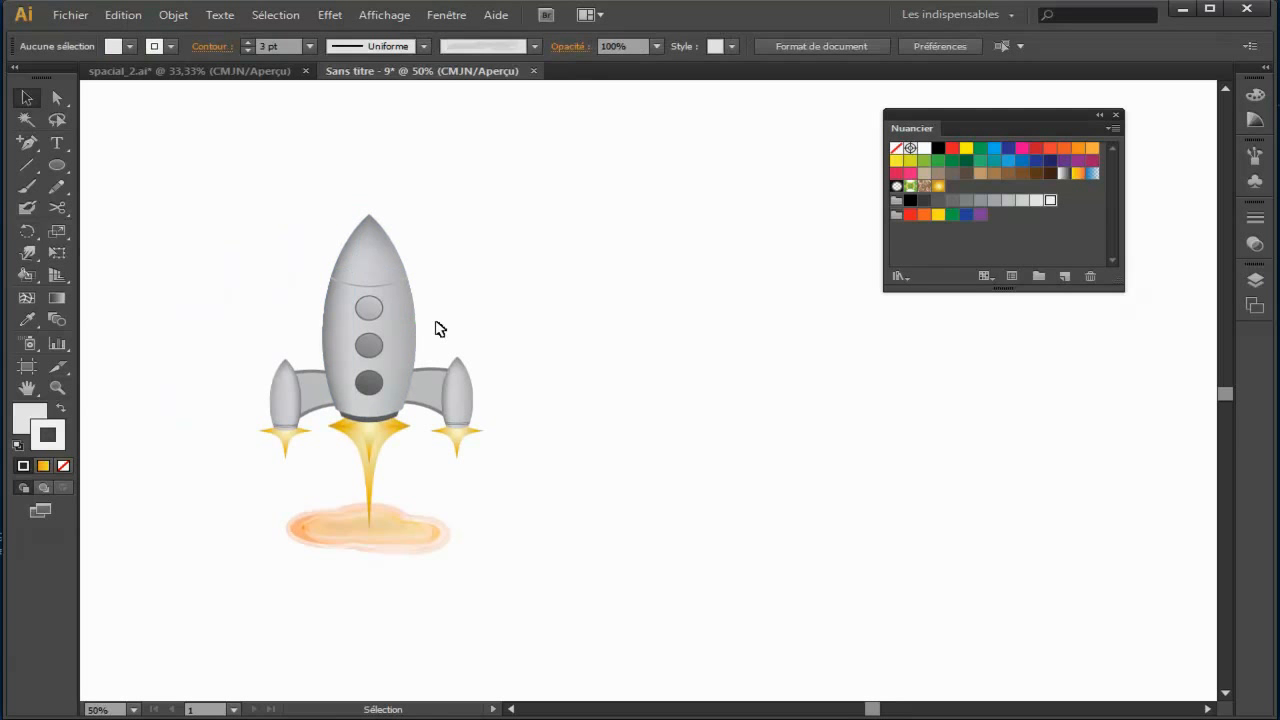
left_click(253, 72)
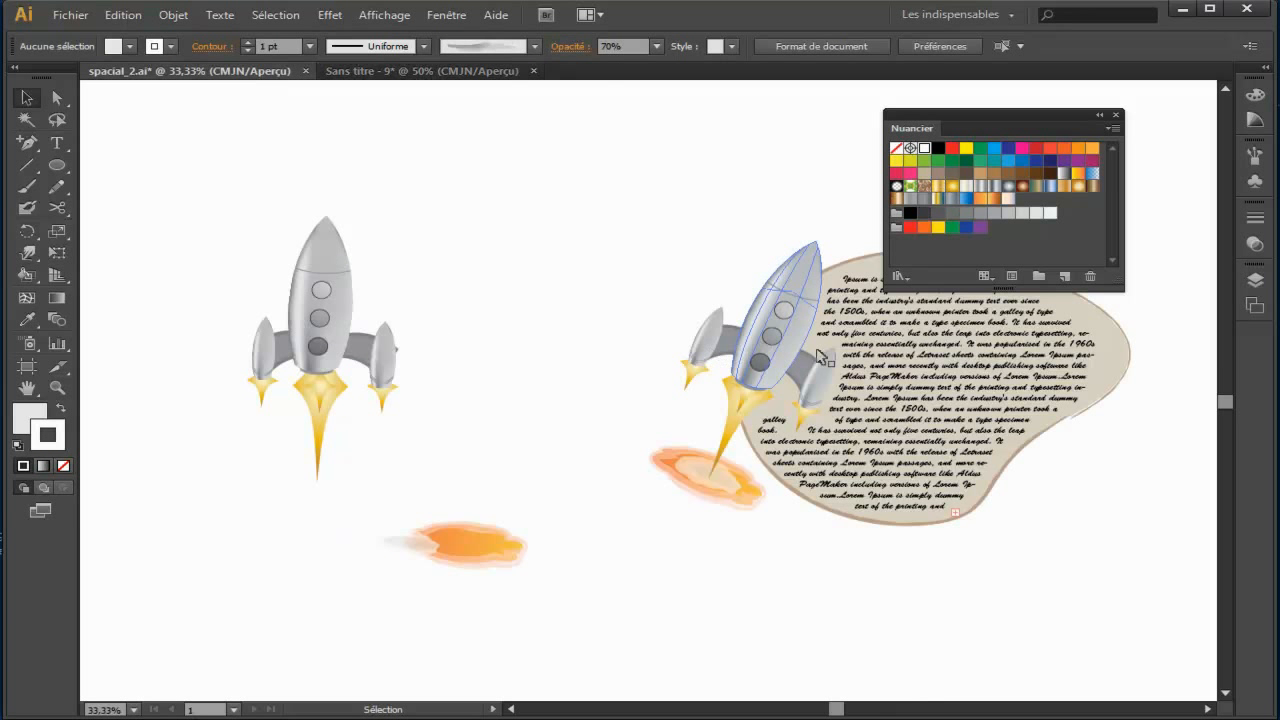
scroll(622, 335, "right", 5)
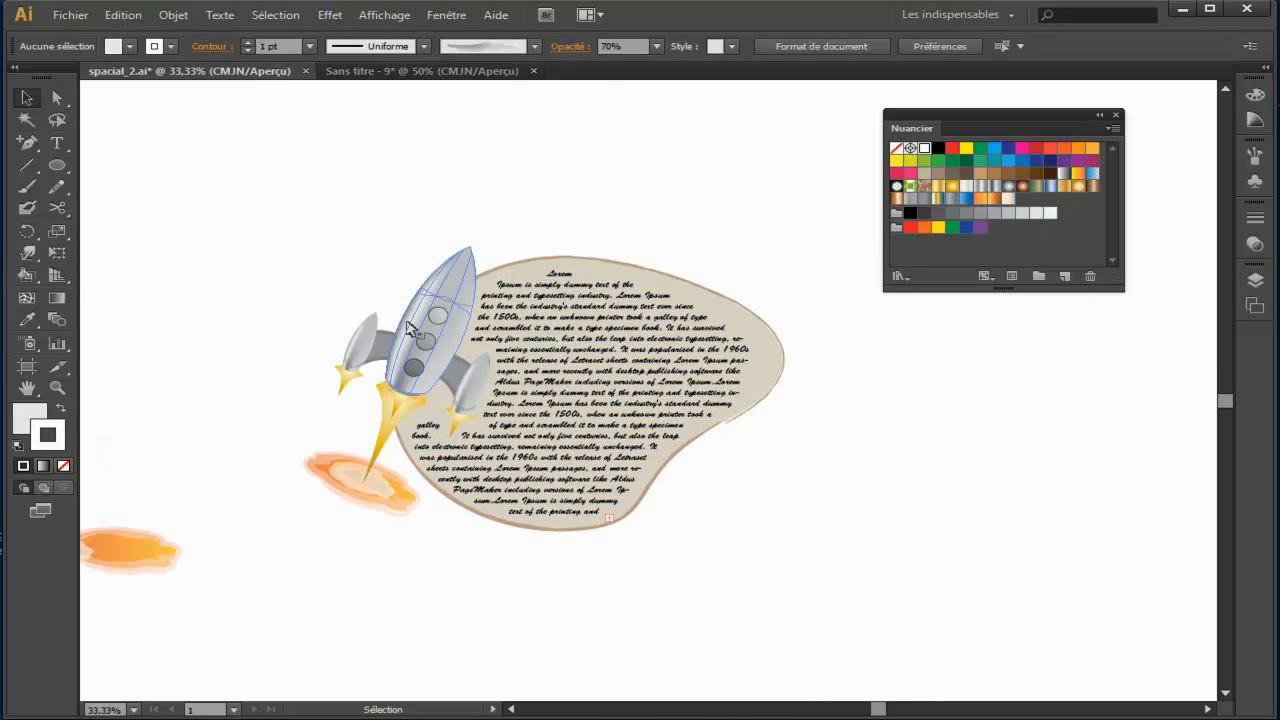
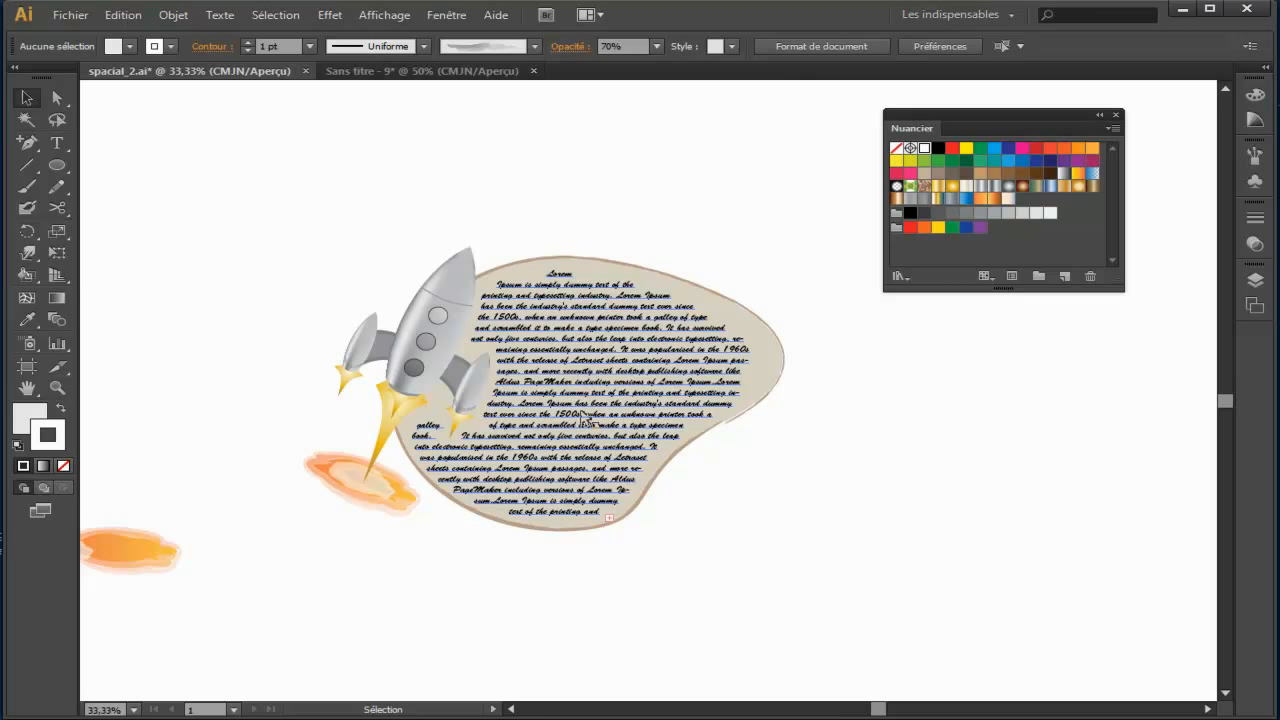
Step: Return to the untitled document, tilt the rocket group clockwise, and move it slightly to the right
left_click(410, 71)
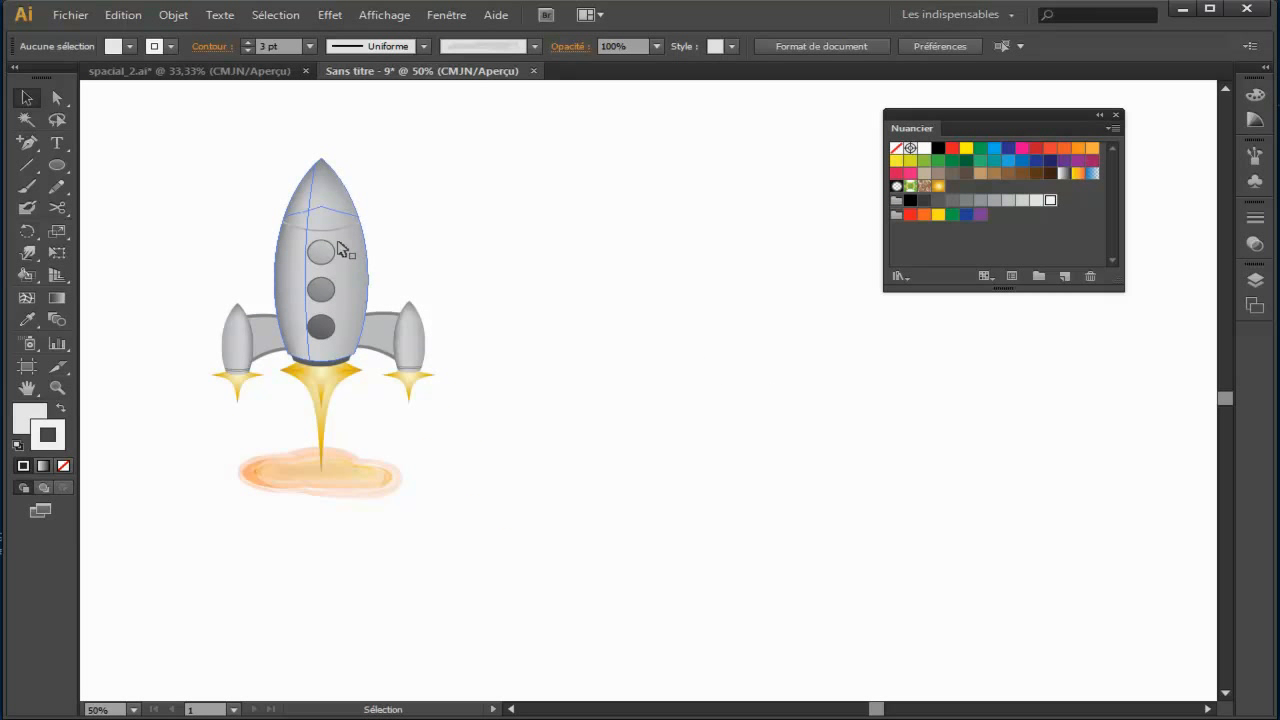
left_click(339, 249)
left_click_drag(430, 146, 511, 237)
left_click_drag(418, 247, 520, 262)
left_click(665, 382)
Step: Draw a large horizontal ellipse overlapping the rocket and fill it with the beige swatch C25 M25 J40 N0
left_click(57, 166)
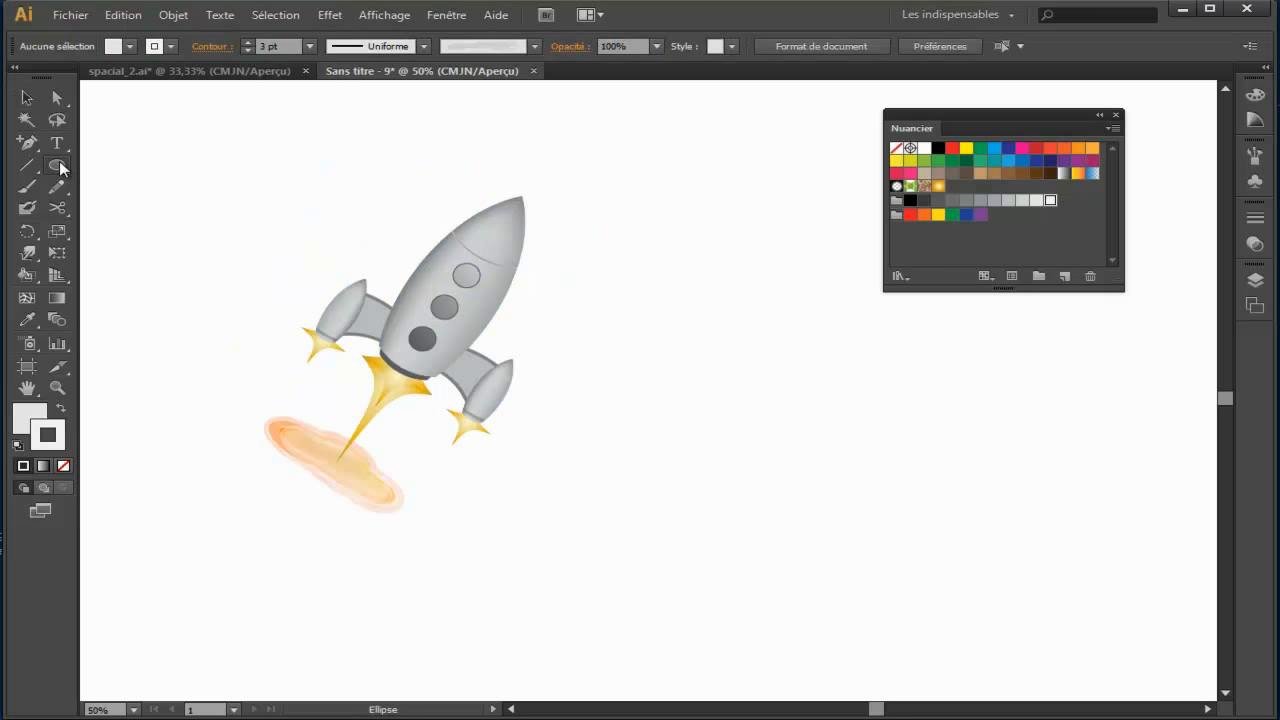
mouse_move(348, 205)
left_mouse_down()
mouse_move(749, 480)
mouse_move(880, 549)
mouse_move(865, 547)
left_mouse_up()
left_click(26, 97)
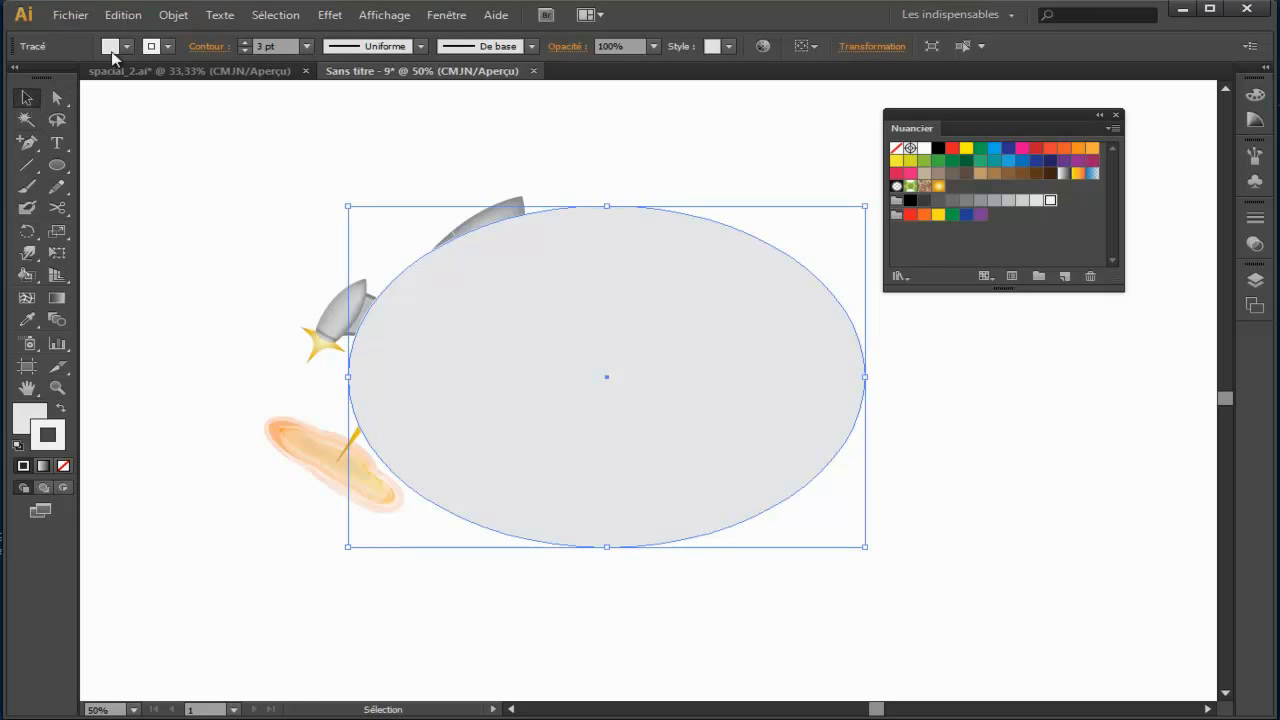
left_click(34, 419)
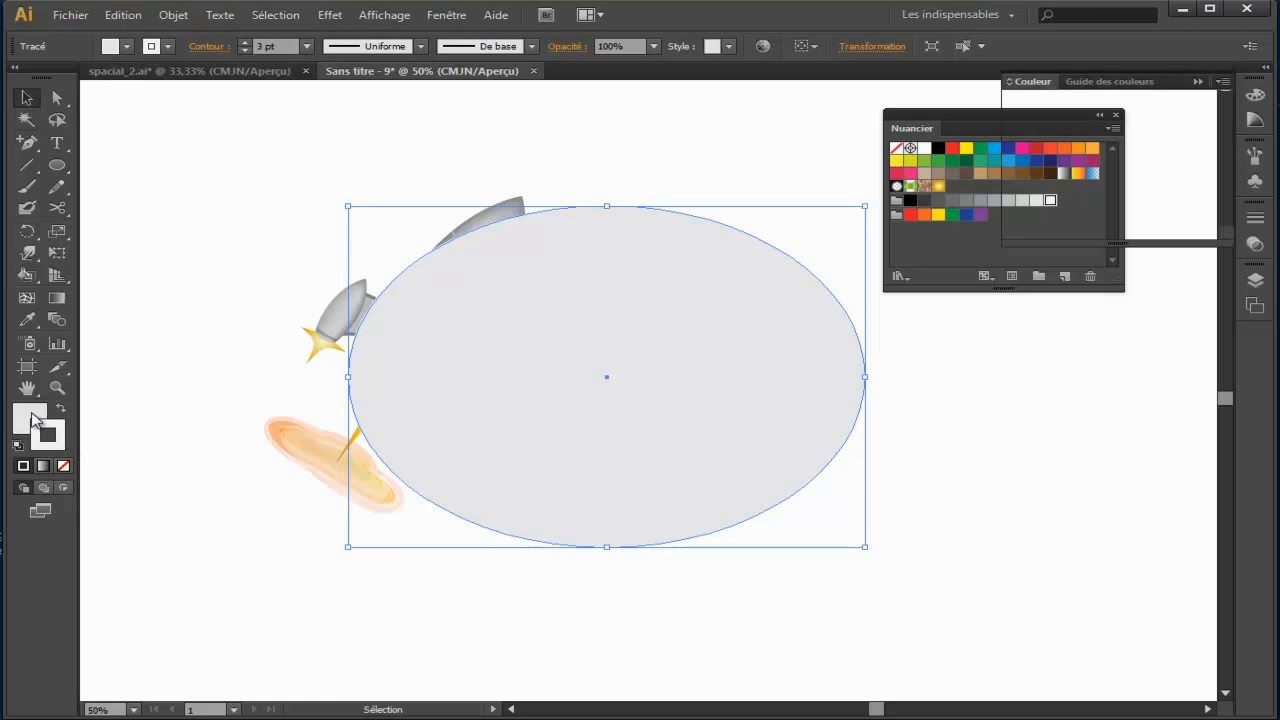
left_click_drag(968, 115, 896, 115)
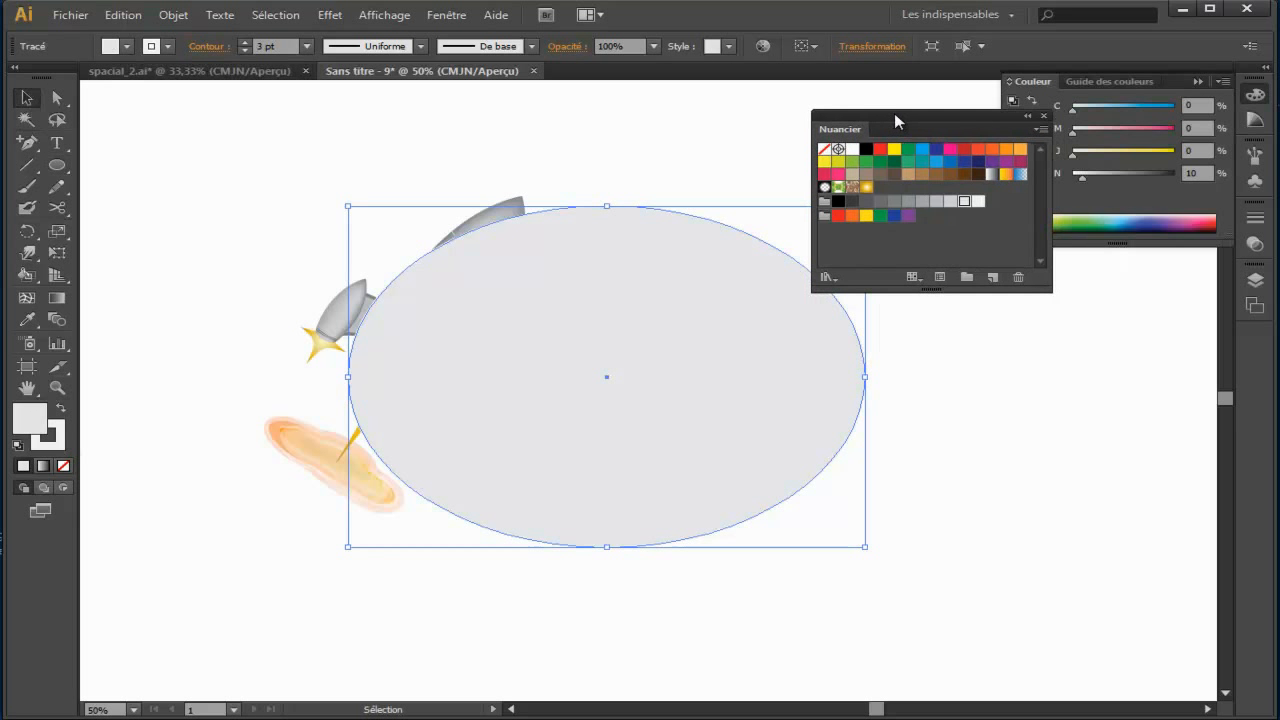
left_click(852, 174)
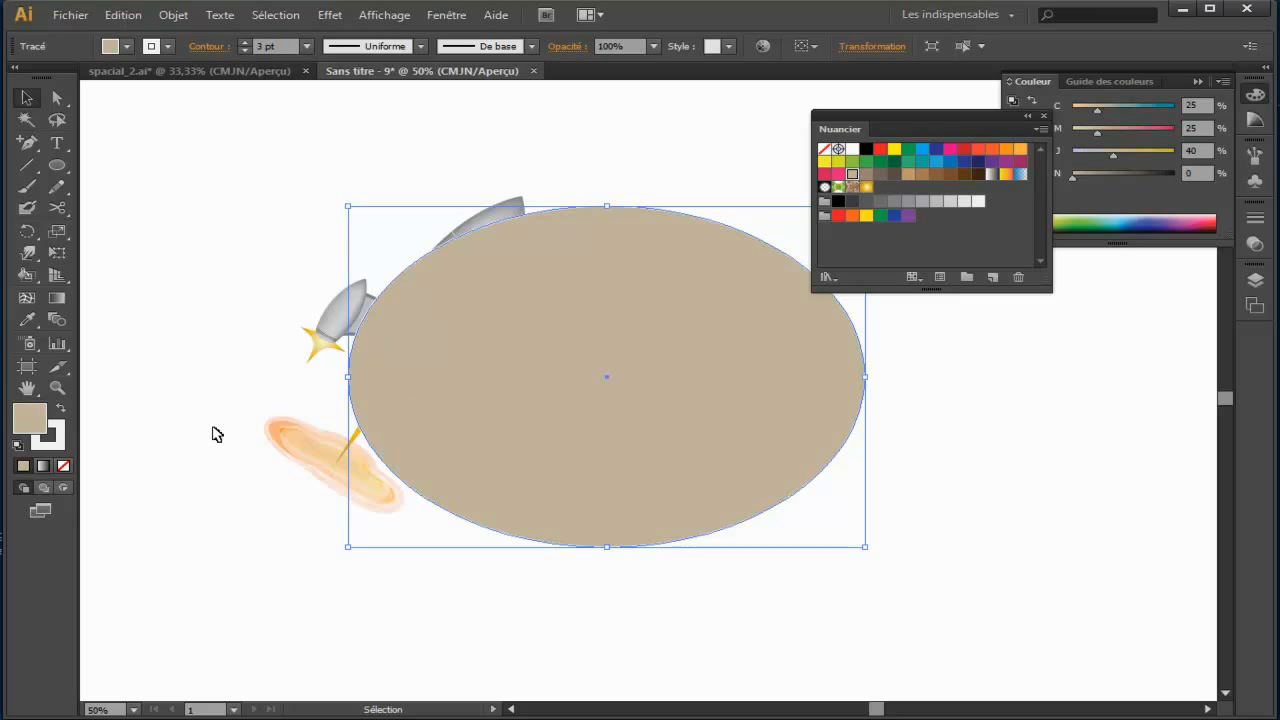
Step: Give the ellipse a brown C50 M50 J60 N25 outline with the rough charcoal-like brush at 2 pt
left_click(55, 440)
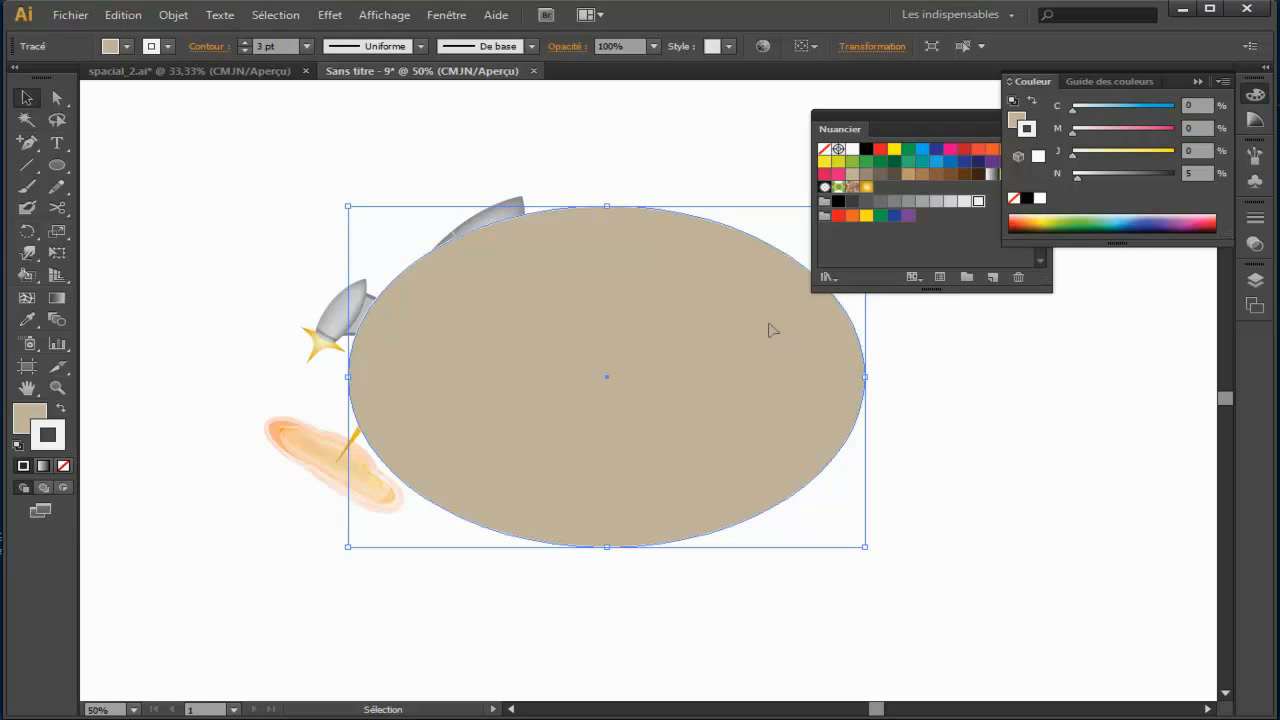
left_click(880, 174)
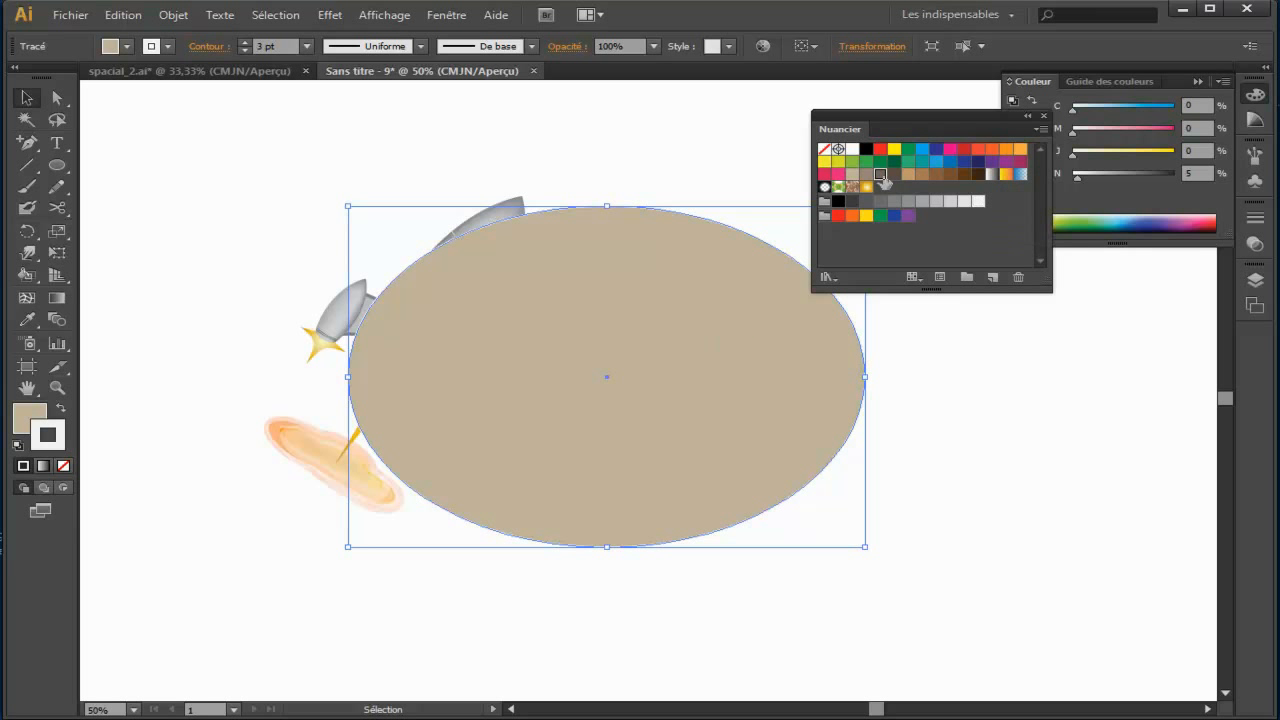
left_click(500, 47)
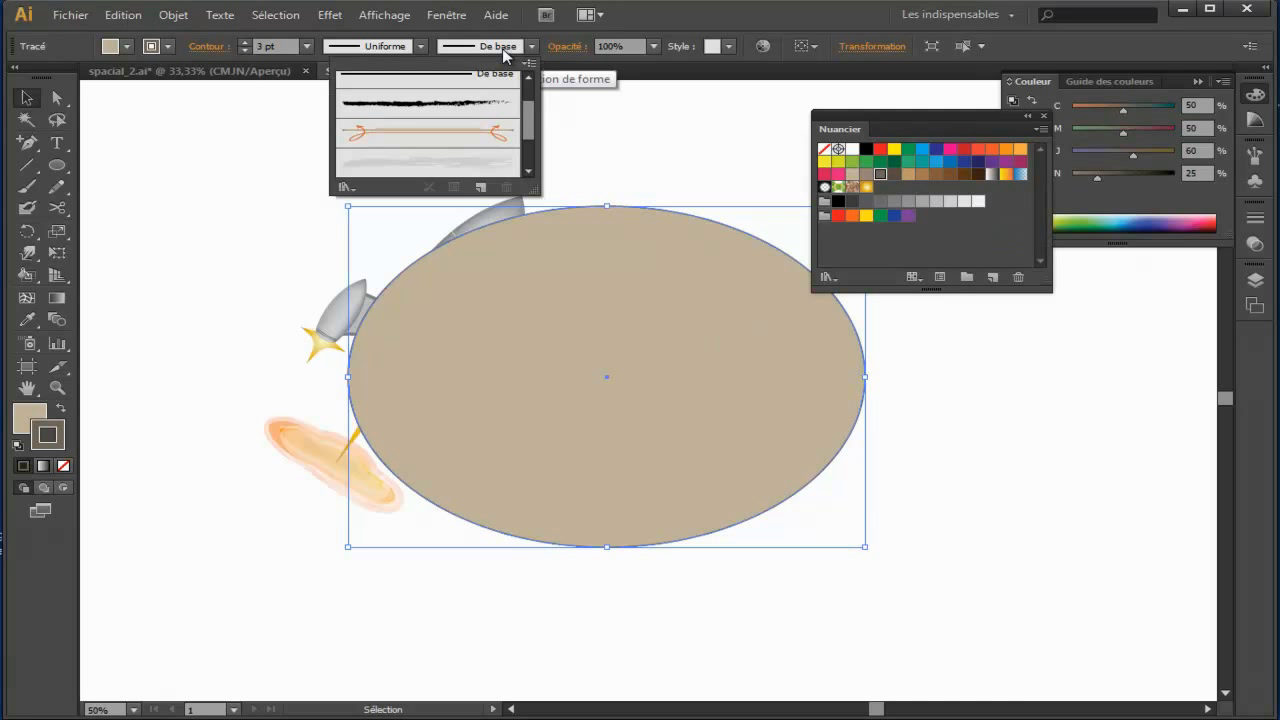
left_click(447, 104)
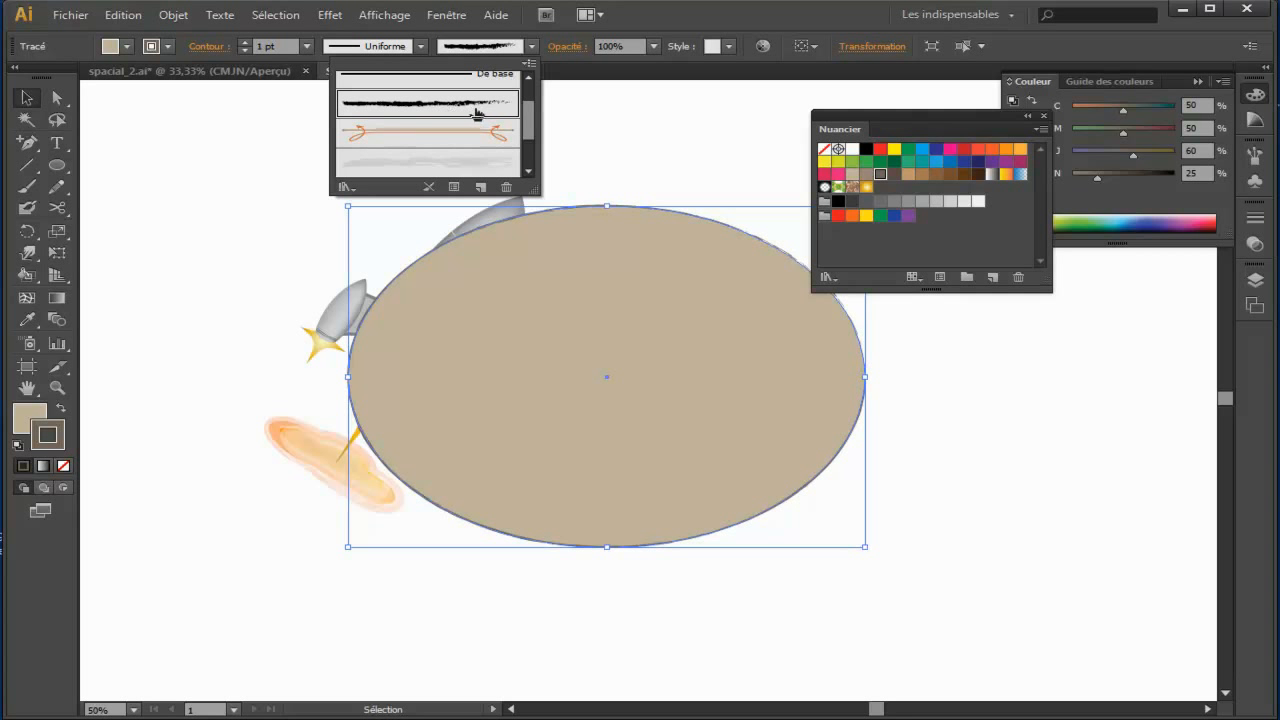
left_click(244, 42)
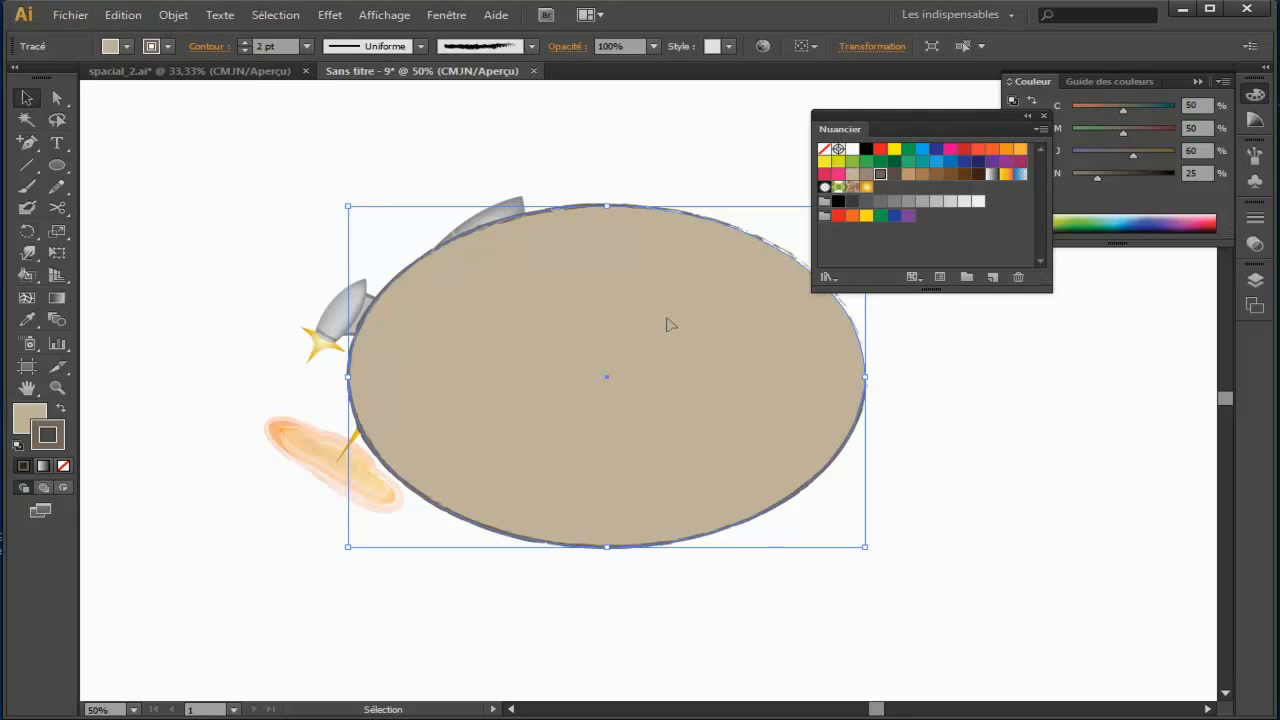
Step: Send the beige ellipse behind the rocket and shift it slightly to the right
right_click(571, 267)
mouse_move(674, 528)
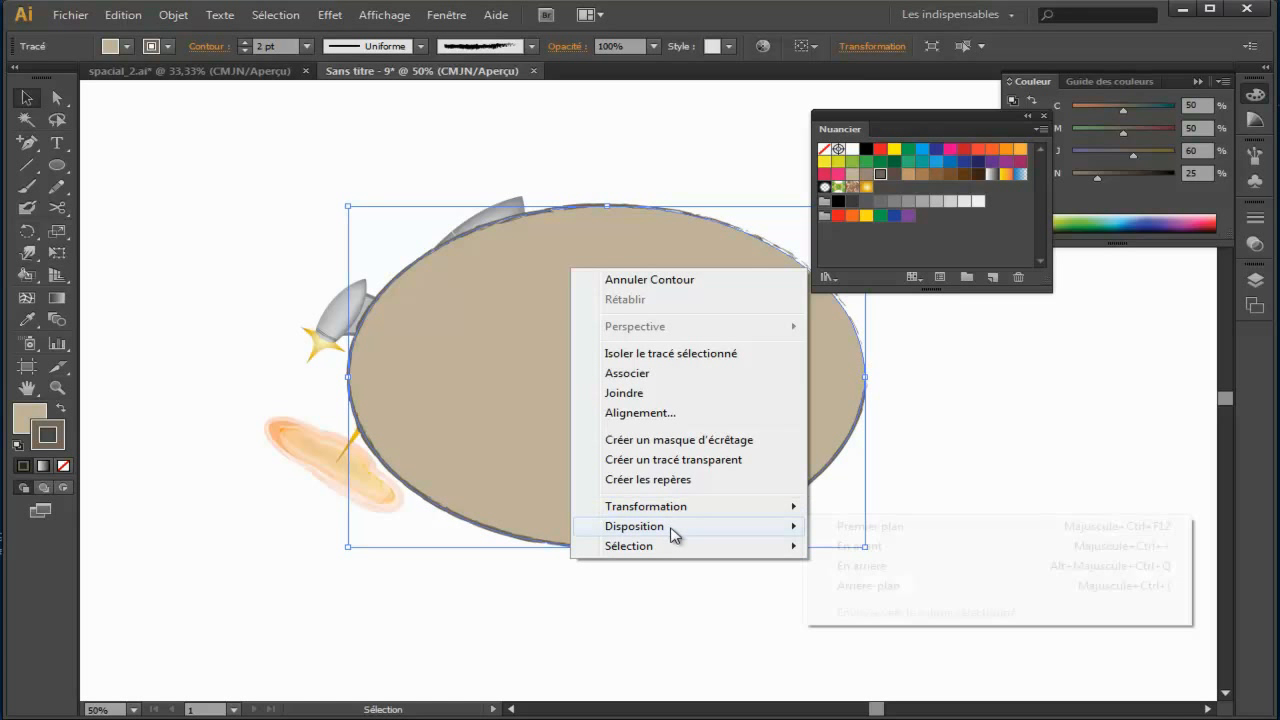
left_click(920, 588)
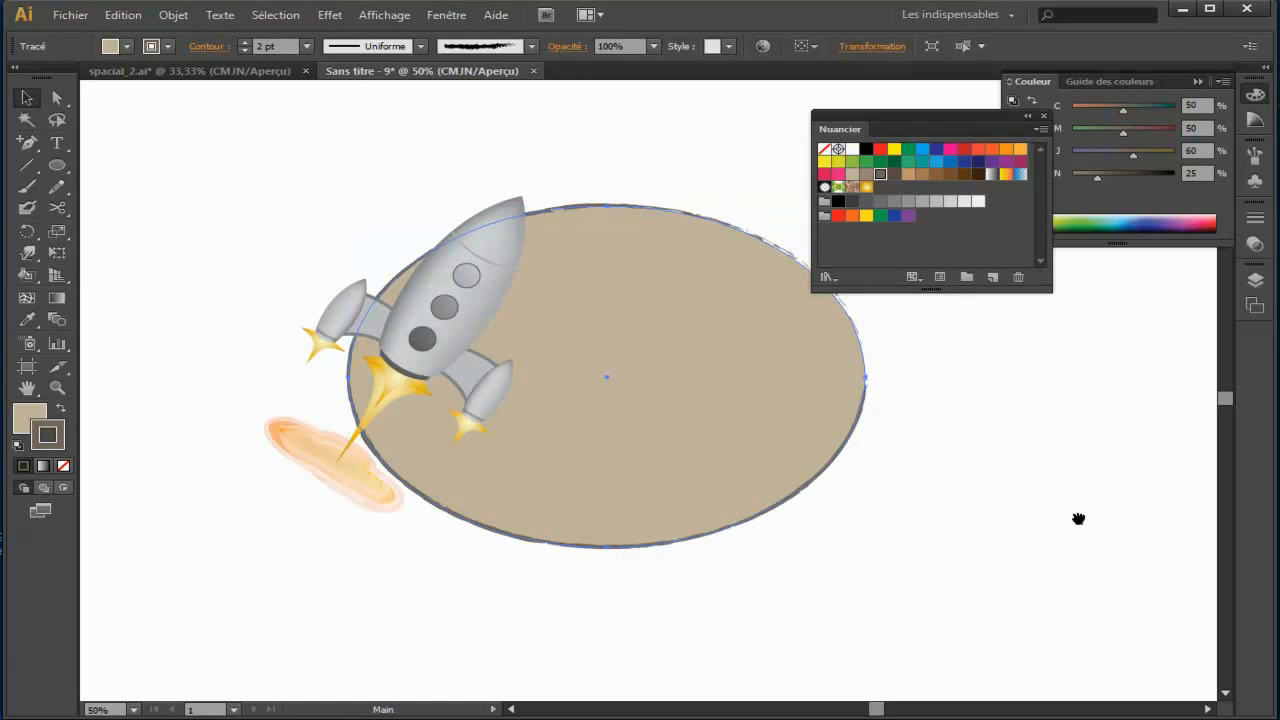
left_click_drag(1077, 517, 940, 511)
mouse_move(652, 451)
left_mouse_down()
mouse_move(680, 451)
mouse_move(665, 458)
left_mouse_up()
left_click(871, 511)
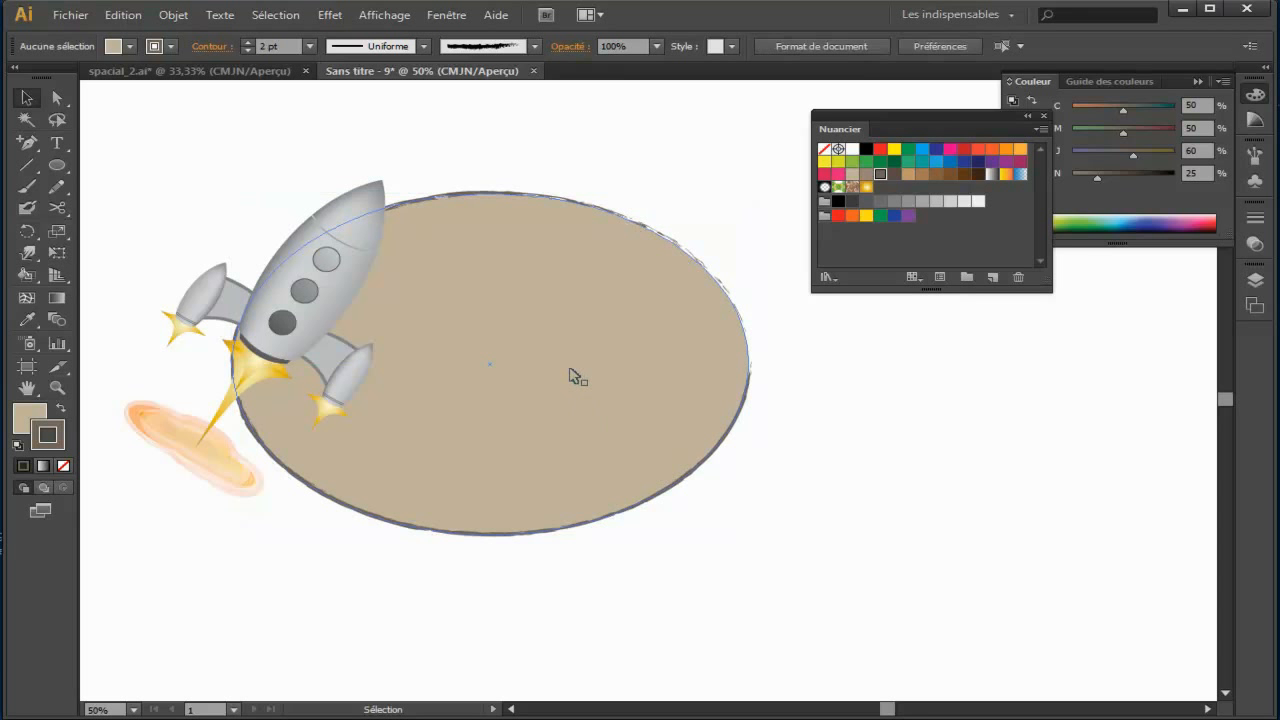
Step: Reshape the ellipse into an irregular blob by moving its right and bottom anchor points and handles, indenting the lower-right side
left_click(661, 350)
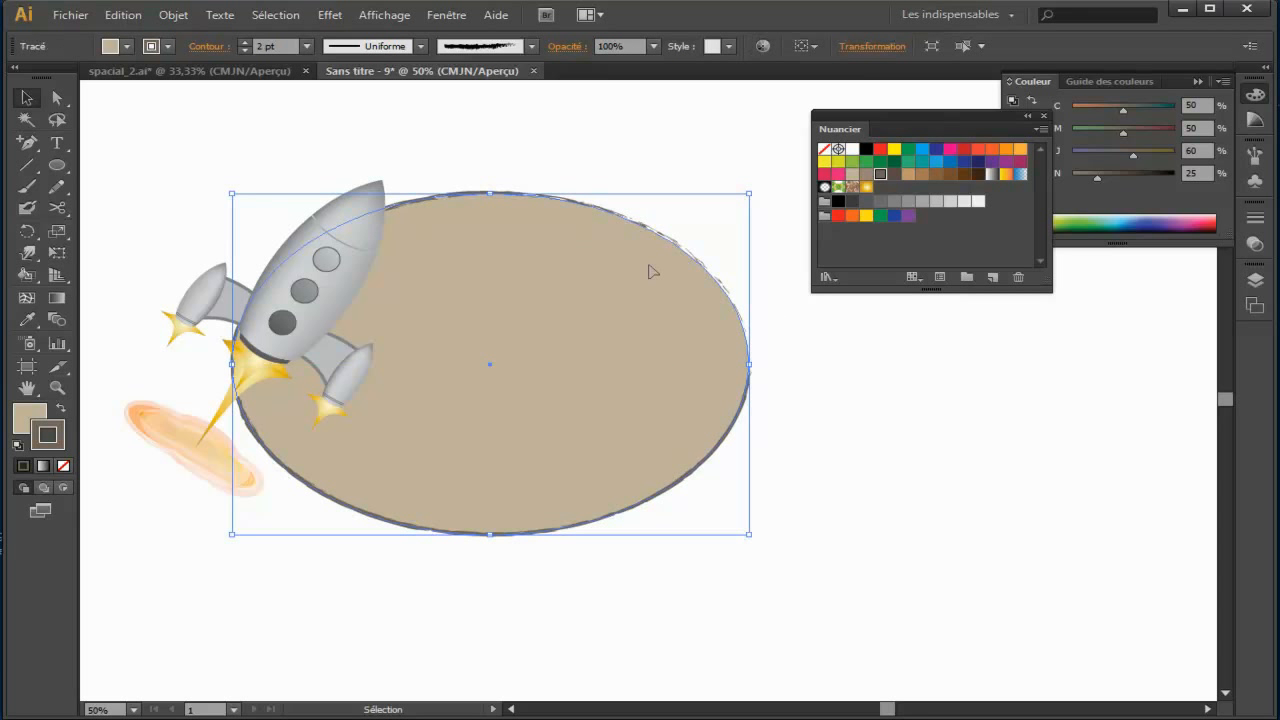
left_click(57, 97)
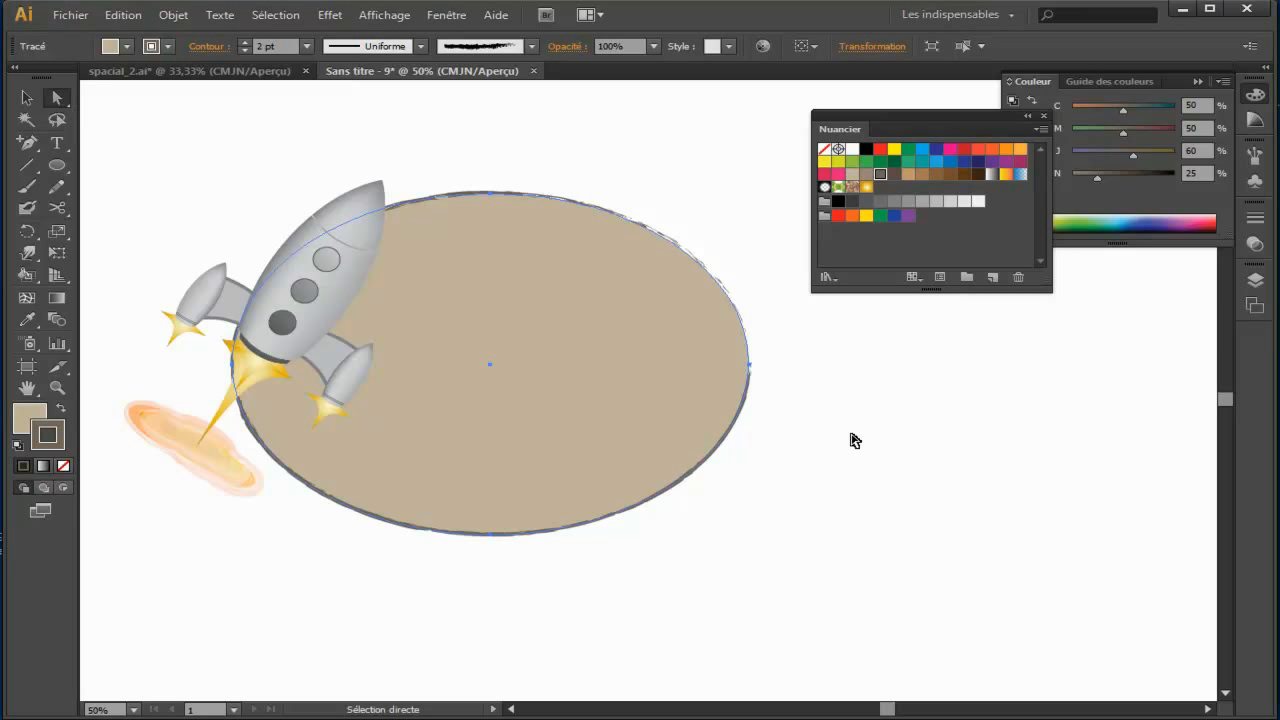
left_click(748, 364)
left_click_drag(752, 268, 882, 268)
left_click_drag(748, 366, 647, 392)
left_click_drag(784, 296, 903, 310)
left_click_drag(634, 534, 640, 499)
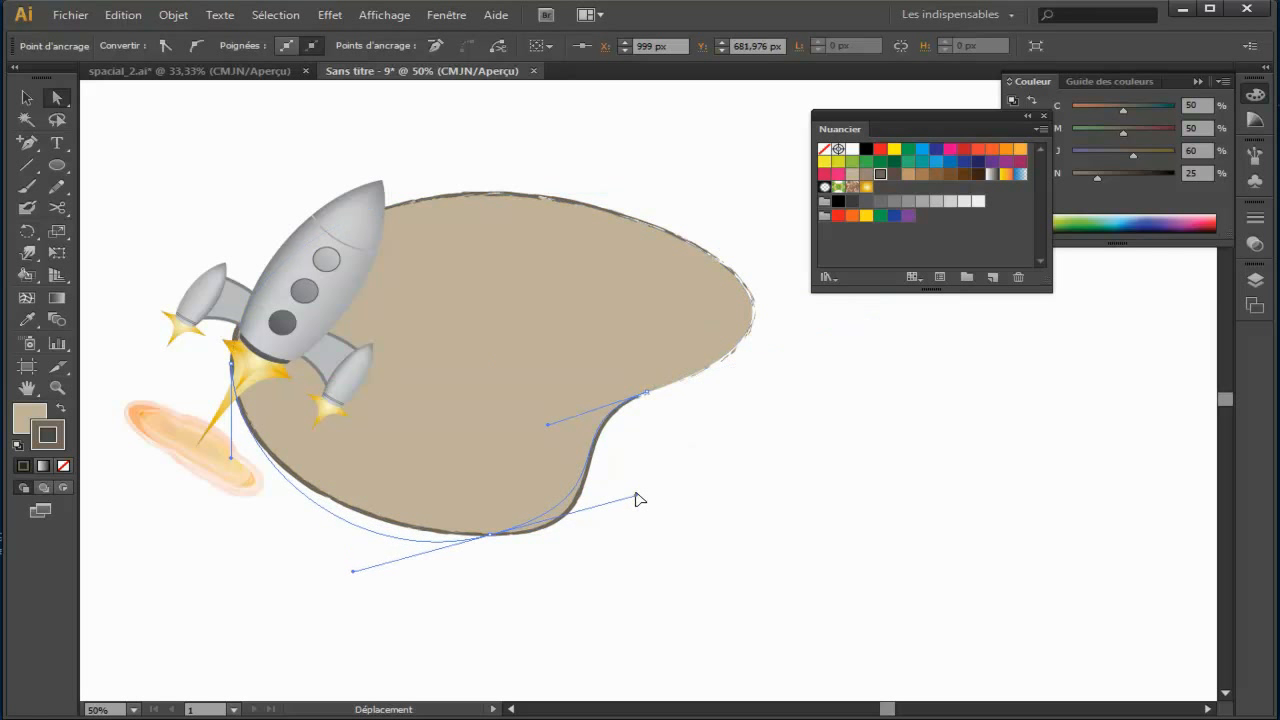
left_click_drag(488, 531, 477, 499)
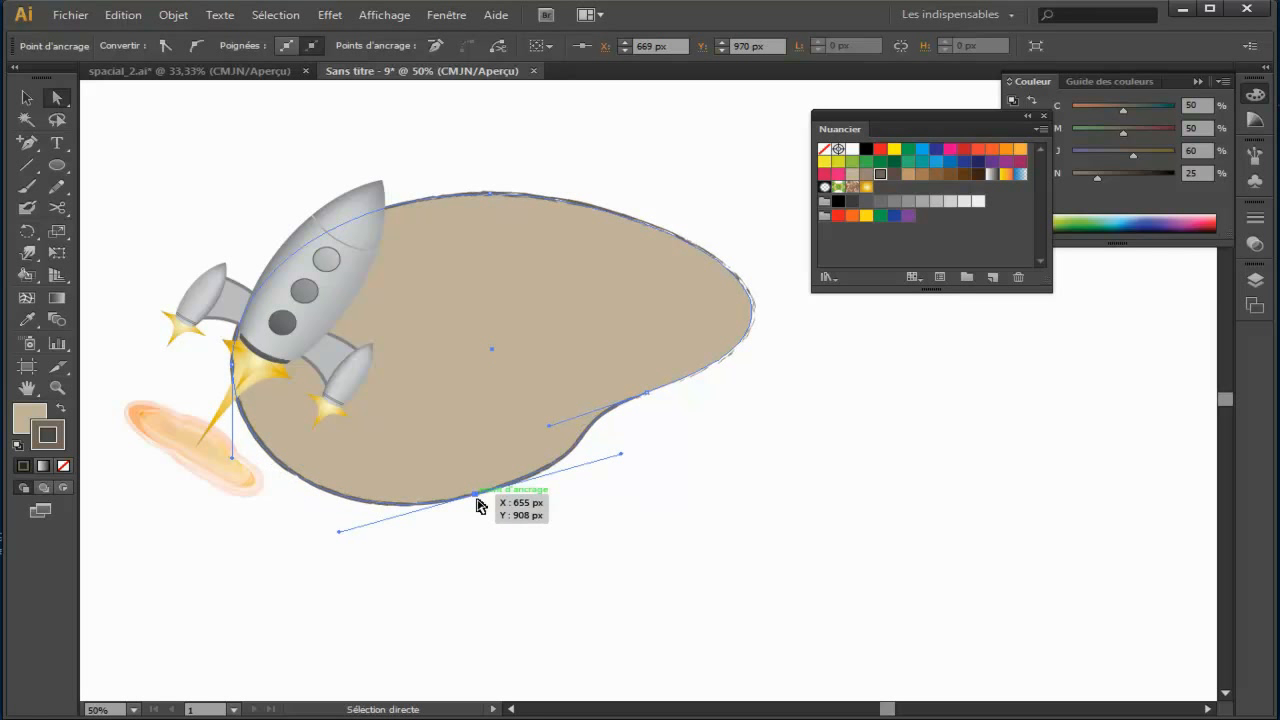
left_click(556, 548)
Step: Rotate the beige blob slightly clockwise, fine-tune its position, and lower its opacity to 70%
left_click(27, 100)
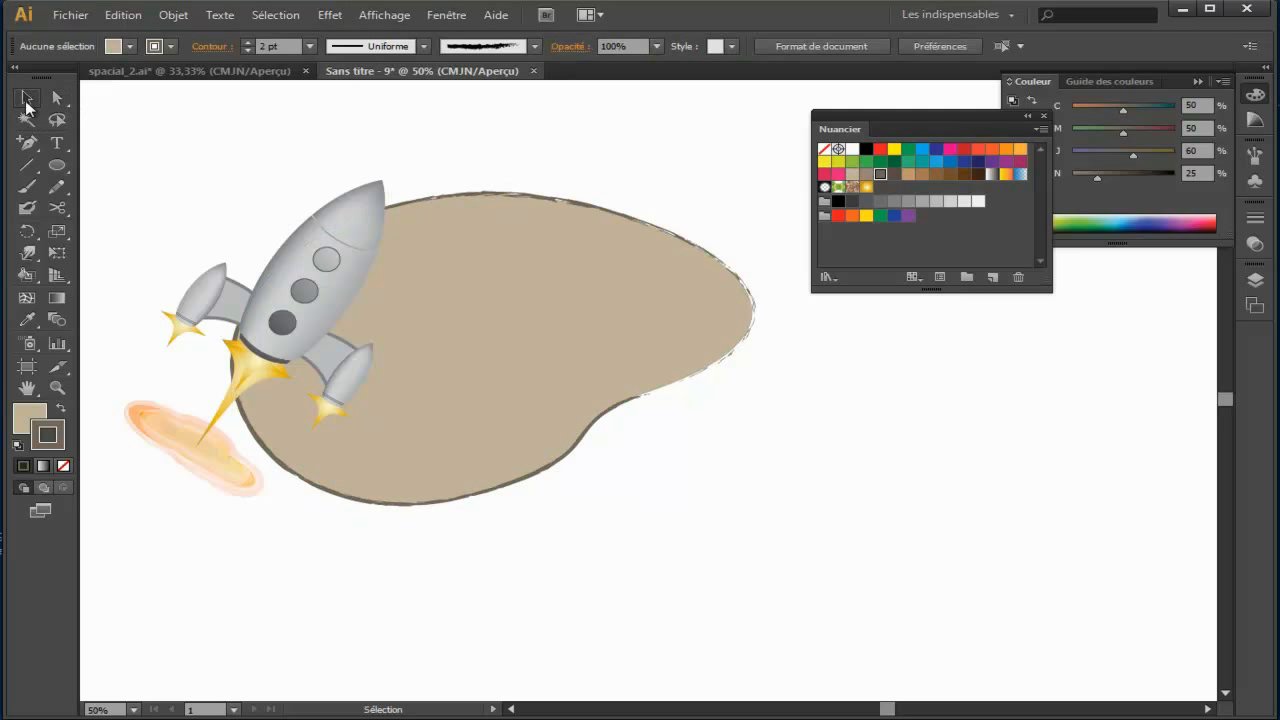
left_click(578, 236)
left_click_drag(757, 184, 781, 215)
left_click_drag(559, 347, 565, 356)
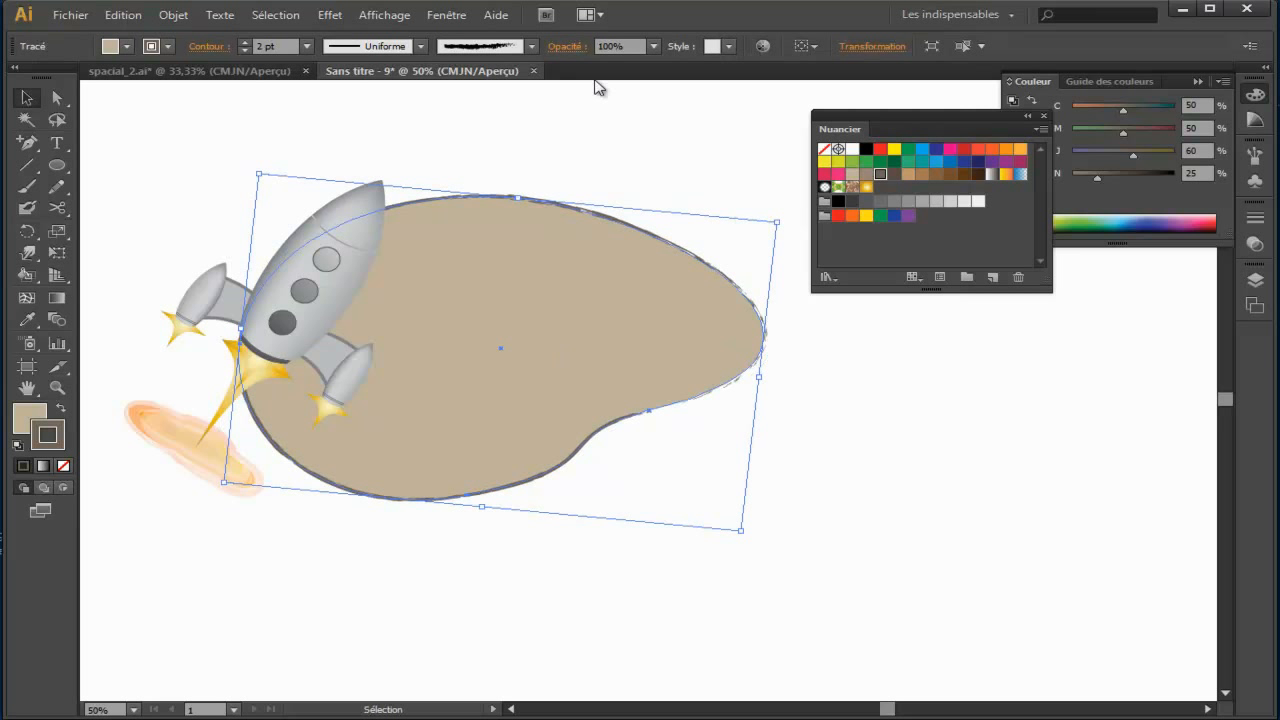
left_click(652, 46)
left_click(654, 120)
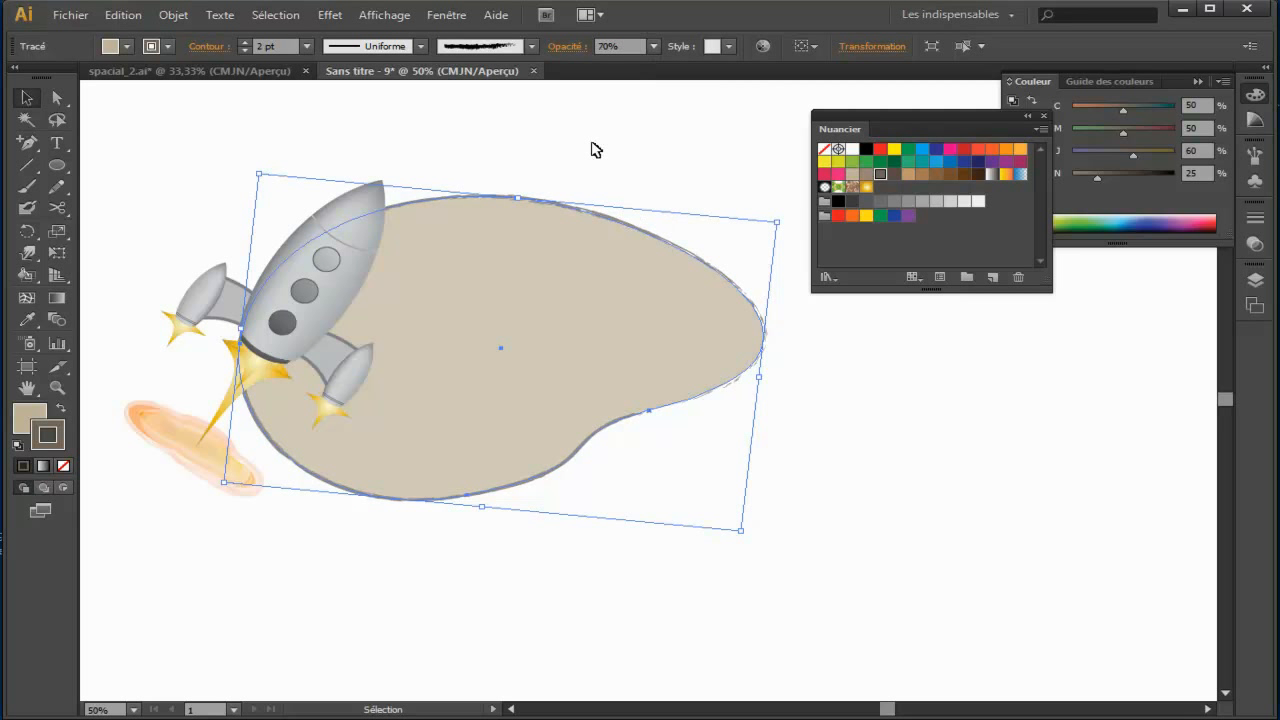
left_click(846, 446)
left_click_drag(846, 446, 905, 501)
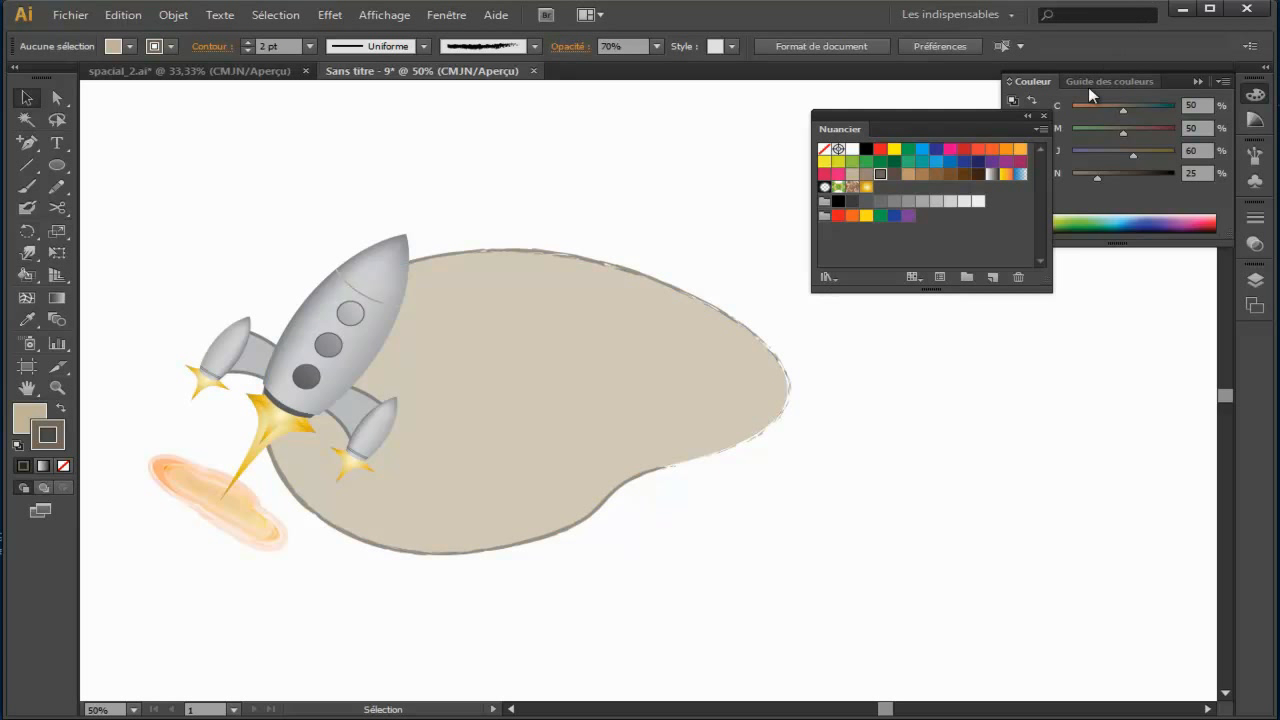
Step: Collapse the Couleur palette and place a duplicate of the beige blob below and to the right of the original
left_click(1198, 82)
left_click_drag(1002, 433, 914, 311)
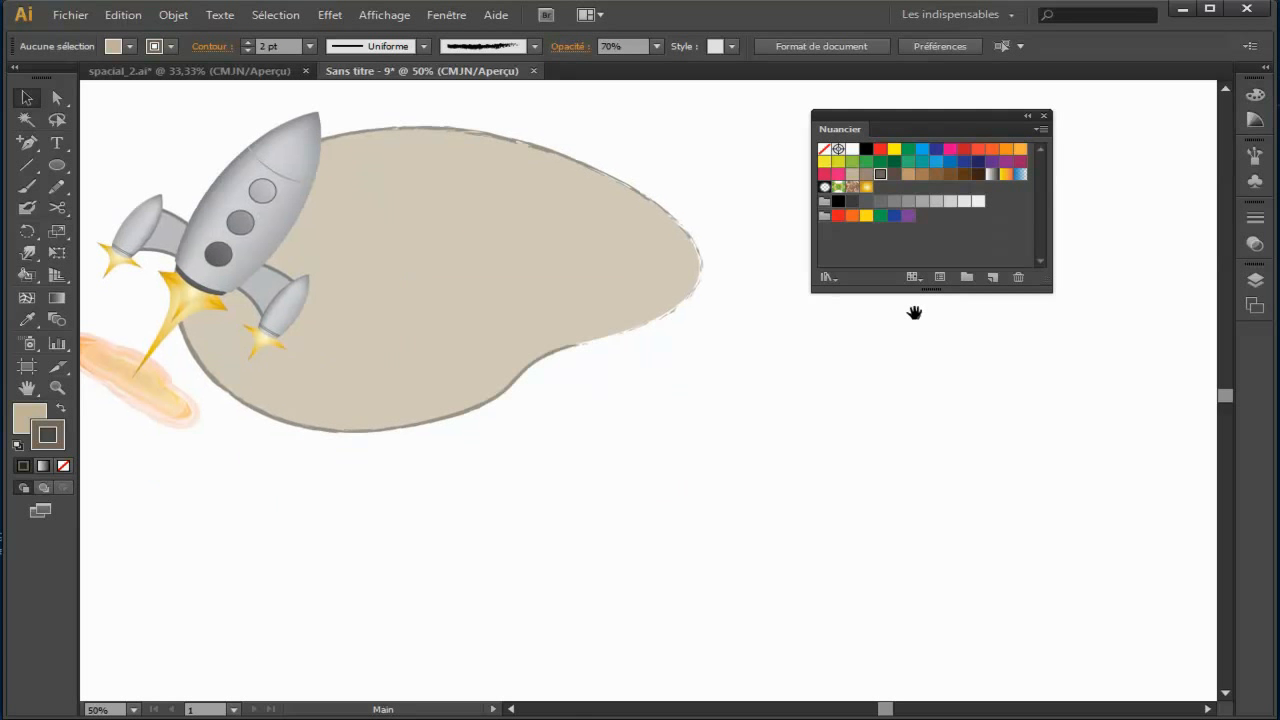
left_click(443, 281)
left_click_drag(465, 290, 810, 512)
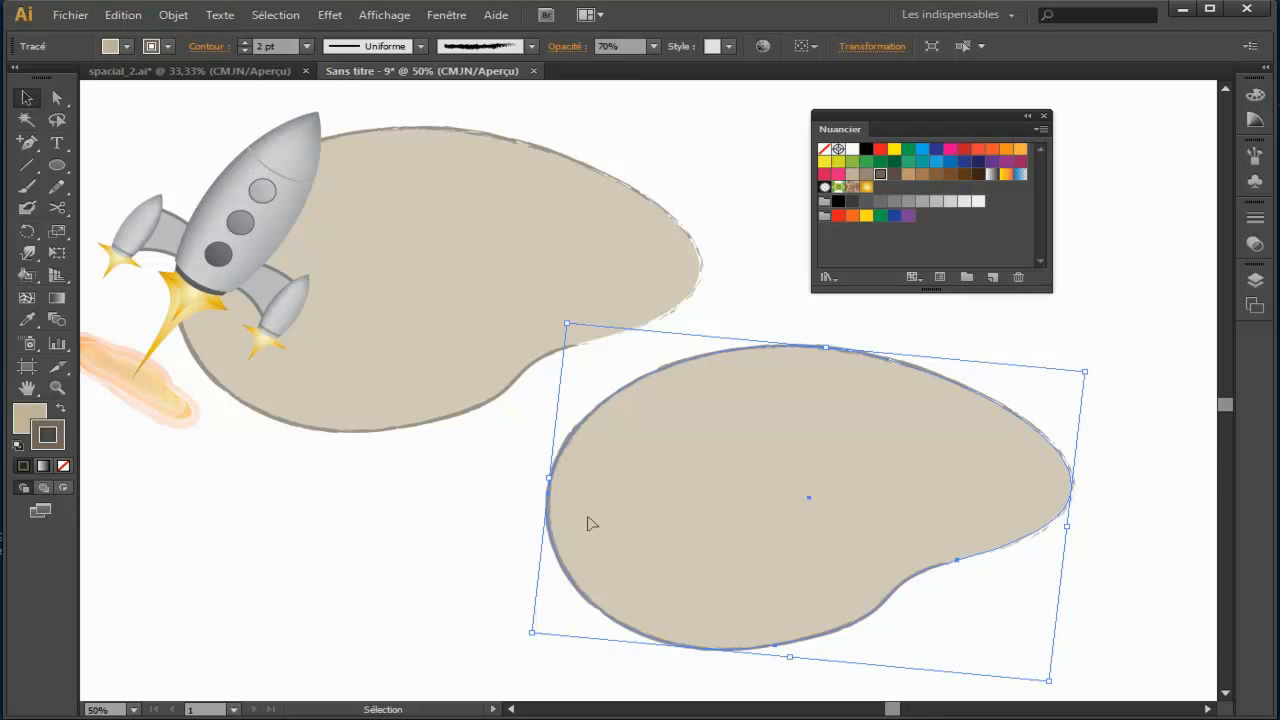
Step: Switch to Firefox, copy the "Qu'est-ce que le Lorem Ipsum?" paragraph from fr.lipsum.com, and return to Illustrator
key("alt+Tab")
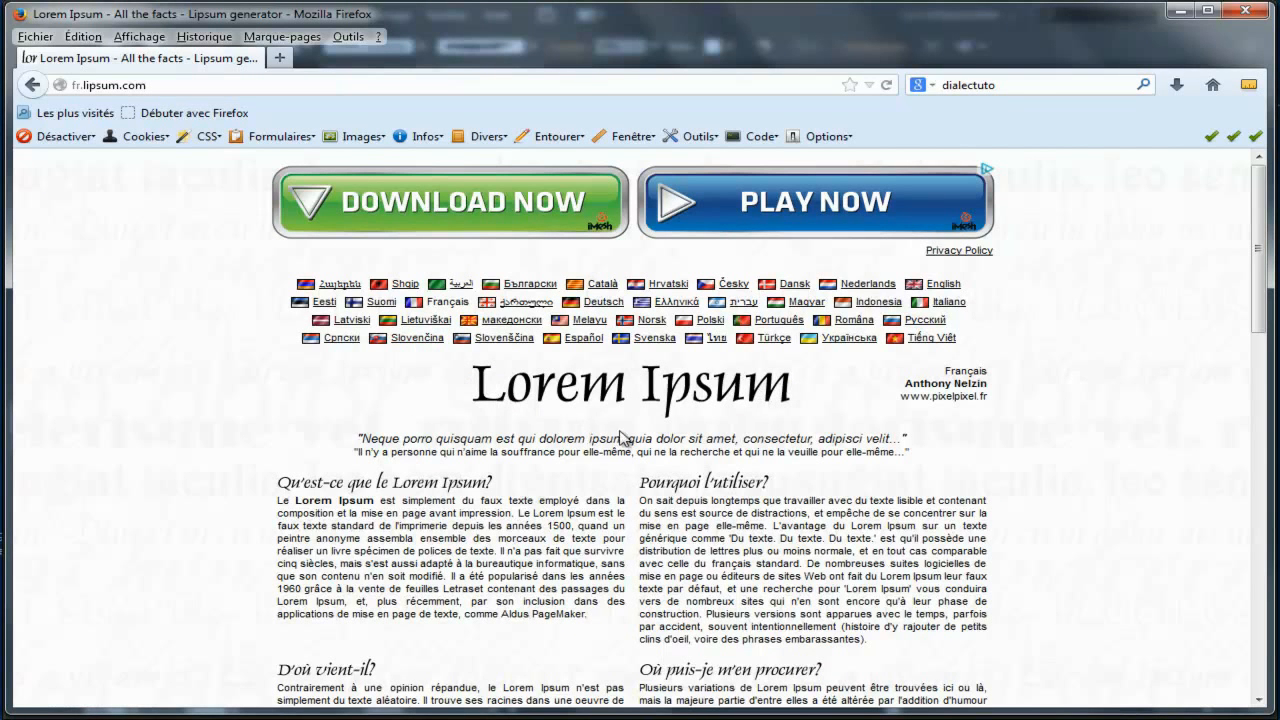
scroll(594, 449, "down", 2)
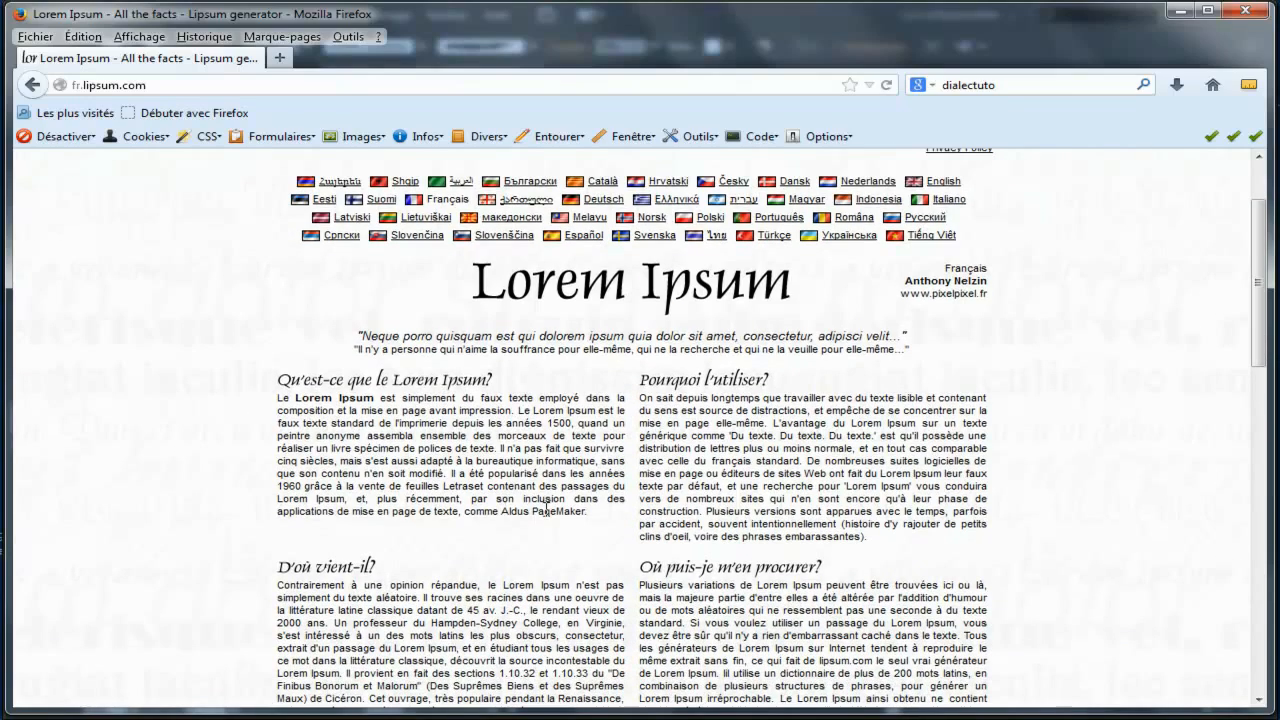
left_click_drag(590, 511, 278, 398)
key("ctrl+c")
right_click(350, 405)
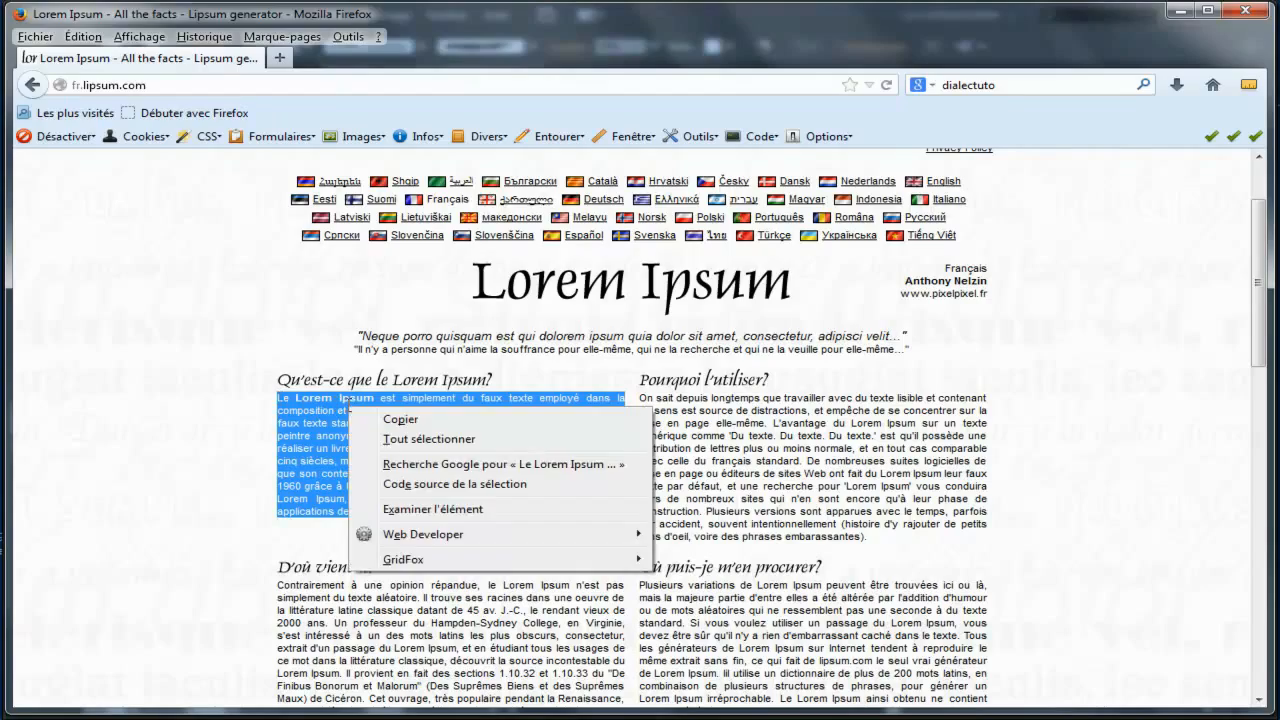
left_click(400, 425)
key("alt+Tab")
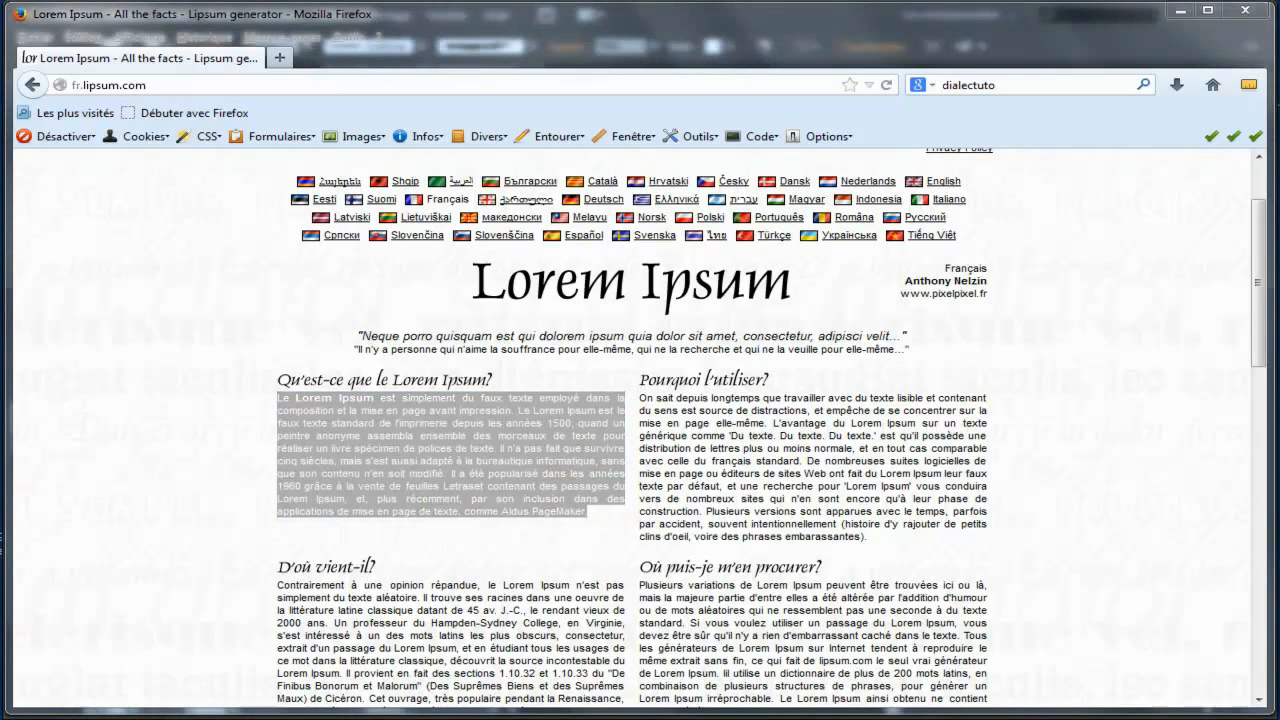
Step: Turn the duplicate blob into a text area with the Texte captif tool and paste the copied paragraph into it four times
left_click(58, 145)
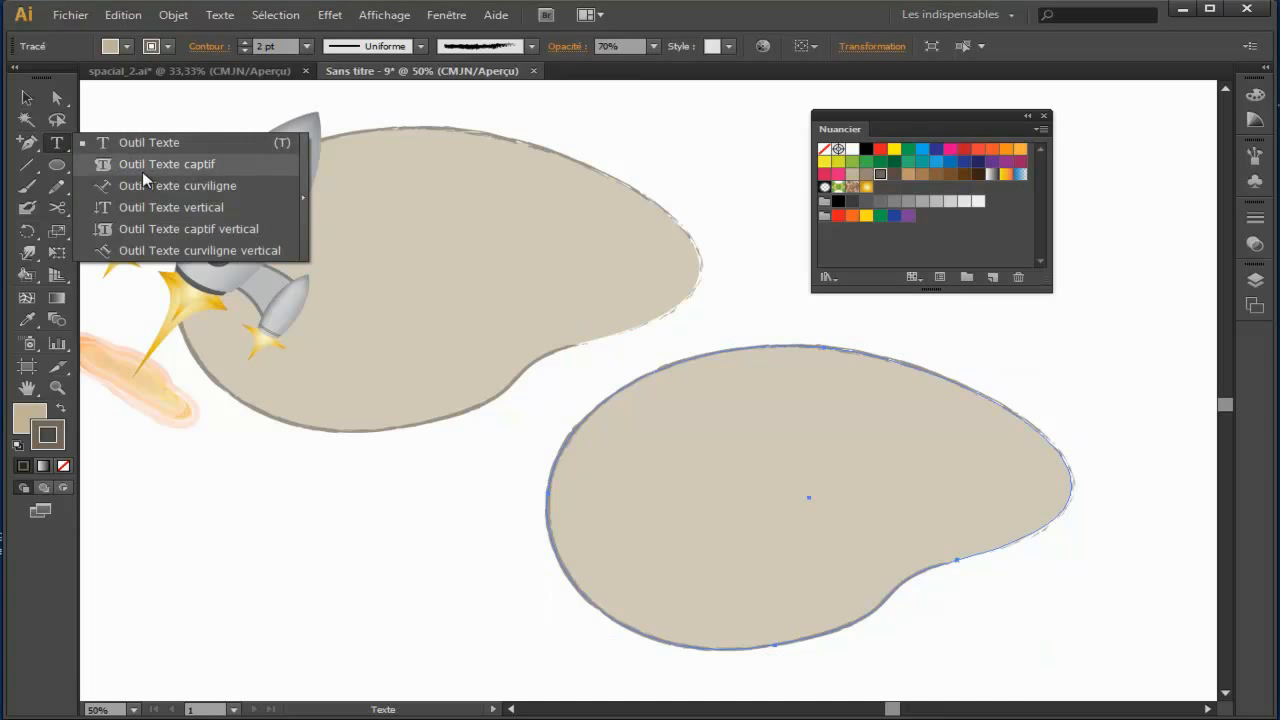
left_click(162, 168)
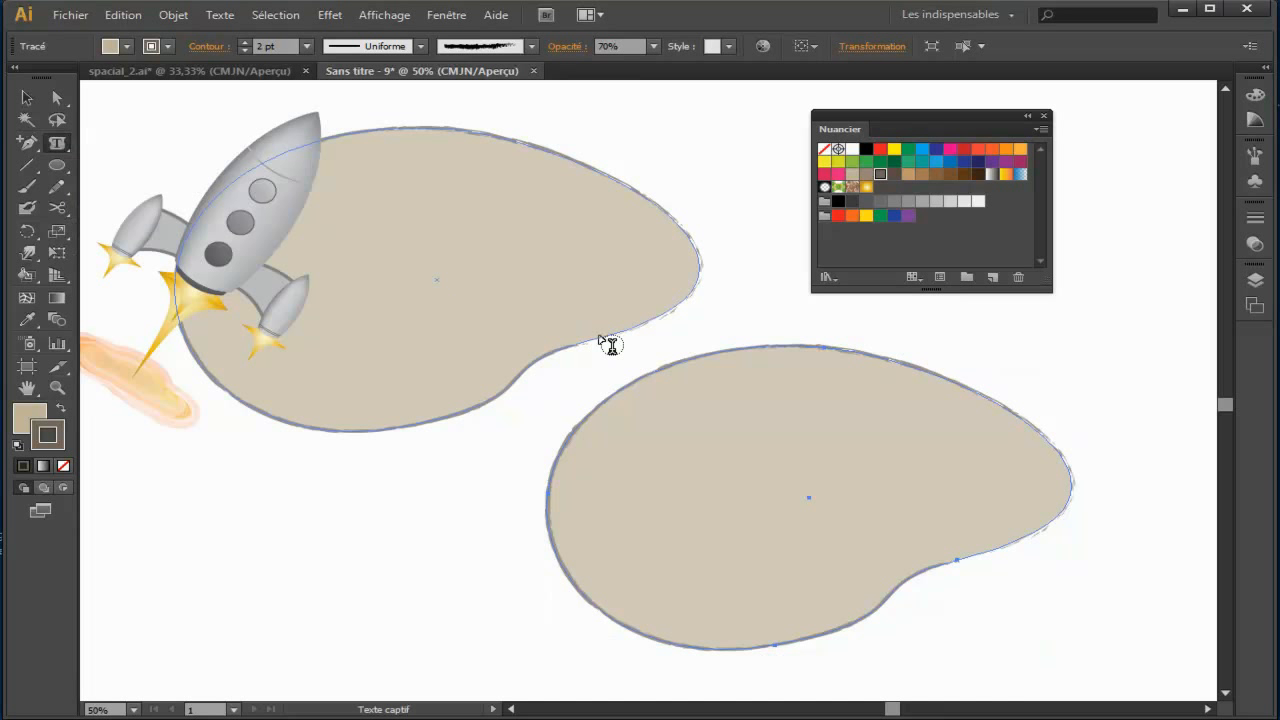
left_click(770, 343)
left_click(128, 15)
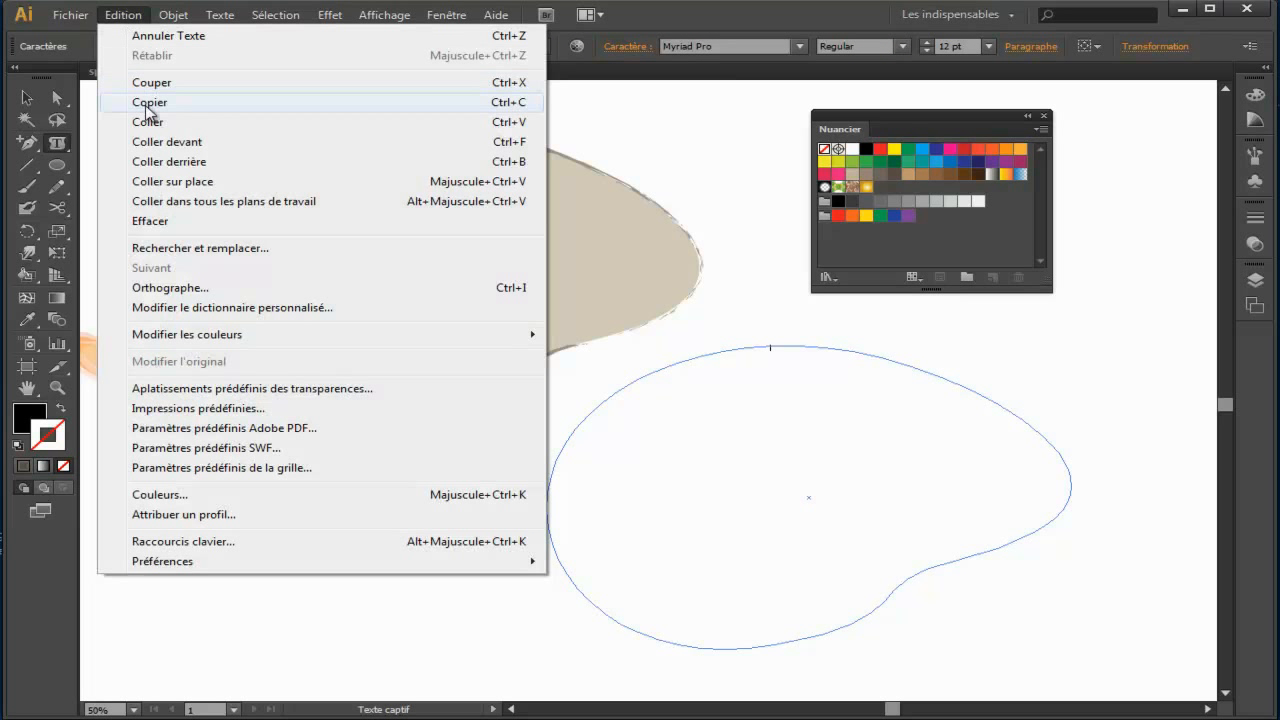
left_click(171, 127)
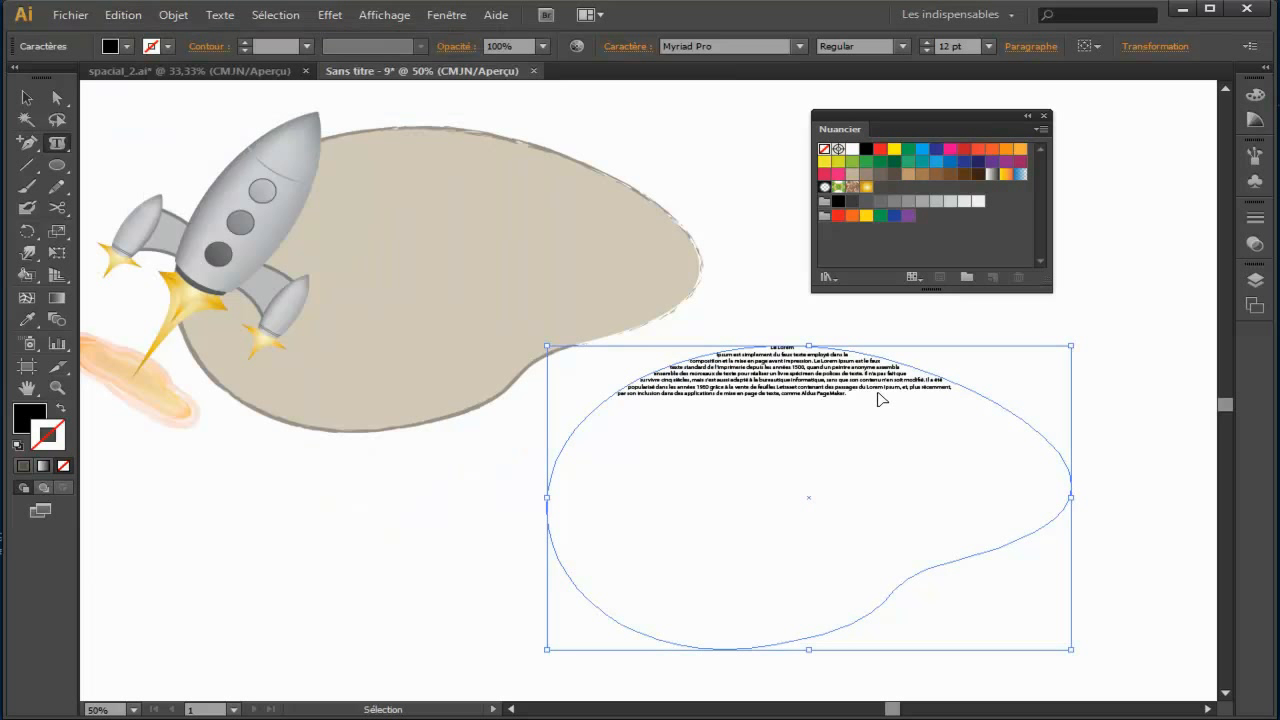
key("ctrl+v")
key("ctrl+v")
key("ctrl+v")
Step: Select all the text in the blob-shaped text area and set its font size to 36 pt
left_click_drag(604, 478, 602, 346)
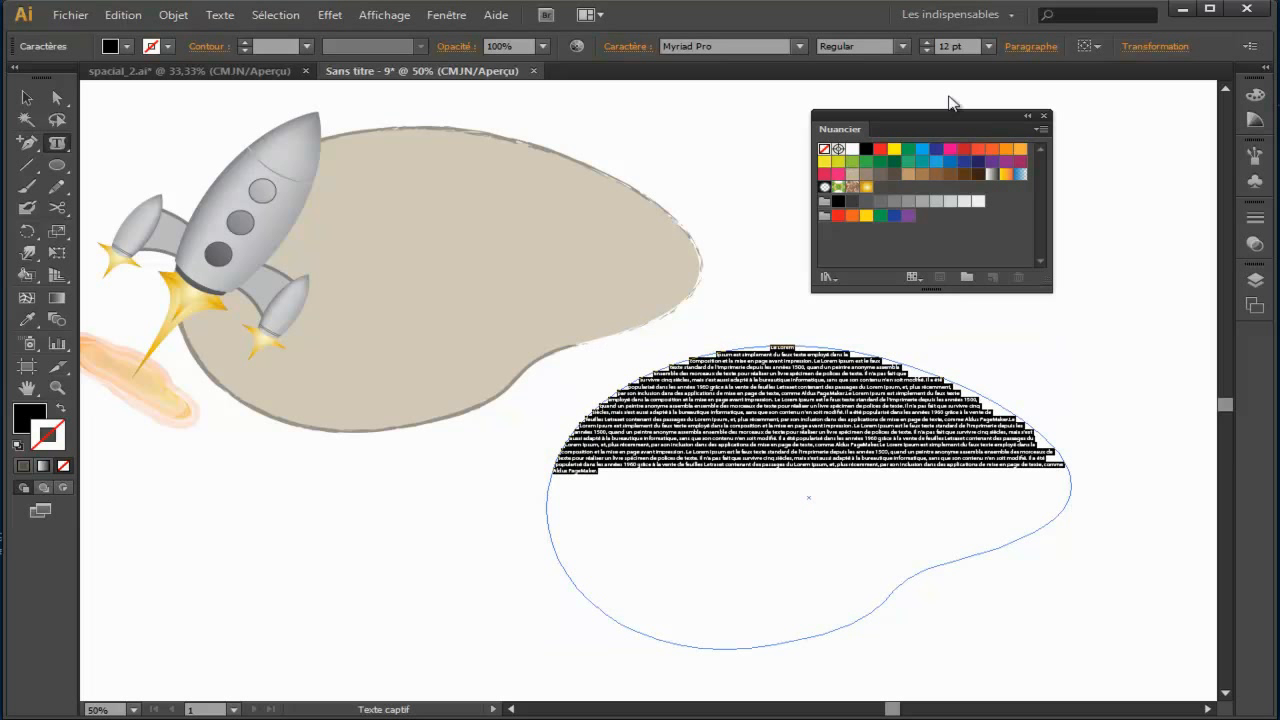
left_click(988, 47)
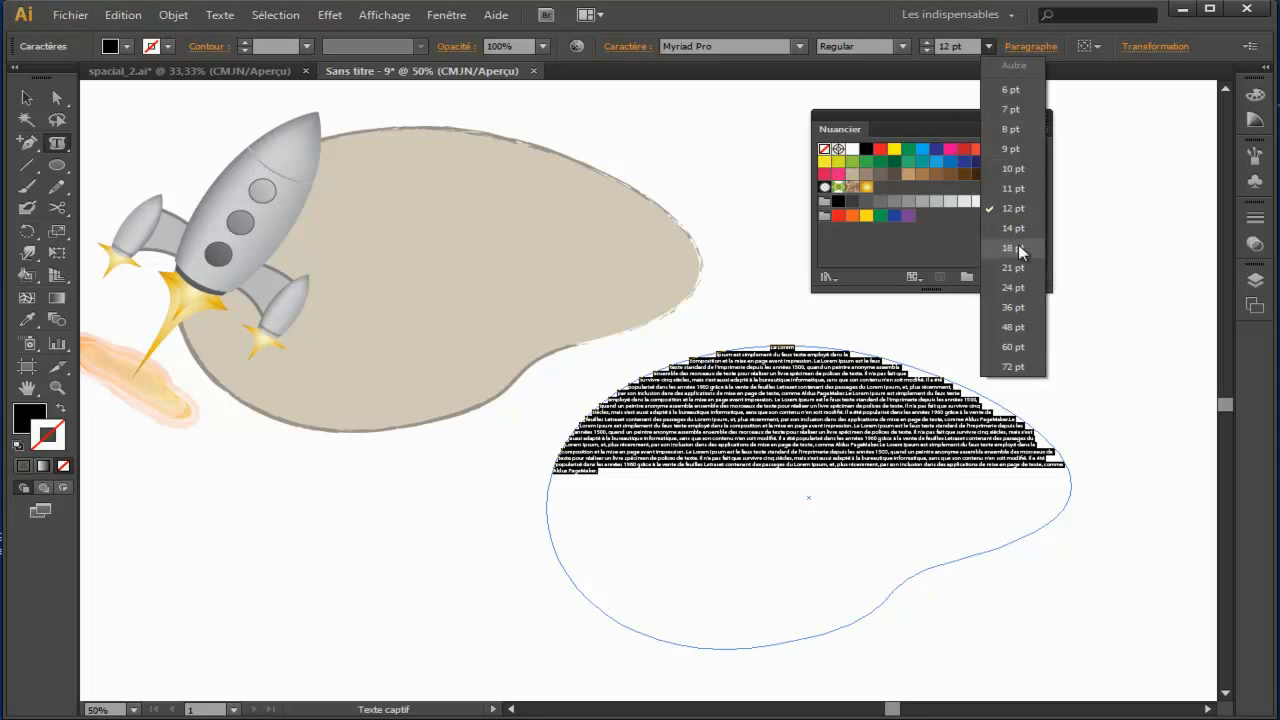
left_click(1020, 307)
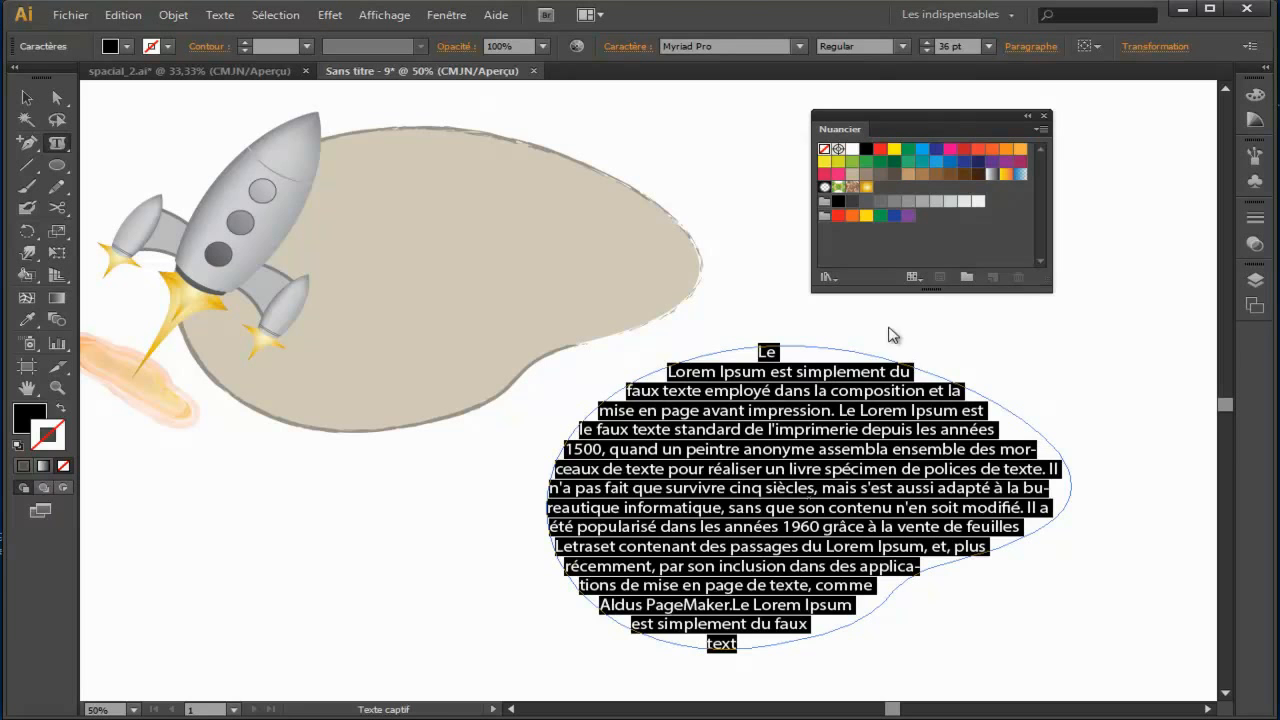
Step: Reduce the font size of the selected text in the blob-shaped text area to 30 pt
left_click(927, 51)
left_click(927, 51)
left_click(927, 51)
left_click(927, 51)
left_click(927, 51)
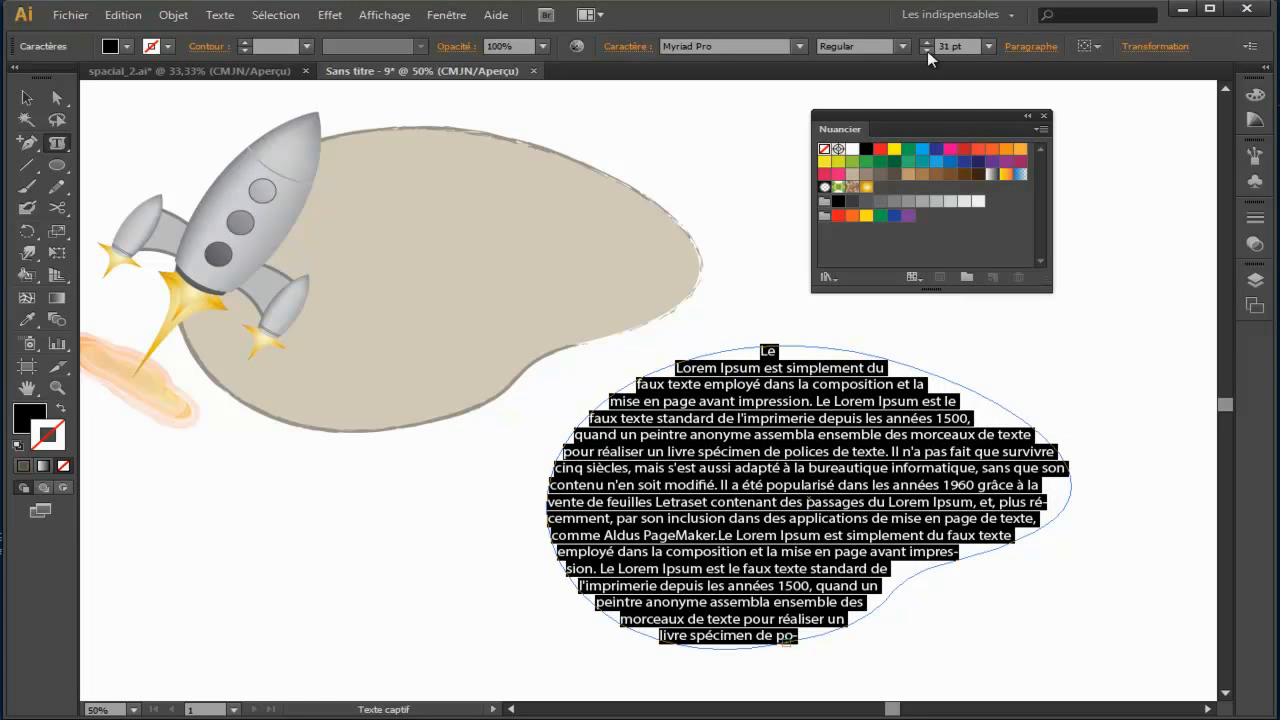
left_click(927, 51)
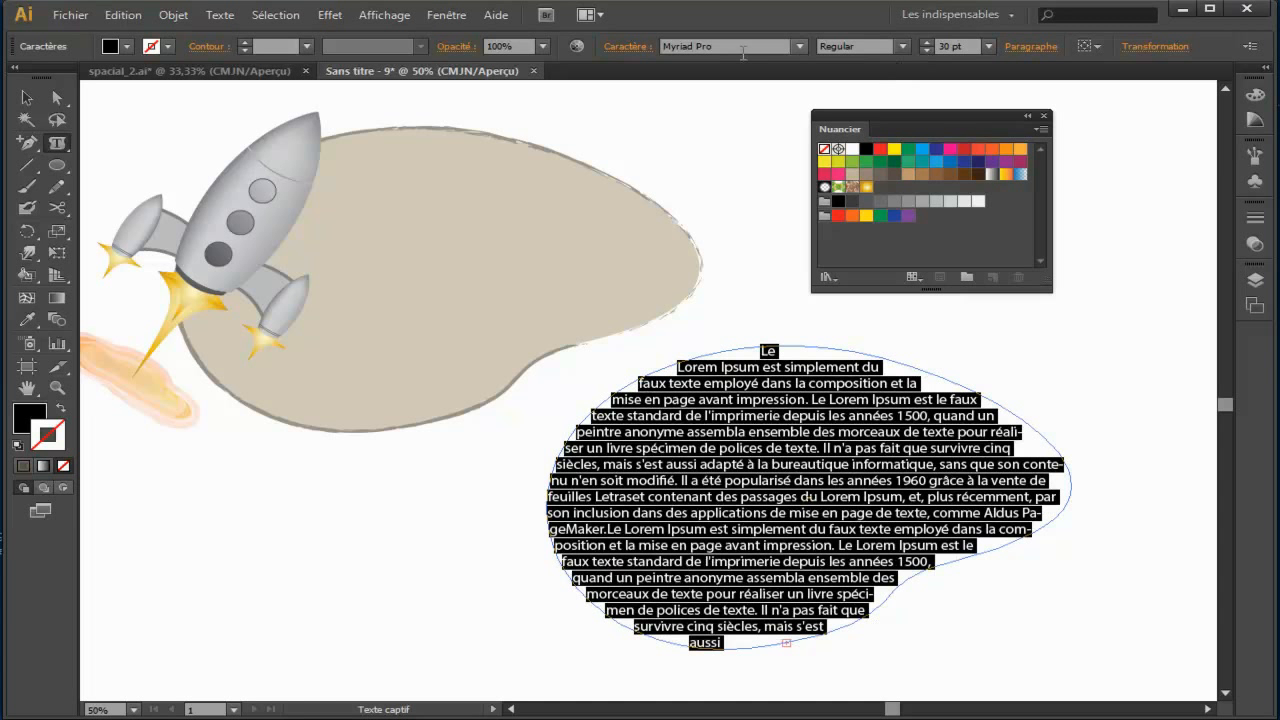
left_click(799, 47)
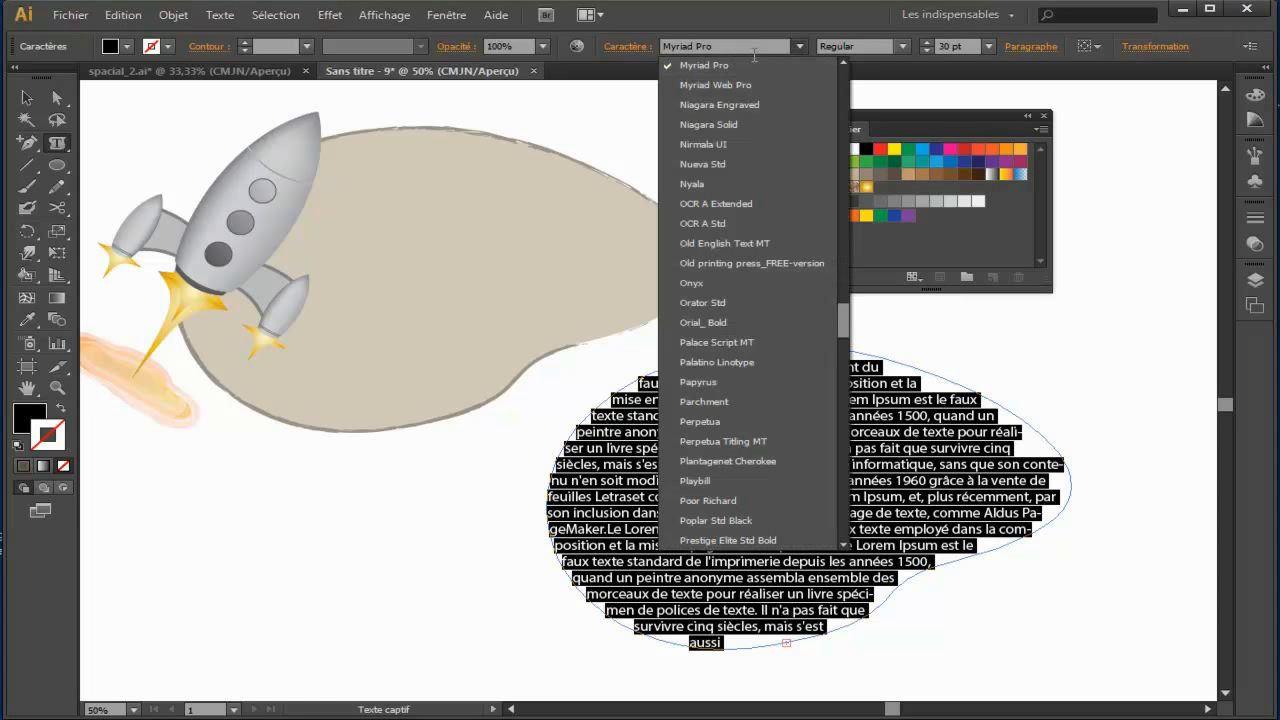
scroll(750, 200, "down", 10)
scroll(748, 220, "down", 8)
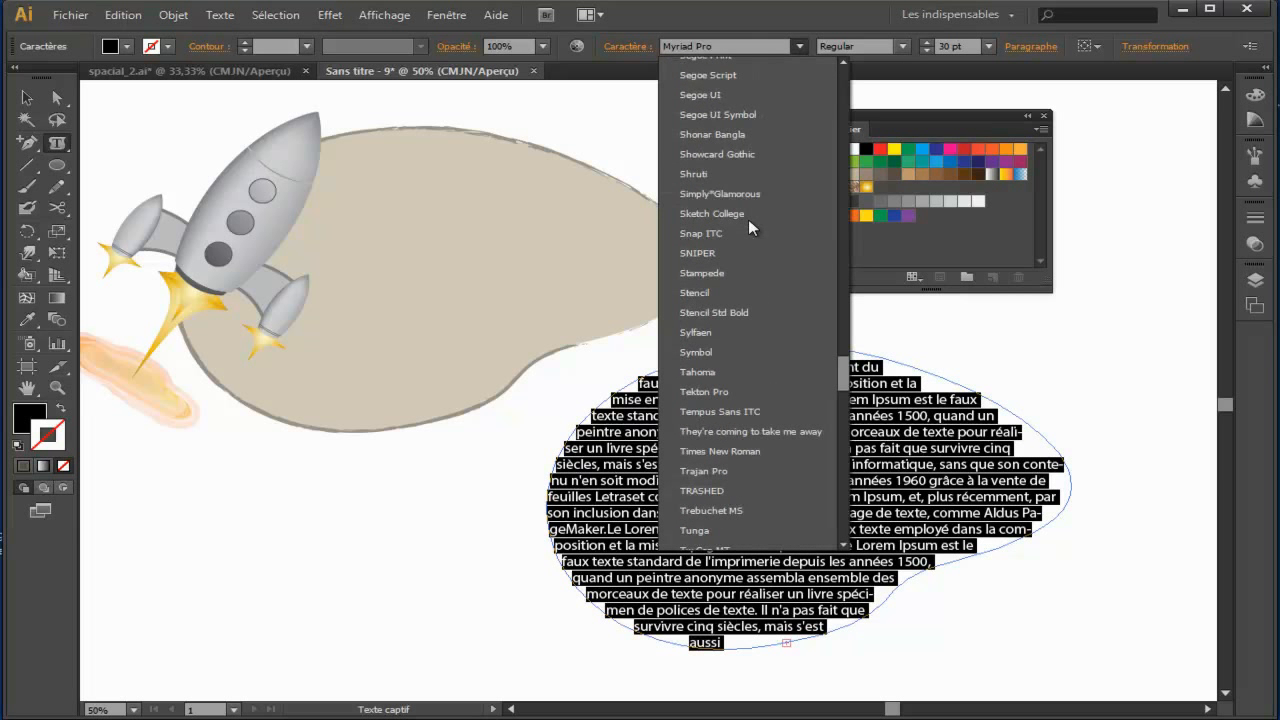
left_click(30, 100)
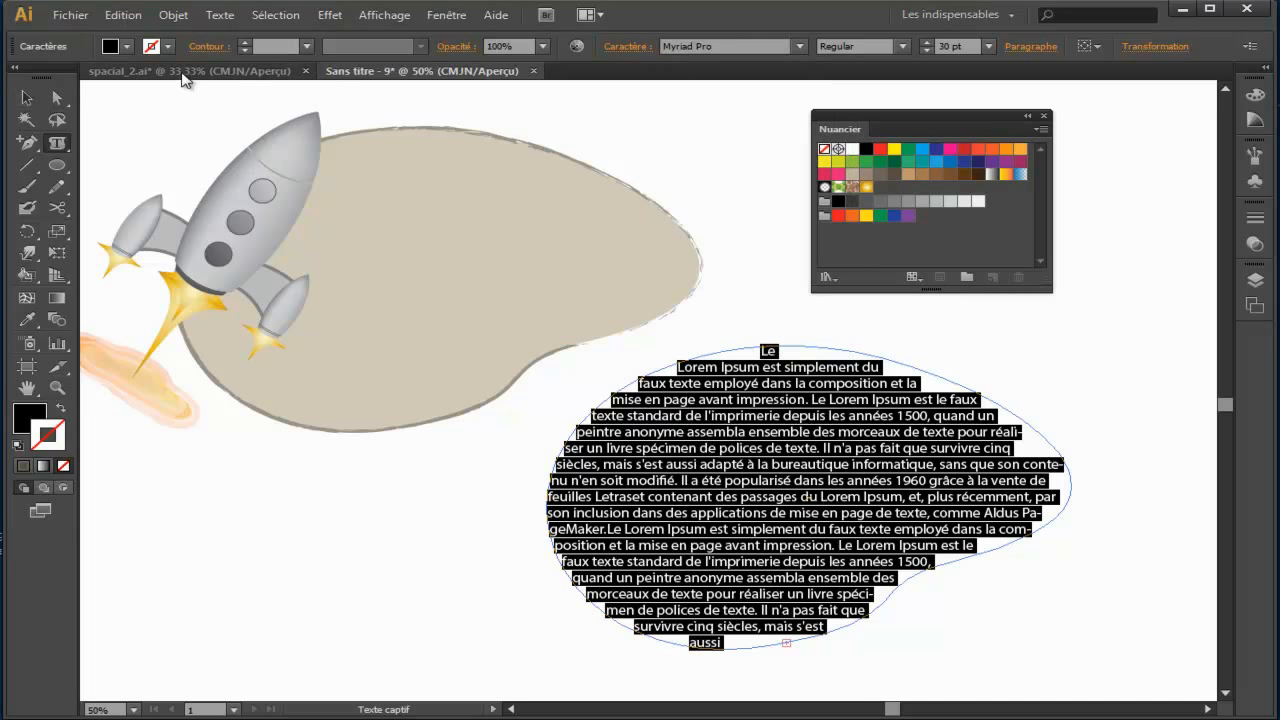
Step: Switch to the spacial_2.ai document, select all of its blob text, and copy the font name Brush Script Std Medium
left_click(186, 71)
left_click(26, 98)
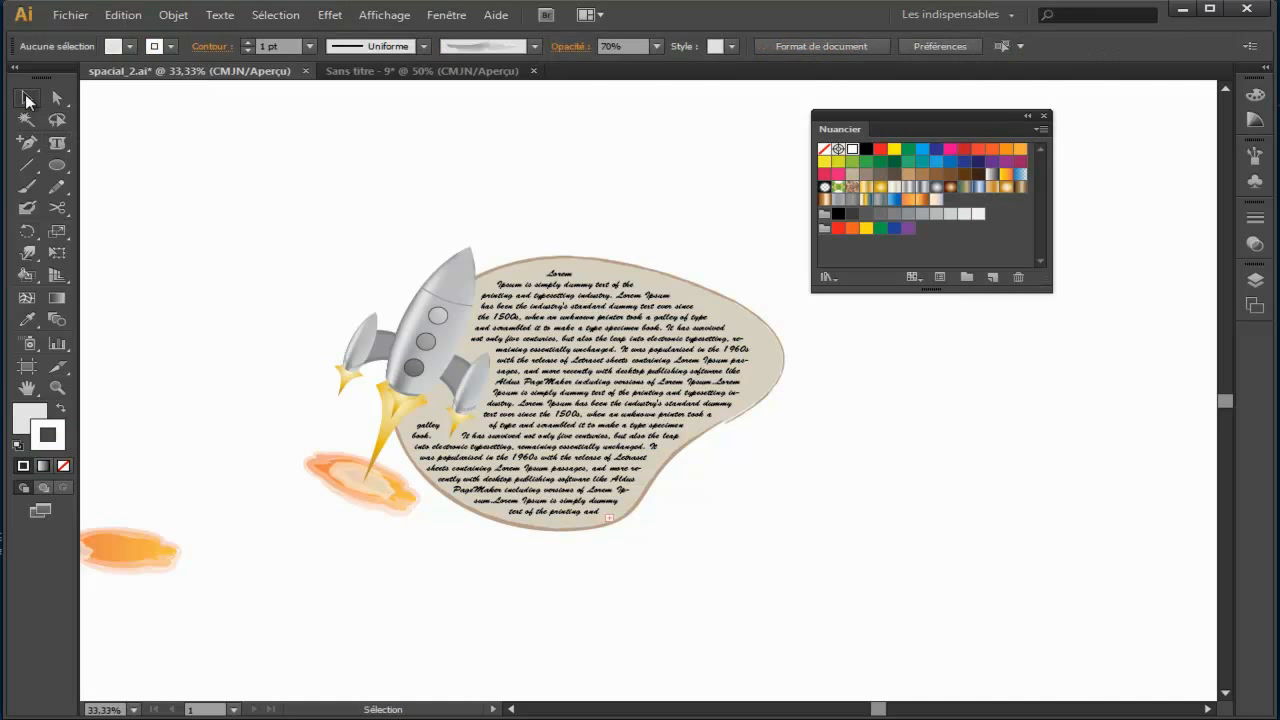
left_click(568, 338)
double_click(568, 338)
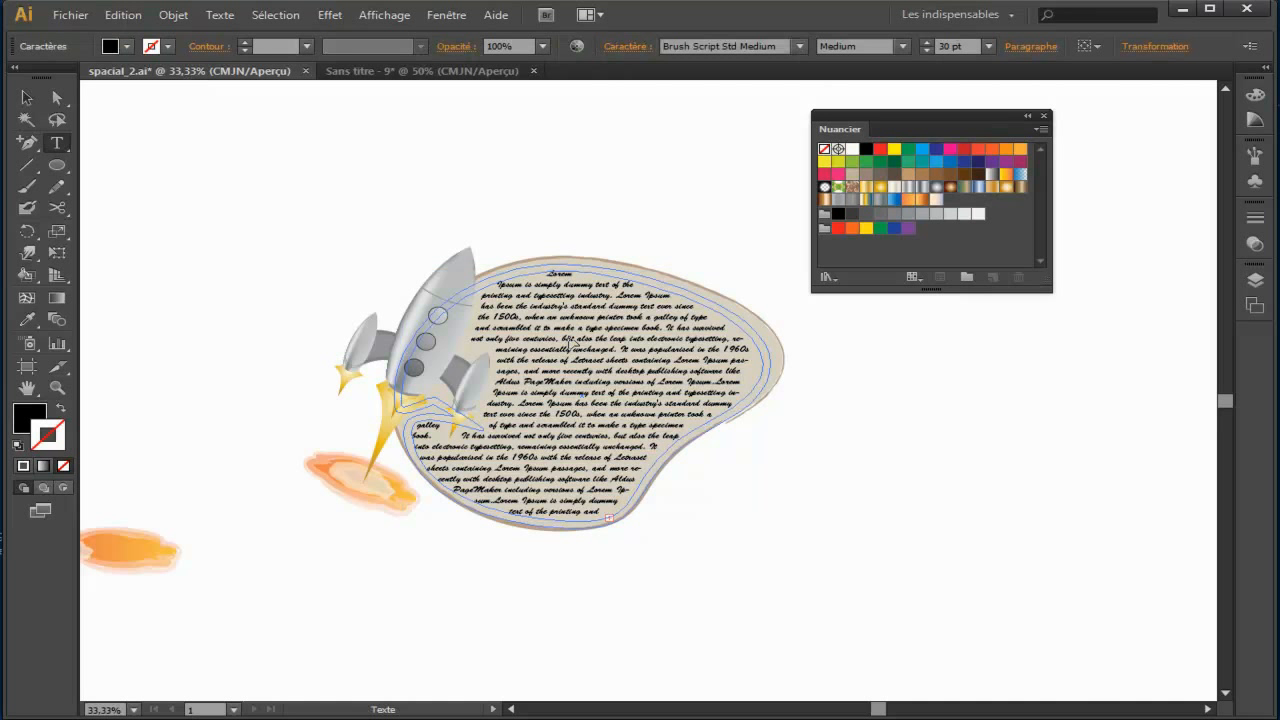
key("ctrl+a")
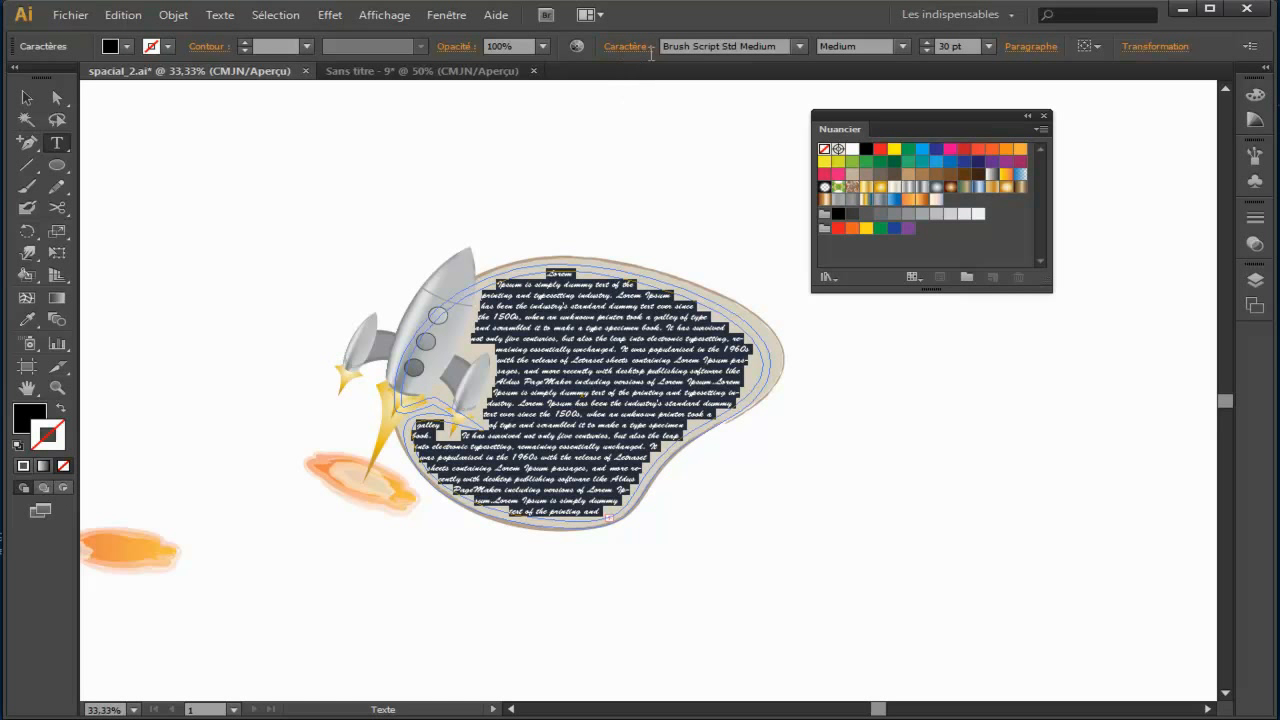
left_click(697, 46)
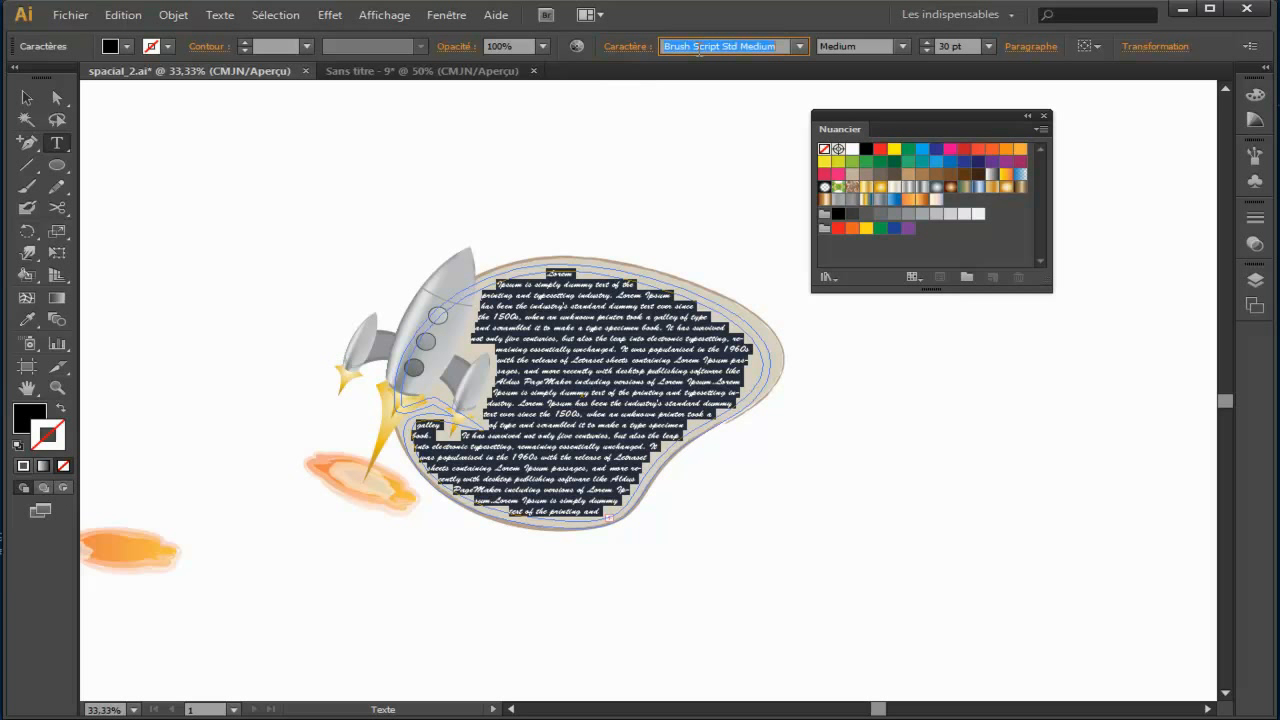
right_click(699, 50)
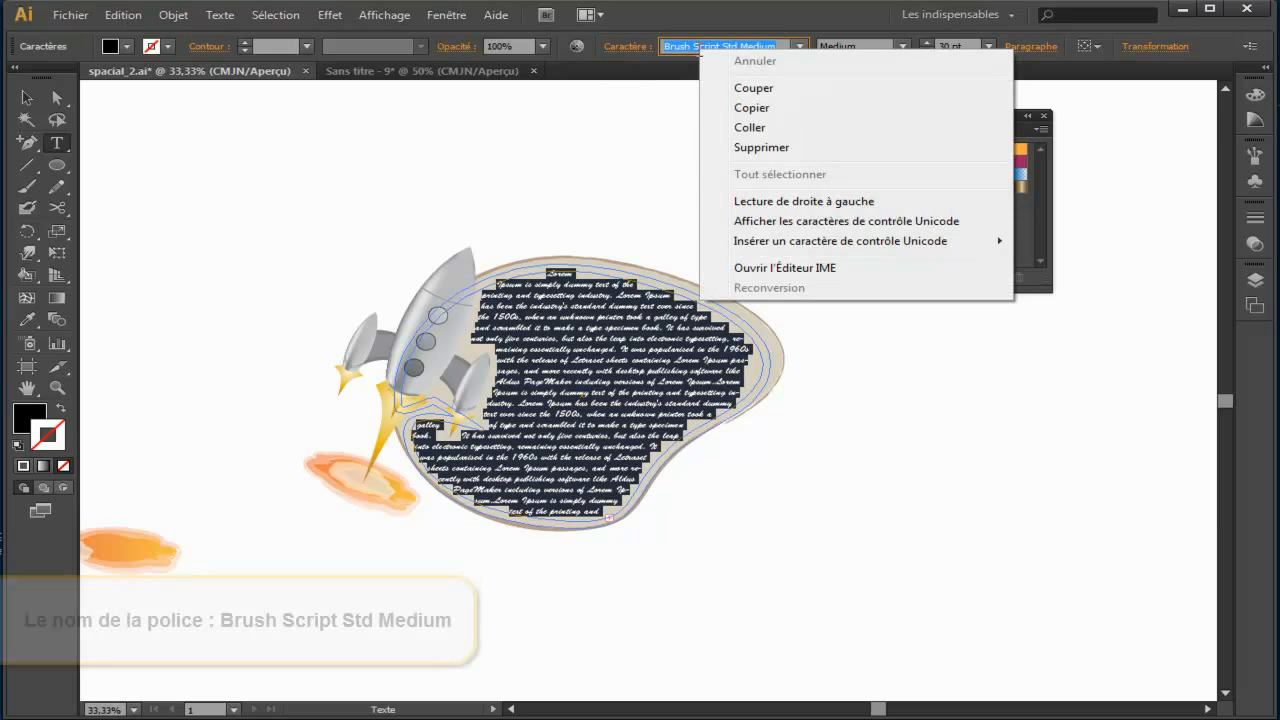
left_click(749, 106)
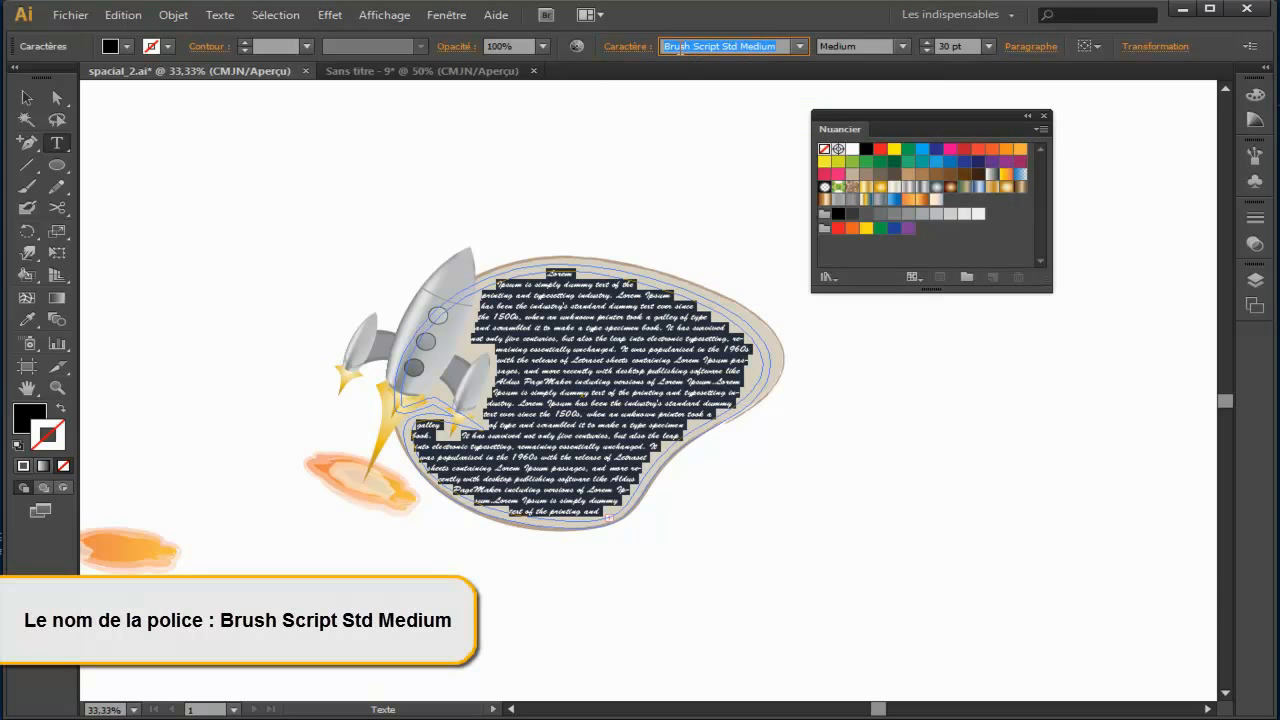
Step: Return to the Sans titre - 9 document and apply the copied font Brush Script Std Medium to all the blob-shaped text
left_click(395, 72)
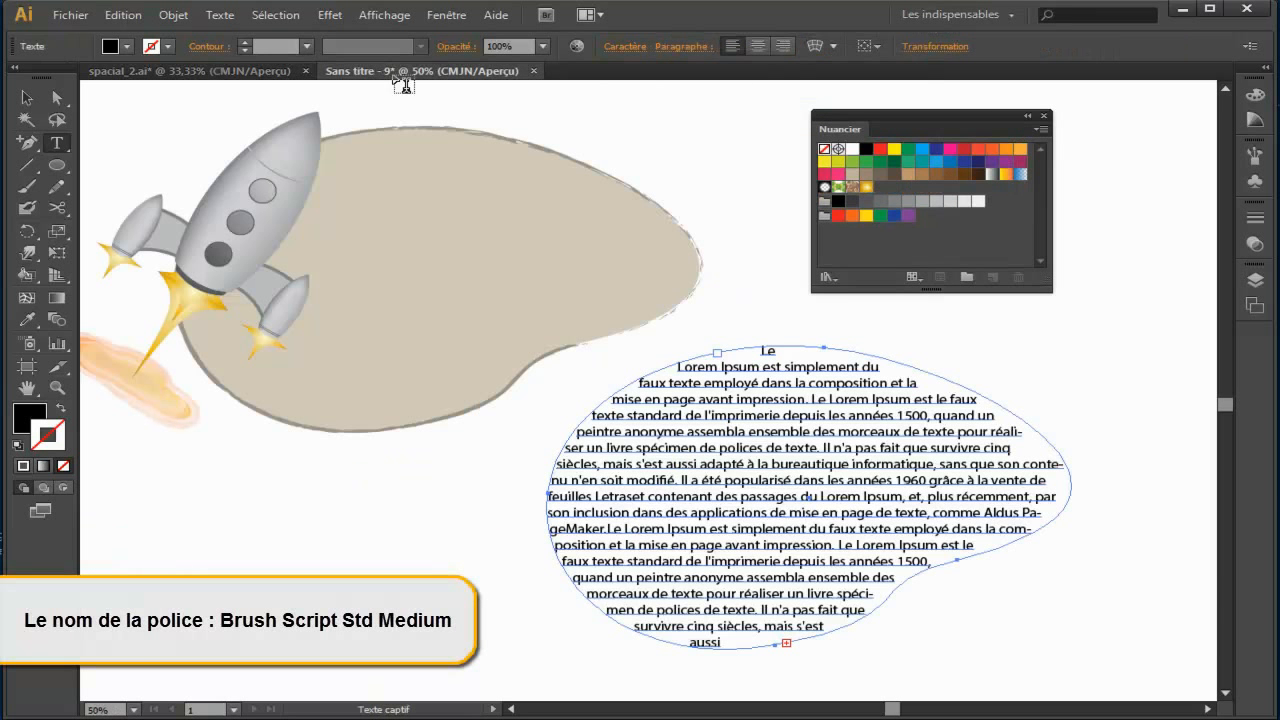
left_click(736, 393)
key("ctrl+a")
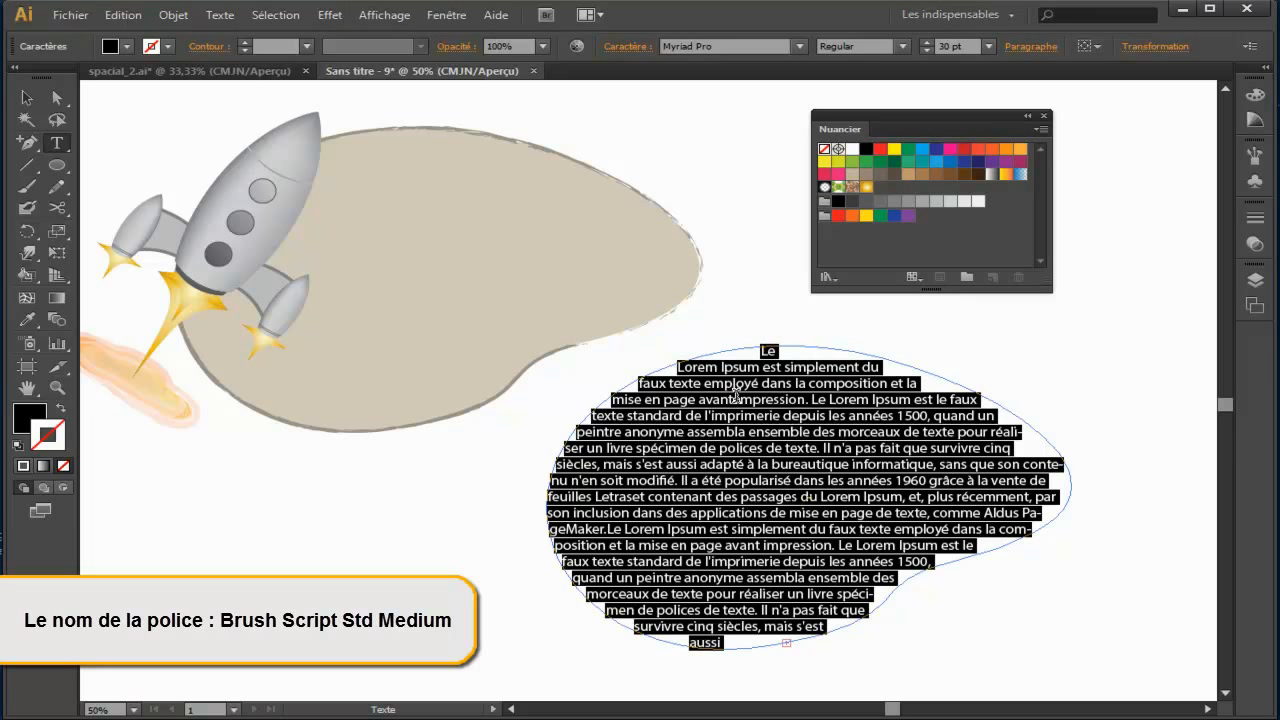
left_click(728, 47)
right_click(730, 47)
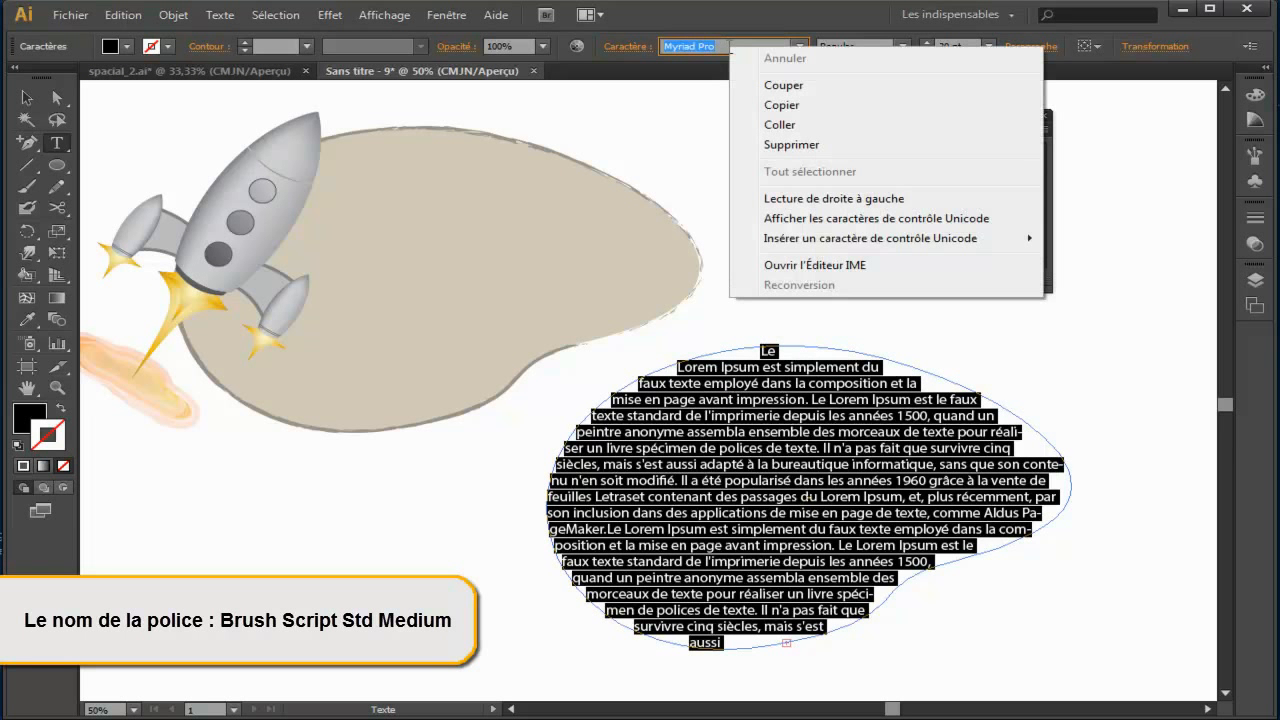
left_click(777, 122)
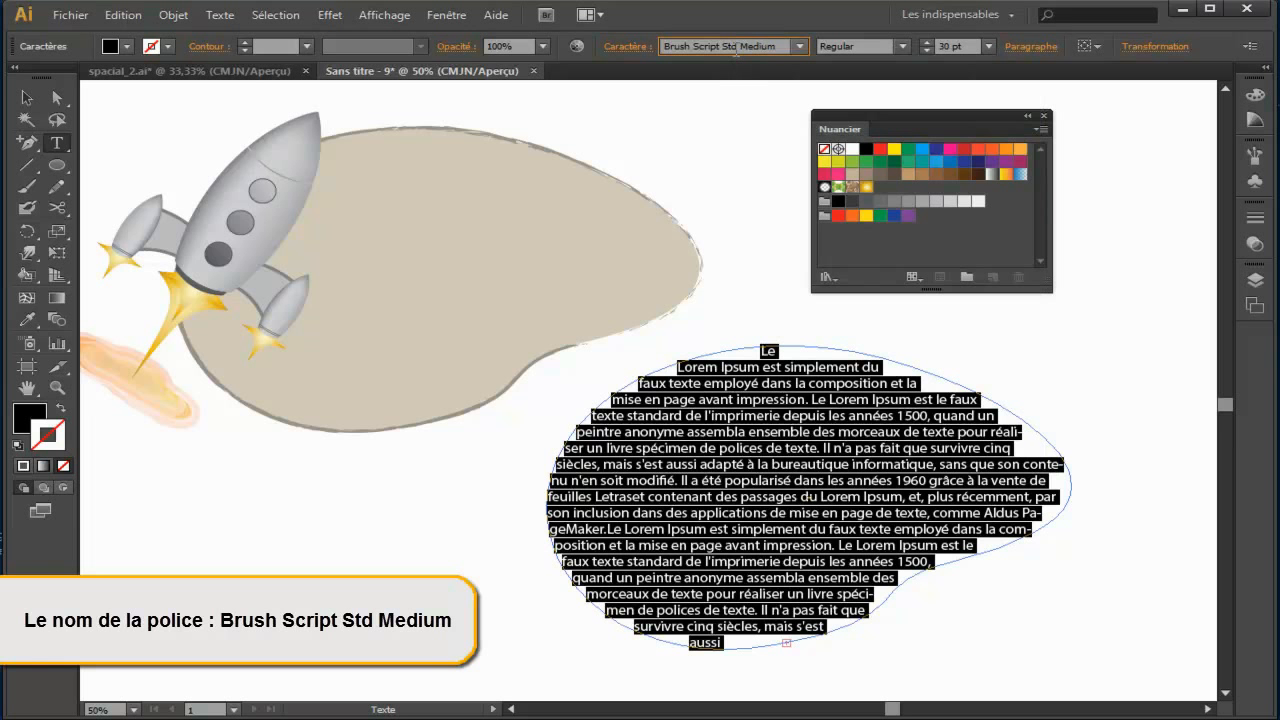
key("Return")
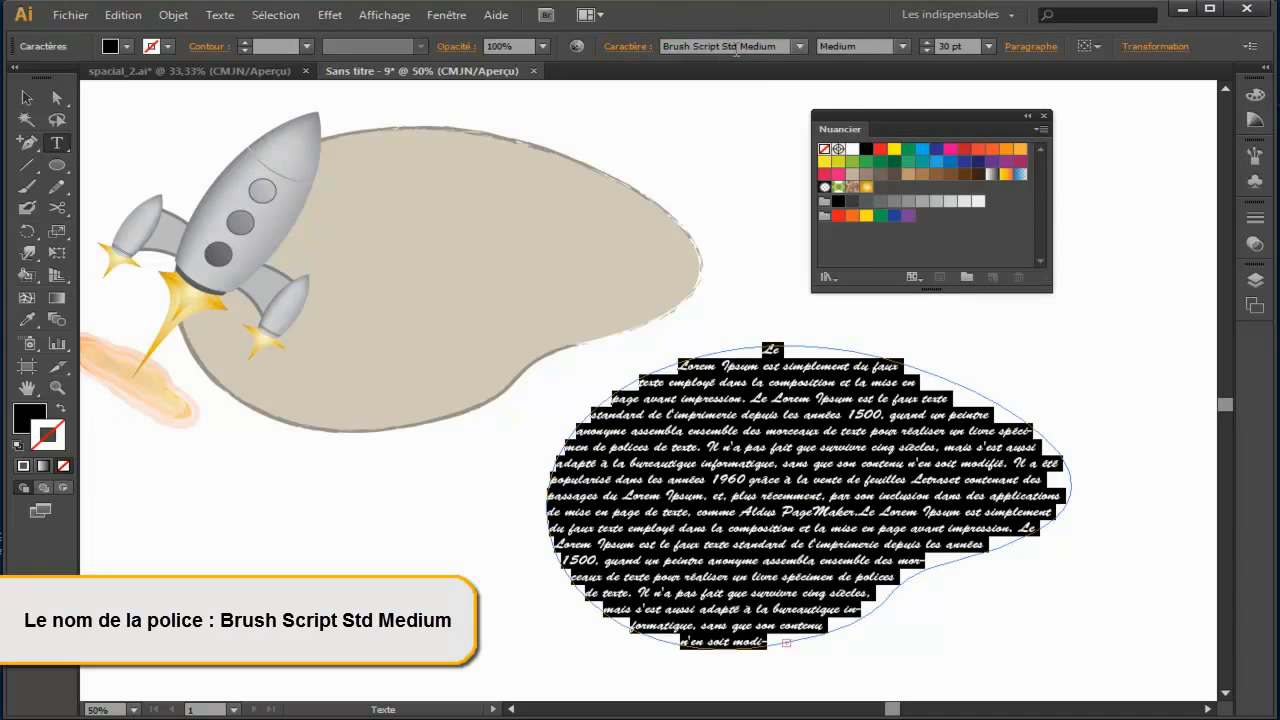
Step: Move the blob-shaped text area onto the beige blob so that their outlines line up
left_click(27, 97)
mouse_move(808, 484)
left_mouse_down()
mouse_move(660, 380)
mouse_move(478, 314)
mouse_move(462, 272)
left_mouse_up()
key("space")
left_click_drag(789, 303, 955, 480)
left_click_drag(618, 459, 608, 459)
key("space")
left_click_drag(960, 626, 914, 585)
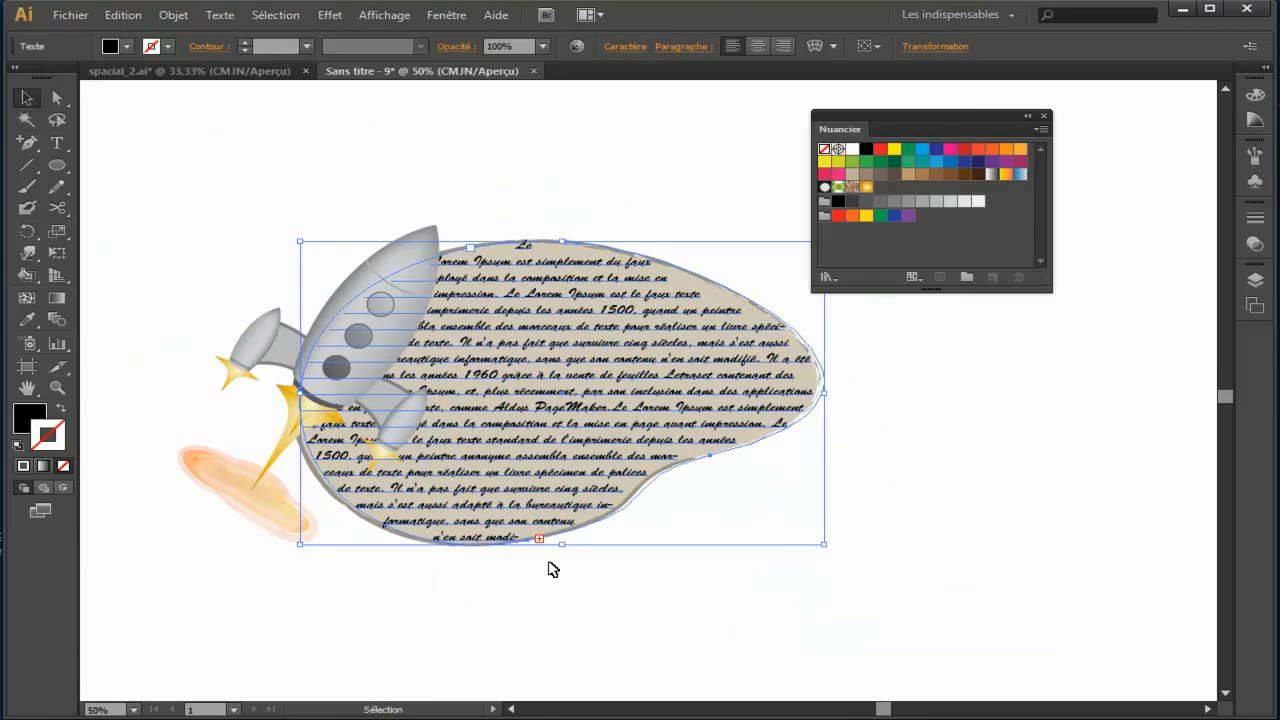
Step: Shrink the text area inward from its lower, right and upper edges so it sits inside the beige blob's outline
left_click_drag(560, 546, 561, 535)
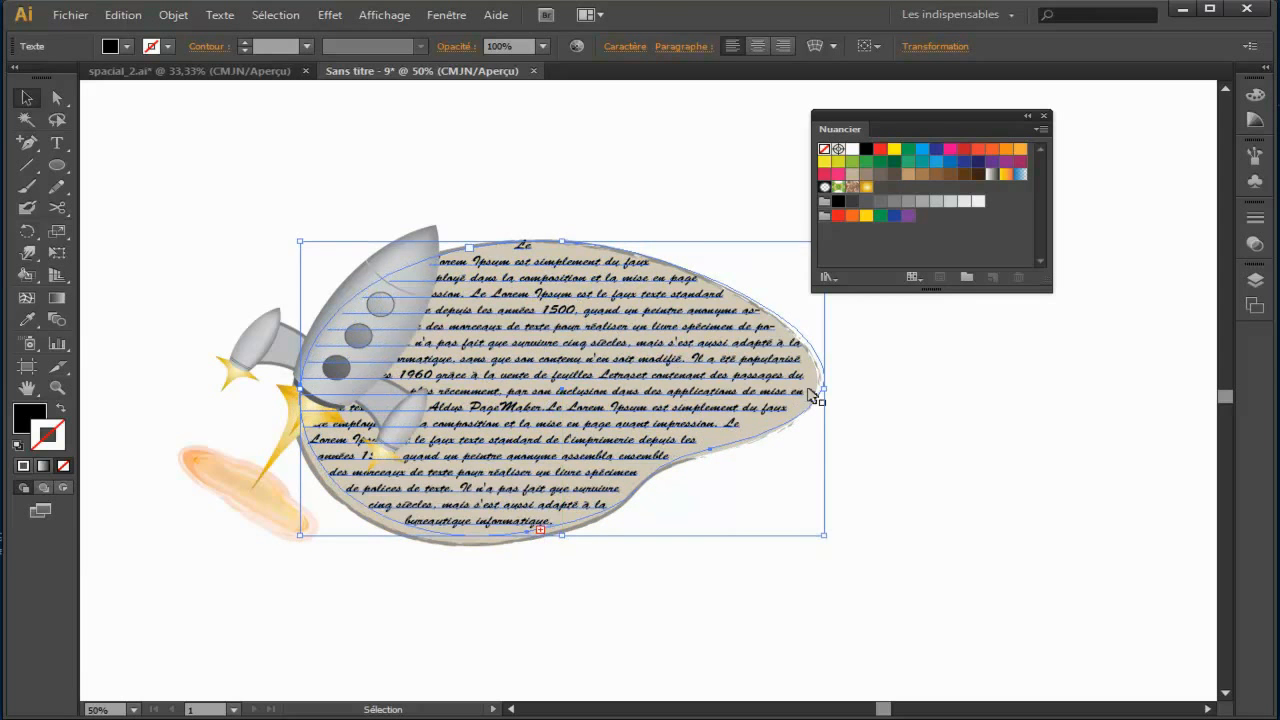
left_click_drag(826, 387, 807, 388)
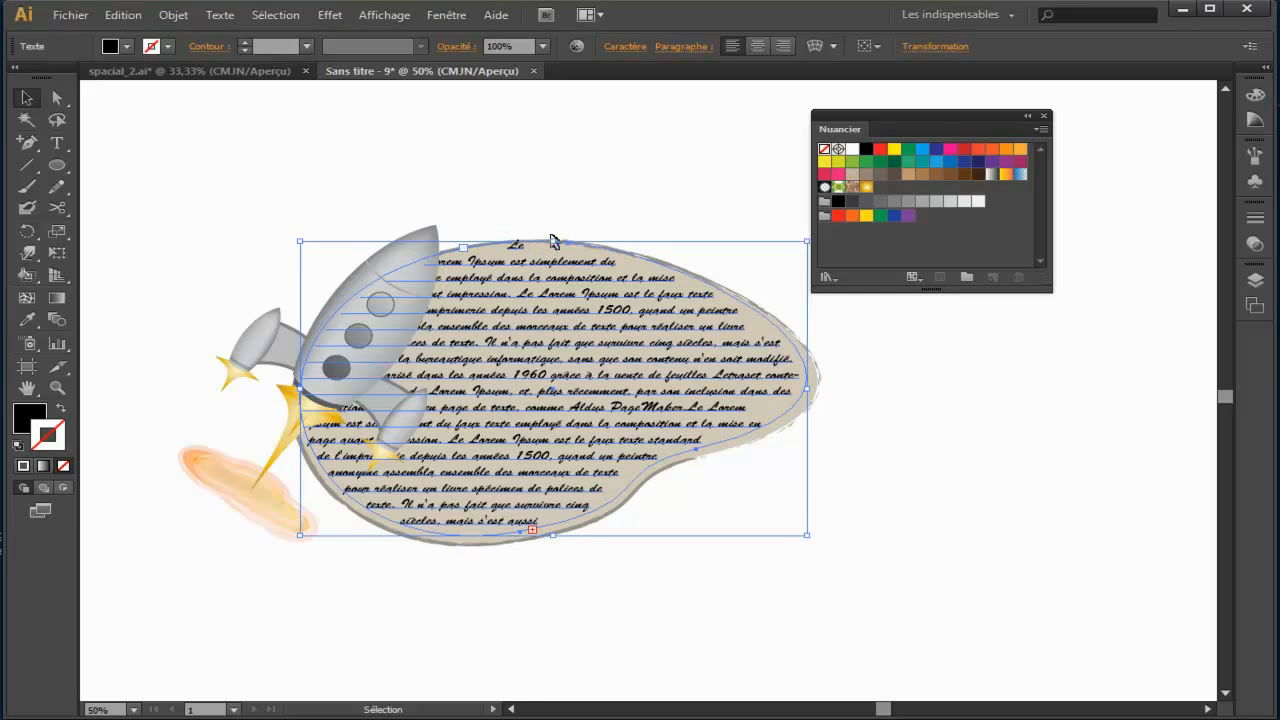
left_click_drag(554, 241, 554, 257)
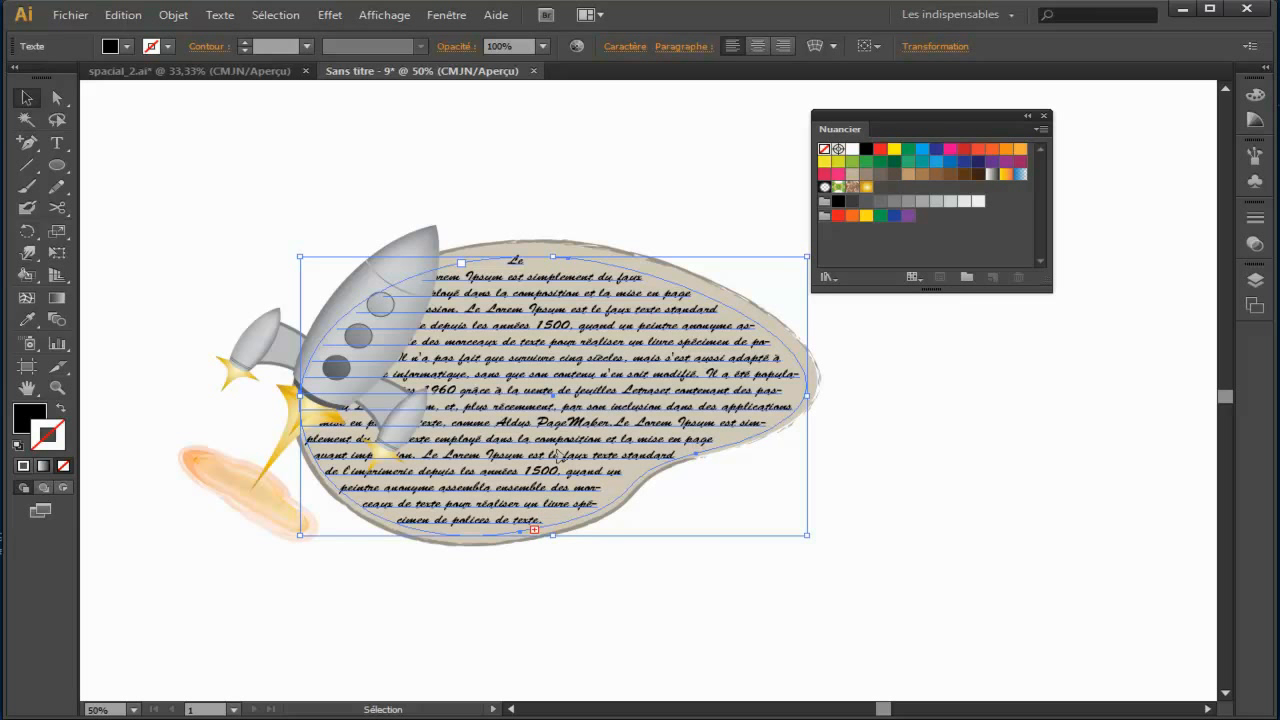
left_click_drag(580, 594, 568, 571)
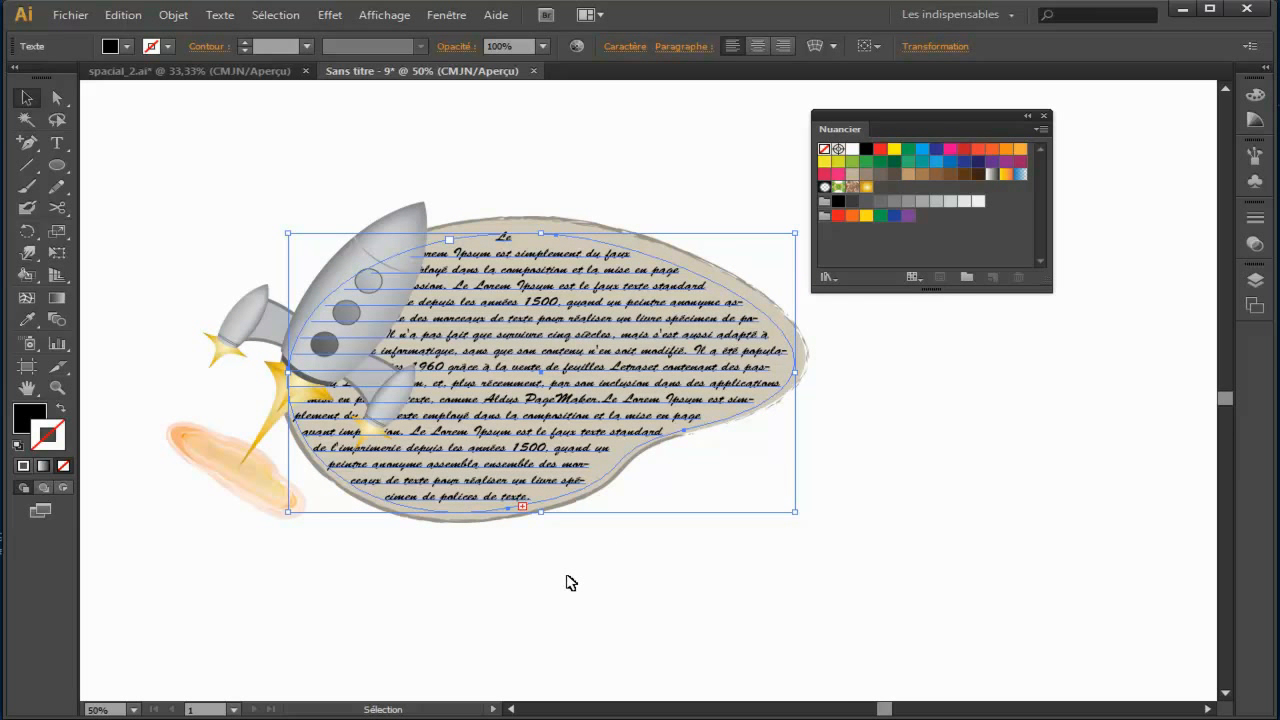
Step: Select the text area together with the rocket, flames and blast cloud, and create a text wrap (Habillage de texte) around them
left_click(443, 524)
left_click(505, 411)
left_click(372, 248, "shift")
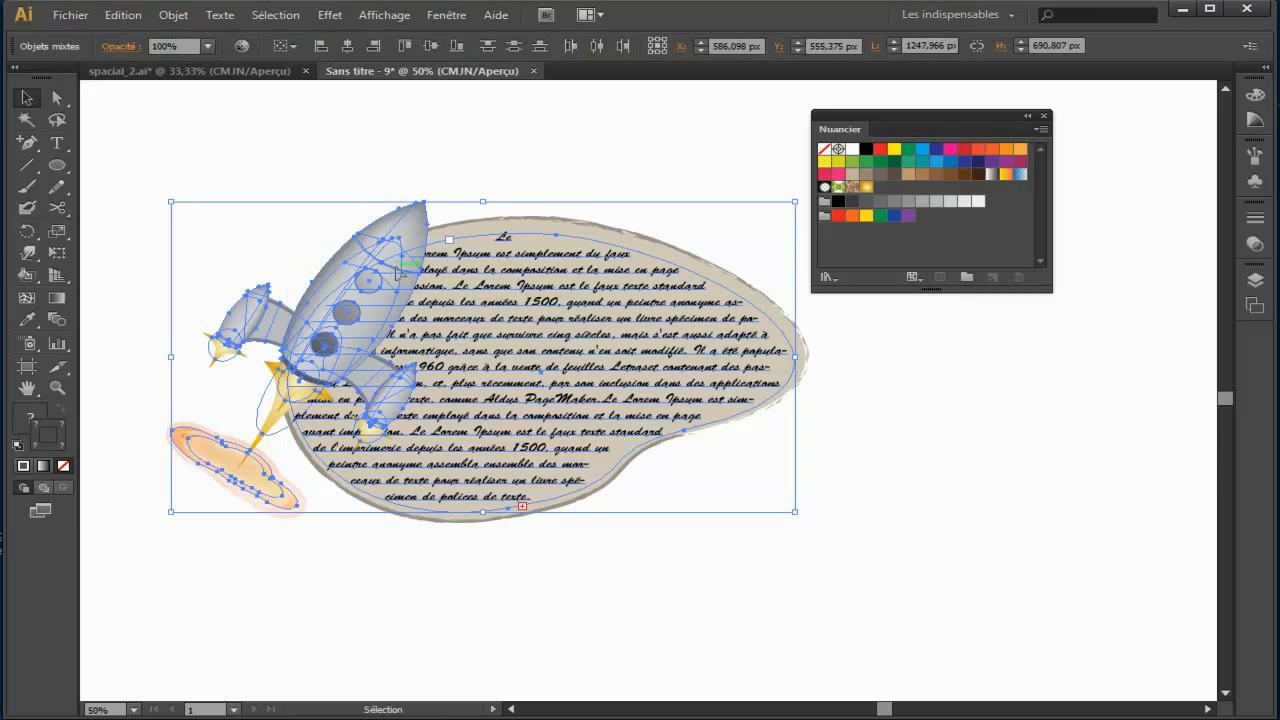
left_click(170, 15)
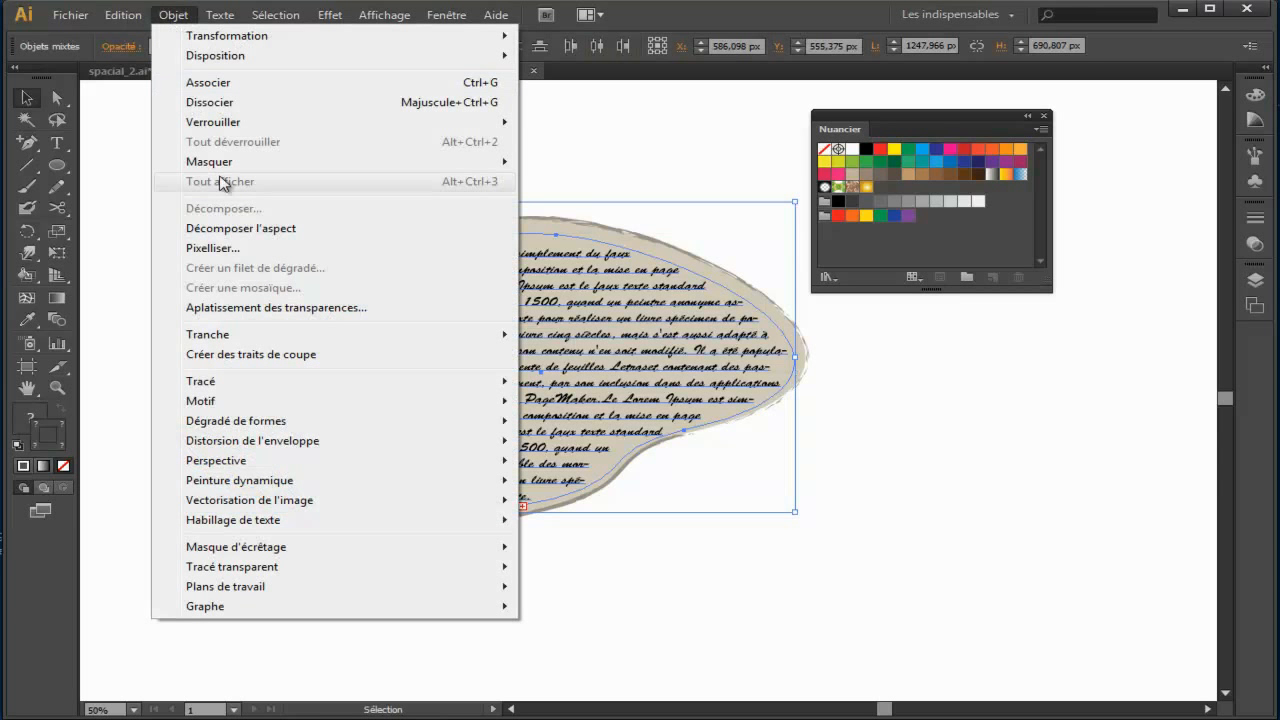
mouse_move(303, 520)
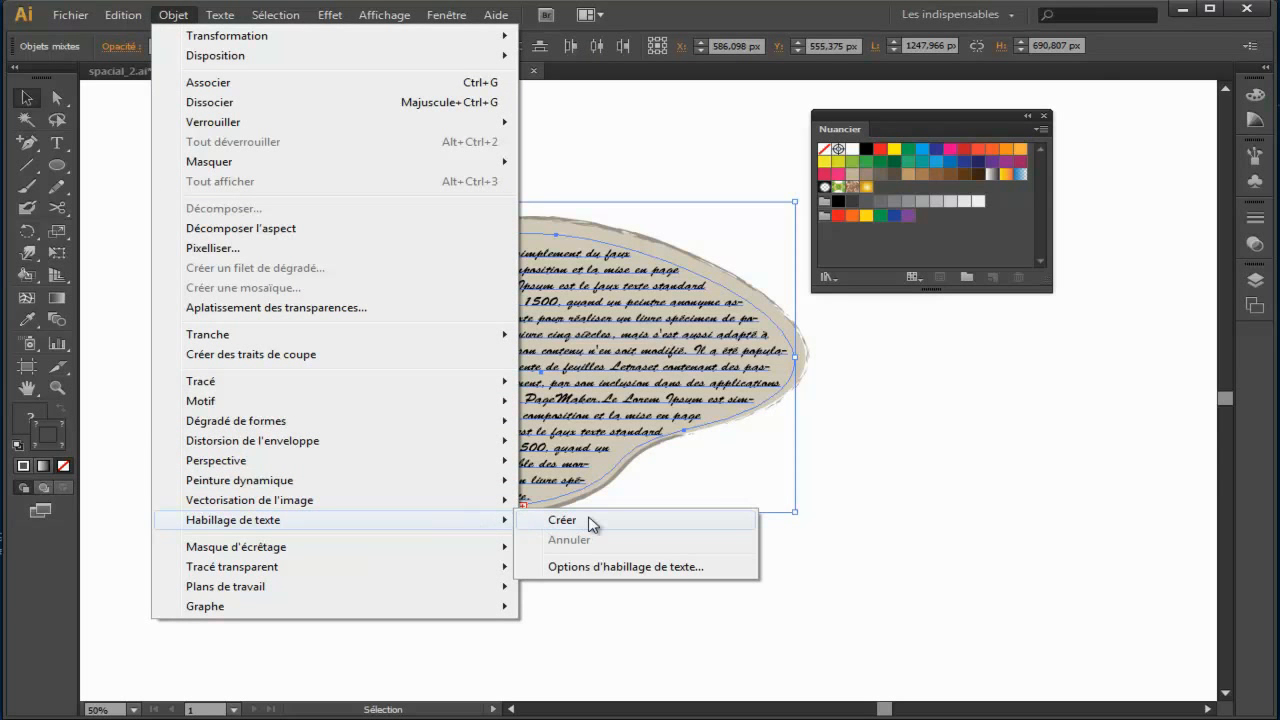
left_click(590, 522)
left_click(751, 390)
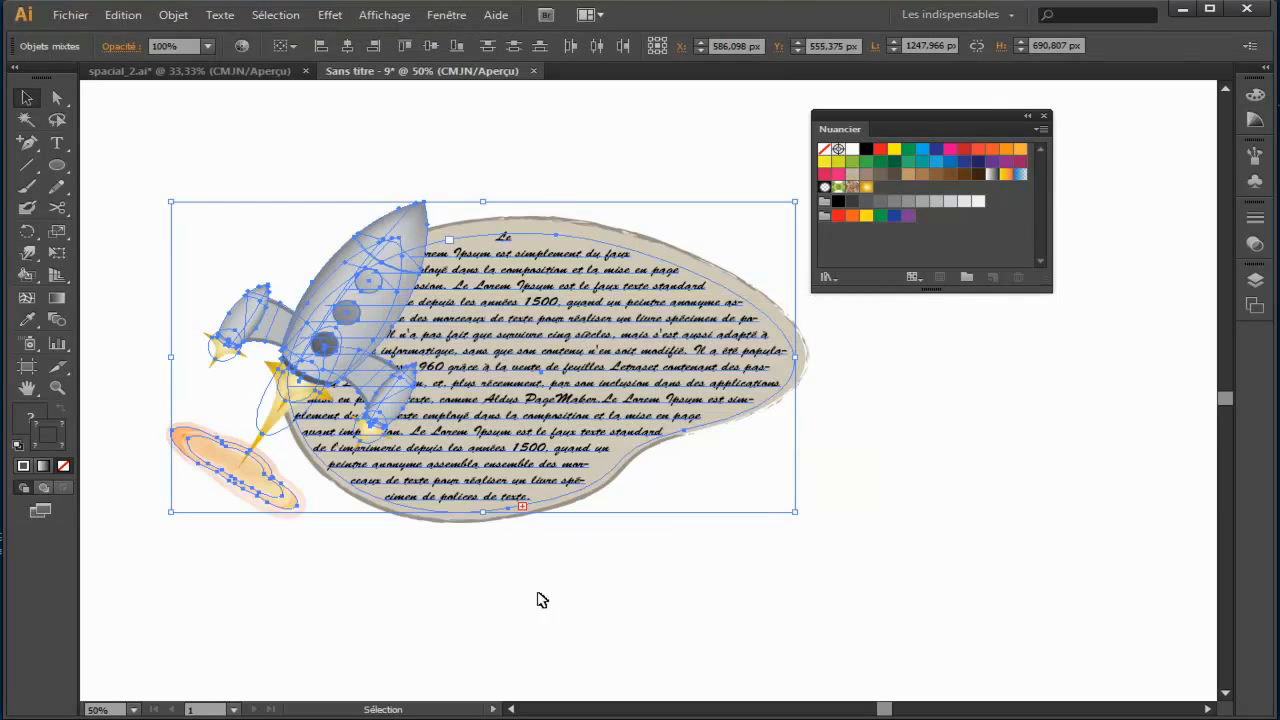
left_click(452, 612)
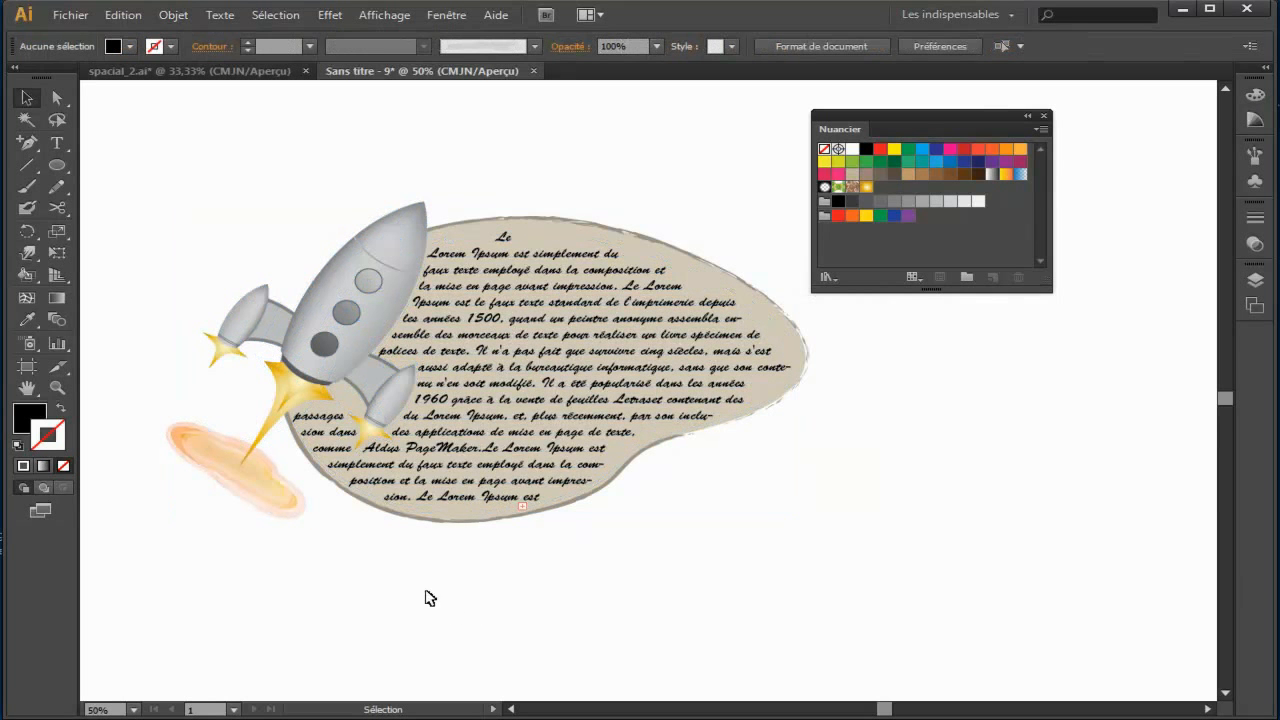
Step: Pull the left, lower and right edges of the wrapped text area slightly further inside the beige blob and deselect it
left_click(524, 422)
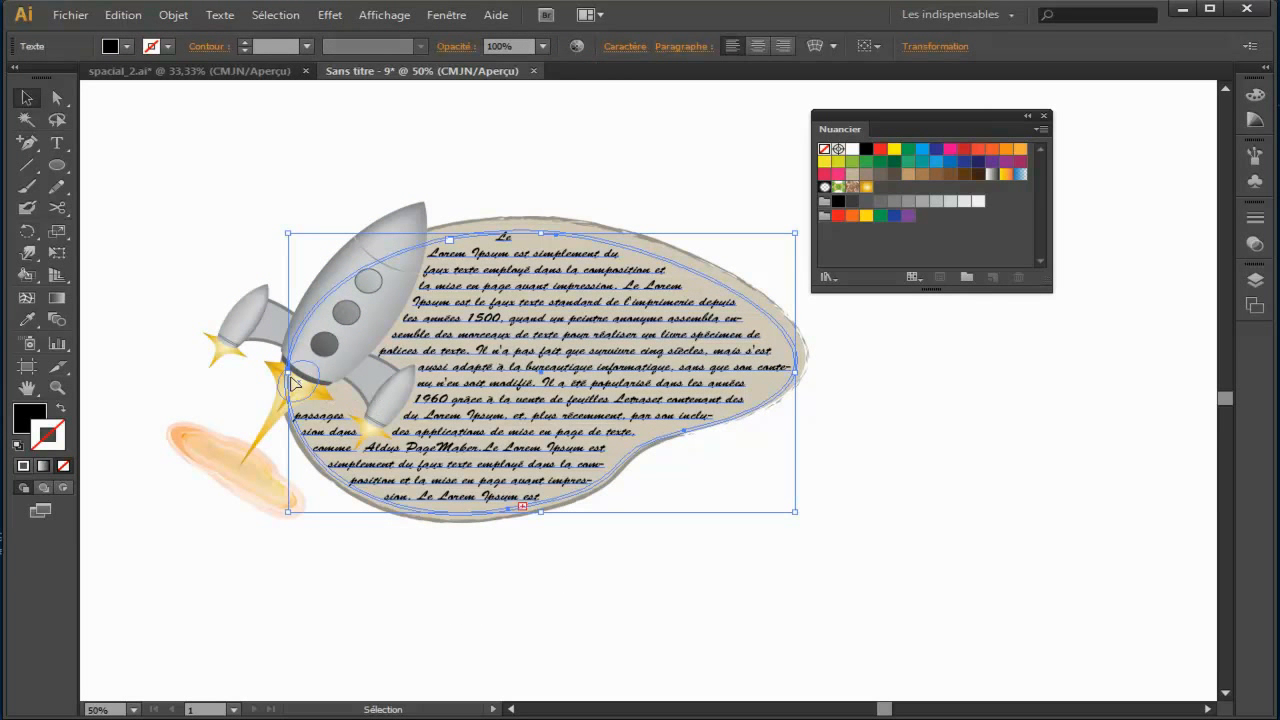
left_click_drag(289, 373, 301, 381)
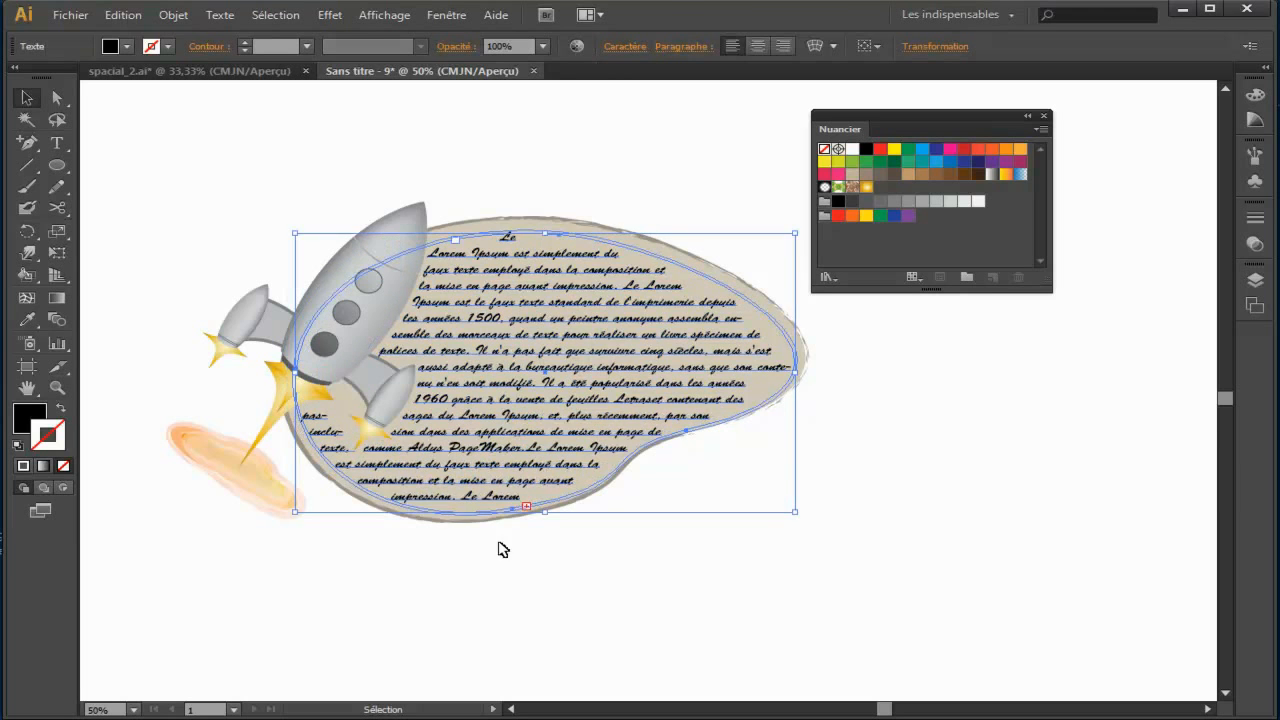
left_click_drag(547, 512, 548, 508)
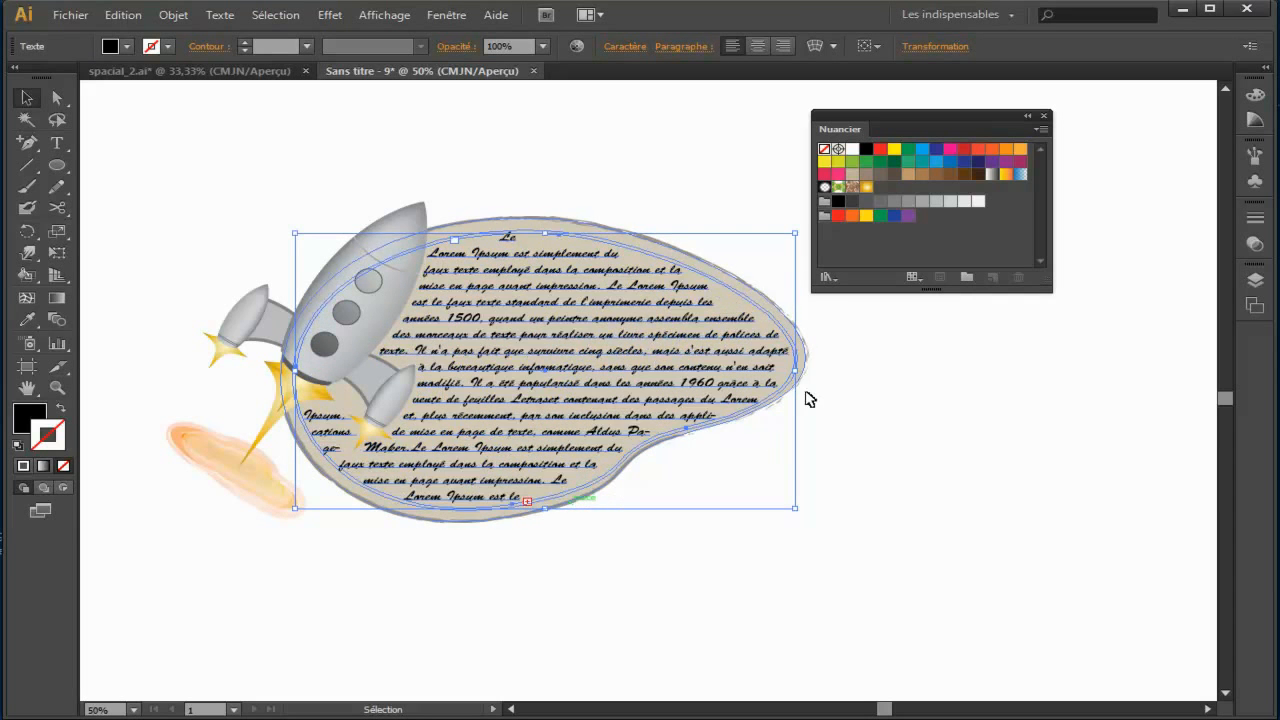
left_click_drag(797, 370, 777, 372)
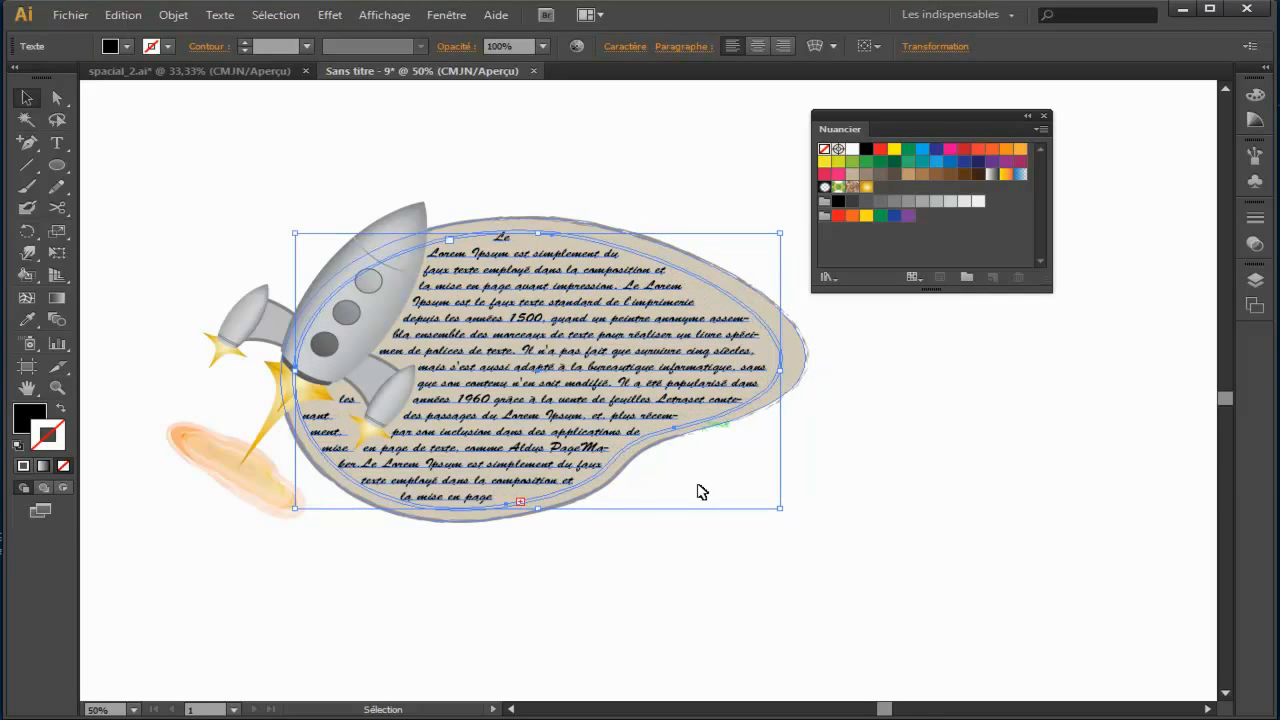
left_click(643, 606)
Step: Close the Nuancier palette and display the whole rocket and text composition at 66.67%
left_click(1043, 116)
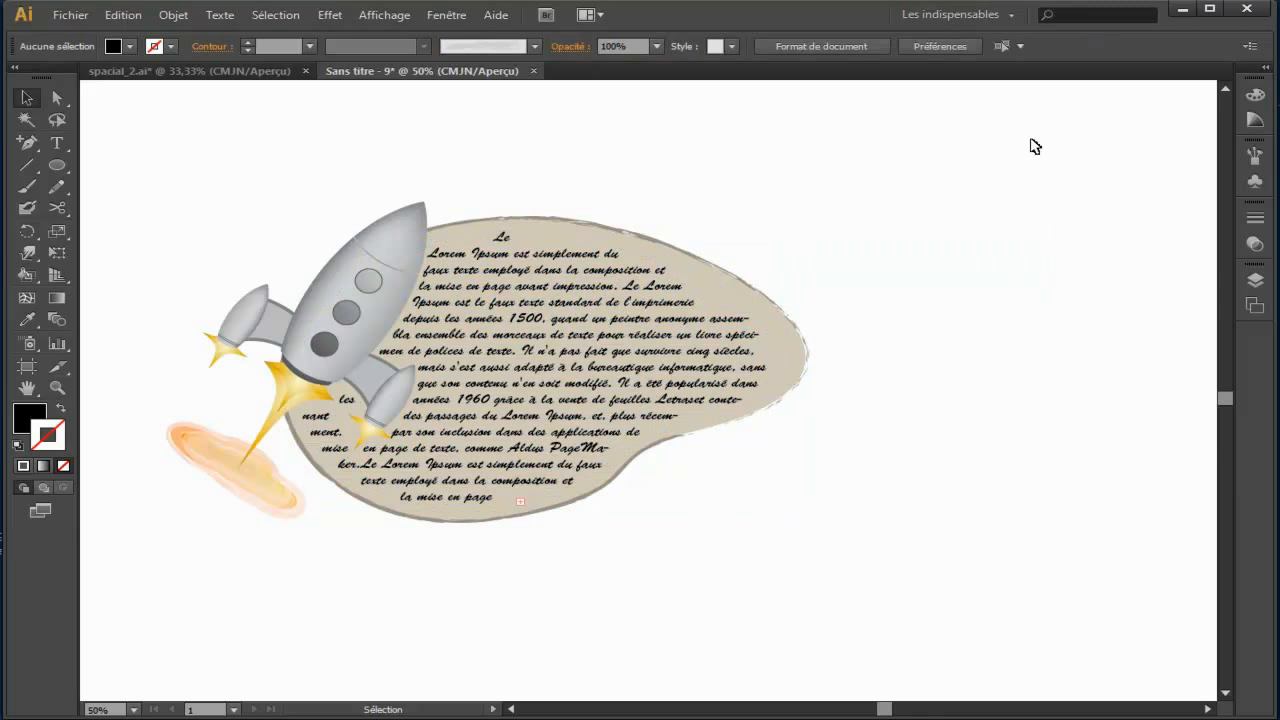
key("ctrl+plus")
key("space")
left_click_drag(801, 204, 986, 218)
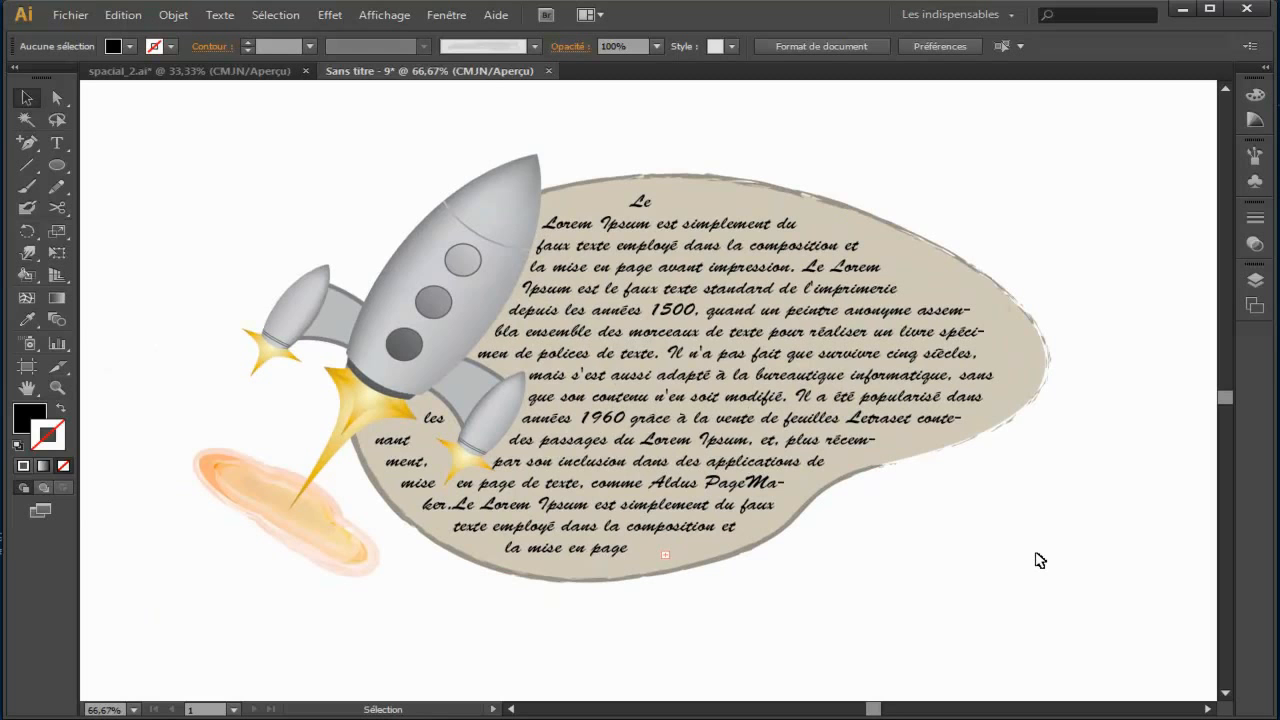